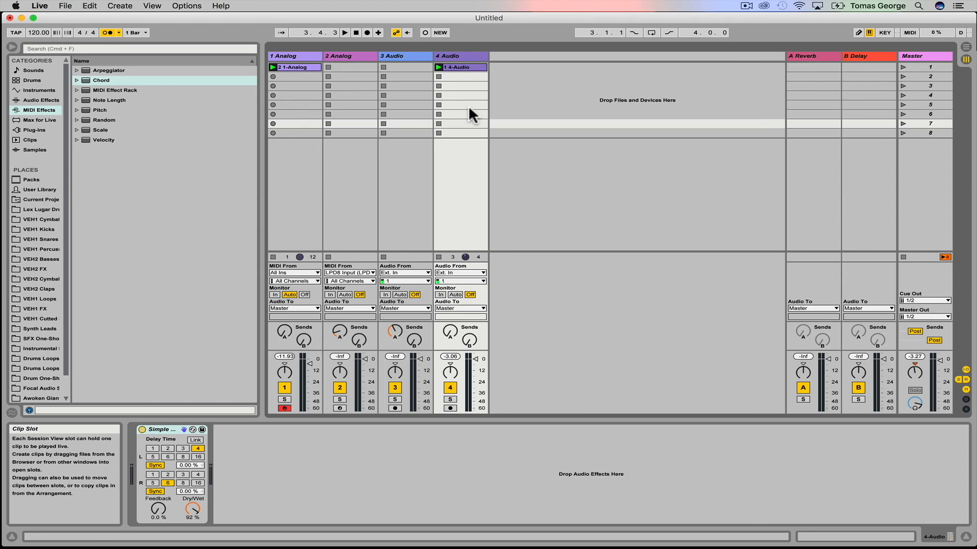
pyautogui.press('Tab')
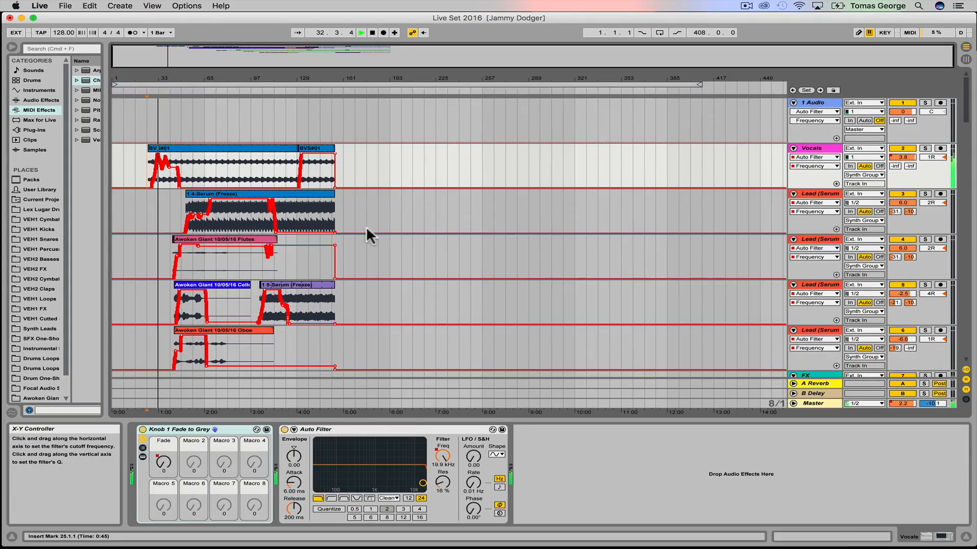
pyautogui.moveTo(216, 55); pyautogui.dragTo(216, 64)
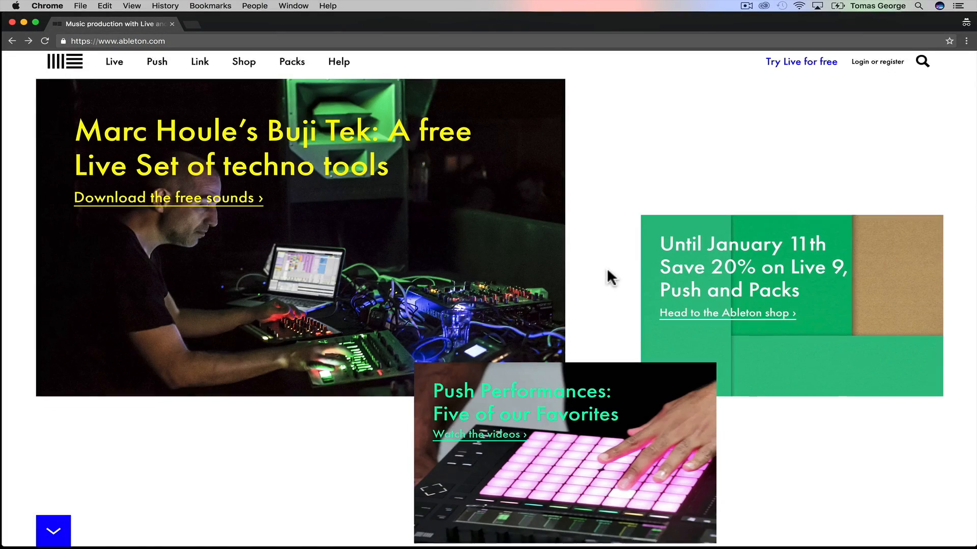
# In Chrome, look through the Ableton home page, from the featured stories to the footer links and back
pyautogui.scroll(-5, 611, 277)
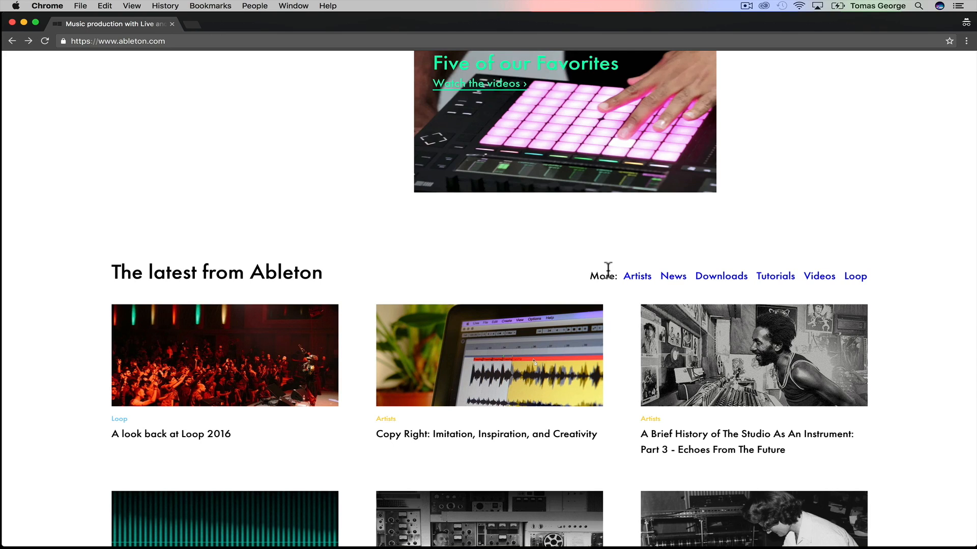
pyautogui.scroll(10, 608, 270)
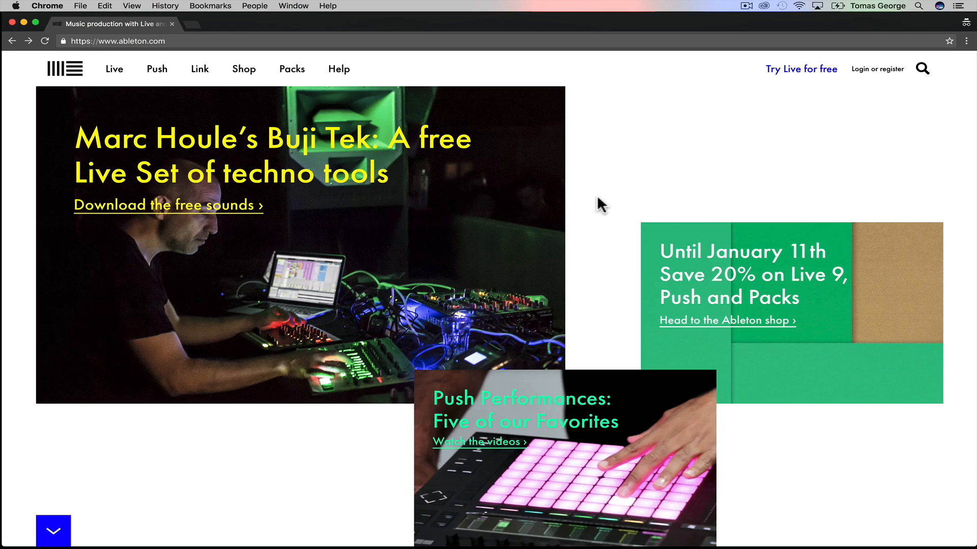
pyautogui.scroll(-20, 597, 198)
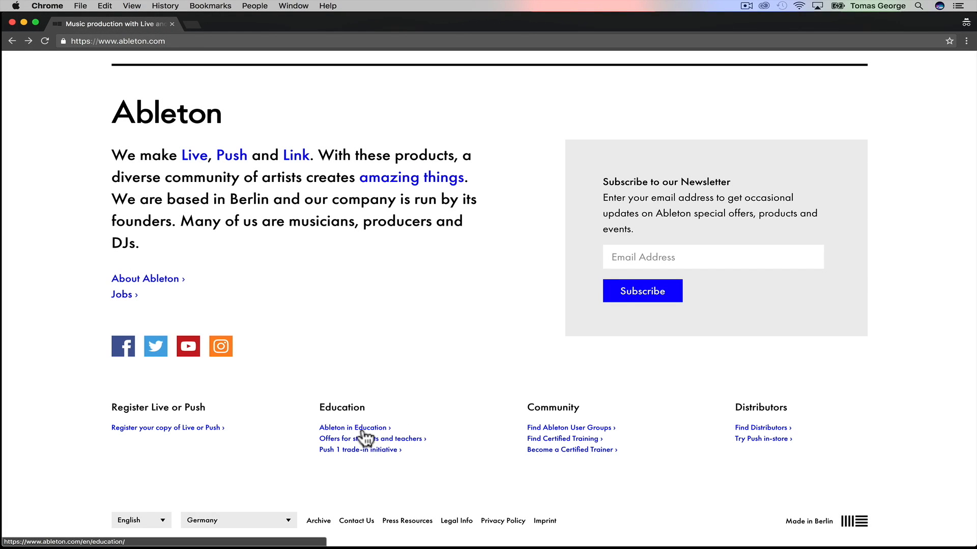
pyautogui.scroll(20, 461, 379)
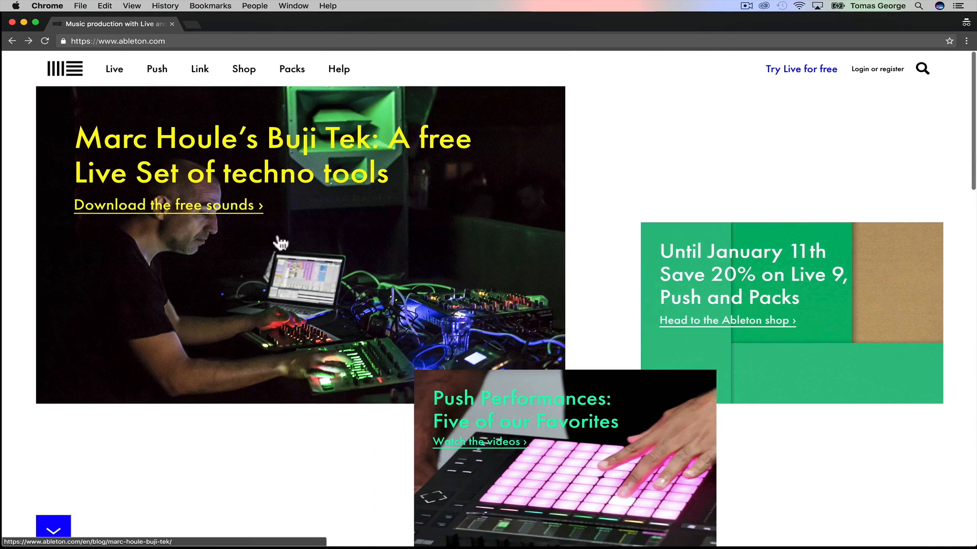
# Open the Live product page and review its feature sections and the Intro, Standard and Suite editions
pyautogui.click(116, 73)
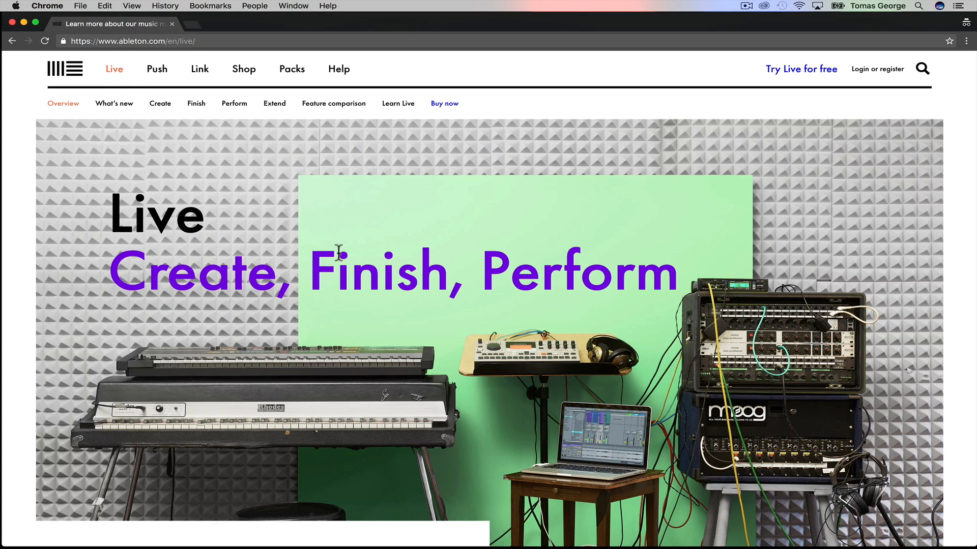
pyautogui.scroll(-5, 214, 264)
pyautogui.scroll(4, 214, 263)
pyautogui.scroll(-15, 213, 264)
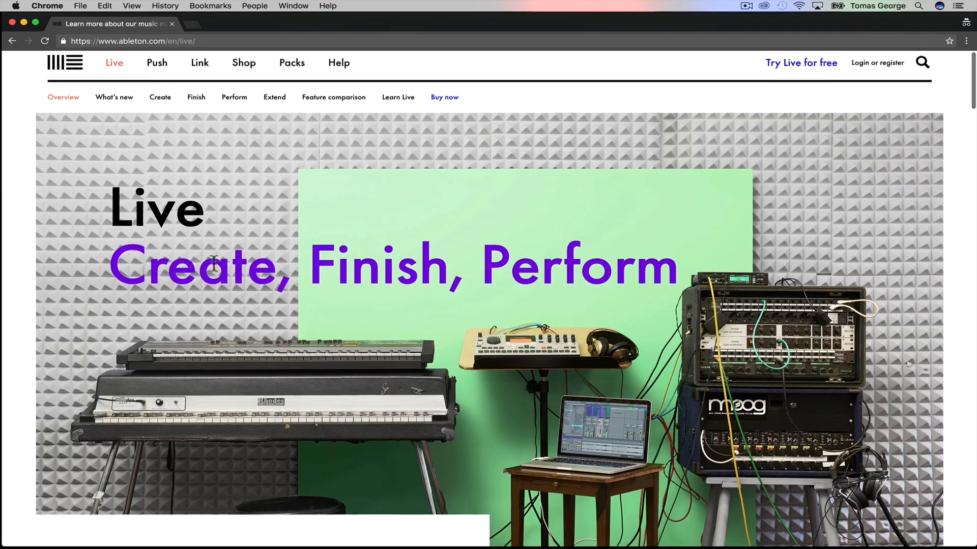
pyautogui.scroll(-20, 214, 263)
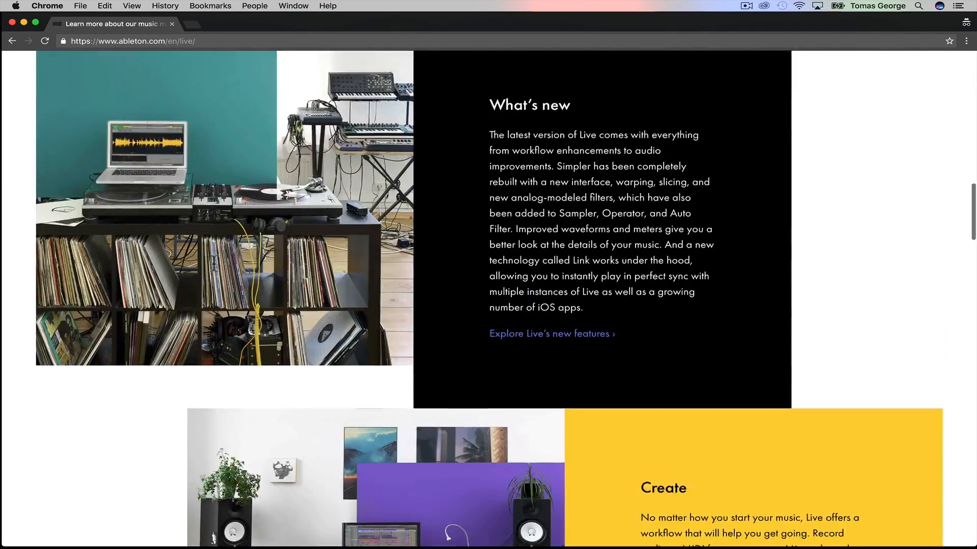
pyautogui.scroll(-15, 214, 263)
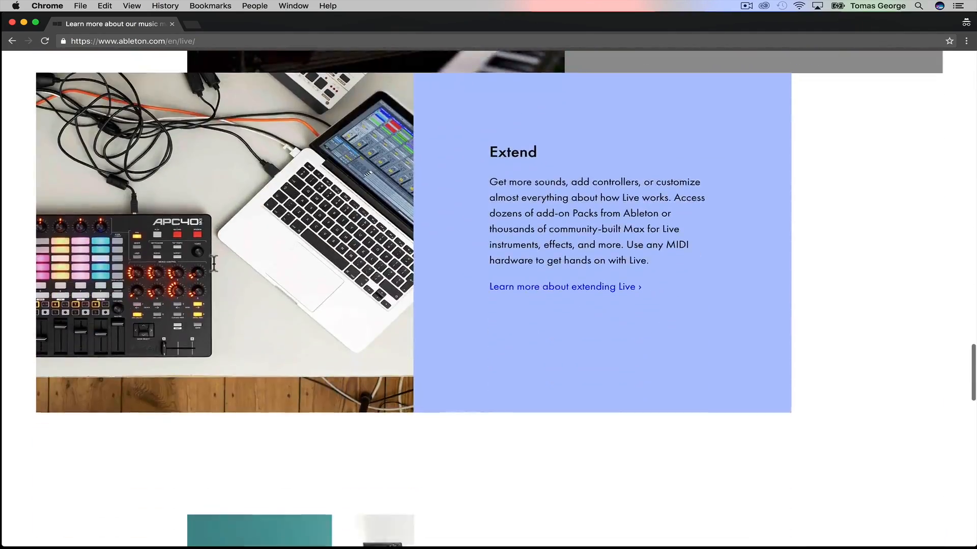
pyautogui.scroll(-5, 214, 264)
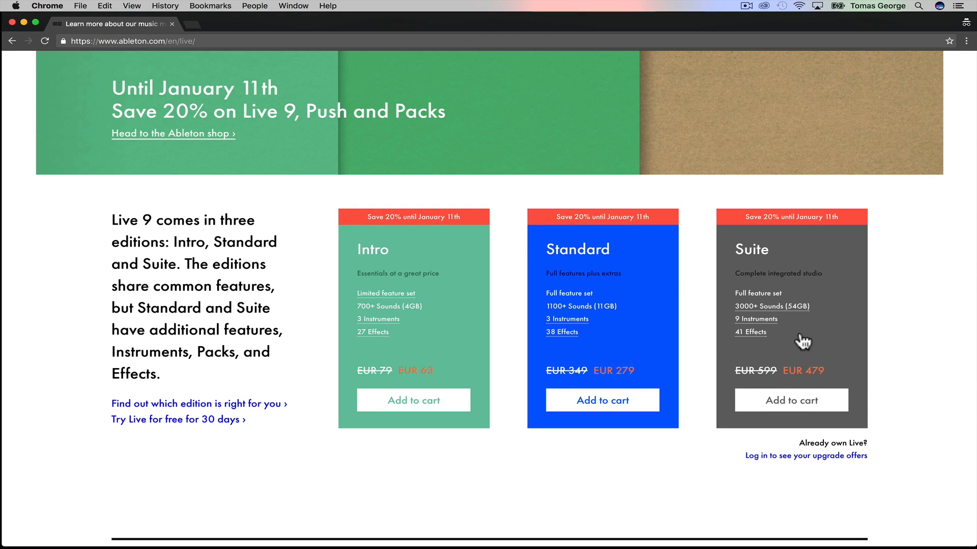
pyautogui.scroll(3, 803, 342)
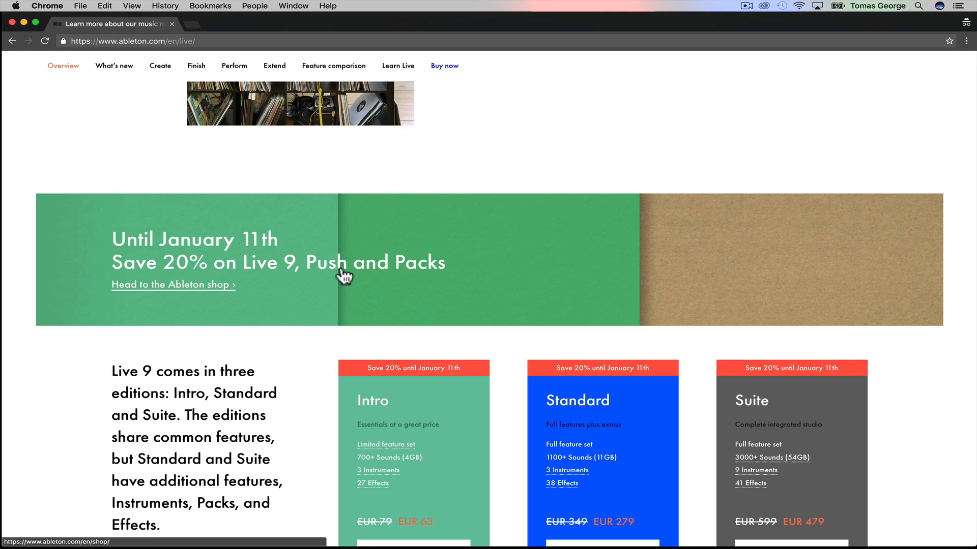
pyautogui.scroll(20, 345, 277)
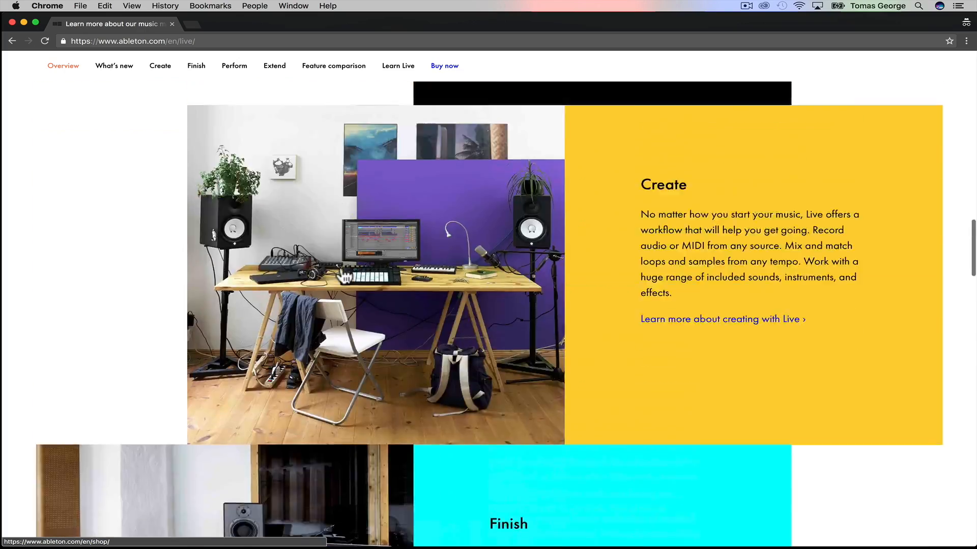
pyautogui.scroll(15, 345, 276)
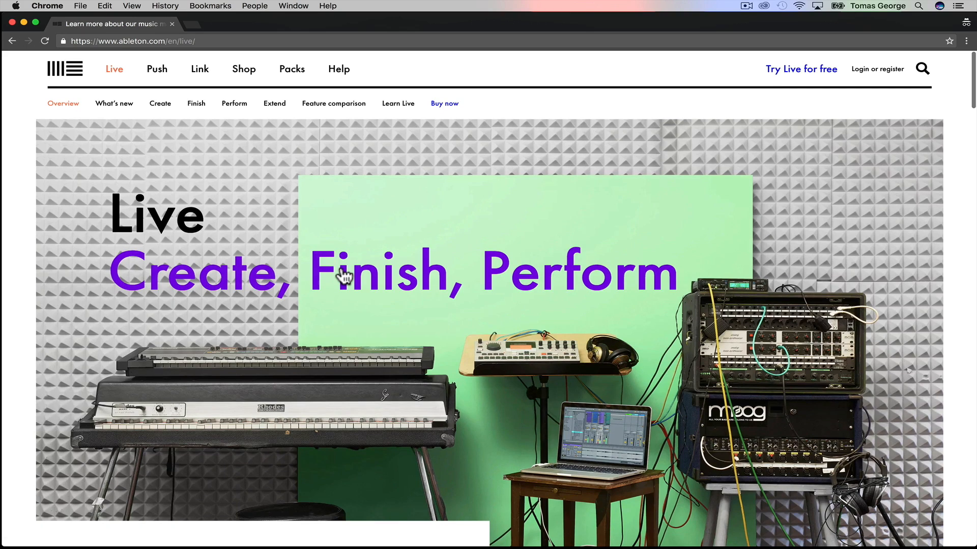
# Open the Push product page and examine its introduction and the section on capturing music
pyautogui.click(155, 74)
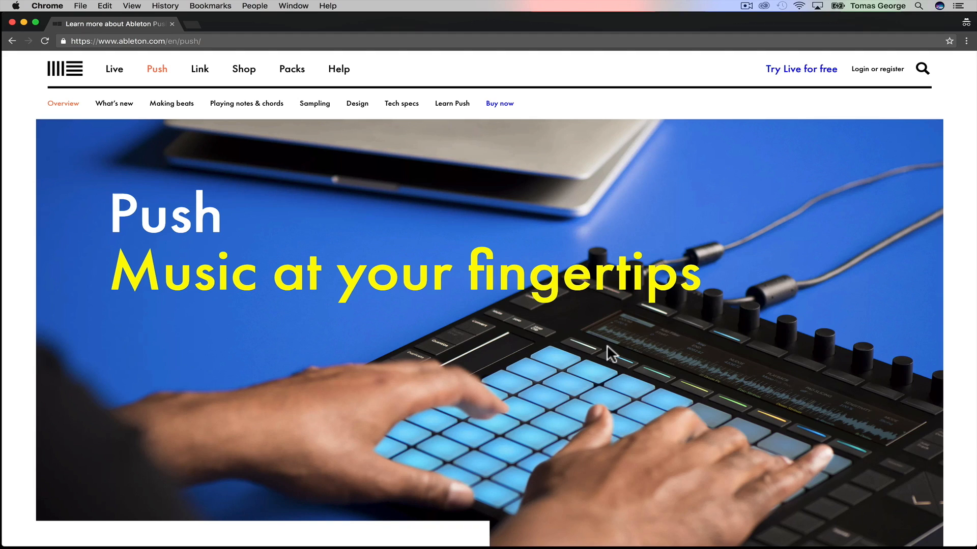
pyautogui.scroll(-7, 608, 348)
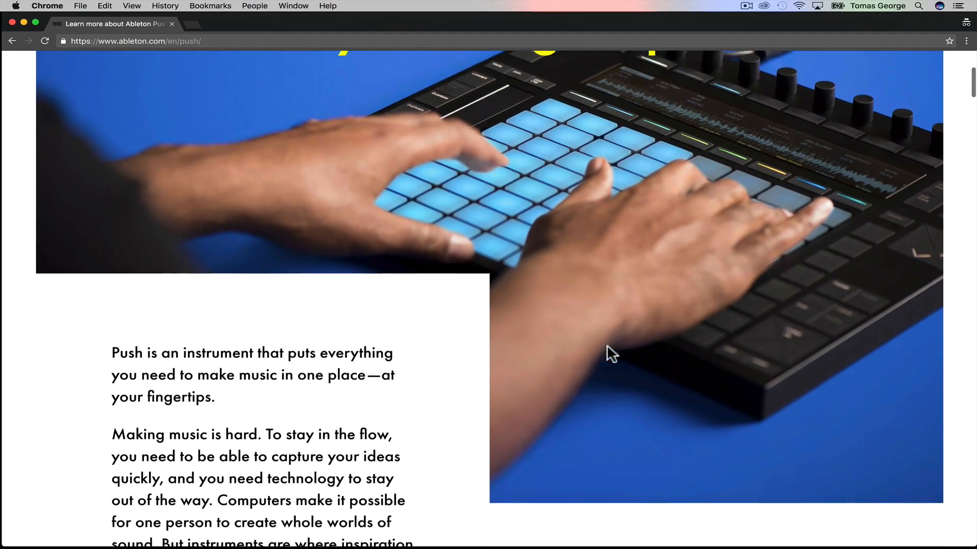
pyautogui.scroll(-3, 607, 344)
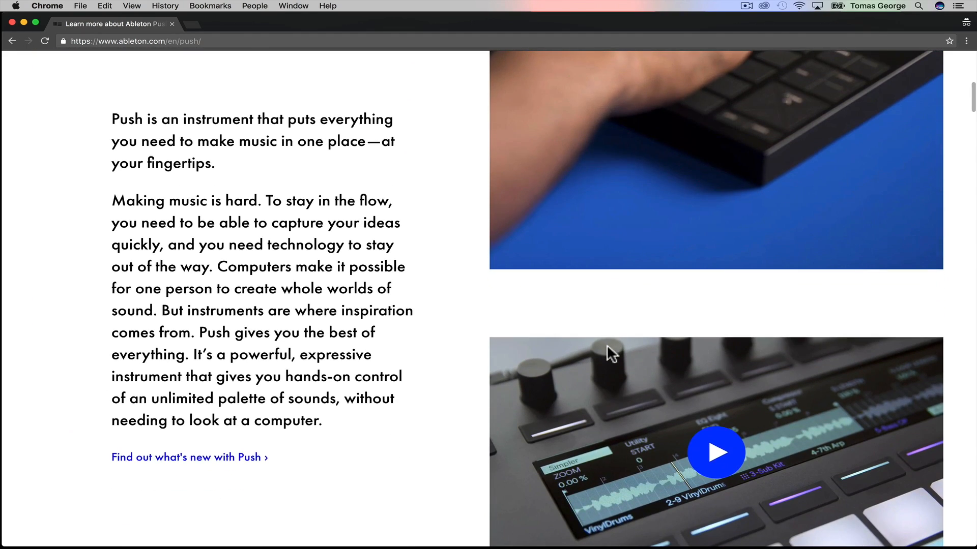
pyautogui.scroll(-4, 606, 344)
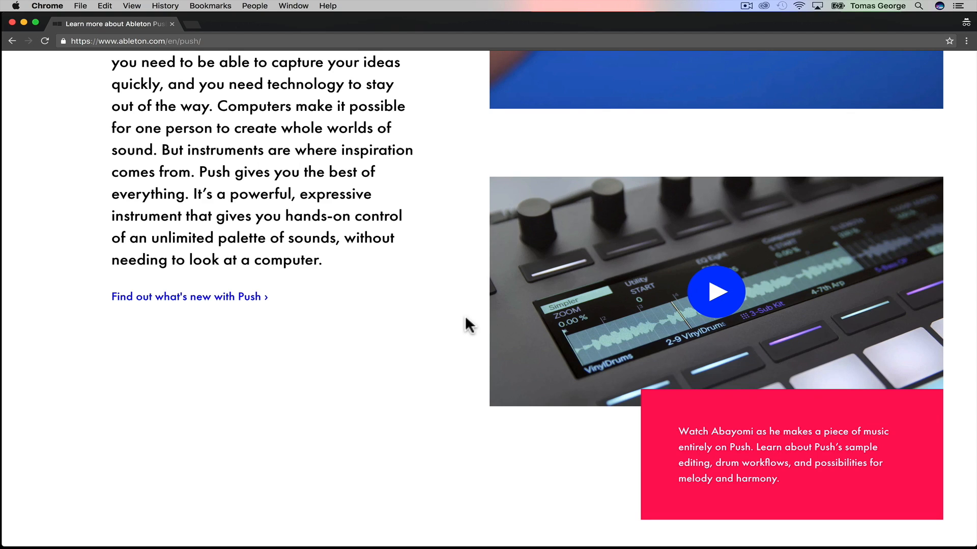
pyautogui.scroll(-10, 386, 251)
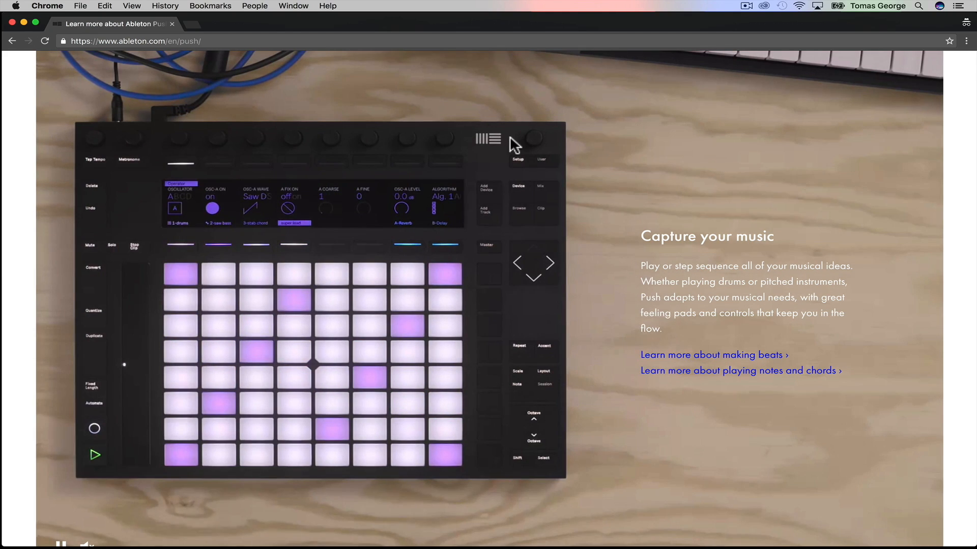
pyautogui.scroll(15, 542, 142)
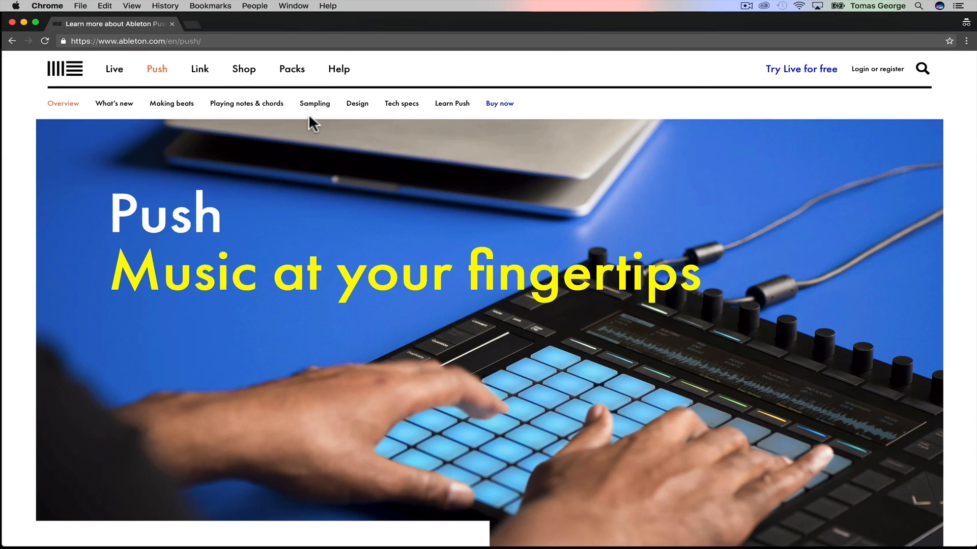
# Review the rest of the Push page, including its design section and the Live 9 bundle offers
pyautogui.scroll(-20, 724, 233)
pyautogui.scroll(-20, 724, 231)
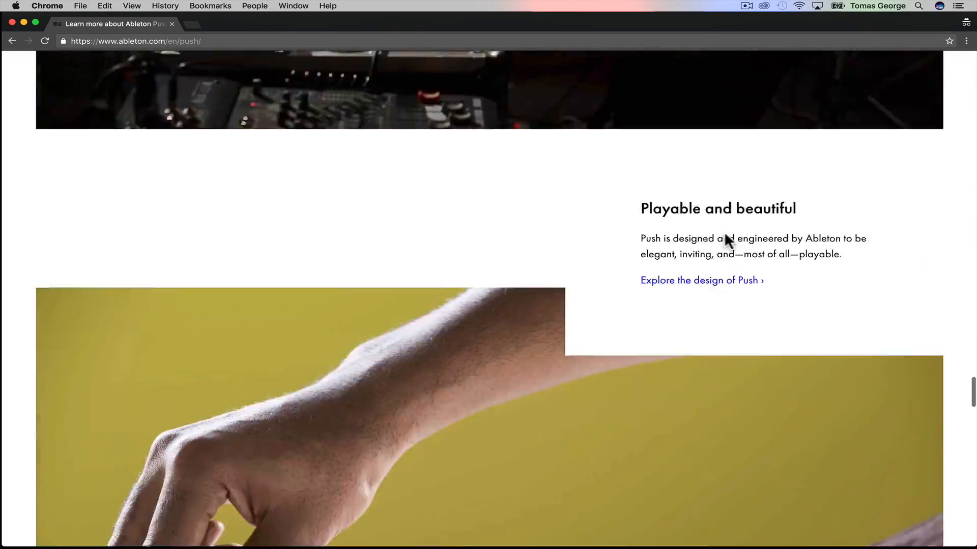
pyautogui.scroll(-20, 727, 239)
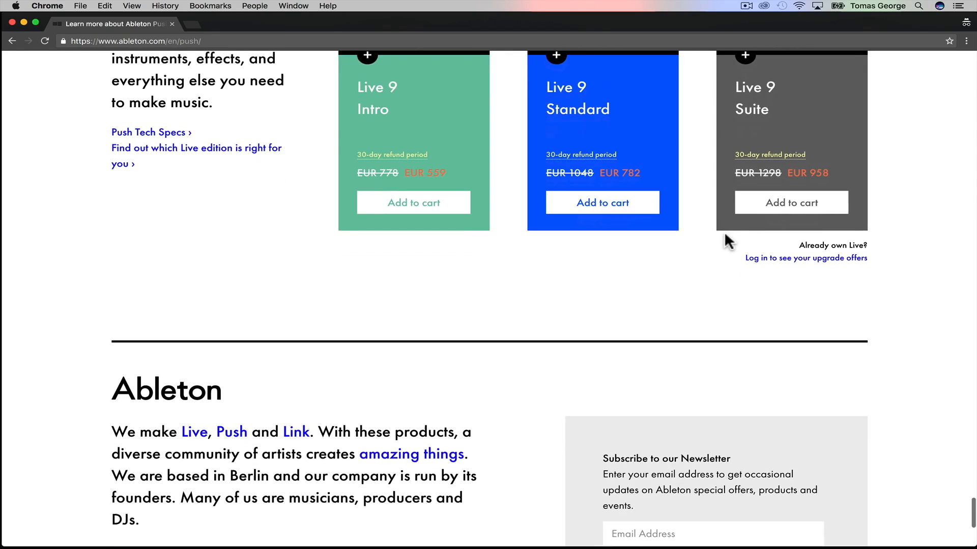
pyautogui.scroll(-6, 727, 240)
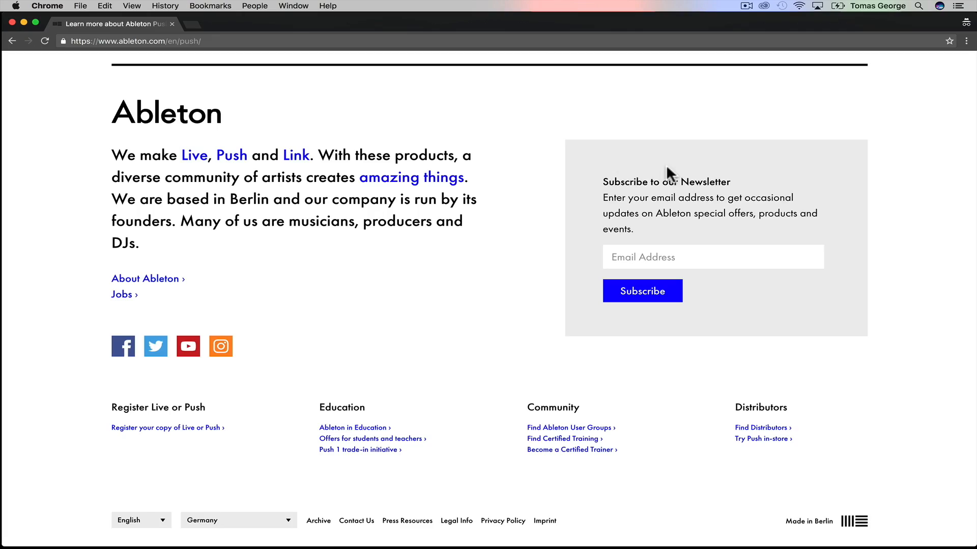
pyautogui.scroll(20, 666, 168)
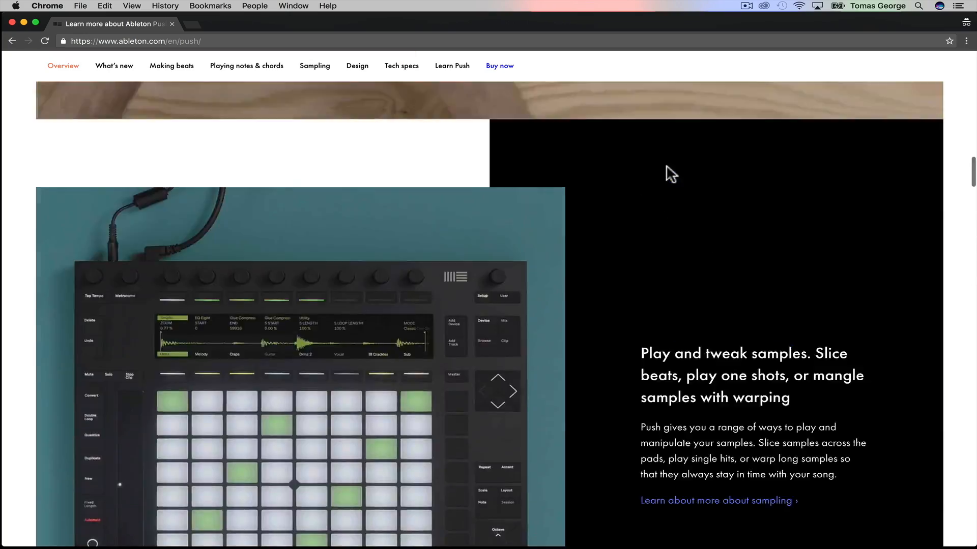
pyautogui.scroll(10, 666, 167)
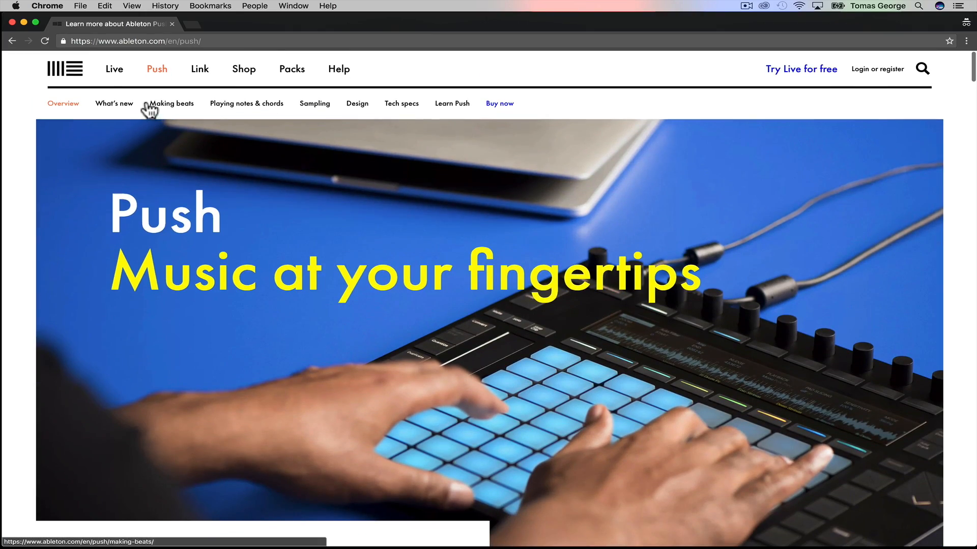
# Return to the Live product page and compare the features and prices of the three Live 9 editions
pyautogui.click(112, 74)
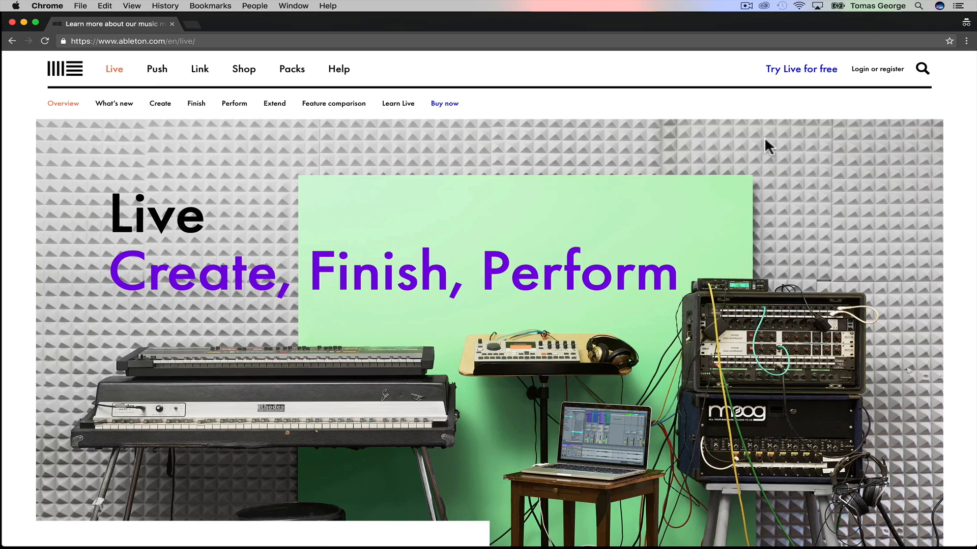
pyautogui.scroll(-1, 490, 376)
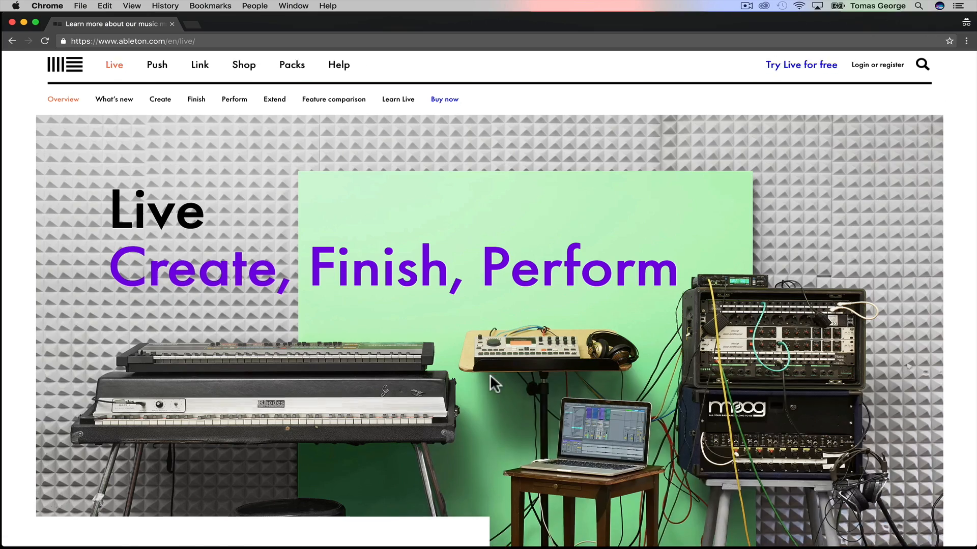
pyautogui.scroll(-20, 490, 374)
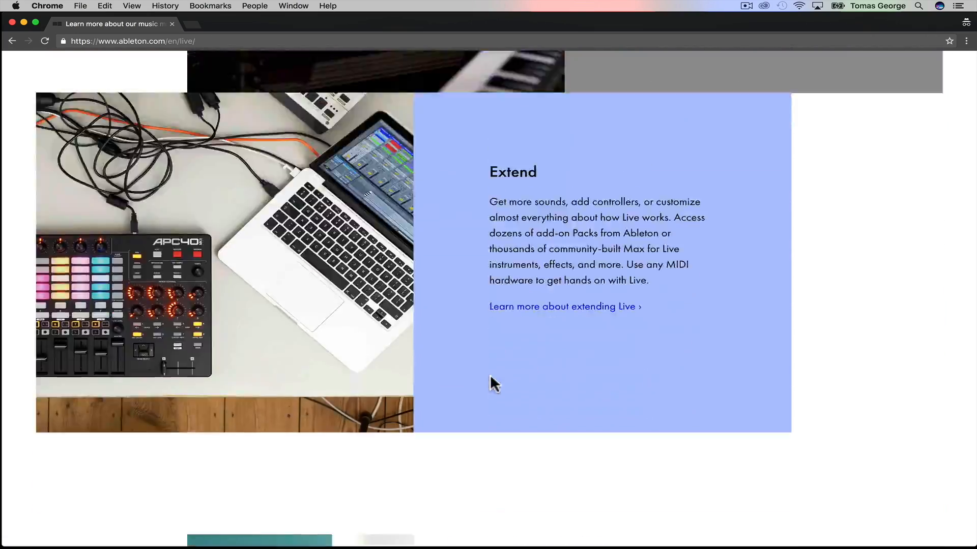
pyautogui.scroll(-10, 490, 374)
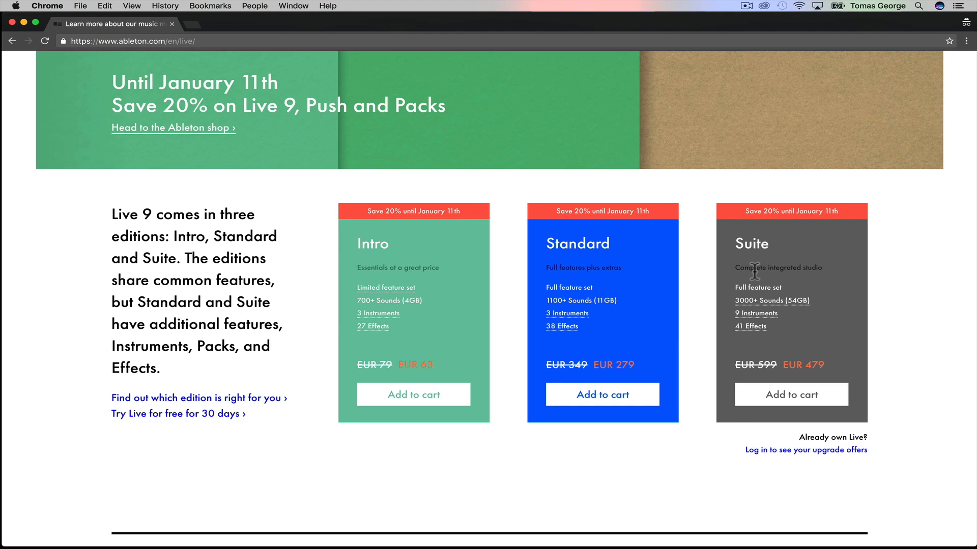
pyautogui.scroll(15, 755, 271)
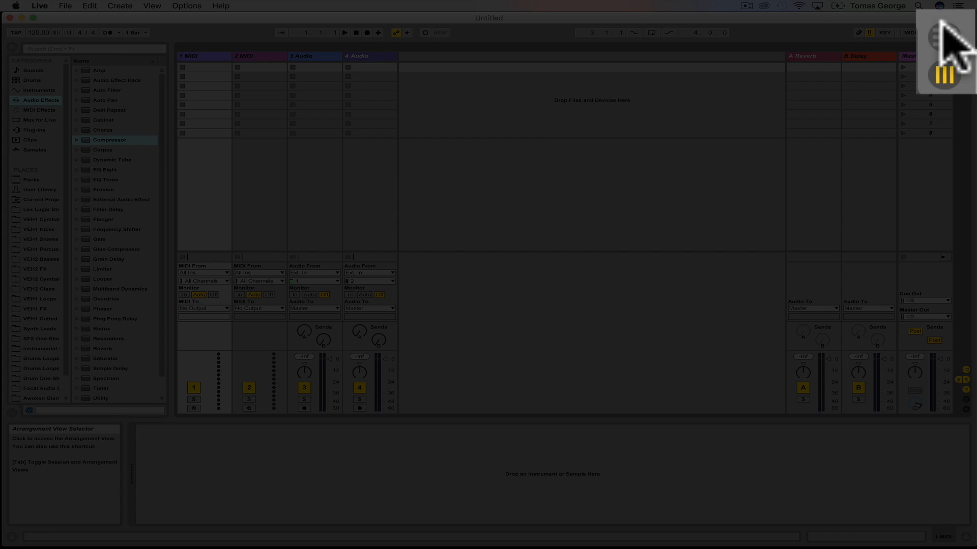
# In Ableton Live, toggle repeatedly between Session View and Arrangement View, finishing in Arrangement View
pyautogui.click(966, 46)
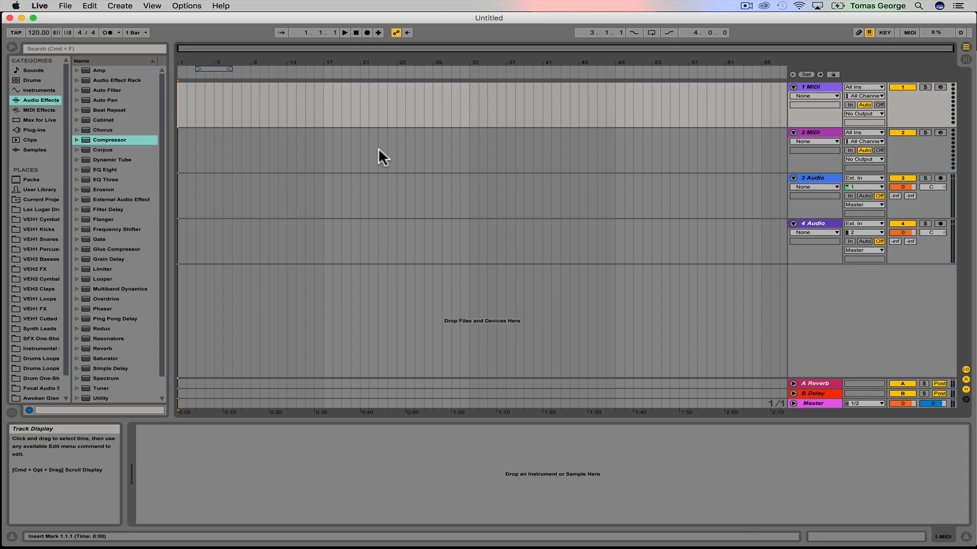
pyautogui.press('Tab')
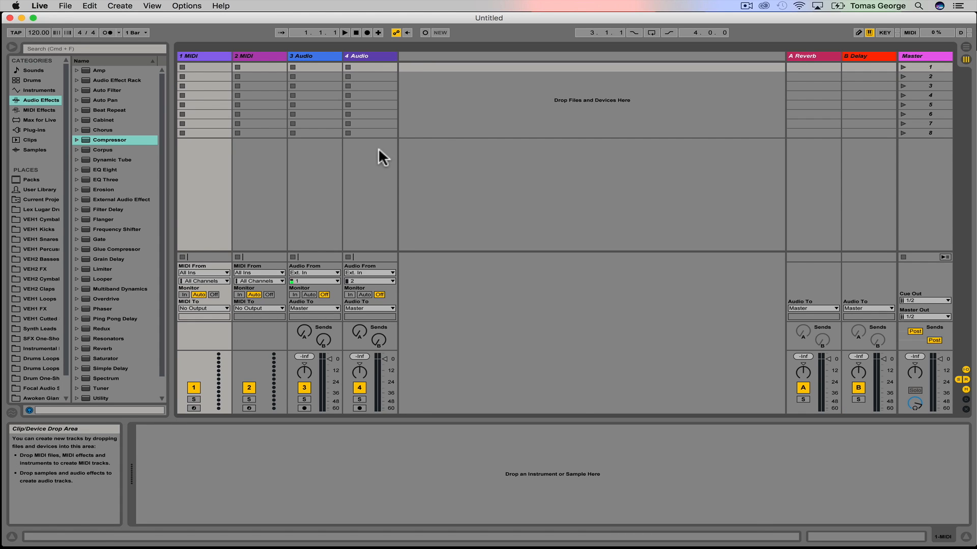
pyautogui.press('Tab')
pyautogui.press('Tab')
pyautogui.press('Tab')
pyautogui.press('Tab')
pyautogui.press('Tab')
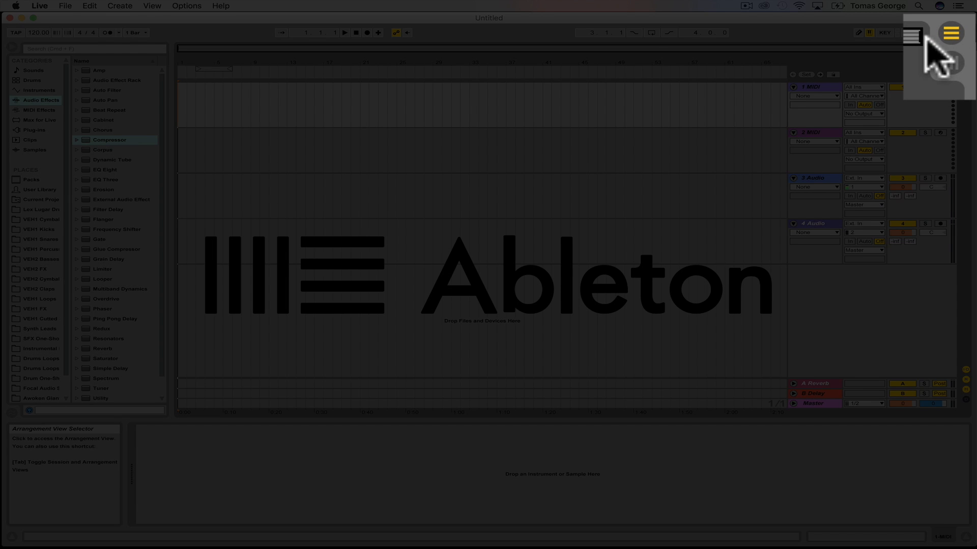
pyautogui.click(941, 62)
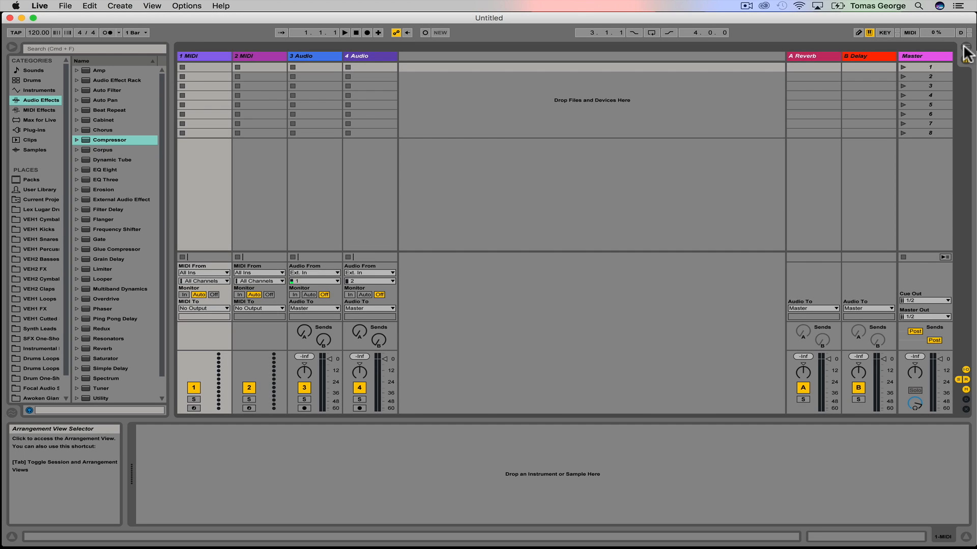
pyautogui.click(965, 47)
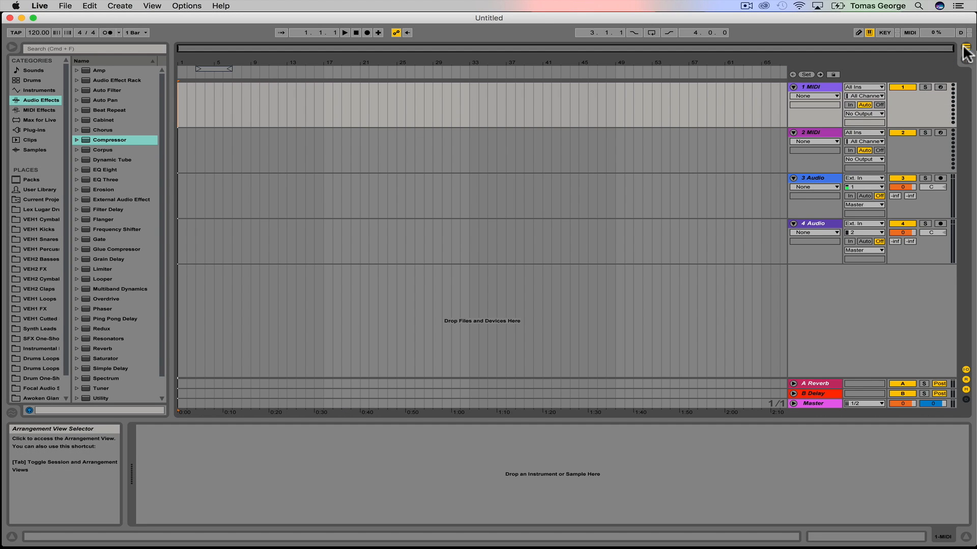
# In Session View, set the 2 MIDI track's MIDI input to LPD8 Input (LPD8) and its monitoring to In
pyautogui.click(965, 59)
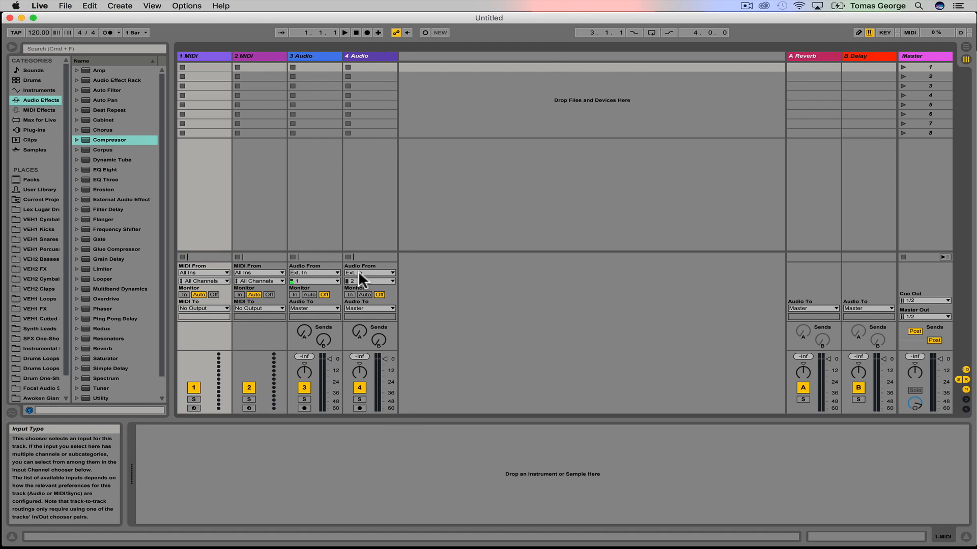
pyautogui.click(262, 273)
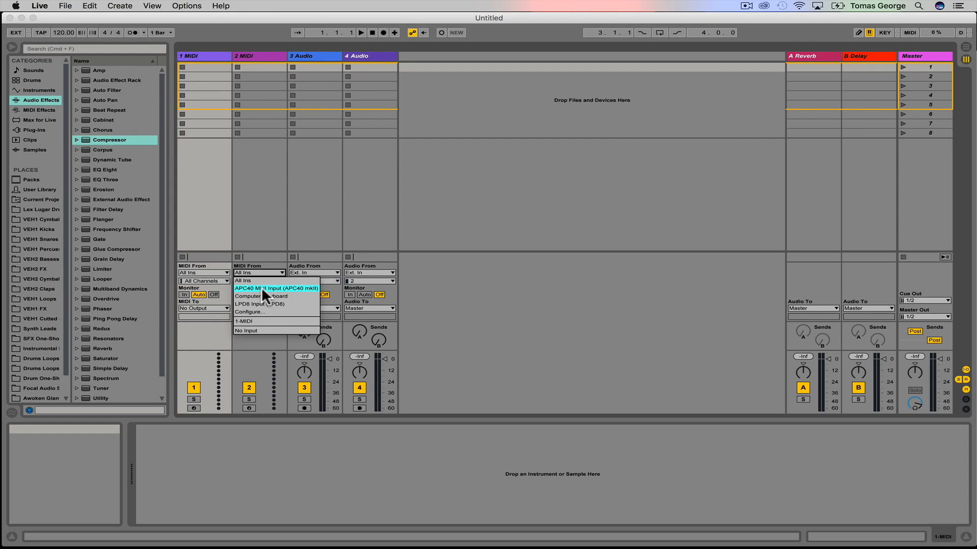
pyautogui.click(270, 261)
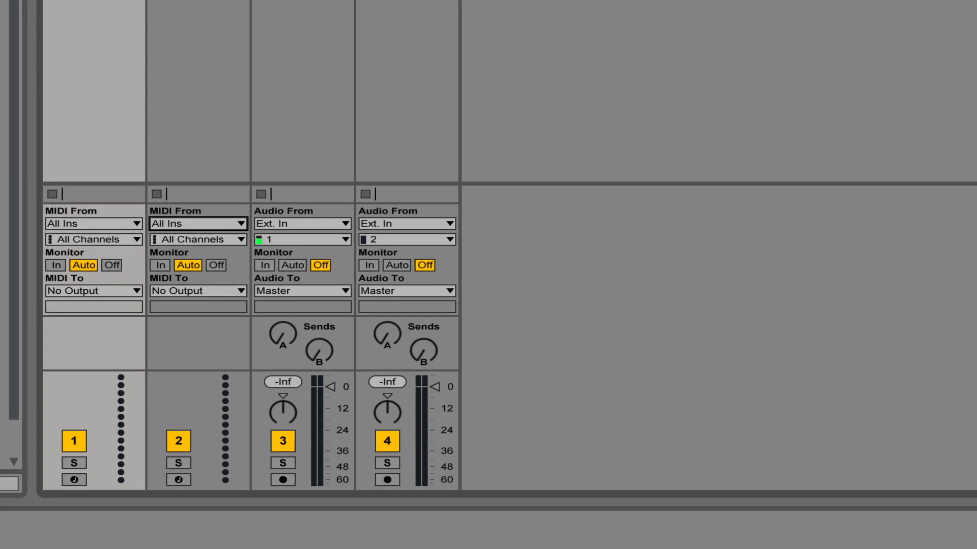
pyautogui.click(161, 216)
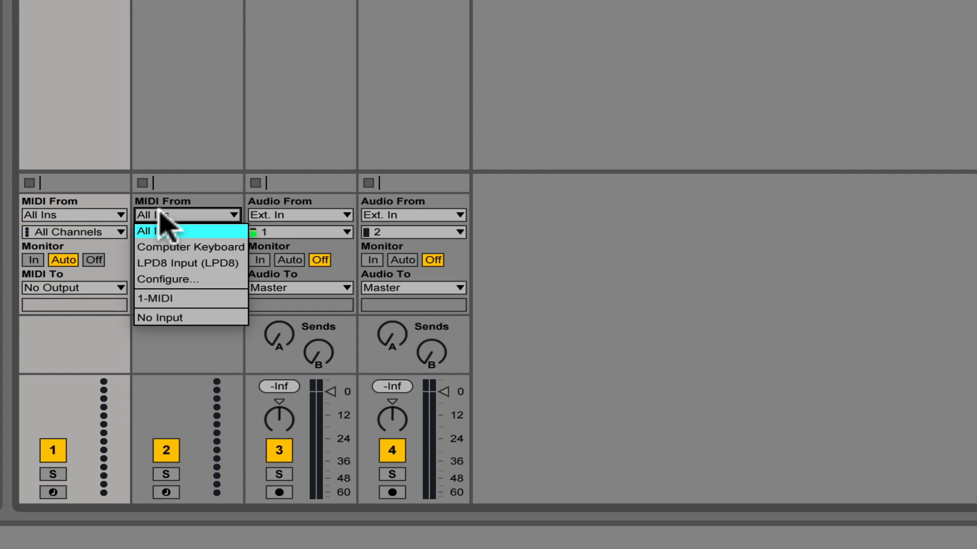
pyautogui.click(178, 263)
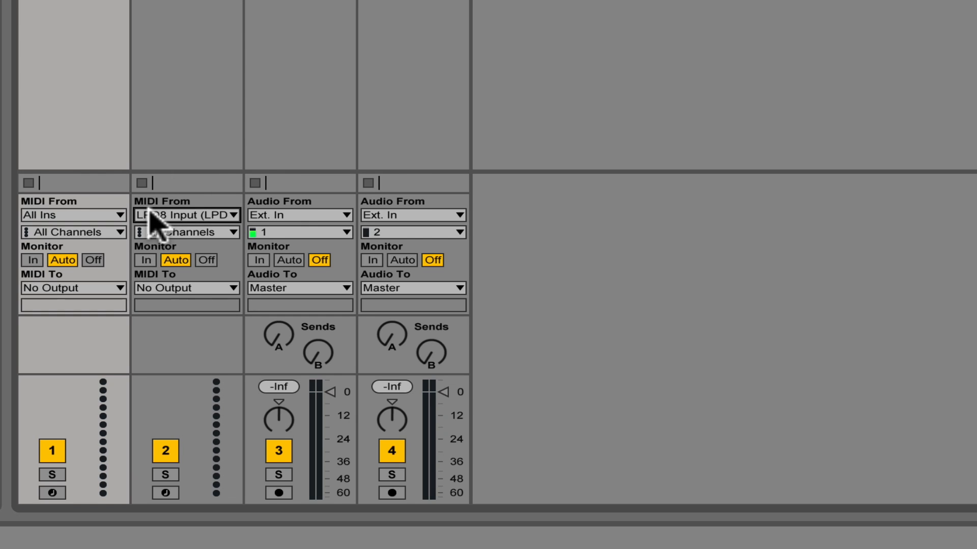
pyautogui.click(146, 260)
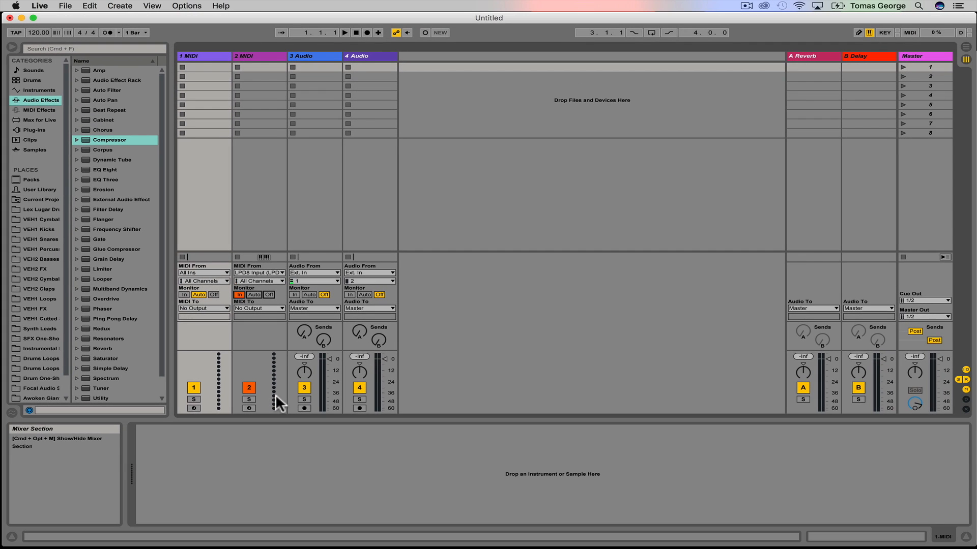
# Load the Analog instrument onto the 2 MIDI track and set that track's monitoring to Off
pyautogui.click(260, 56)
pyautogui.click(207, 55)
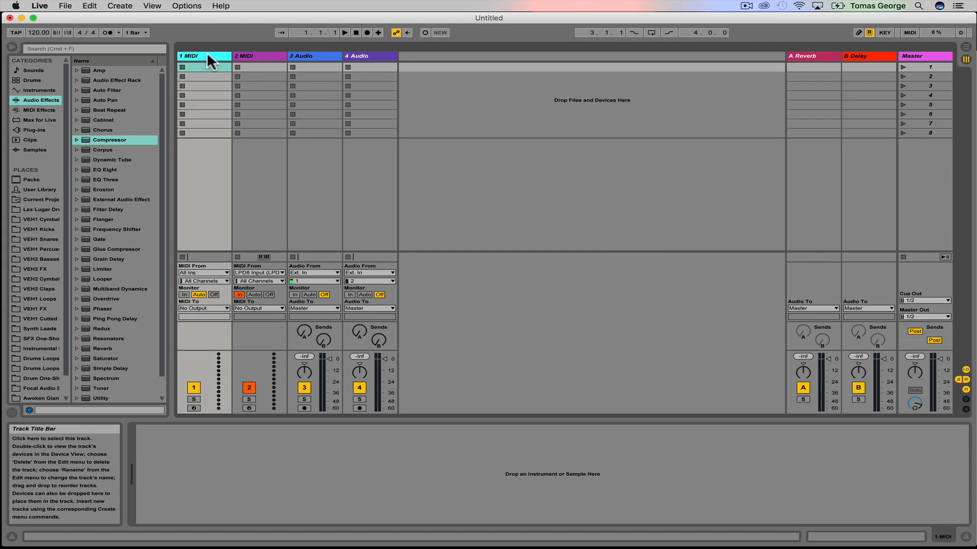
pyautogui.click(246, 54)
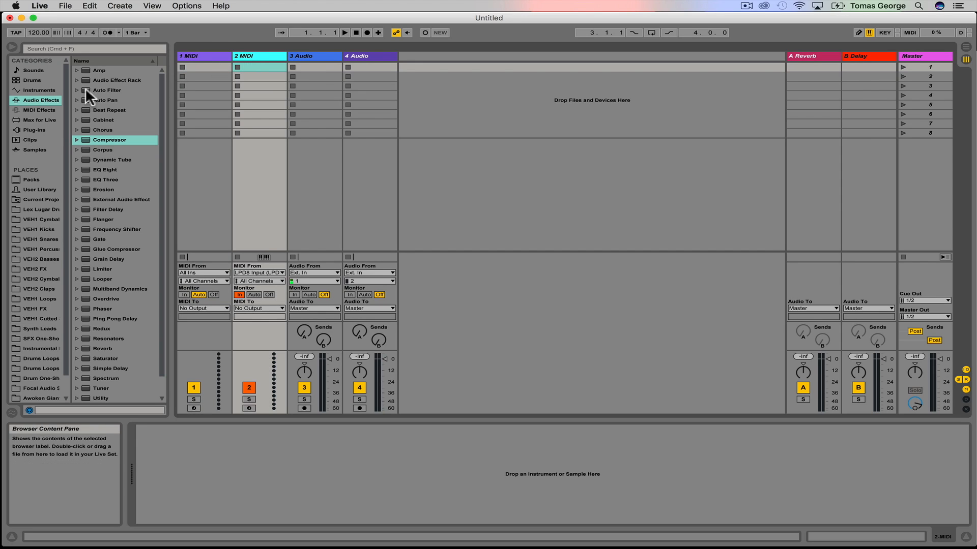
pyautogui.click(42, 90)
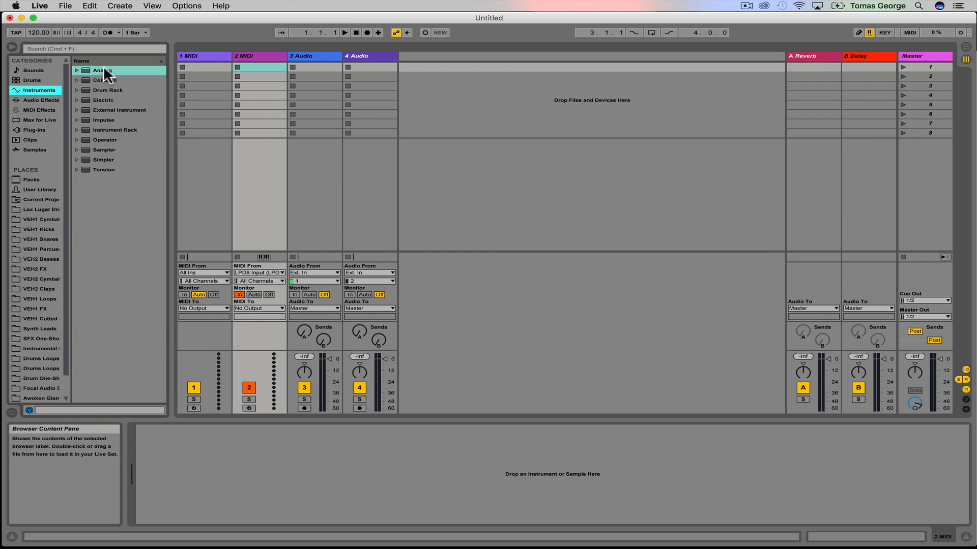
pyautogui.moveTo(104, 70); pyautogui.dragTo(258, 442)
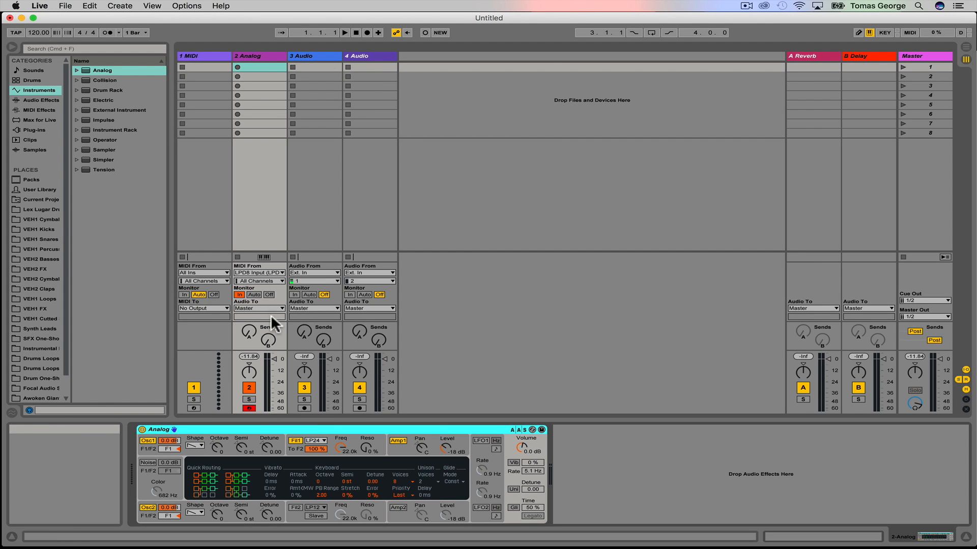
pyautogui.click(268, 294)
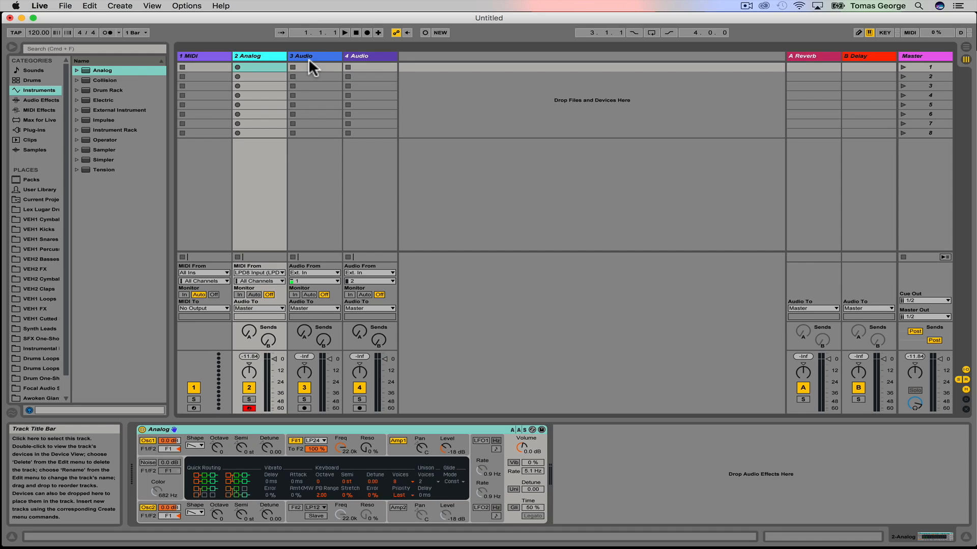
# Keep Ext. In as the 3 Audio track's input, and arm the track with monitoring set to In
pyautogui.click(313, 57)
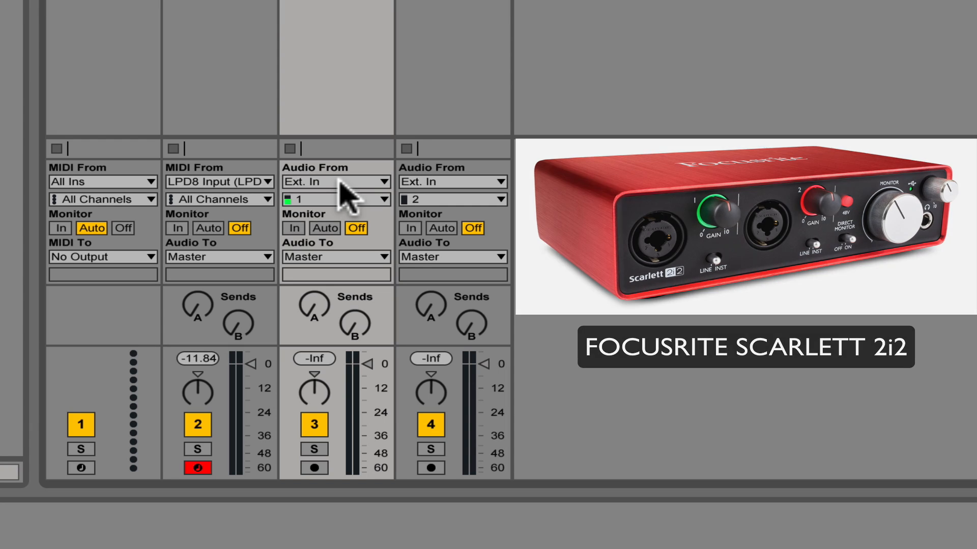
pyautogui.click(379, 184)
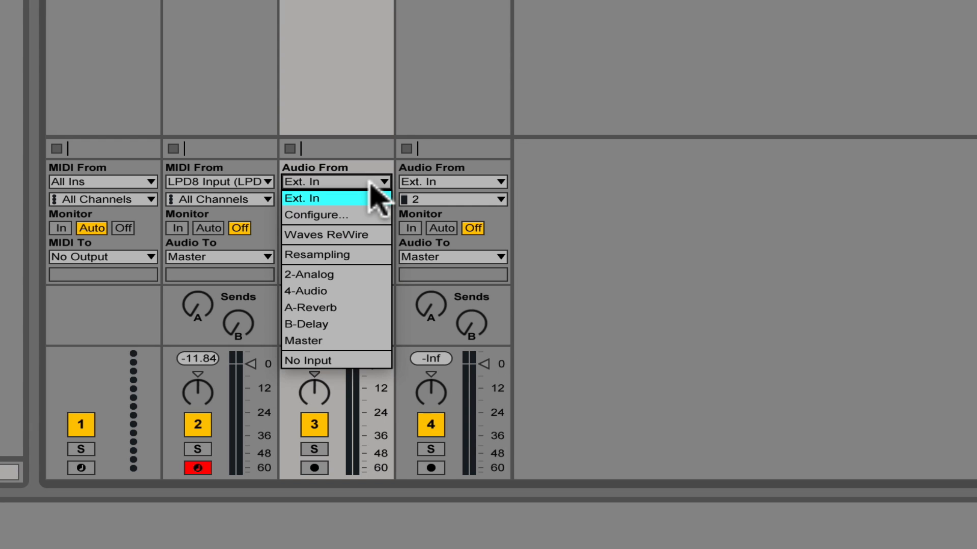
pyautogui.click(371, 195)
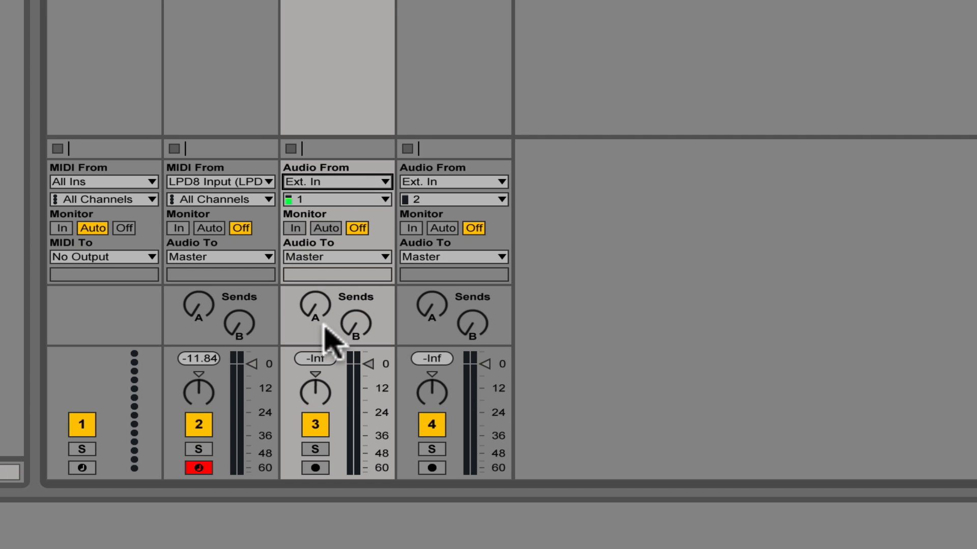
pyautogui.click(315, 467)
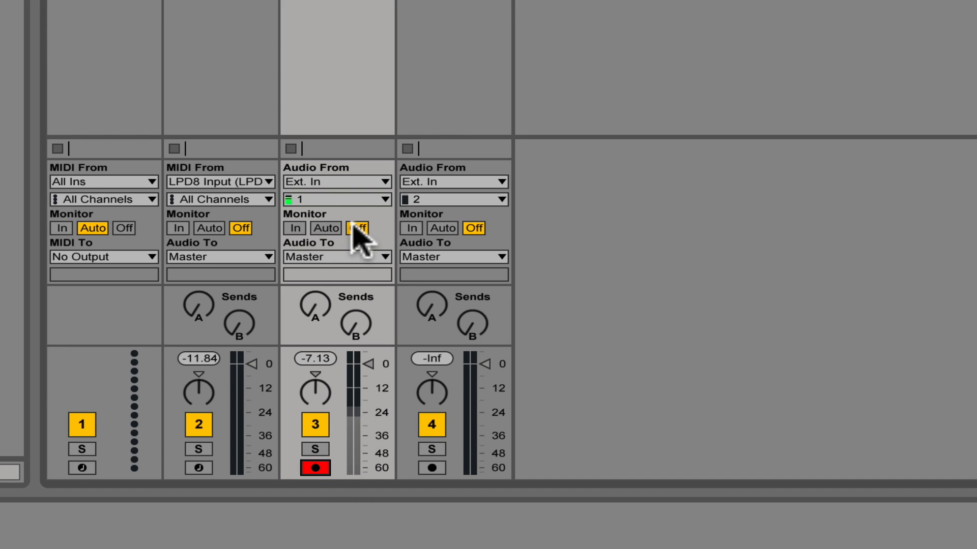
pyautogui.click(294, 228)
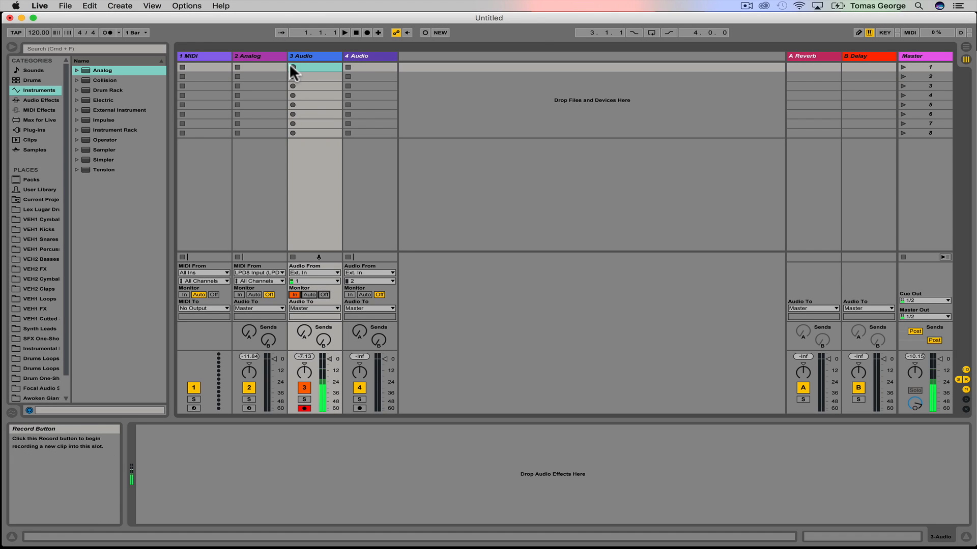
# Record a short audio clip in the first slot of 3 Audio and set the track's monitoring to Off
pyautogui.click(292, 66)
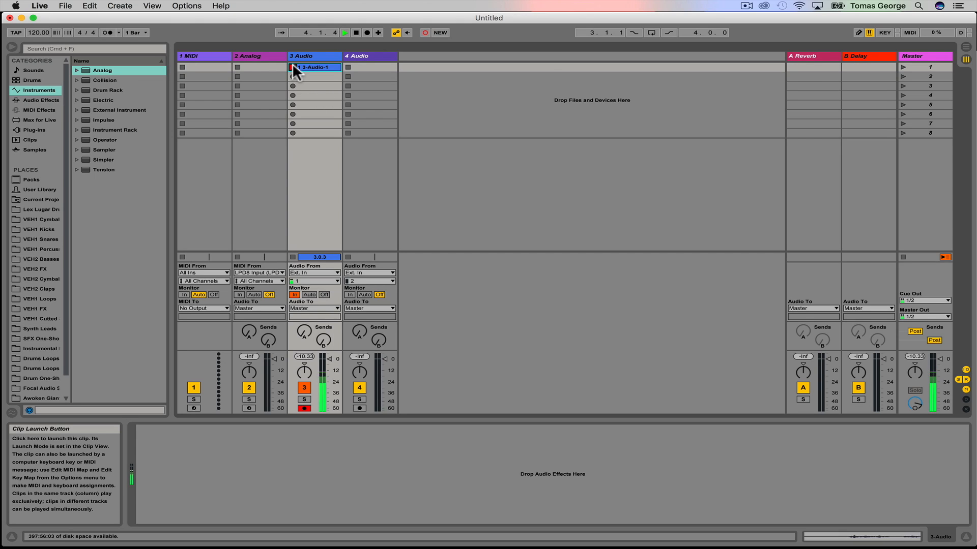
pyautogui.press('space')
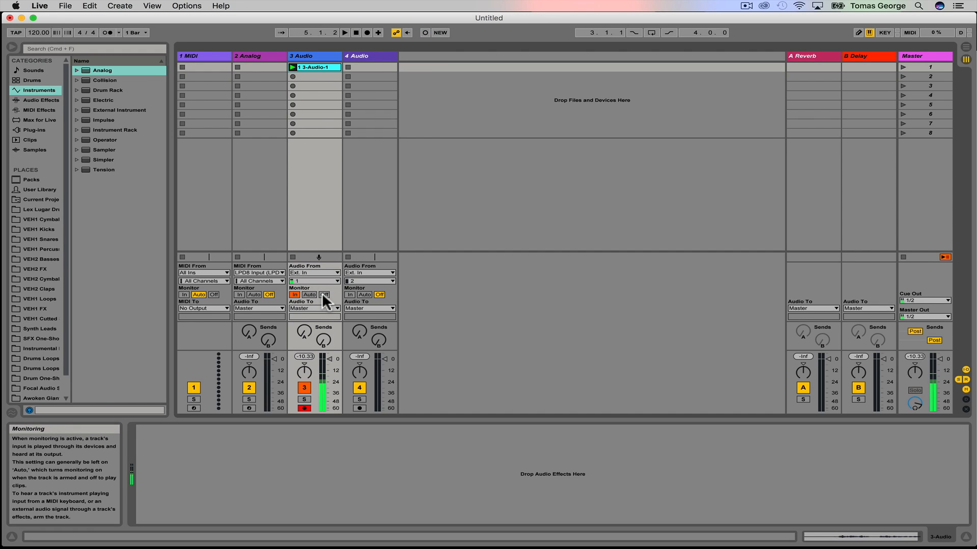
pyautogui.click(323, 295)
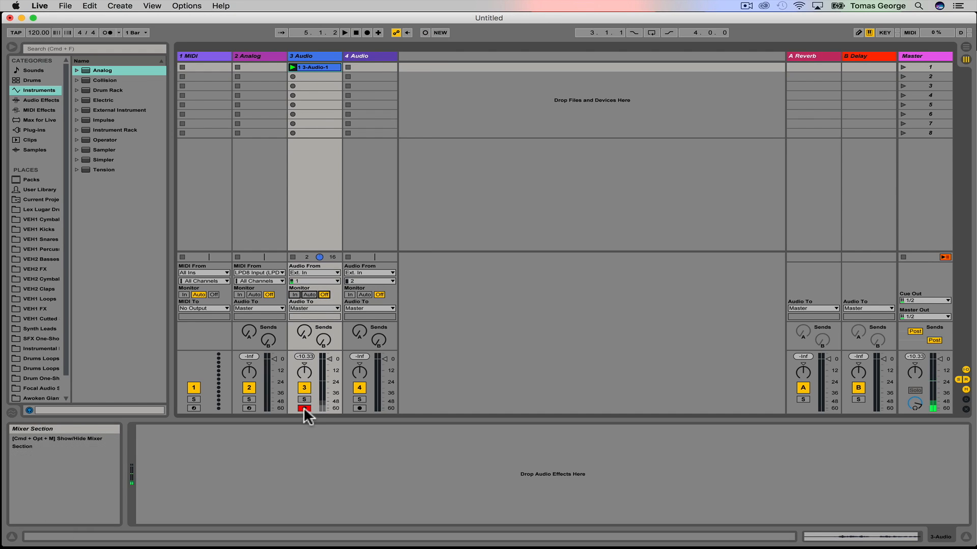
# Play back the recorded clip on 3 Audio and delete it from its slot
pyautogui.click(292, 67)
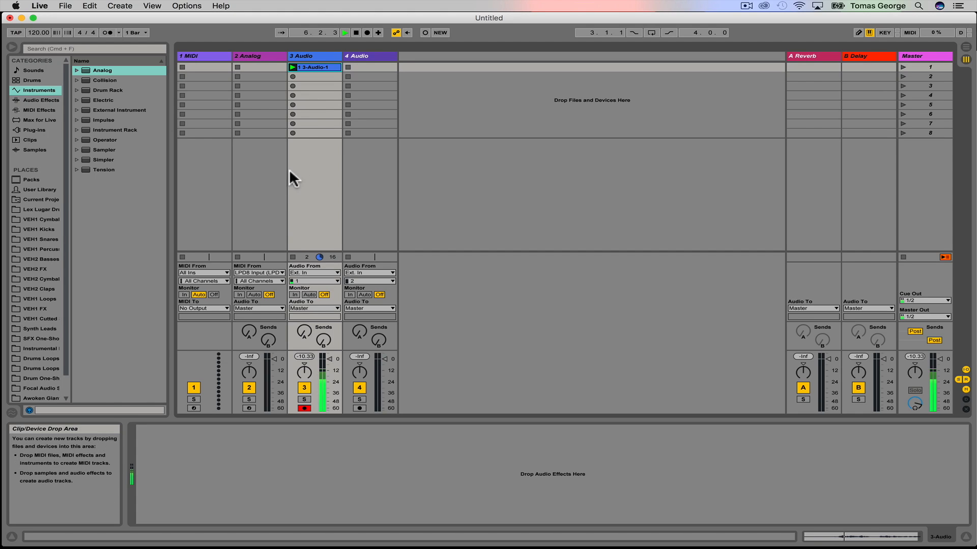
pyautogui.press('space')
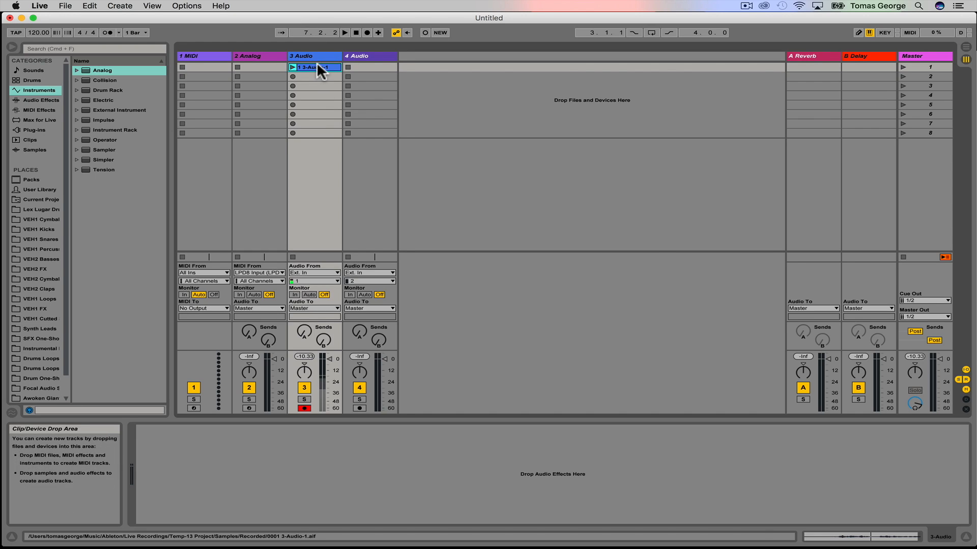
pyautogui.press('BackSpace')
# Alternate record arming between 2 Analog and 3 Audio, ending with 2 Analog armed and its monitoring set to In
pyautogui.click(260, 56)
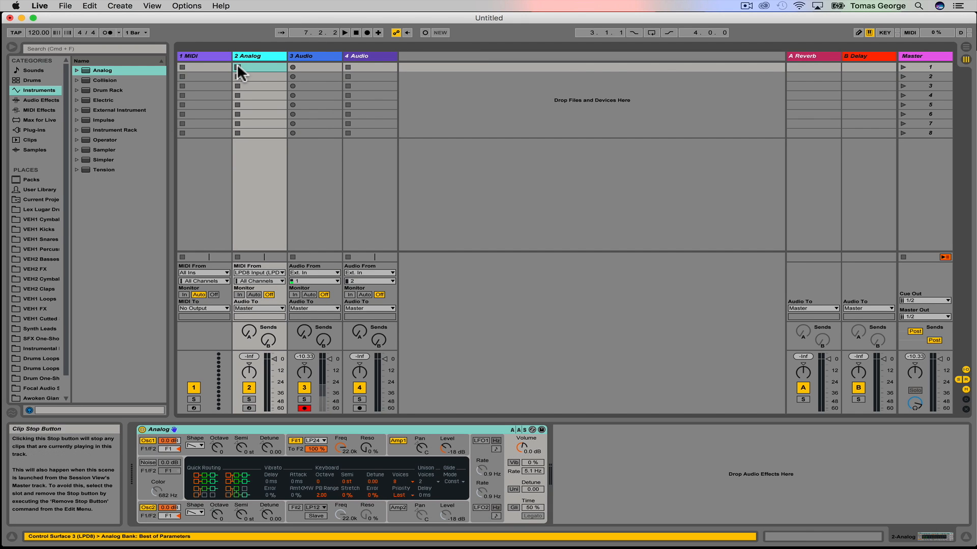
pyautogui.doubleClick(253, 55)
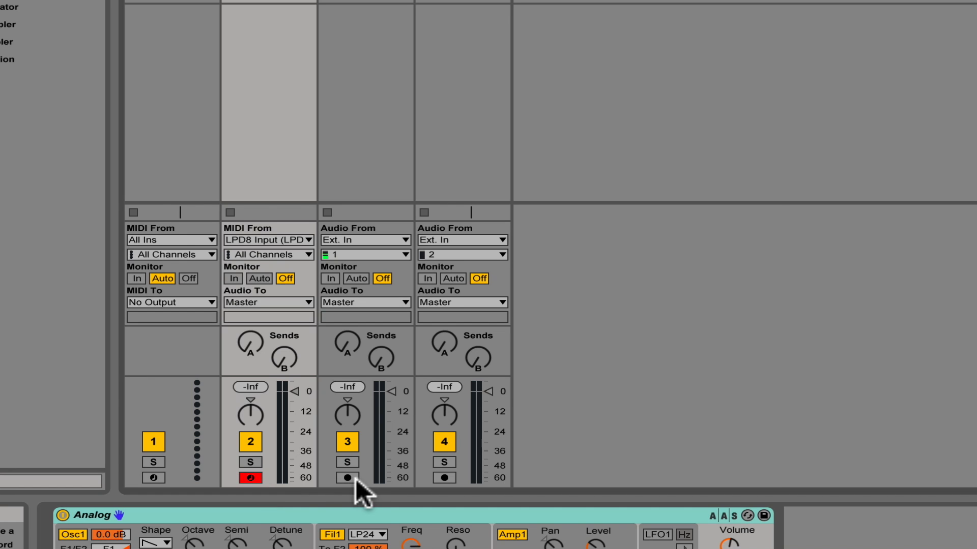
pyautogui.click(347, 478)
pyautogui.click(250, 478)
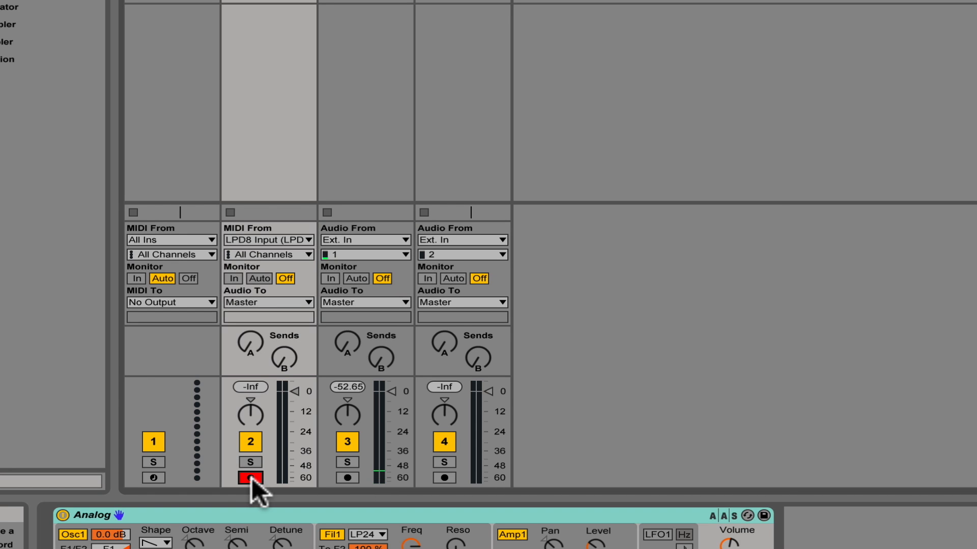
pyautogui.click(347, 478)
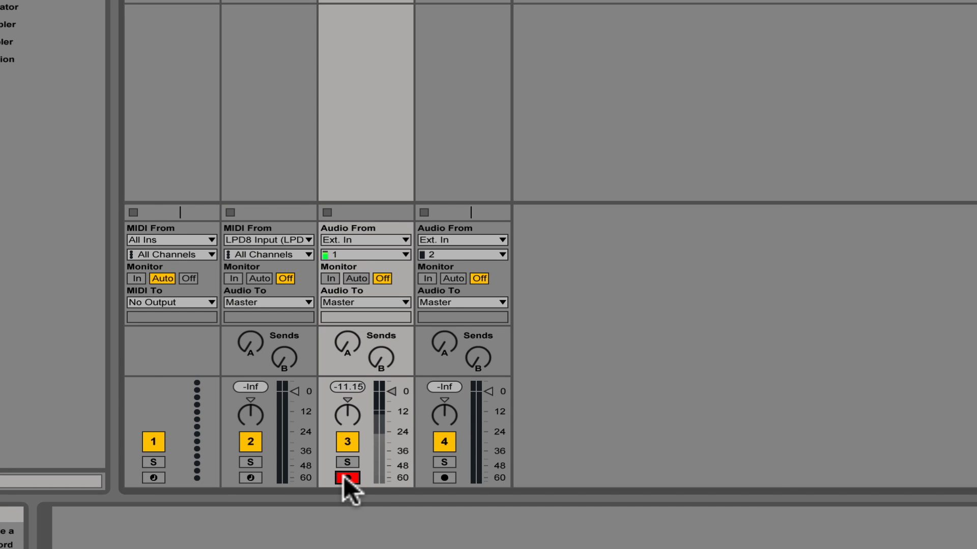
pyautogui.click(250, 477)
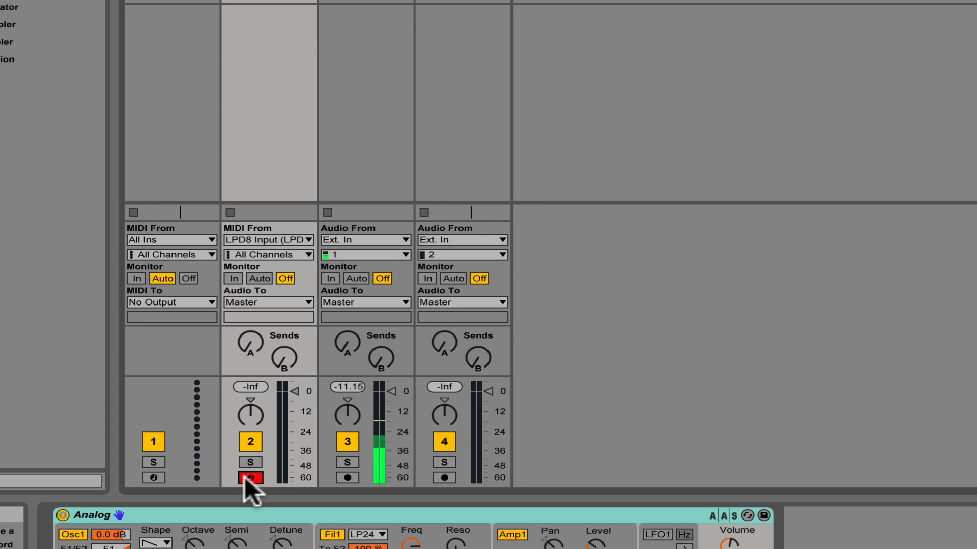
pyautogui.click(232, 278)
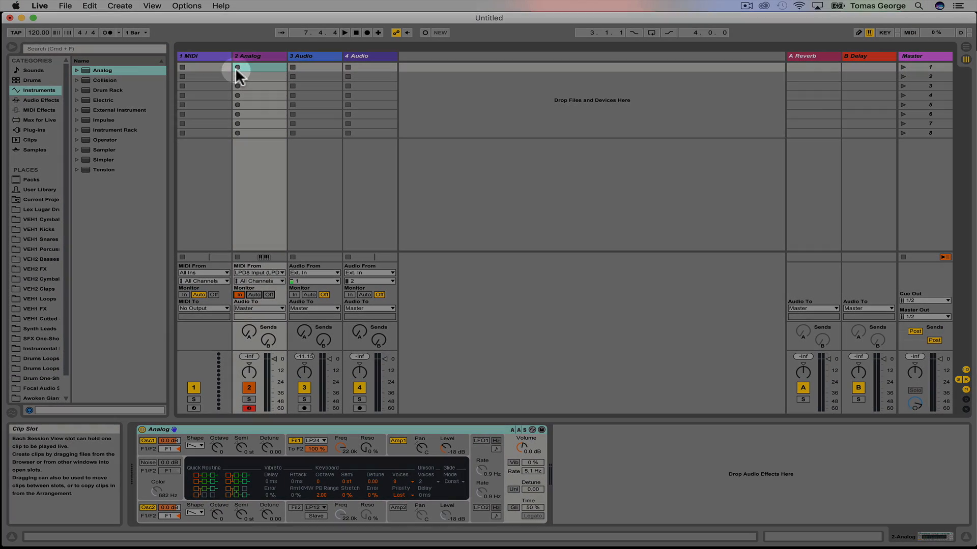
# Record a short MIDI clip in the first slot of 2 Analog and play it back with monitoring set to Off
pyautogui.click(237, 67)
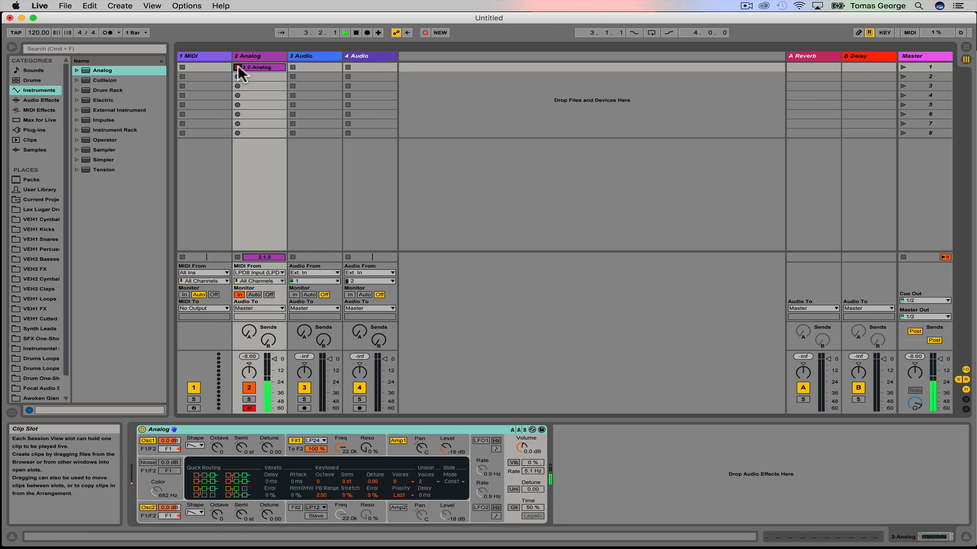
pyautogui.click(237, 67)
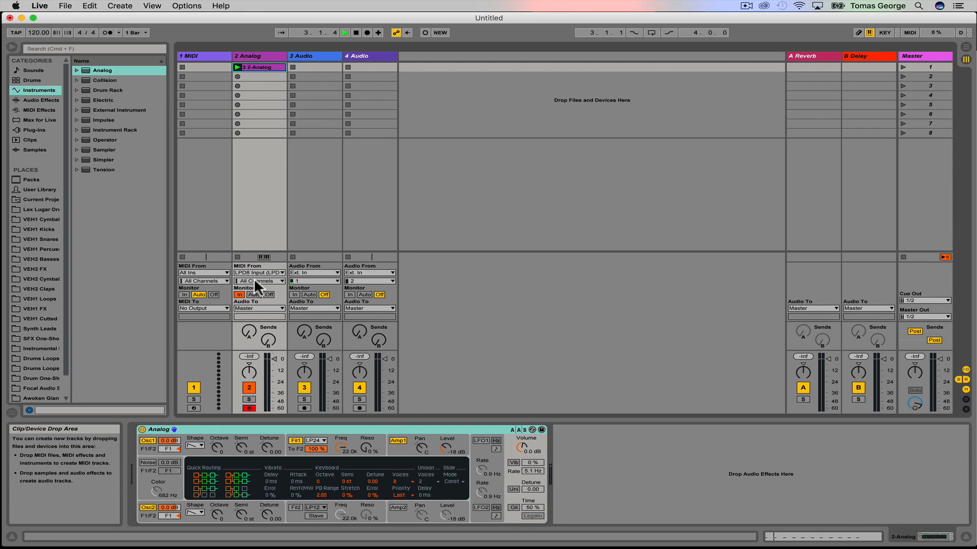
pyautogui.click(265, 294)
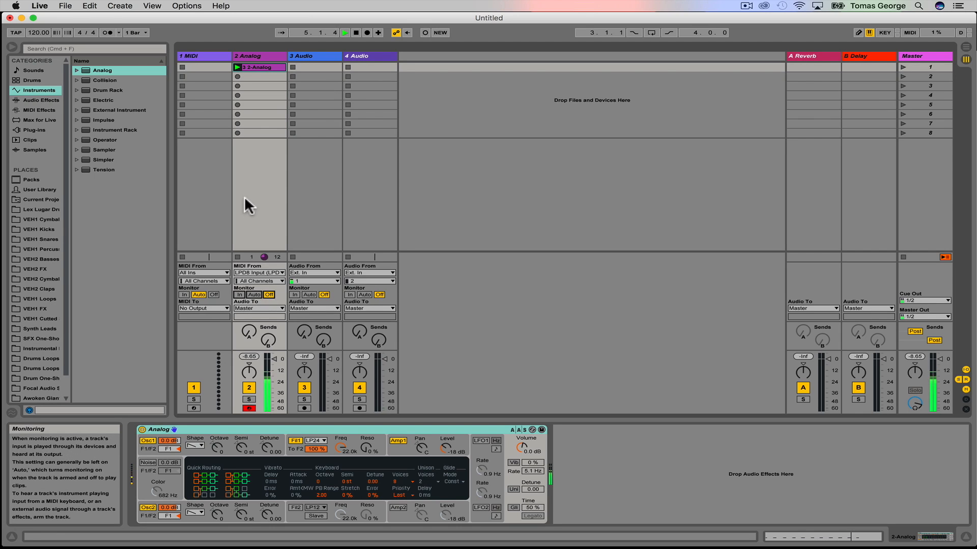
# Stop playback and delete the recorded MIDI clip from the 2 Analog track
pyautogui.press('space')
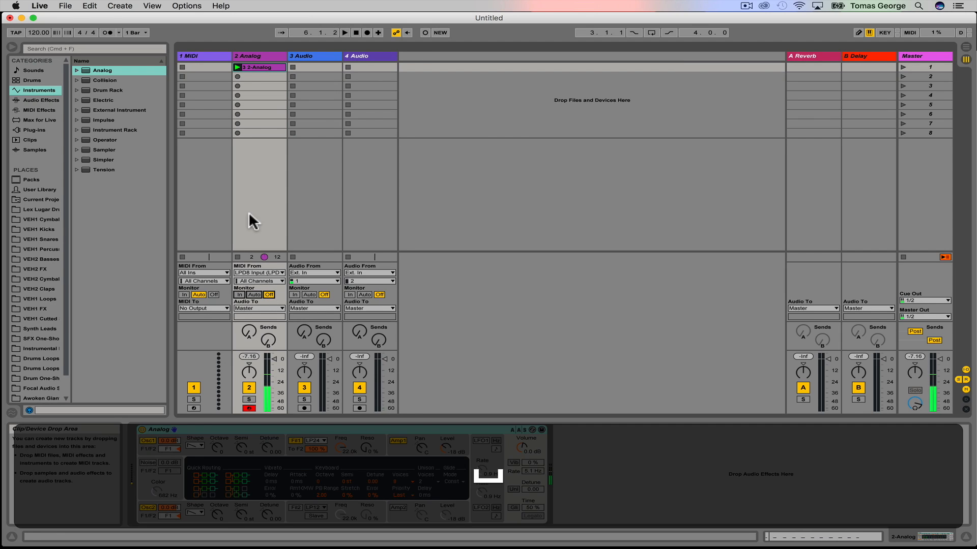
pyautogui.press('BackSpace')
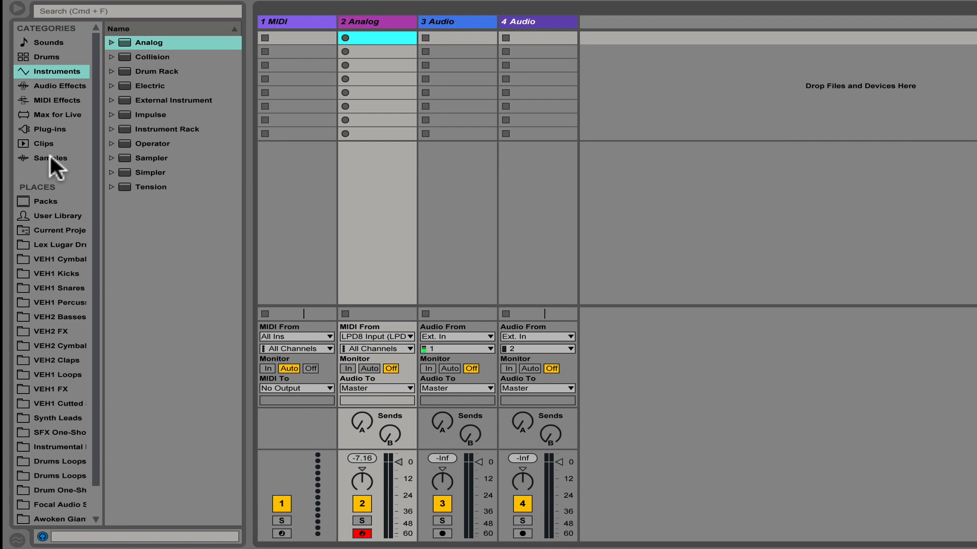
# Expand Ambient & Evolving in the browser's Sounds category and preview the Abrasive.adg and Abrasive.adv presets
pyautogui.click(55, 43)
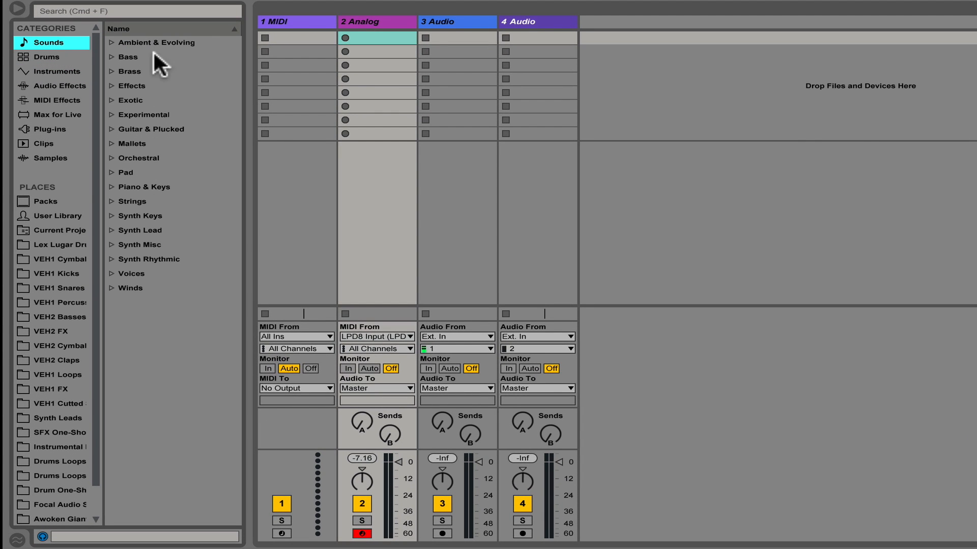
pyautogui.click(127, 43)
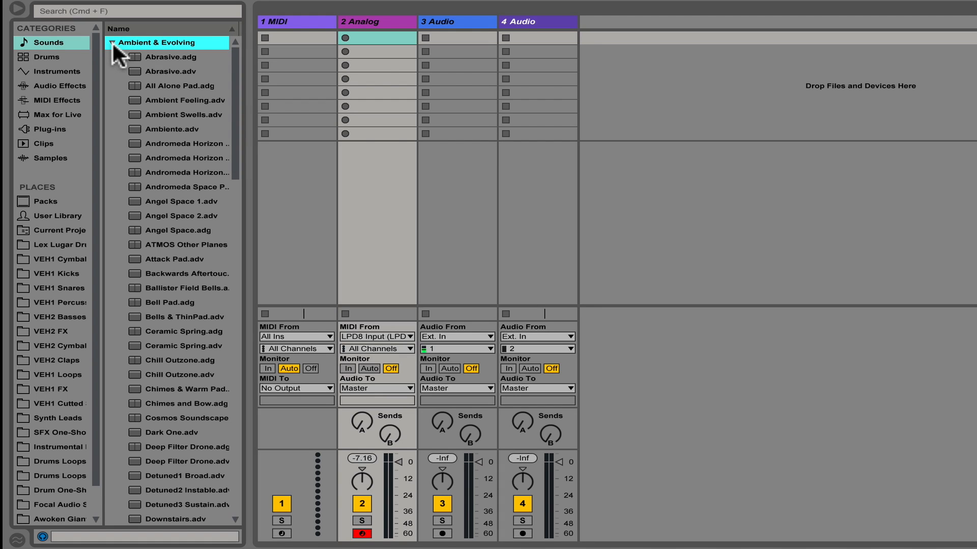
pyautogui.click(157, 57)
pyautogui.click(162, 71)
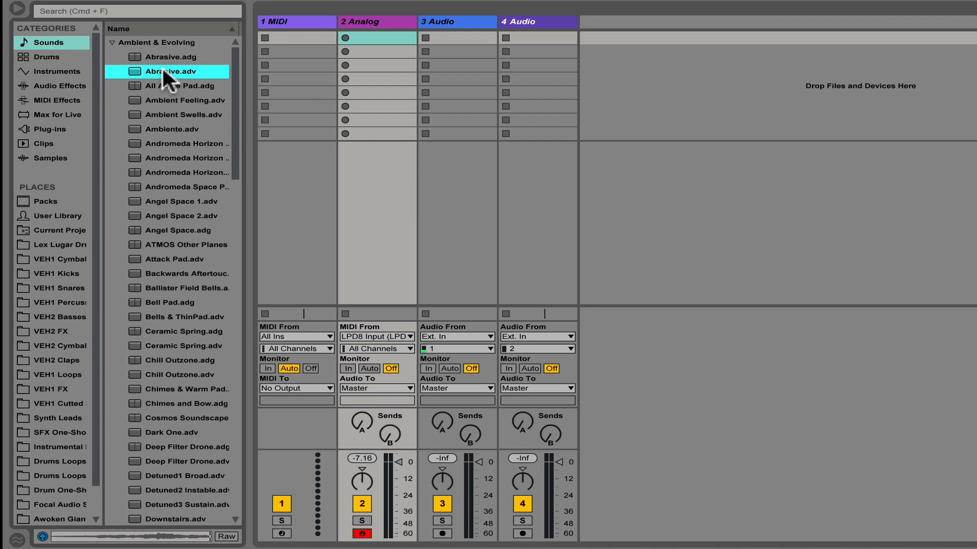
# Audition All Alone Pad.adg in Sounds and 16 Hihats B.adg in Drums, with the browser's preview switched on
pyautogui.click(171, 85)
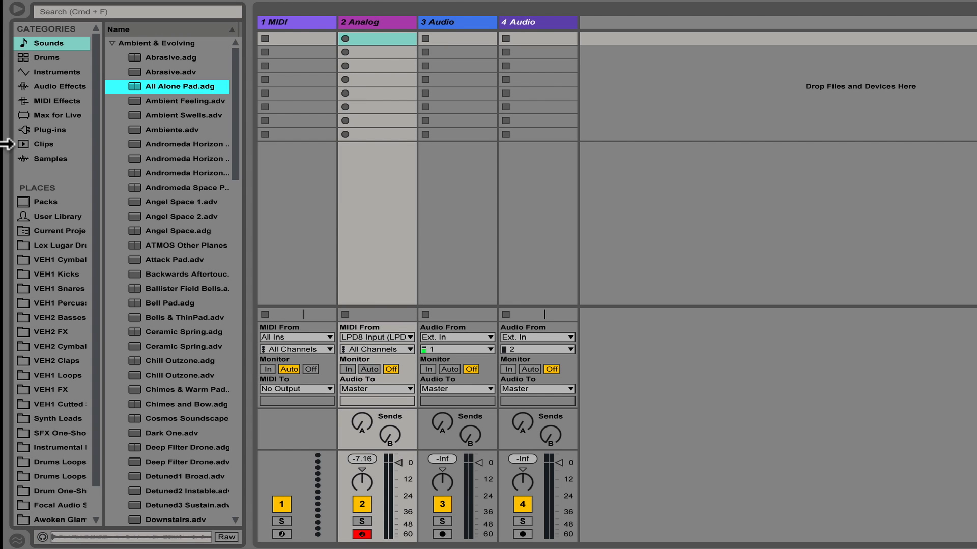
pyautogui.click(51, 59)
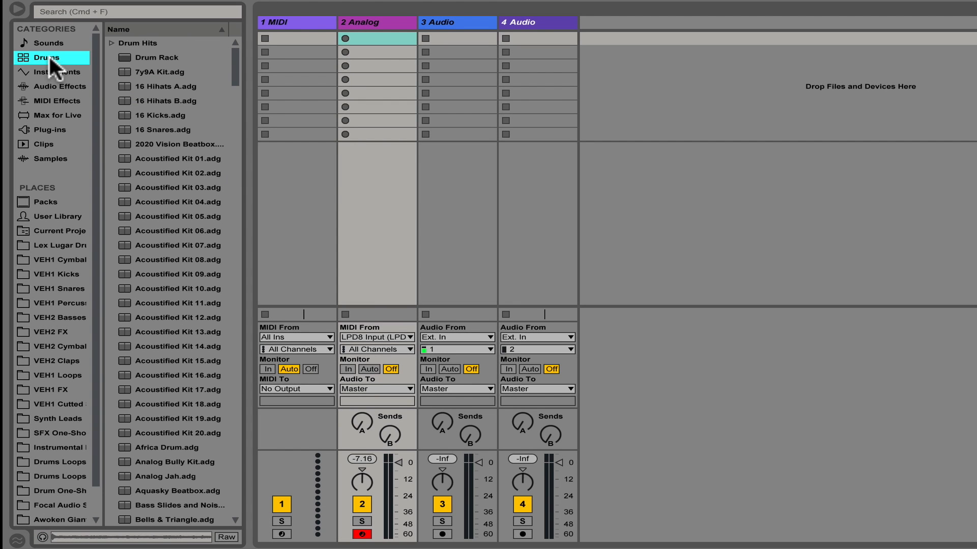
pyautogui.click(155, 100)
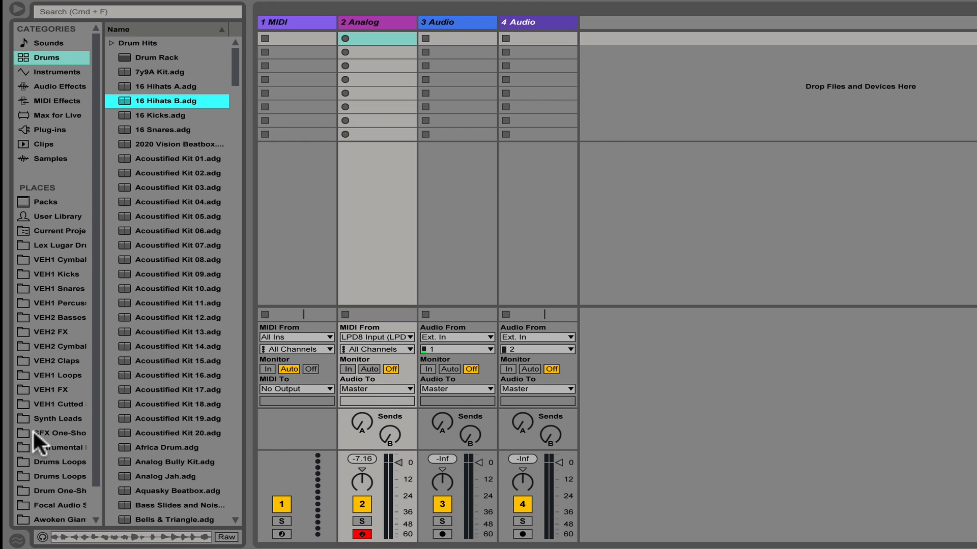
pyautogui.click(41, 535)
# Browse the remaining content categories from Instruments and Audio Effects through MIDI Effects, Max for Live, Plug-ins and Clips to Samples
pyautogui.click(48, 73)
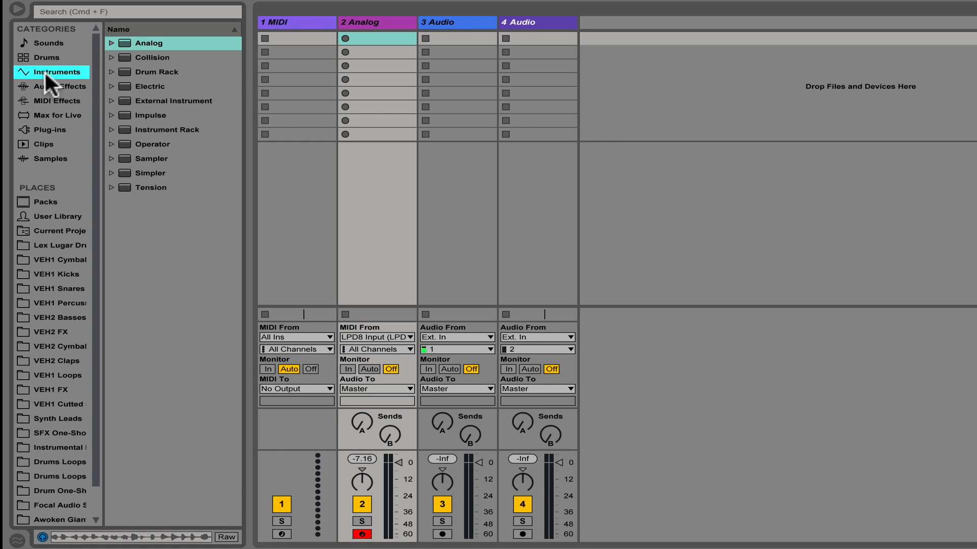
pyautogui.click(53, 85)
pyautogui.click(49, 102)
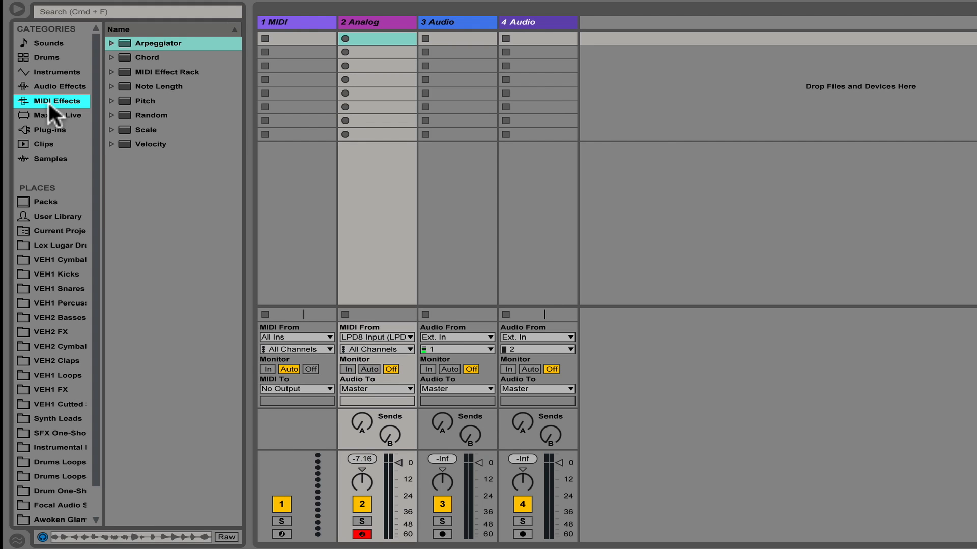
pyautogui.click(57, 112)
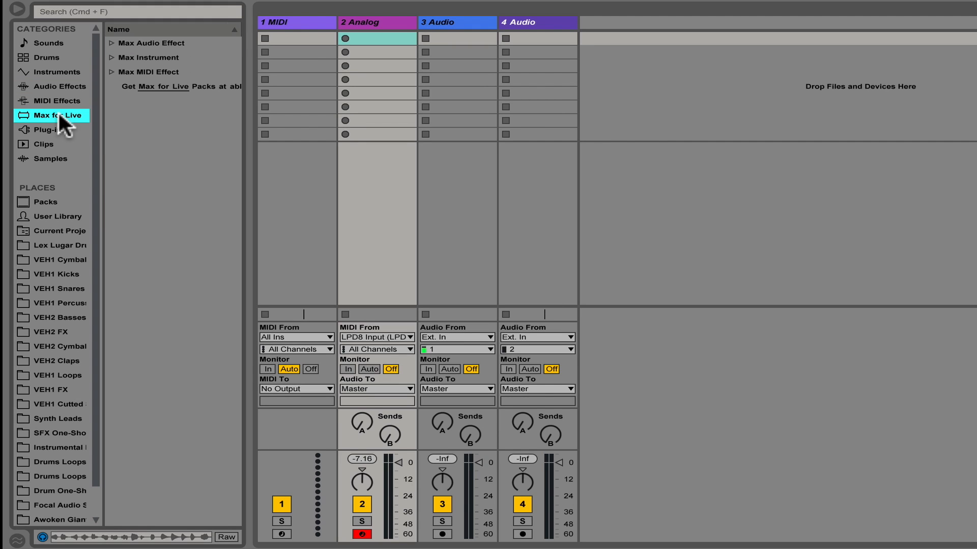
pyautogui.click(56, 129)
pyautogui.click(53, 142)
pyautogui.click(56, 156)
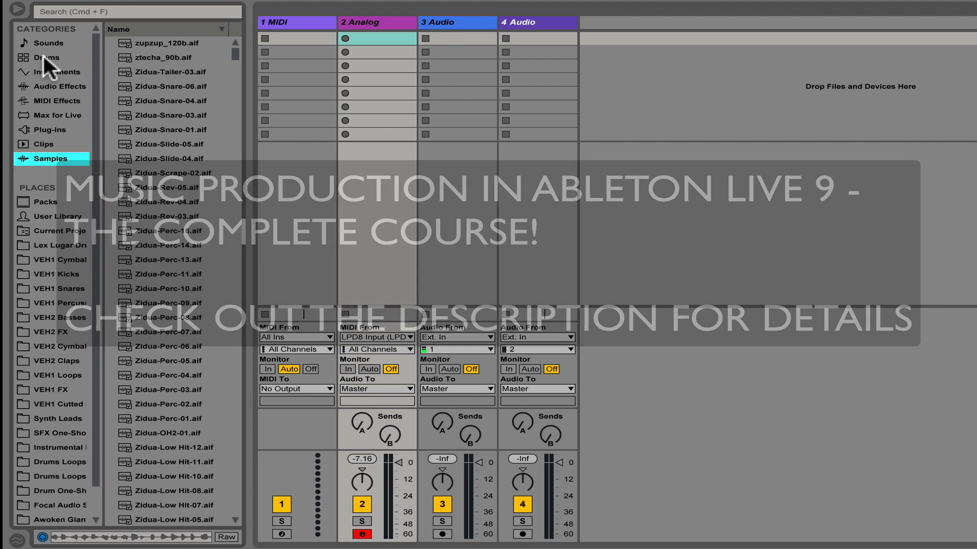
# Review the device lists under Audio Effects, MIDI Effects and Max for Live, and the manufacturers listed under Plug-ins
pyautogui.click(56, 88)
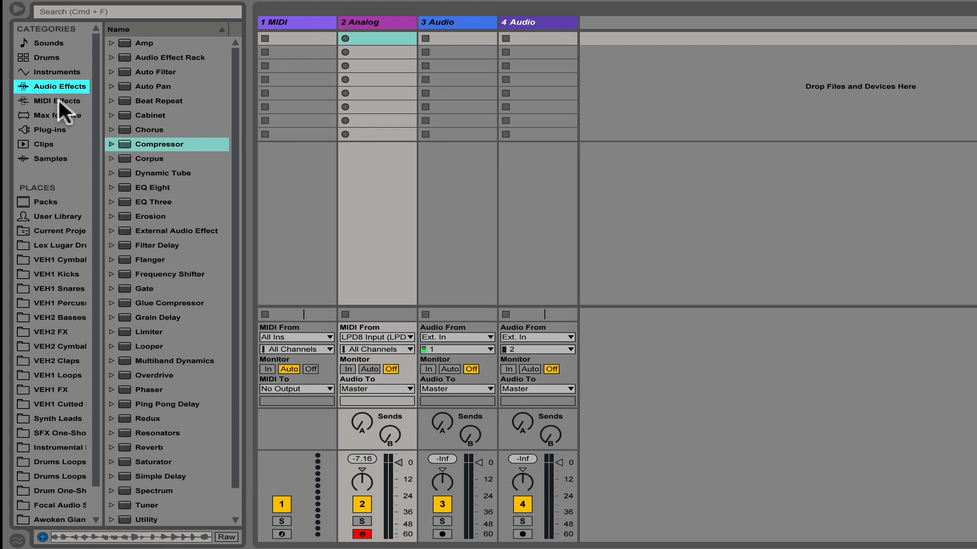
pyautogui.click(58, 99)
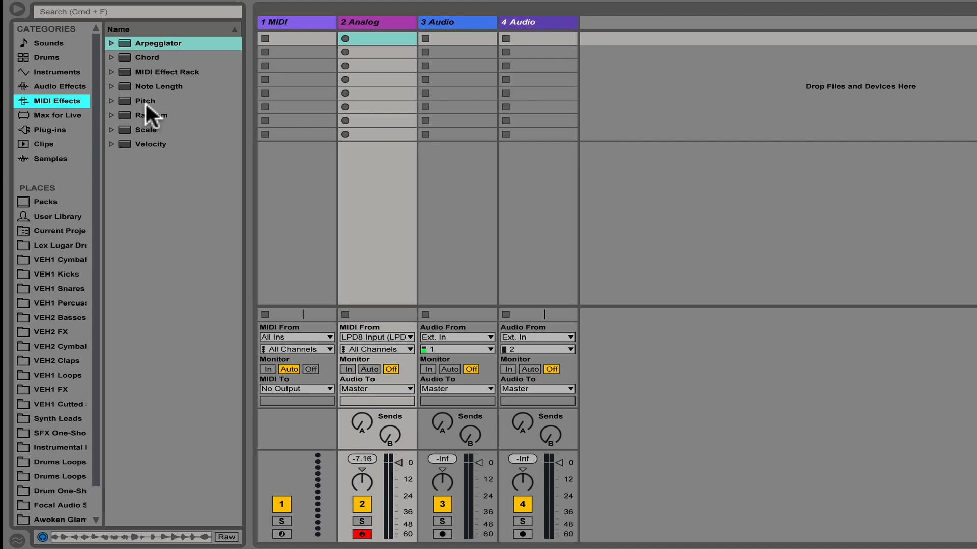
pyautogui.click(66, 116)
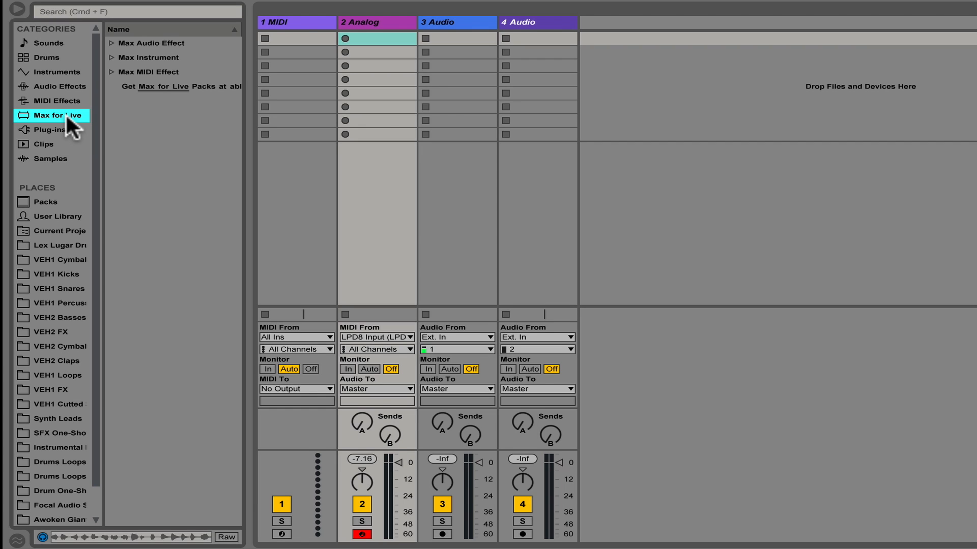
pyautogui.click(51, 128)
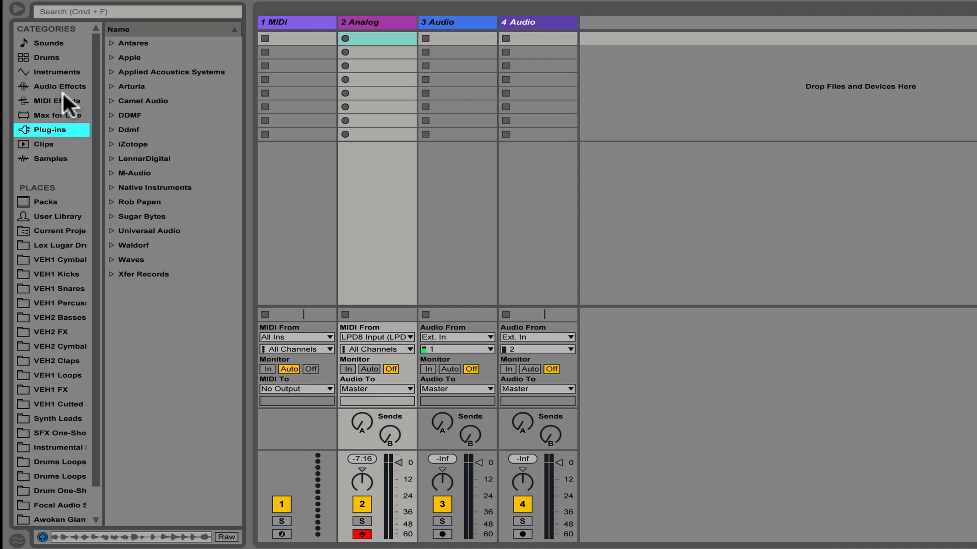
# Audition several files in the Clips category, including 02_MacBook2.alc, 03_Nonexister.alc, 03_WallNoise.alc and the 03_SpaceFilterToms clip
pyautogui.click(49, 143)
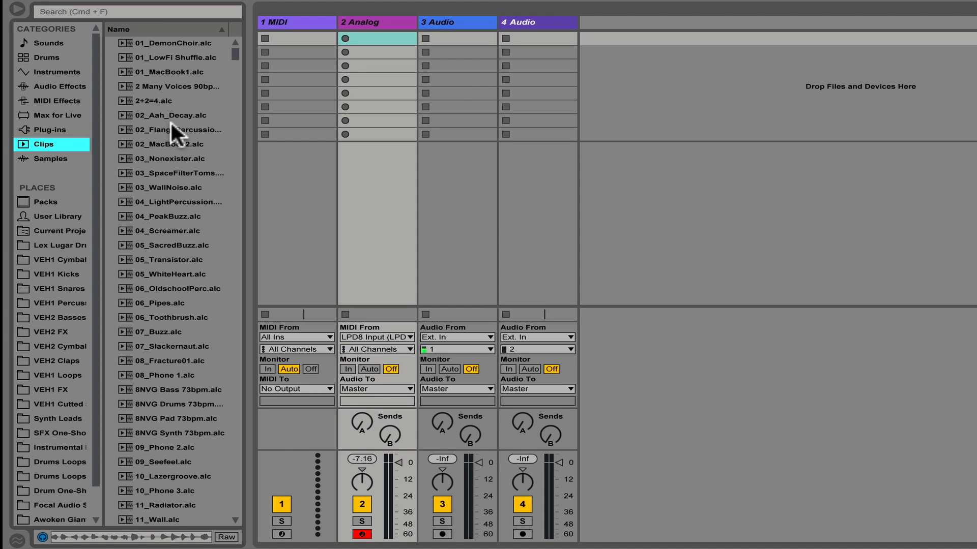
pyautogui.click(169, 144)
pyautogui.click(163, 160)
pyautogui.click(167, 185)
pyautogui.click(171, 172)
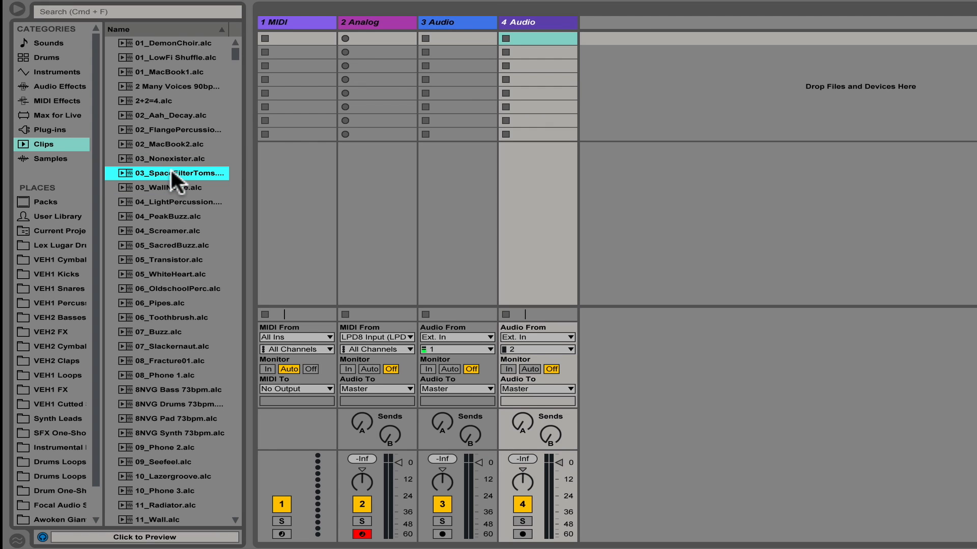
# Audition several files in the Samples category, including Zidua-Rev-03.aif, Zidua-Perc-11.aif, Zidua-Snare-01.aif and Zidua-Snare-06.aif
pyautogui.click(55, 154)
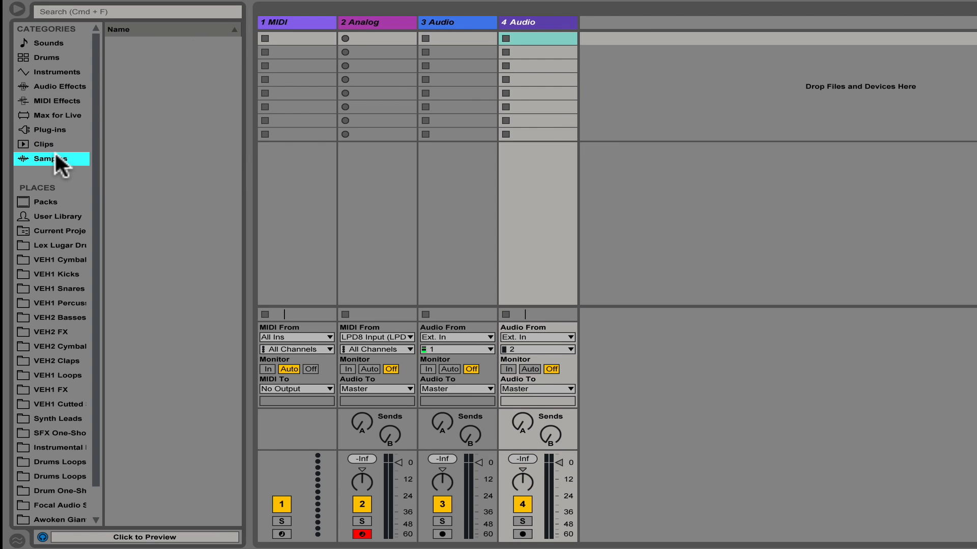
pyautogui.click(149, 156)
pyautogui.click(162, 217)
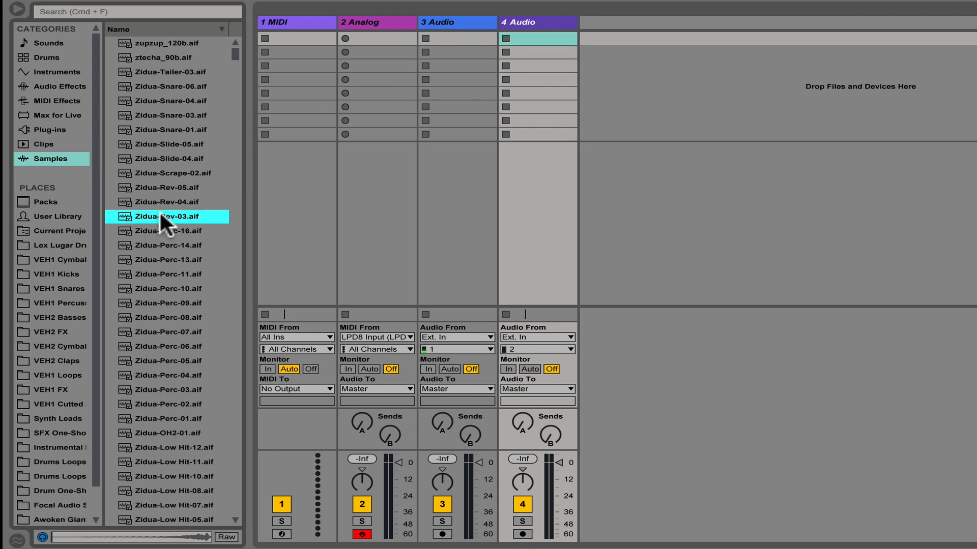
pyautogui.click(161, 276)
pyautogui.click(157, 129)
pyautogui.click(166, 87)
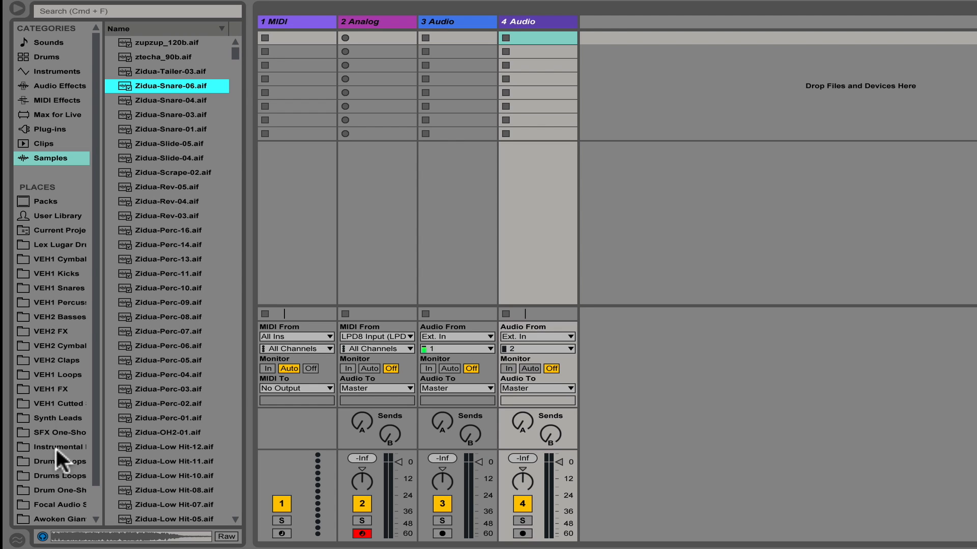
# Open the Awoken Giant folder in the browser's Places and widen the browser to show the full file names
pyautogui.scroll(-2, 43, 276)
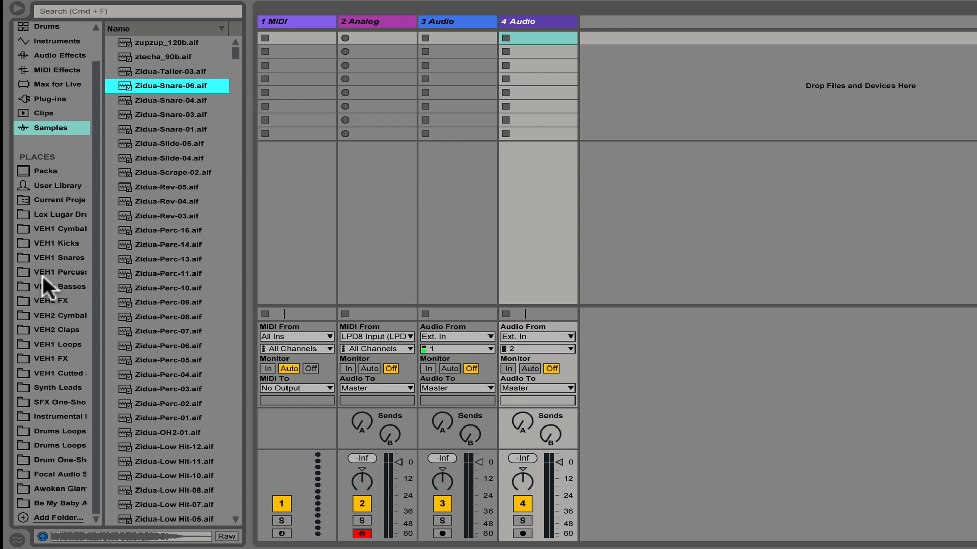
pyautogui.click(60, 488)
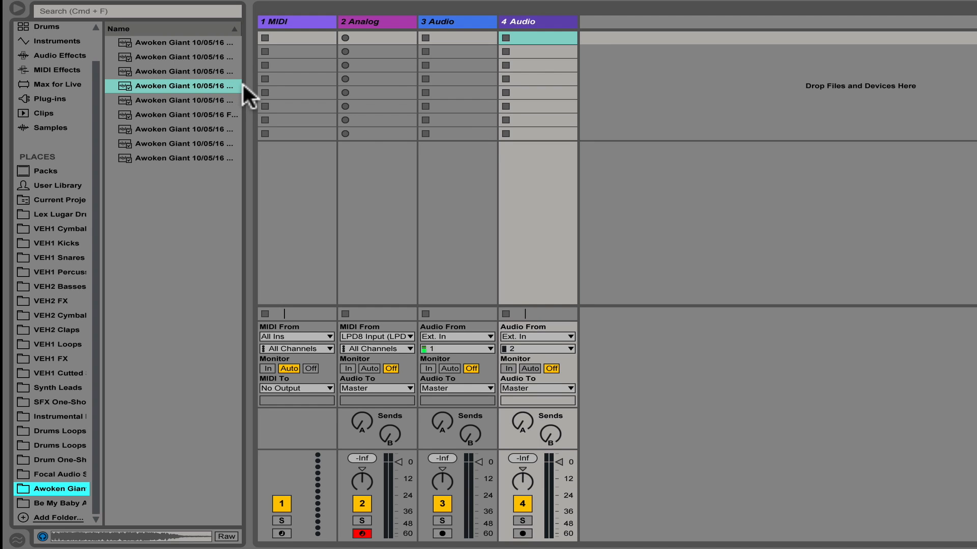
pyautogui.moveTo(251, 87); pyautogui.dragTo(379, 92)
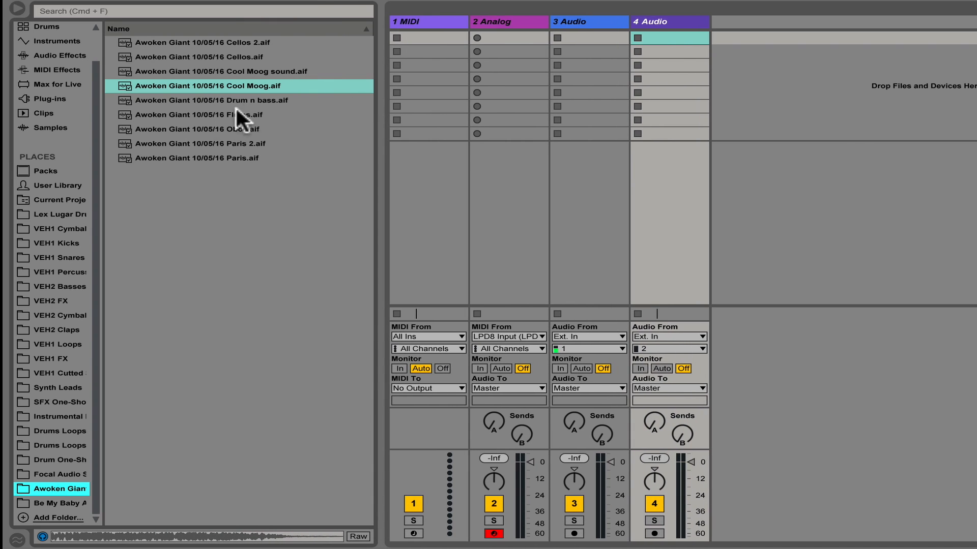
# Preview the Awoken Giant recordings Cool Moog sound, Cellos 2, Cellos, Paris 2, Drum n bass and Oboe
pyautogui.click(237, 71)
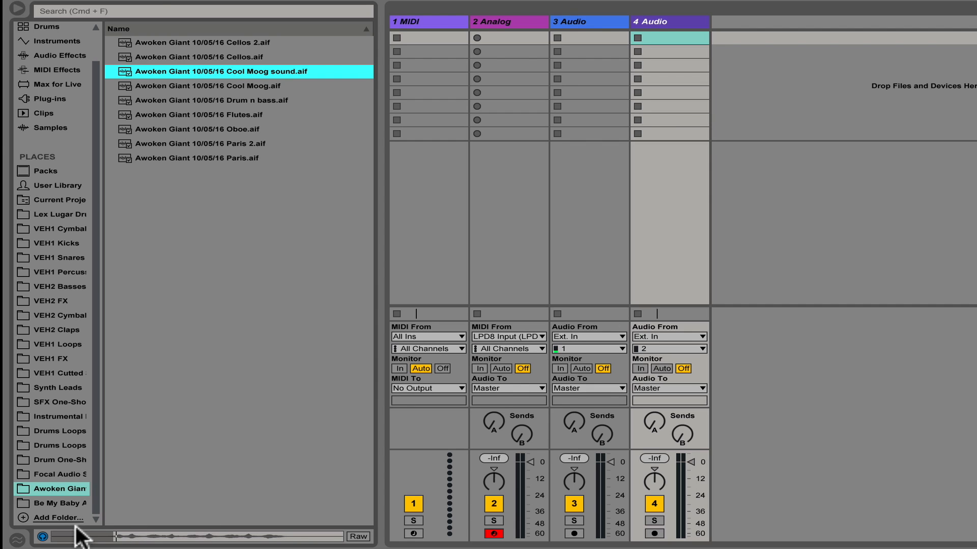
pyautogui.click(232, 37)
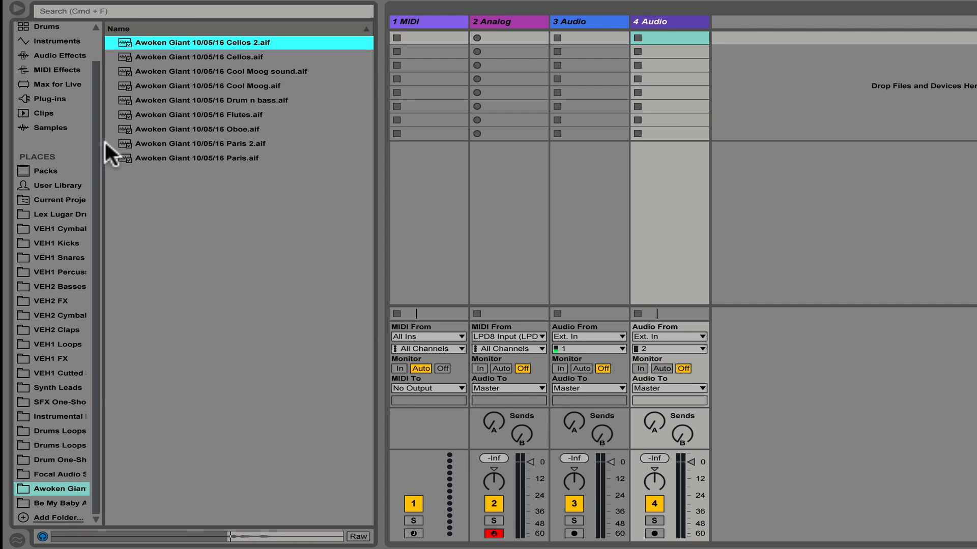
pyautogui.click(225, 57)
pyautogui.click(238, 144)
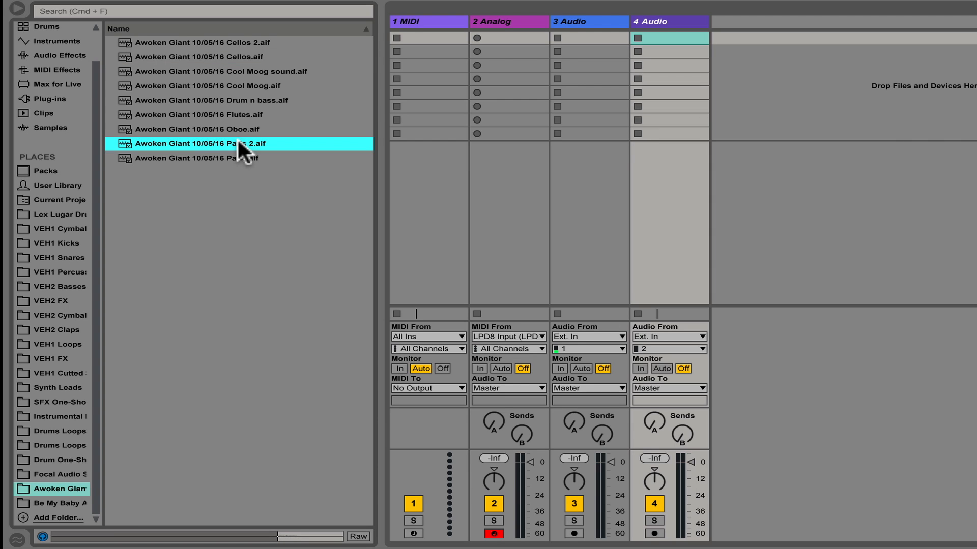
pyautogui.click(221, 102)
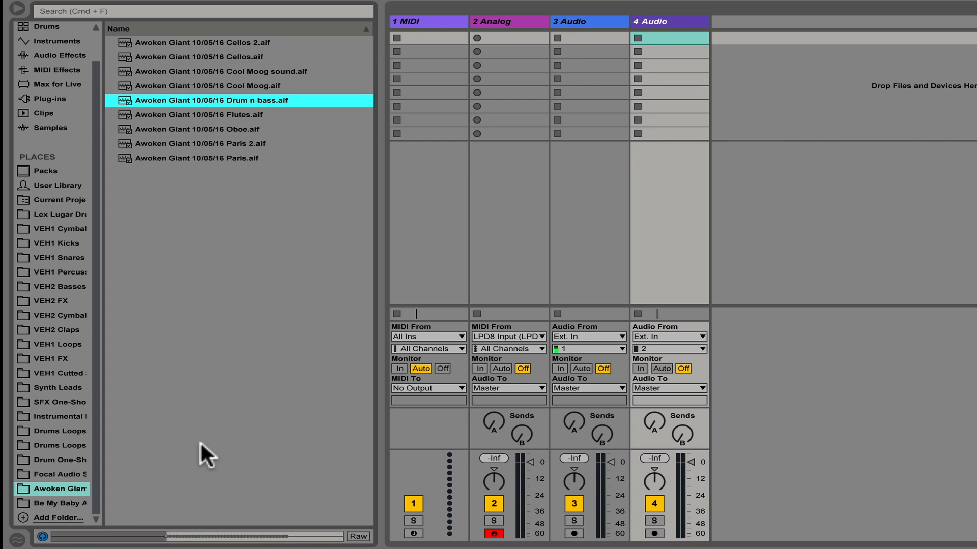
pyautogui.click(220, 70)
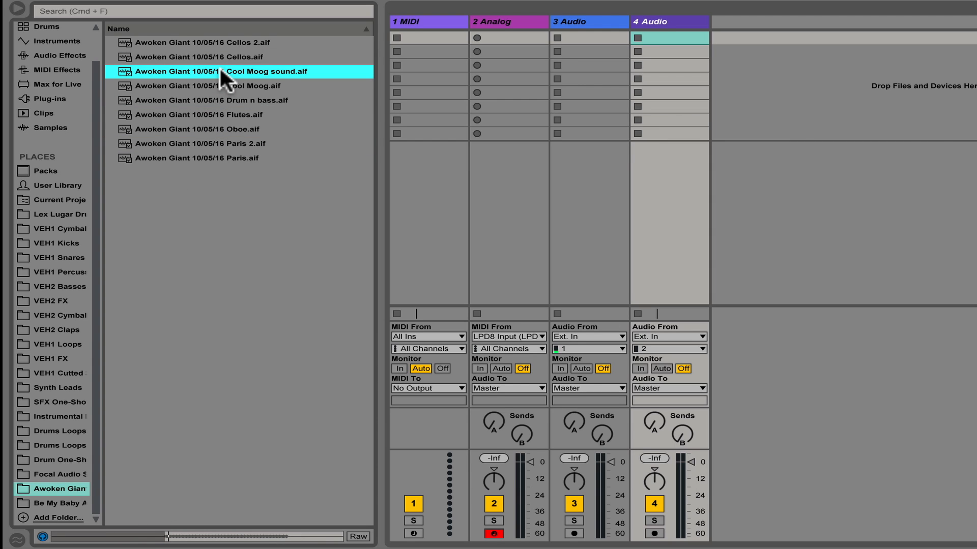
pyautogui.click(212, 130)
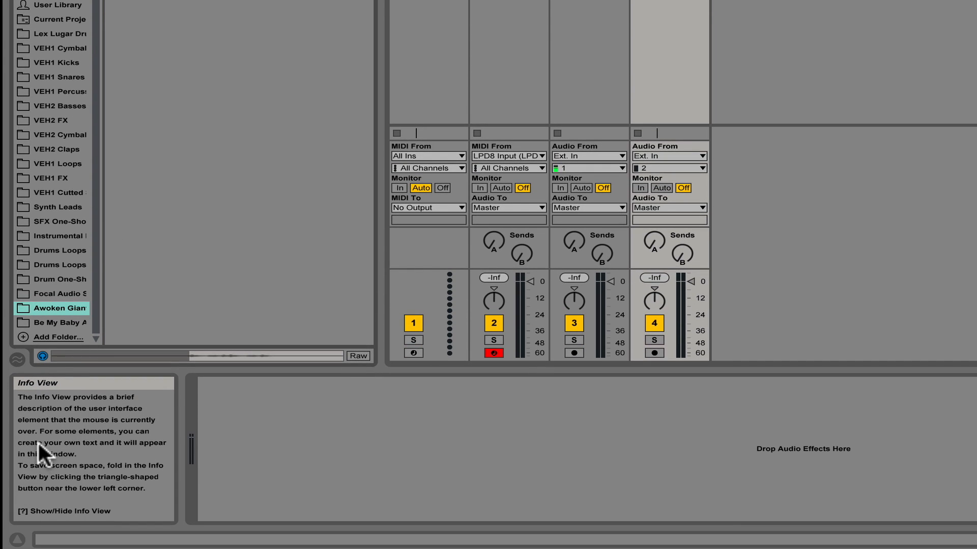
# Hide the Info View and show it again
pyautogui.click(18, 539)
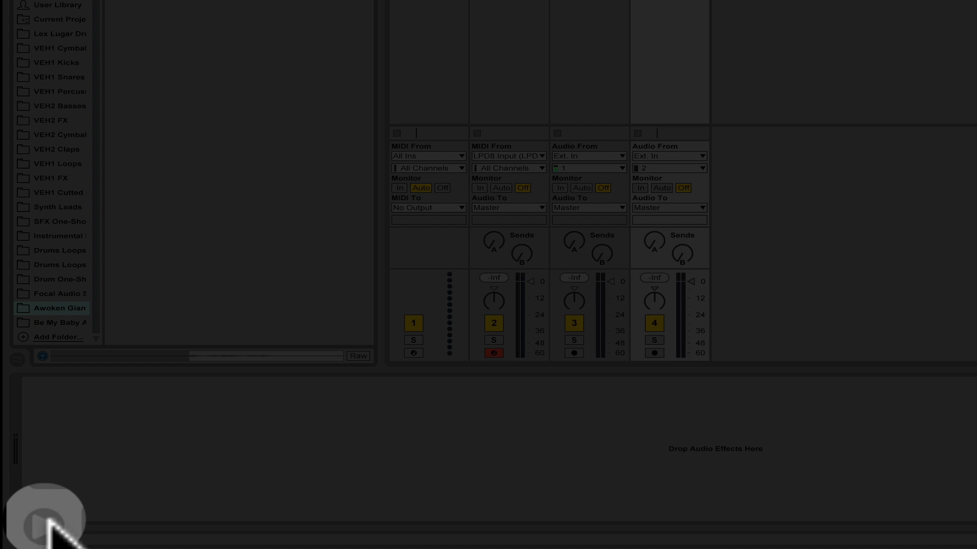
pyautogui.click(17, 538)
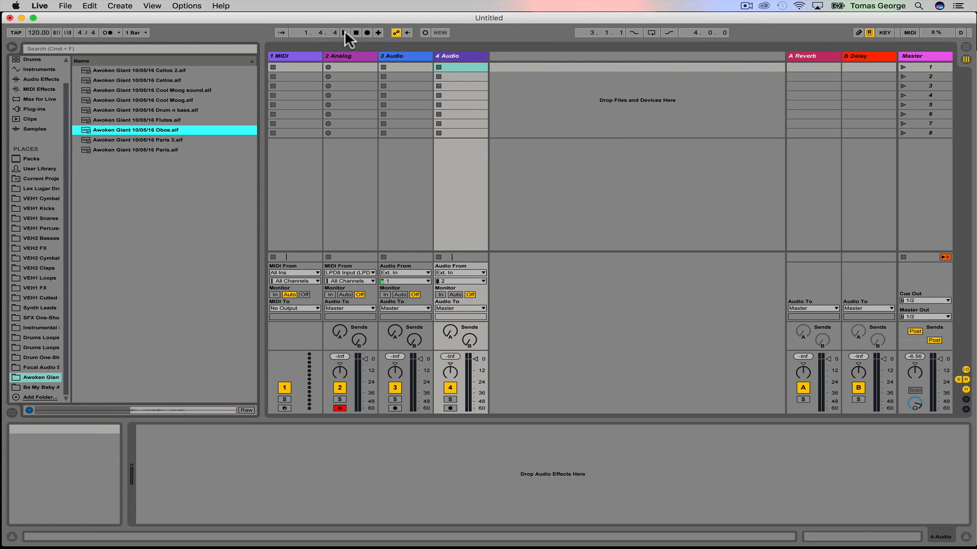
pyautogui.moveTo(343, 30)
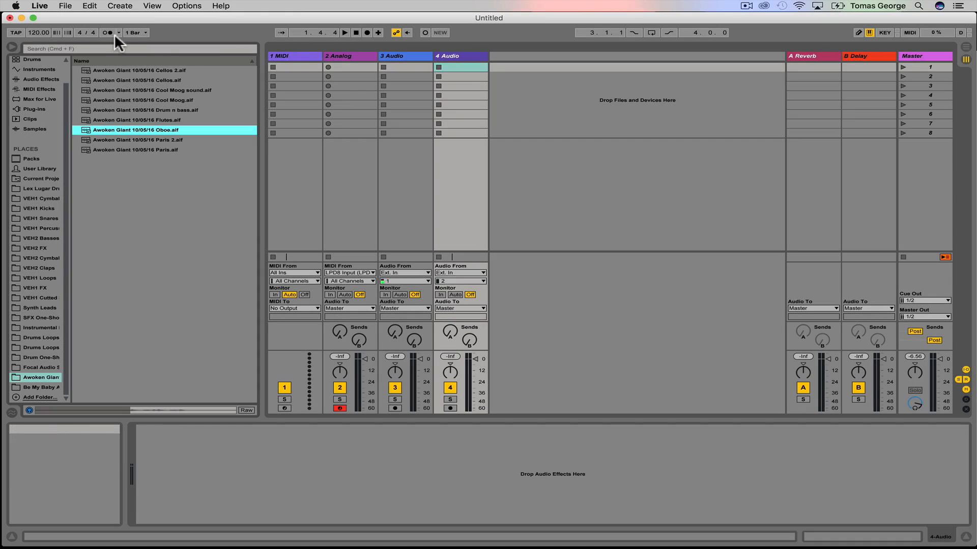
pyautogui.moveTo(109, 29)
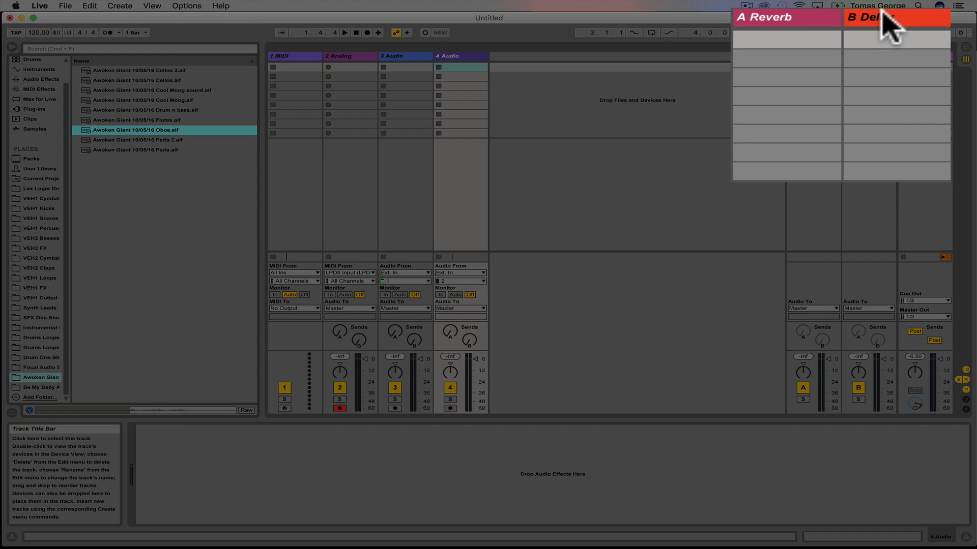
# Switch between the A Reverb and B Delay return tracks to examine the Reverb and Delay devices they hold
pyautogui.click(868, 56)
pyautogui.click(815, 56)
pyautogui.click(850, 57)
pyautogui.click(823, 55)
pyautogui.click(869, 55)
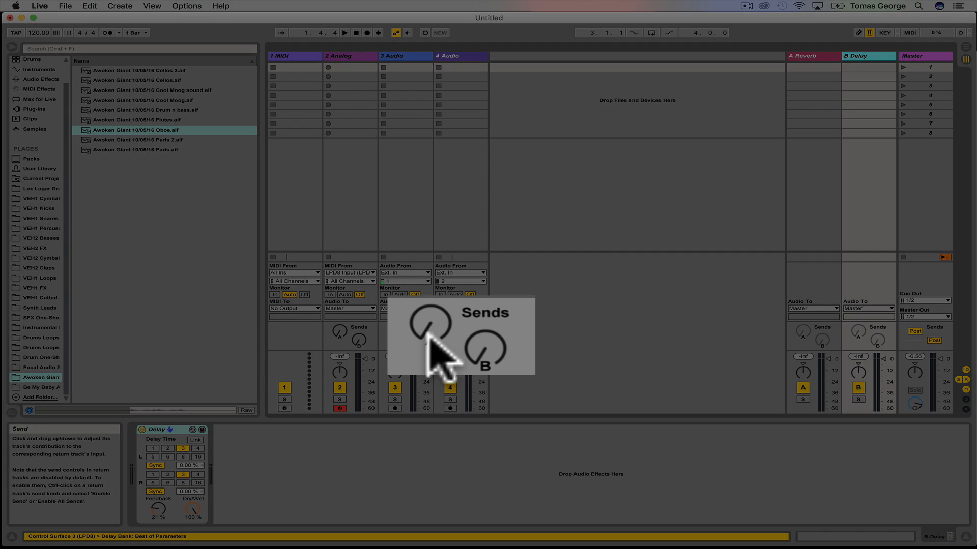
pyautogui.moveTo(448, 335)
pyautogui.mouseDown()
pyautogui.moveTo(448, 274)
pyautogui.moveTo(448, 334)
pyautogui.mouseUp()
pyautogui.click(797, 53)
pyautogui.click(853, 51)
pyautogui.click(813, 53)
pyautogui.click(863, 54)
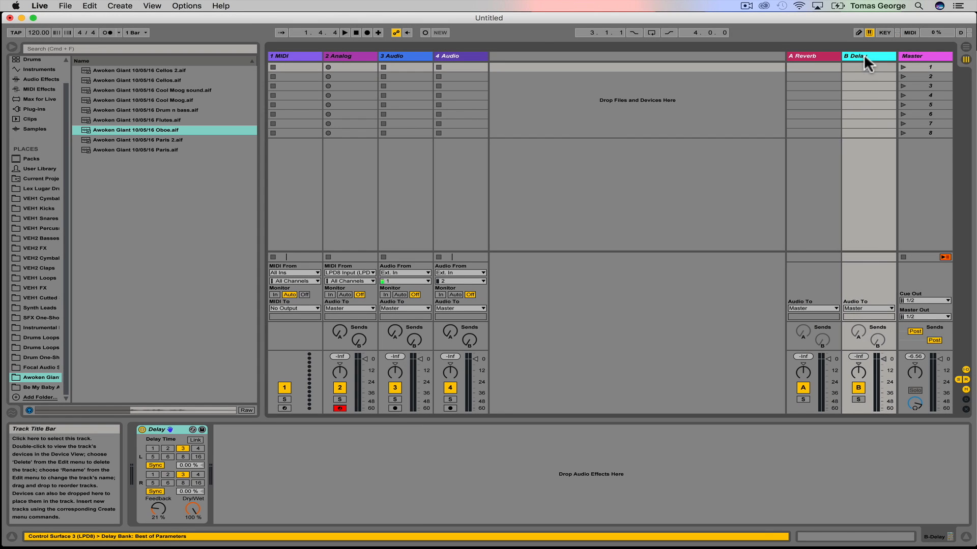
pyautogui.click(809, 54)
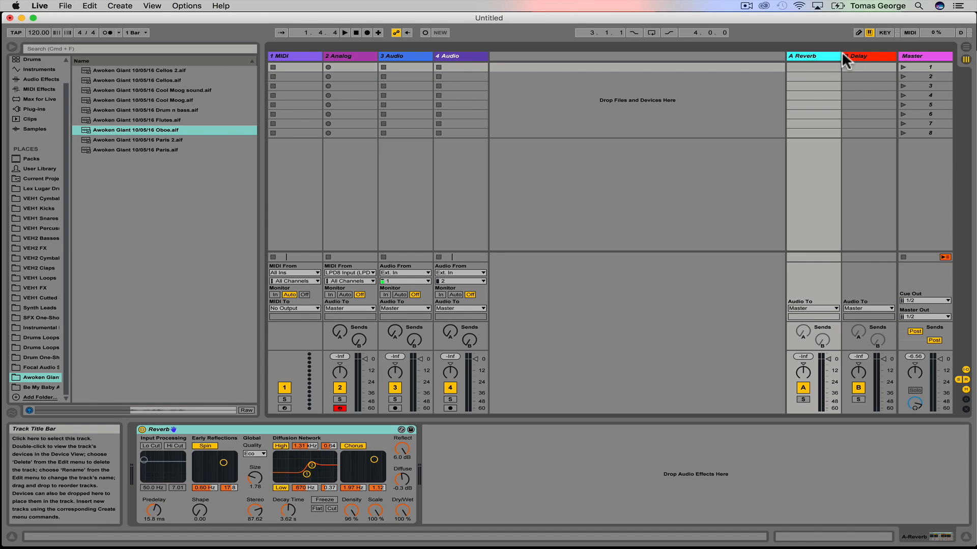
pyautogui.click(861, 51)
pyautogui.click(808, 52)
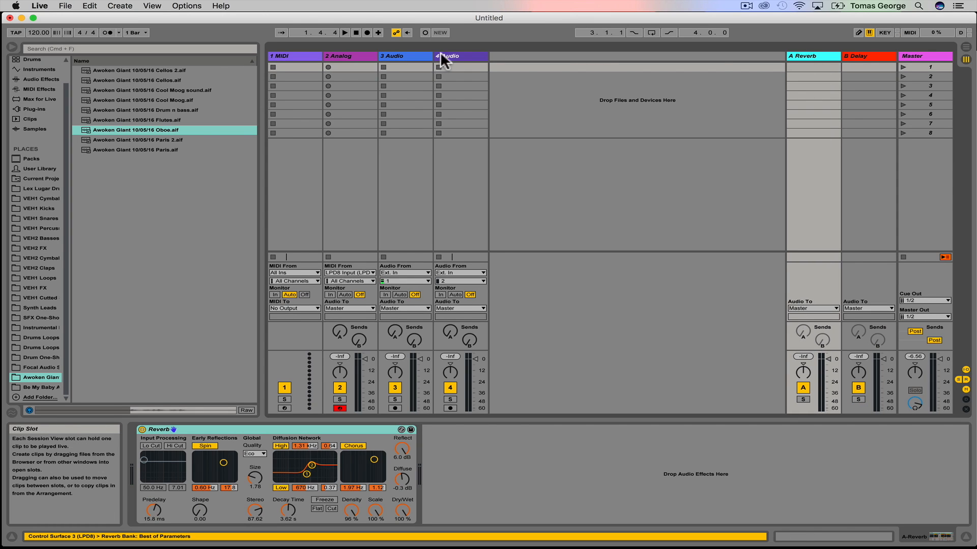
# Select the 4 Audio track and turn up its send A to feed the A Reverb return
pyautogui.click(449, 52)
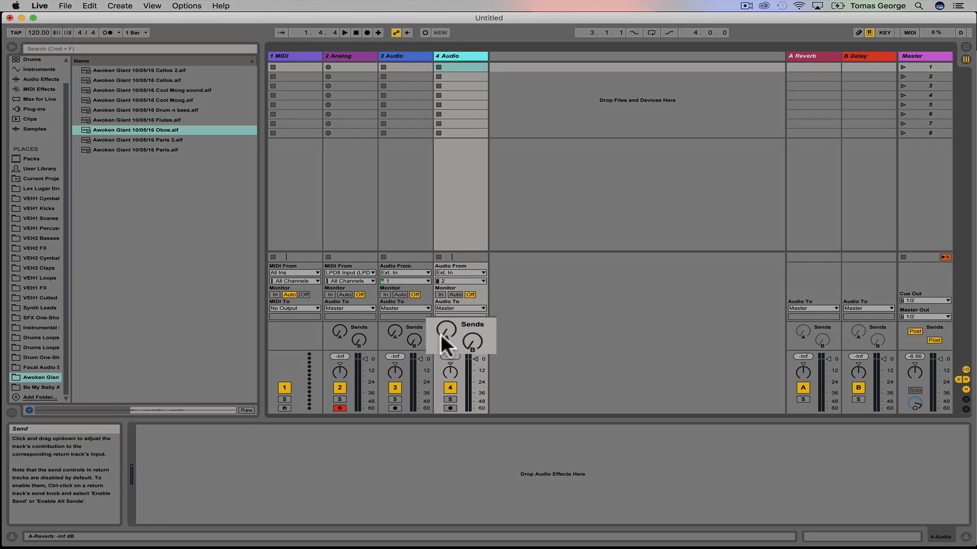
pyautogui.moveTo(448, 332); pyautogui.dragTo(448, 290)
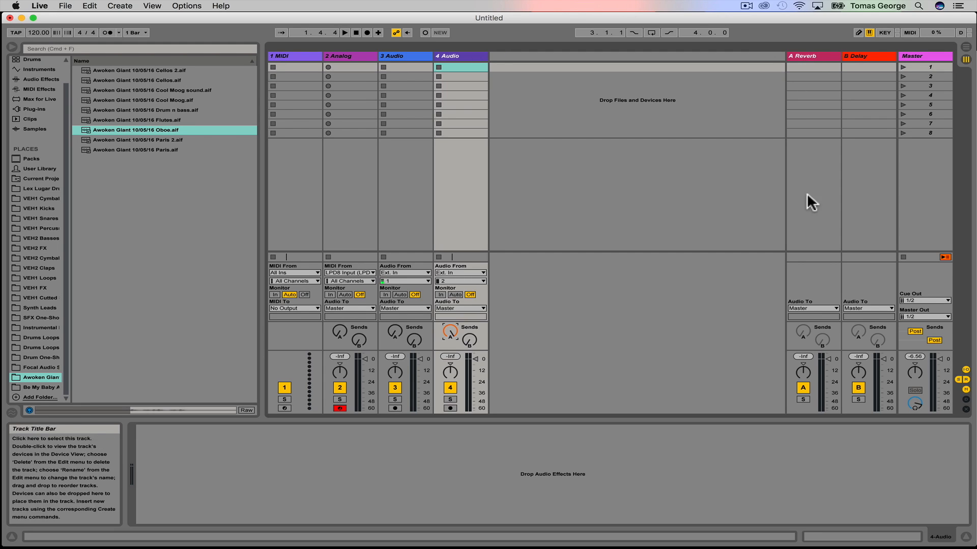
# Select the A Reverb return and adjust send A on the 2 Analog, 3 Audio and 4 Audio tracks to feed it different amounts
pyautogui.click(802, 58)
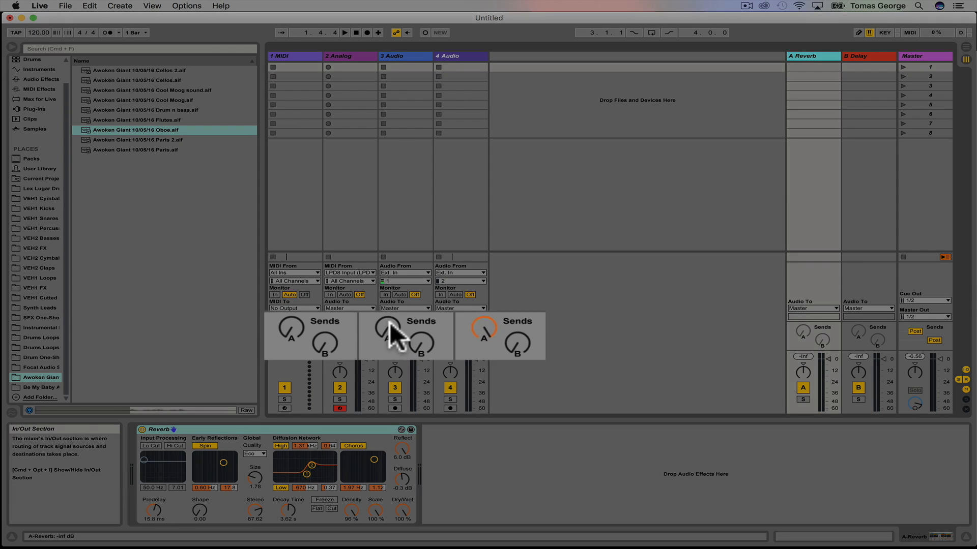
pyautogui.moveTo(395, 332); pyautogui.dragTo(382, 333)
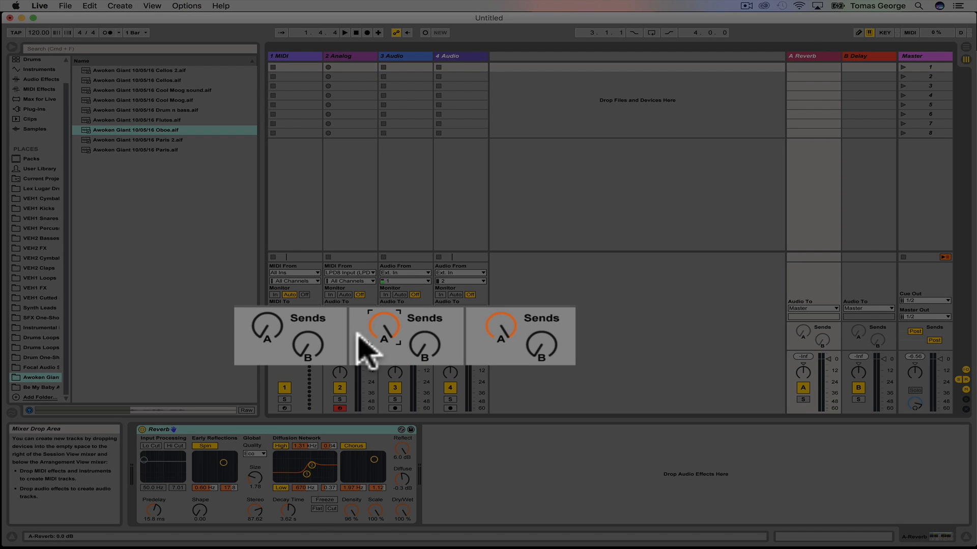
pyautogui.moveTo(264, 331); pyautogui.dragTo(259, 367)
pyautogui.moveTo(381, 322); pyautogui.dragTo(381, 349)
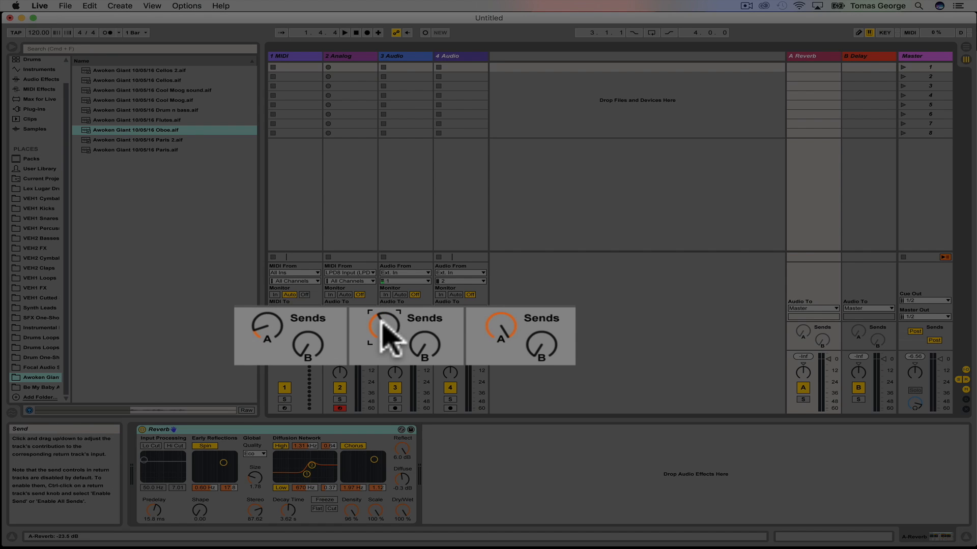
pyautogui.moveTo(487, 336); pyautogui.dragTo(486, 367)
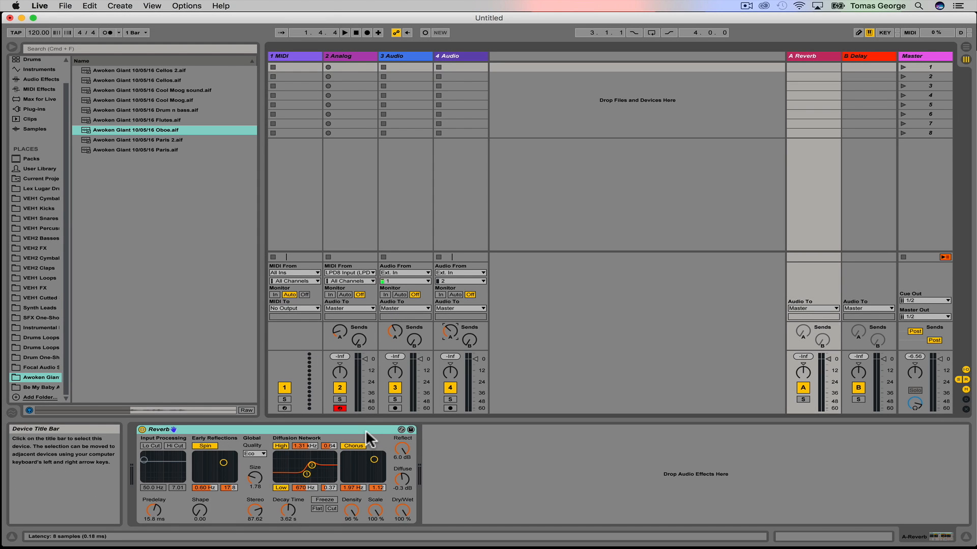
pyautogui.click(817, 57)
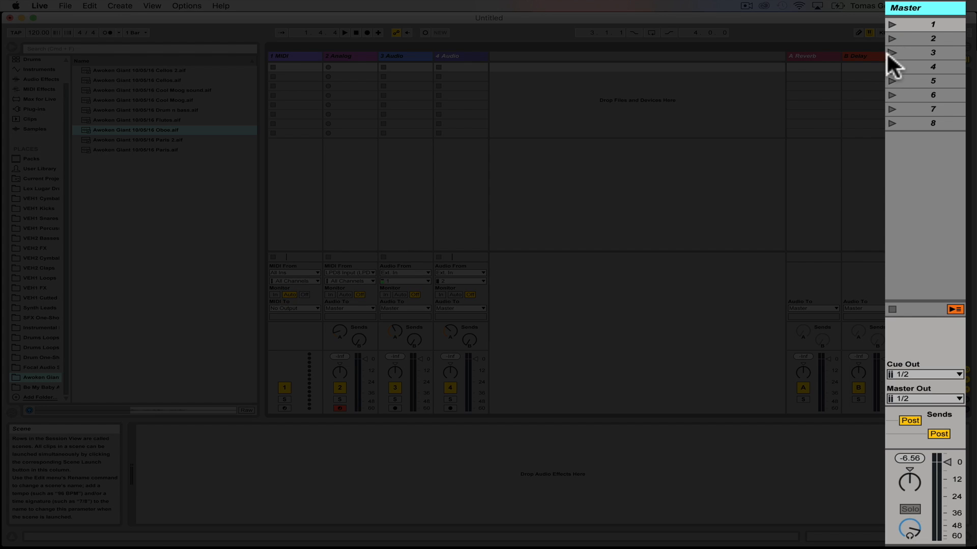
# Select scene 1 on the Master track and step through clip slots in the first two scene rows
pyautogui.click(890, 23)
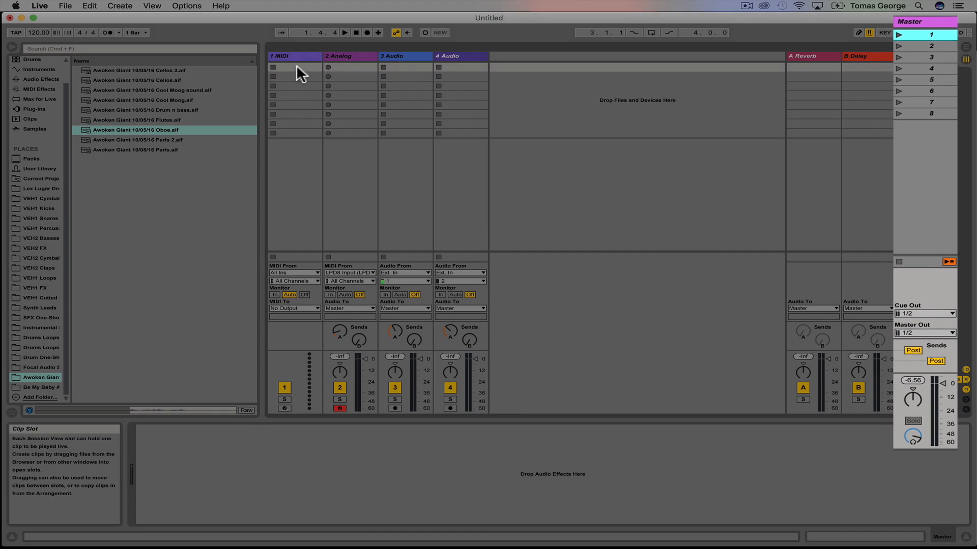
pyautogui.click(296, 66)
pyautogui.click(356, 67)
pyautogui.click(405, 67)
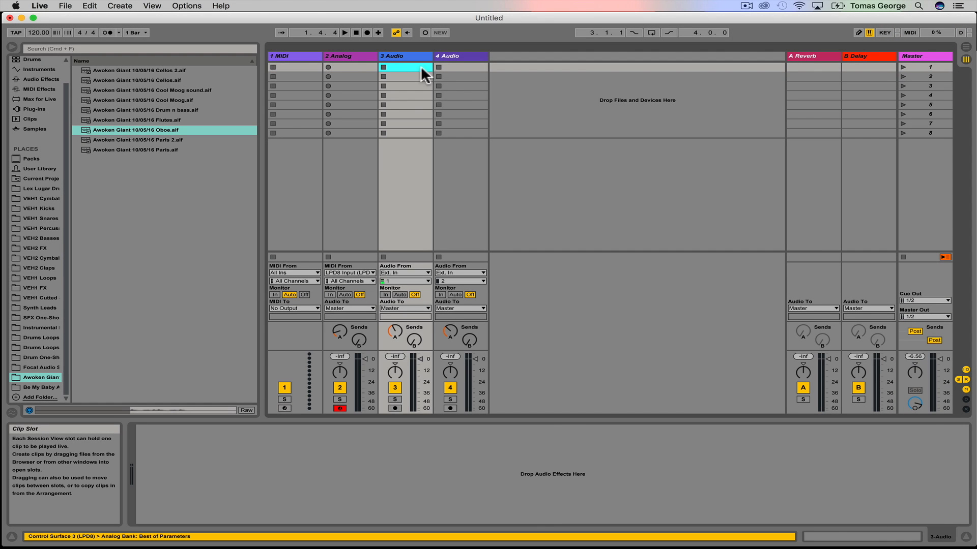
pyautogui.click(451, 67)
pyautogui.click(453, 76)
pyautogui.click(408, 77)
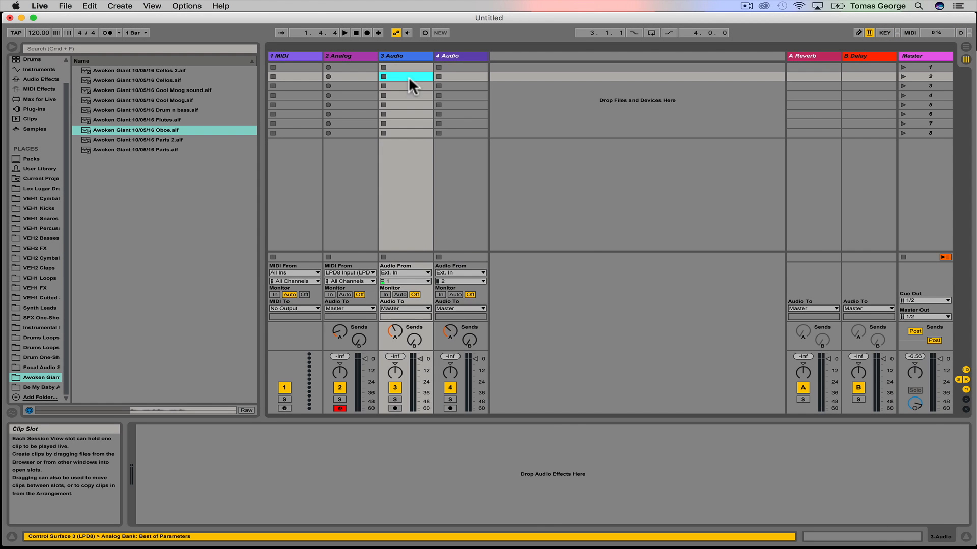
pyautogui.click(456, 66)
# Launch scenes 1 through 8 one after another from the Master track
pyautogui.click(902, 65)
pyautogui.click(901, 74)
pyautogui.click(902, 85)
pyautogui.click(902, 91)
pyautogui.click(904, 104)
pyautogui.click(903, 111)
pyautogui.click(902, 122)
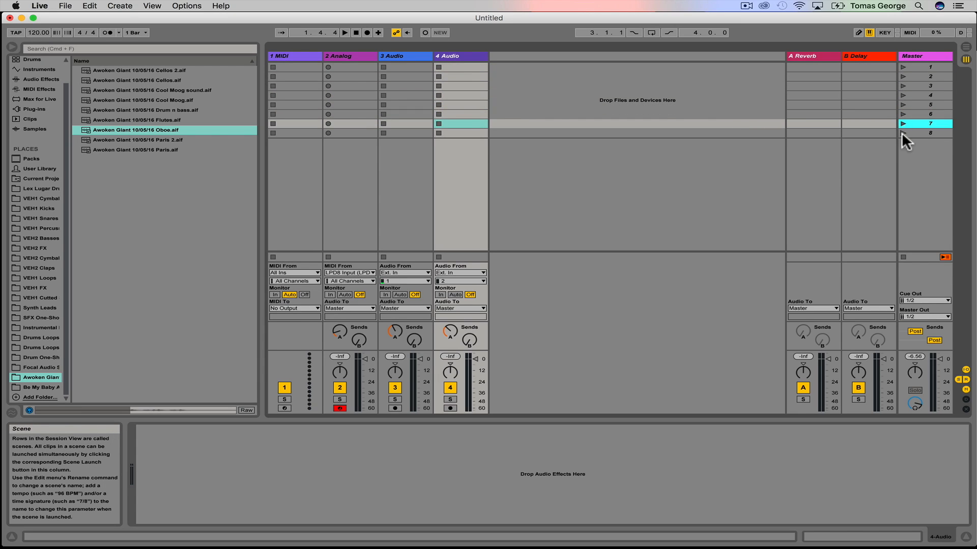
pyautogui.click(901, 133)
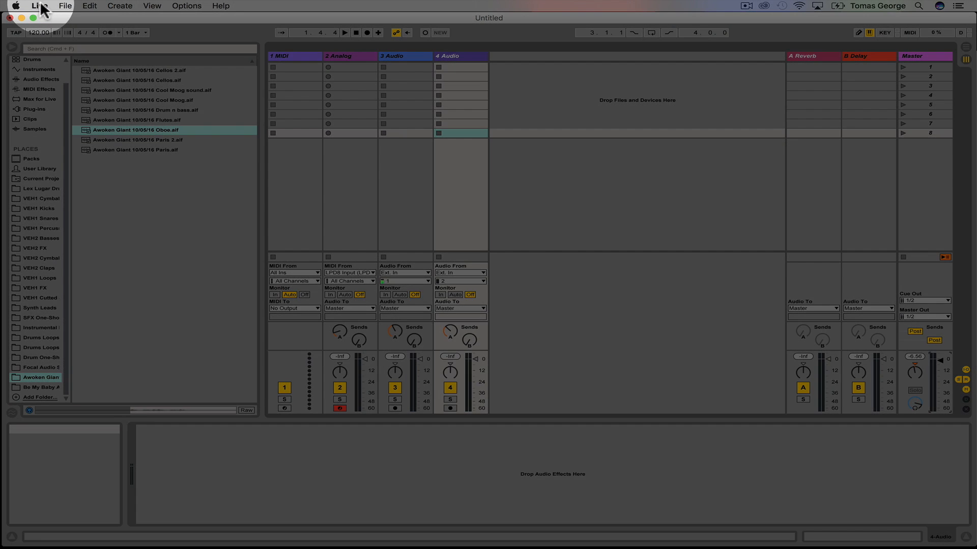
# Open the Look/Feel preferences and review the available languages, keeping US-English
pyautogui.click(40, 6)
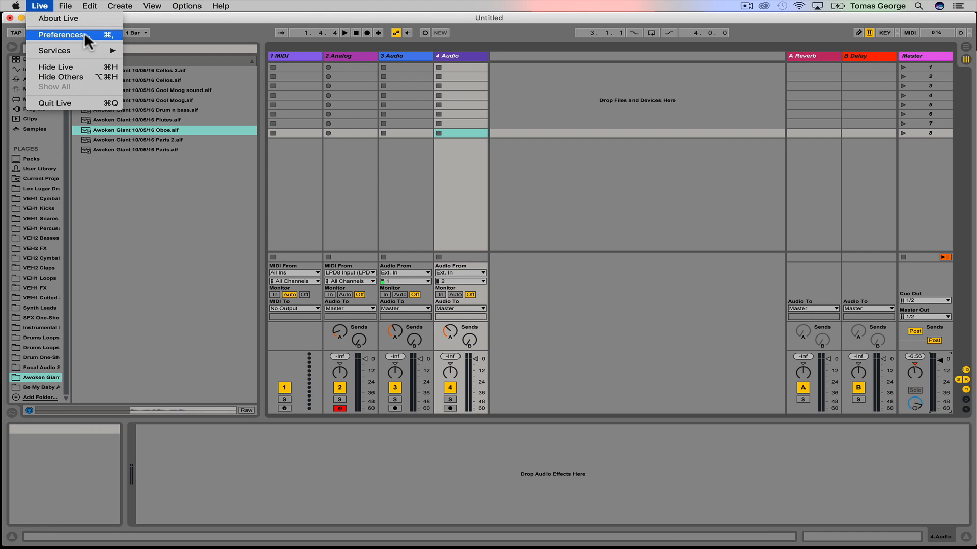
pyautogui.click(84, 34)
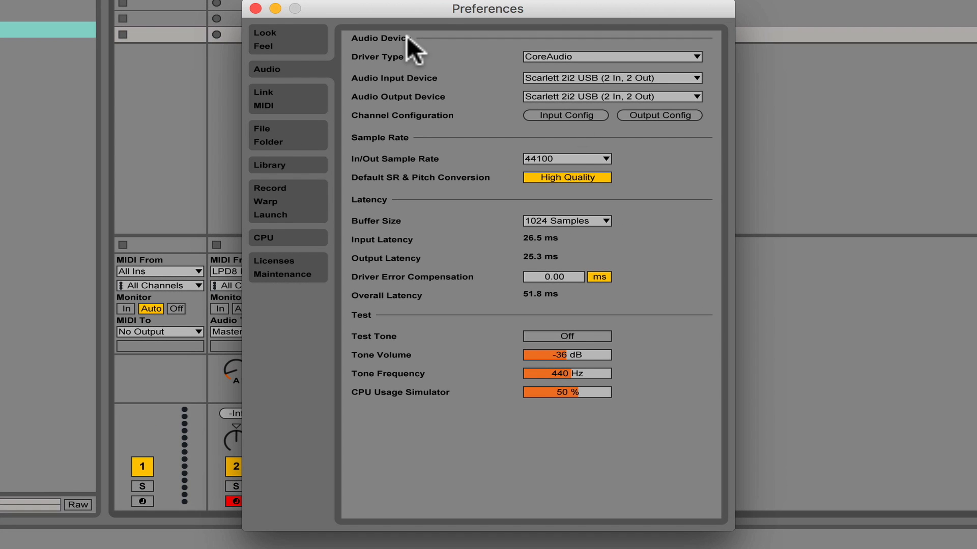
pyautogui.click(301, 37)
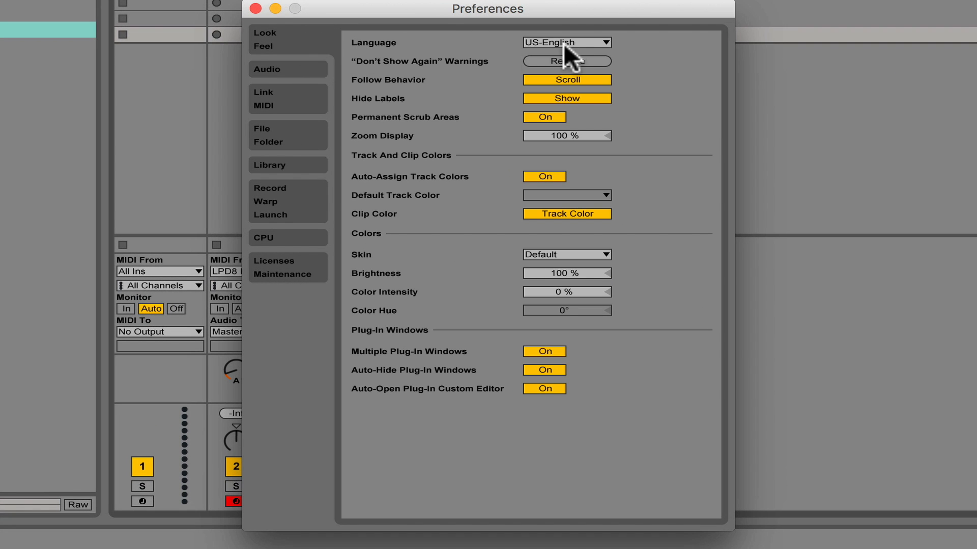
pyautogui.click(600, 44)
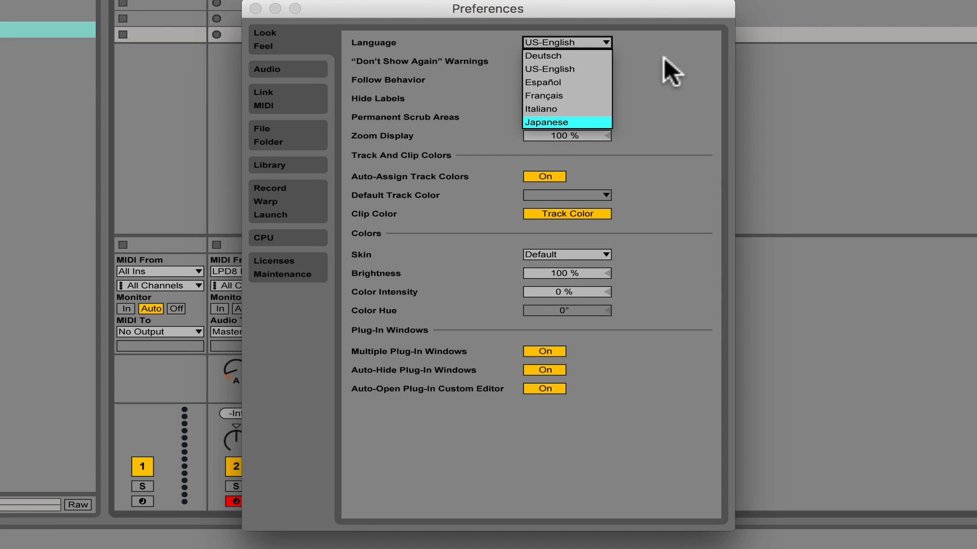
pyautogui.click(575, 69)
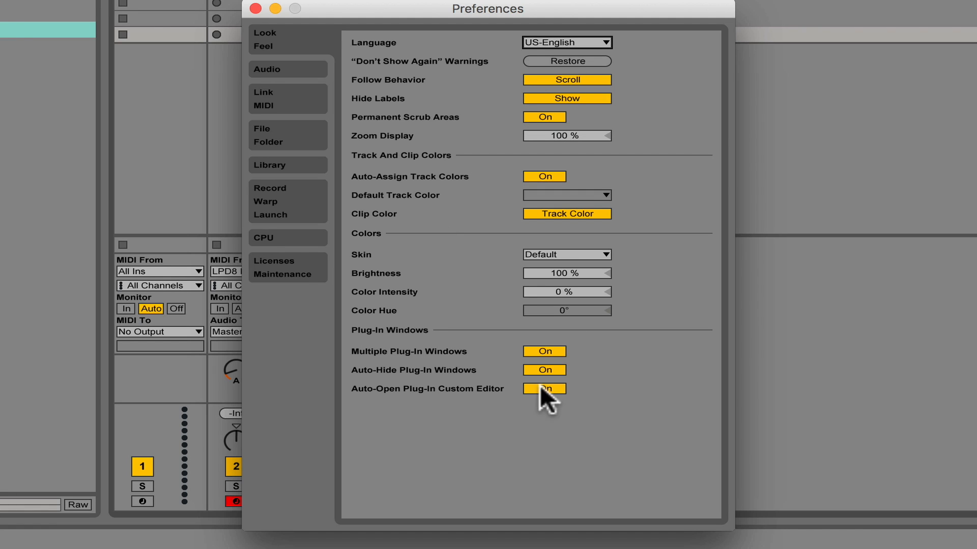
# Try the Default 8, Calcium, Clay, Clouds and Disco skins on the interface
pyautogui.click(581, 249)
pyautogui.click(579, 280)
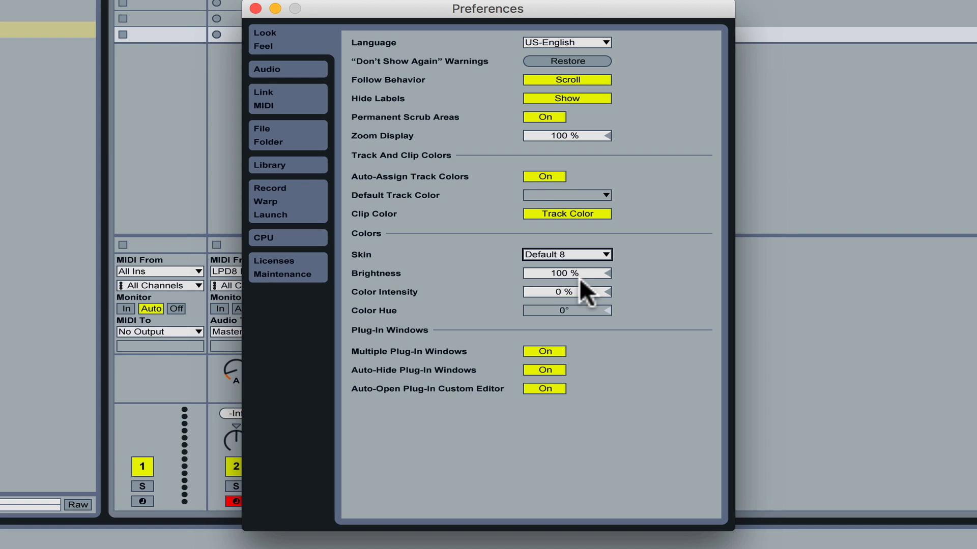
pyautogui.click(561, 259)
pyautogui.click(557, 294)
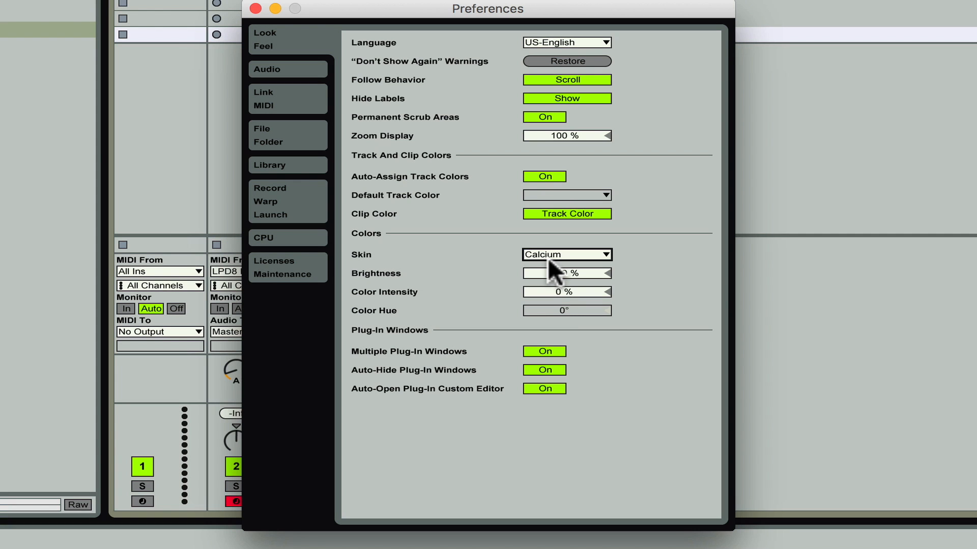
pyautogui.click(556, 256)
pyautogui.click(554, 305)
pyautogui.click(551, 251)
pyautogui.click(554, 320)
pyautogui.click(544, 254)
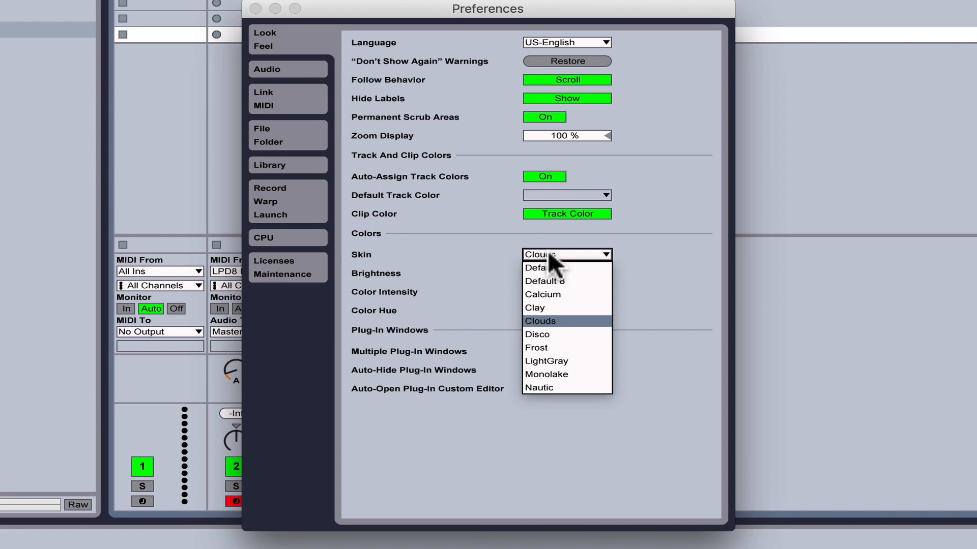
pyautogui.click(550, 334)
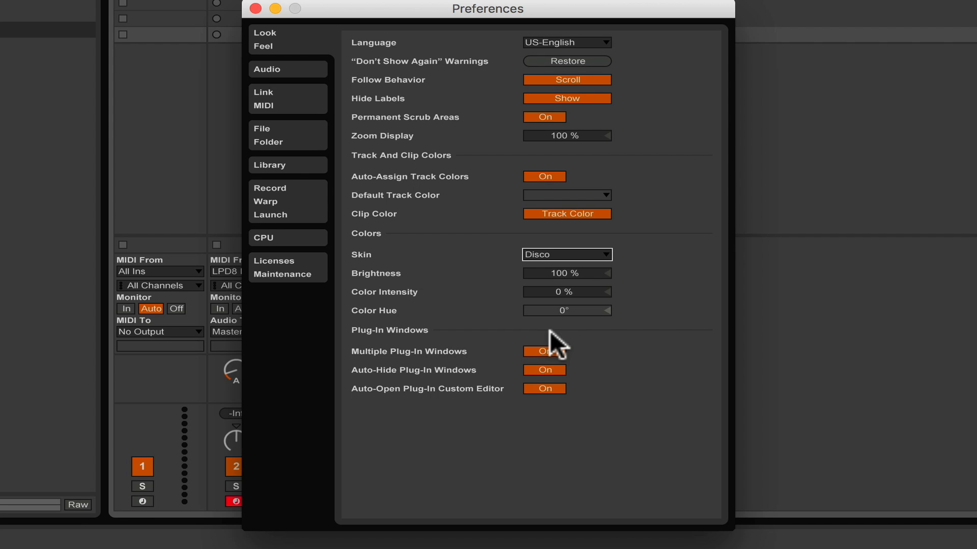
# Try the Monolake, Frost and Clay skins on the interface
pyautogui.click(556, 253)
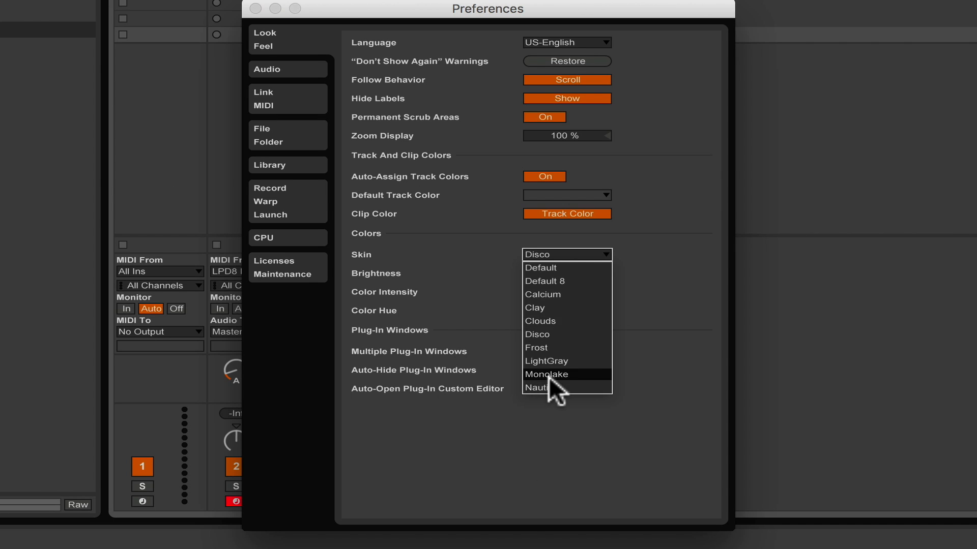
pyautogui.click(548, 375)
pyautogui.click(556, 251)
pyautogui.click(568, 348)
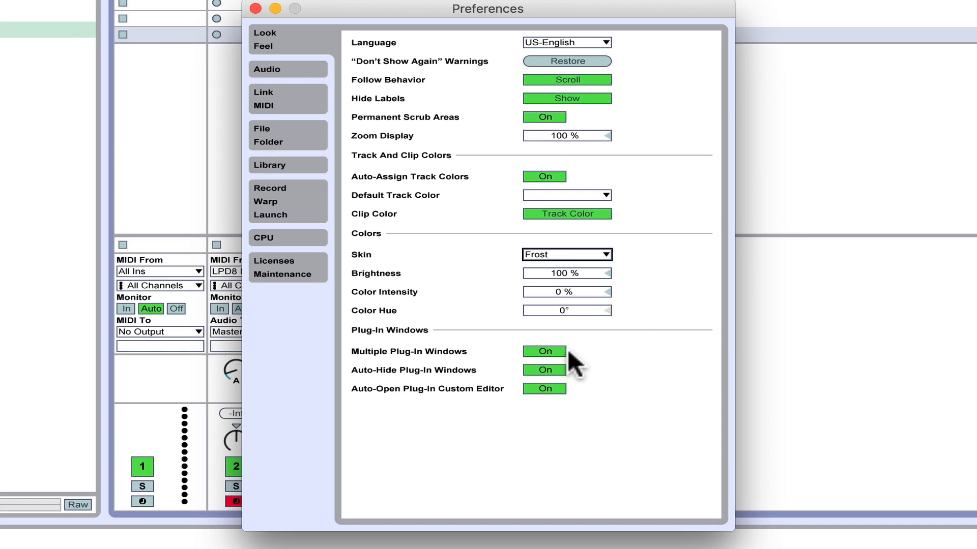
pyautogui.click(552, 250)
pyautogui.click(559, 308)
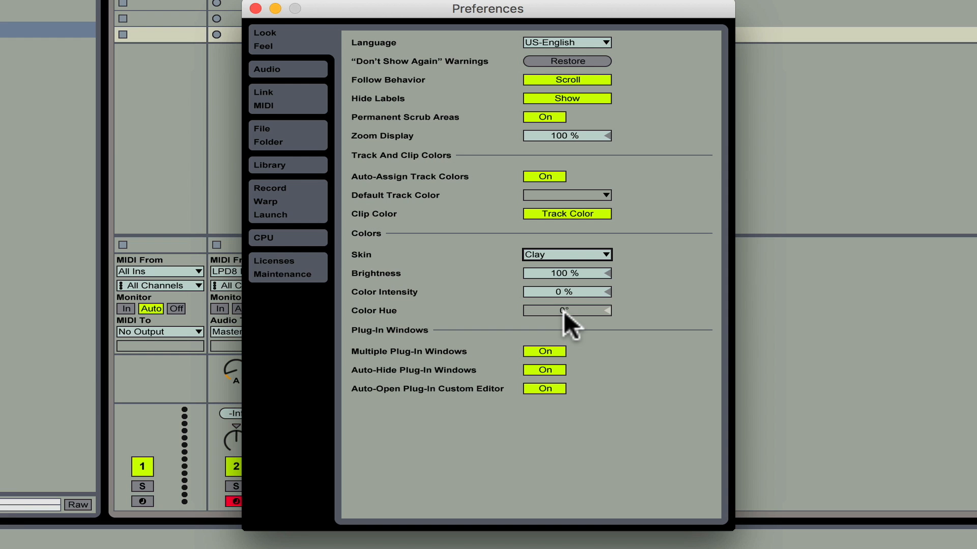
# Set the skin to Default and raise the interface brightness to 200 %
pyautogui.click(554, 253)
pyautogui.click(554, 268)
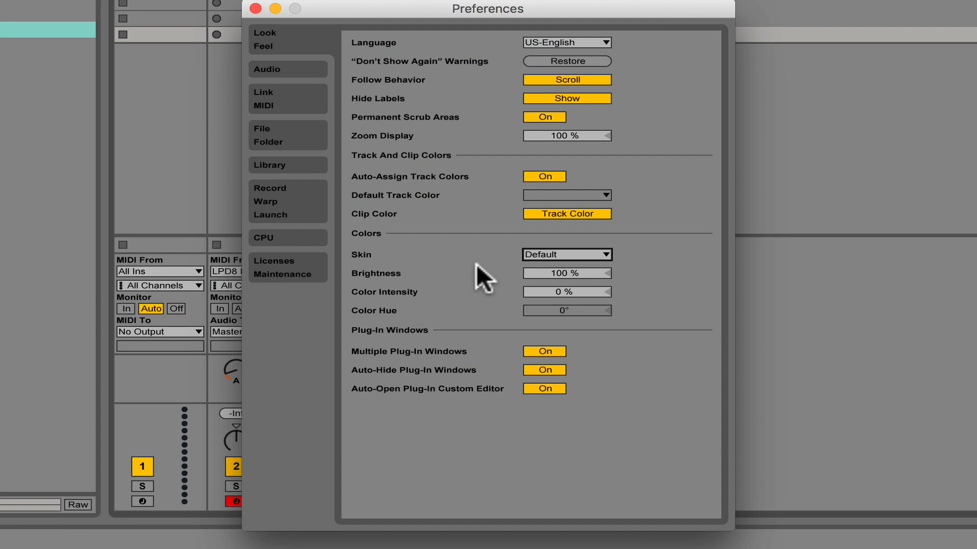
pyautogui.moveTo(584, 275); pyautogui.dragTo(584, 219)
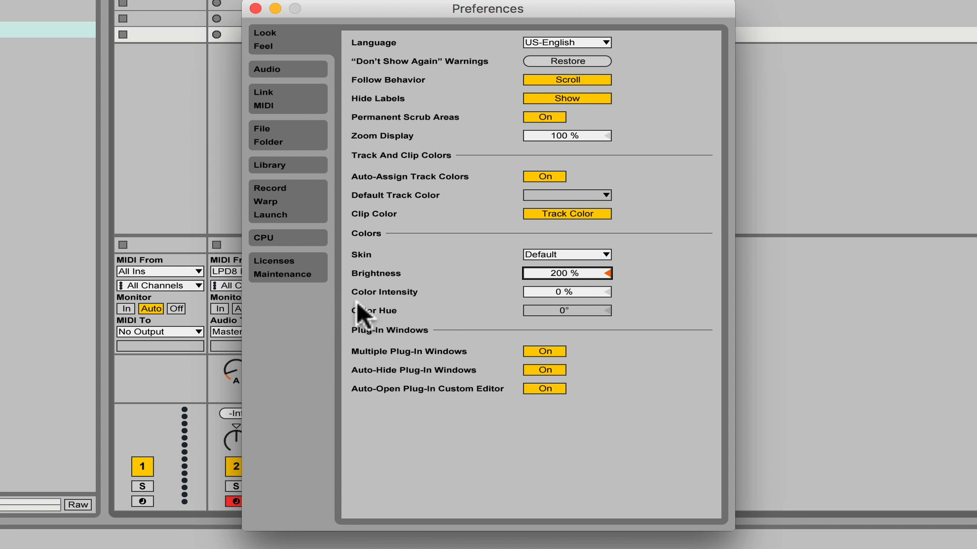
# Open the Audio preferences and review the available driver types, keeping CoreAudio
pyautogui.click(257, 66)
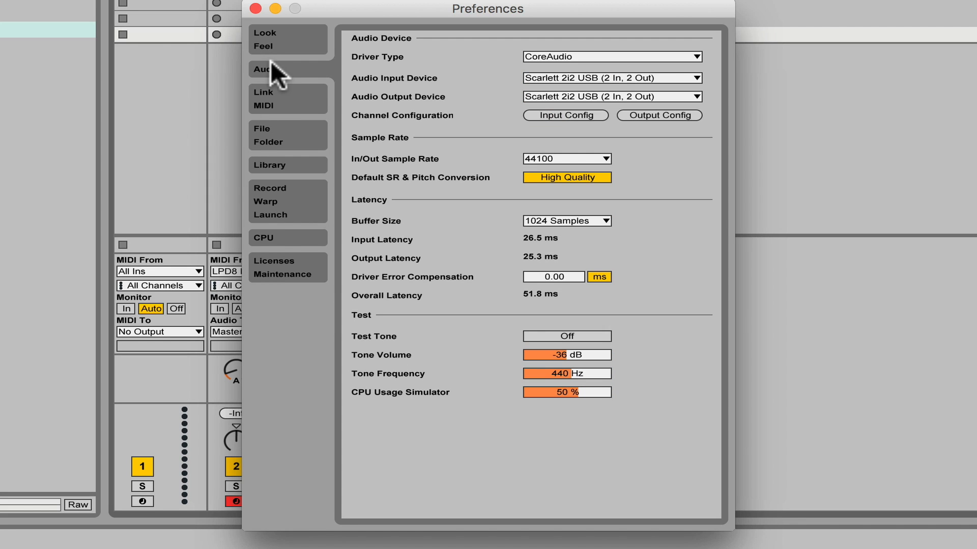
pyautogui.click(537, 57)
pyautogui.click(484, 45)
pyautogui.click(538, 54)
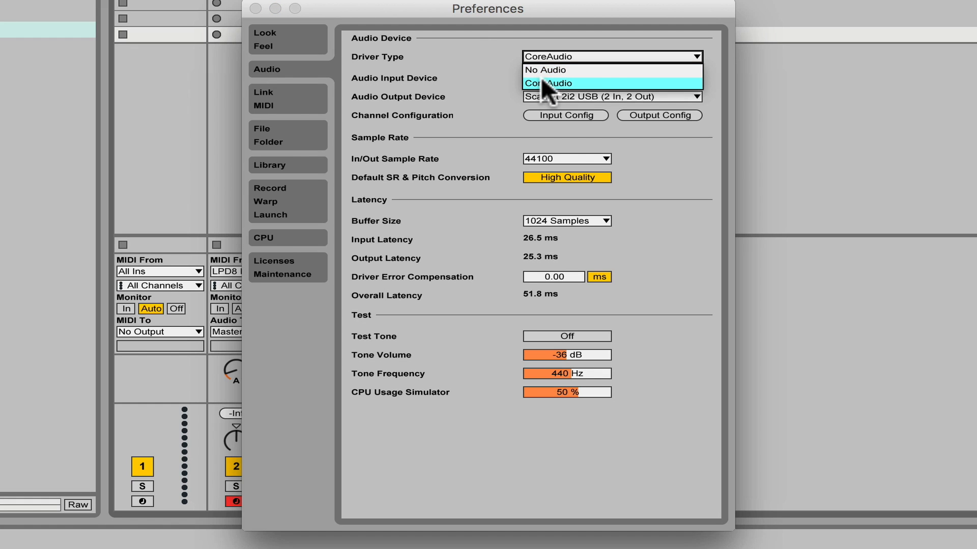
pyautogui.click(478, 76)
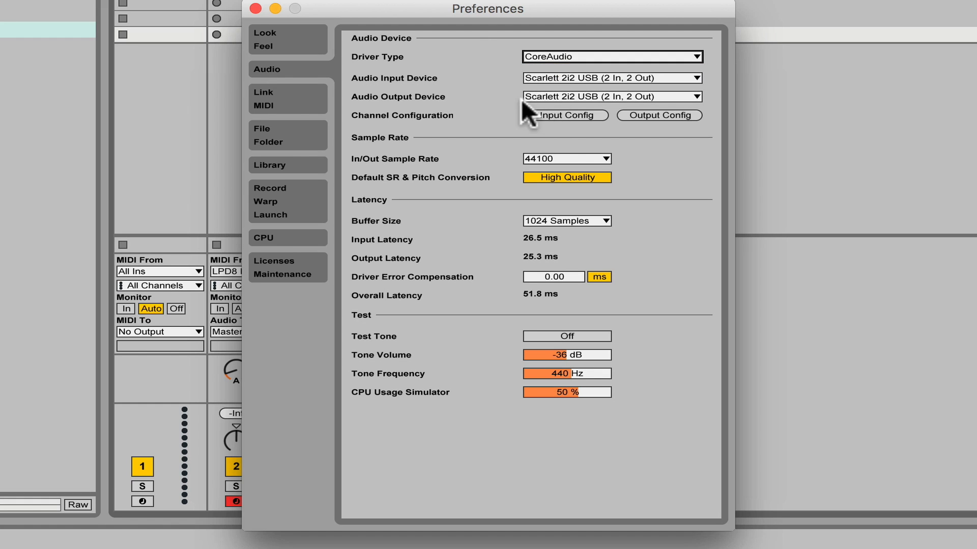
# Review the available audio input and output devices, keeping Scarlett 2i2 USB for both
pyautogui.click(562, 74)
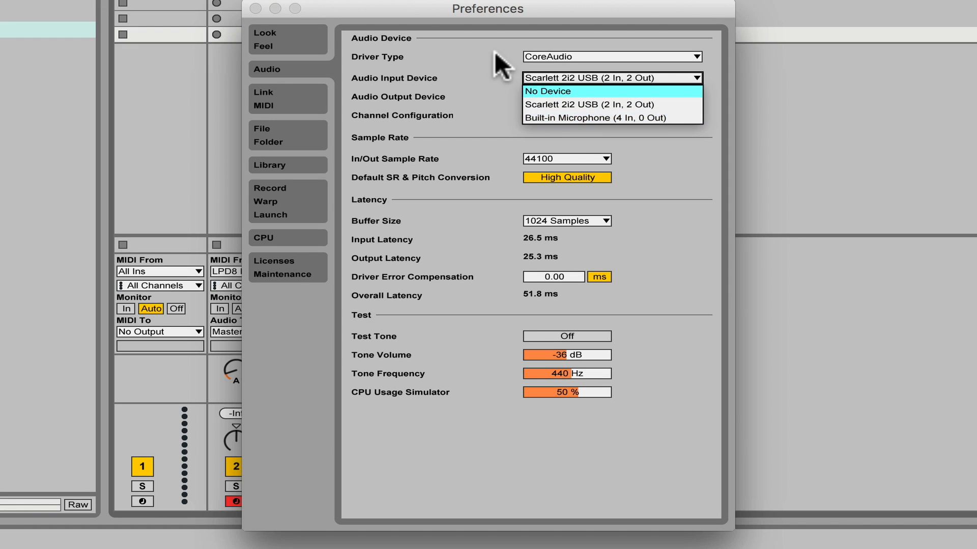
pyautogui.click(491, 57)
pyautogui.click(550, 77)
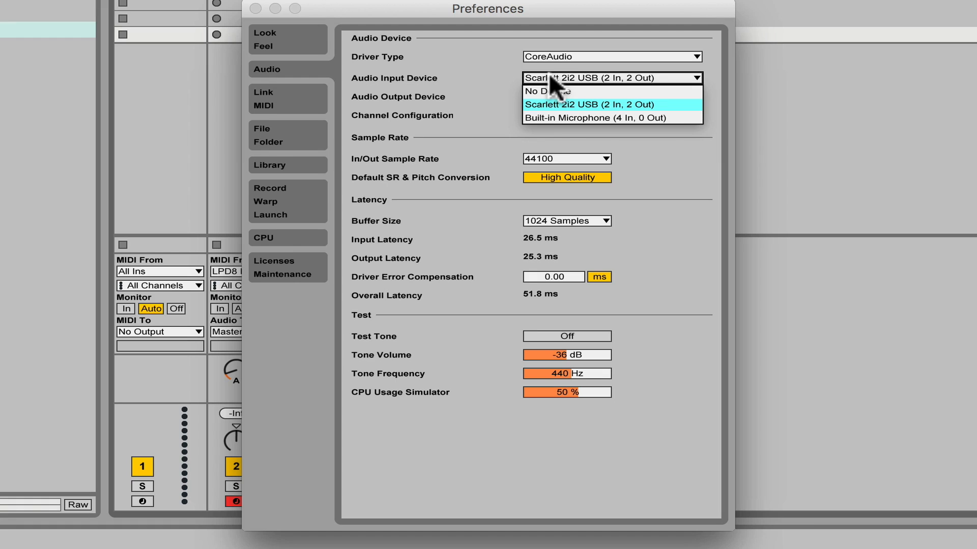
pyautogui.click(472, 81)
pyautogui.click(556, 96)
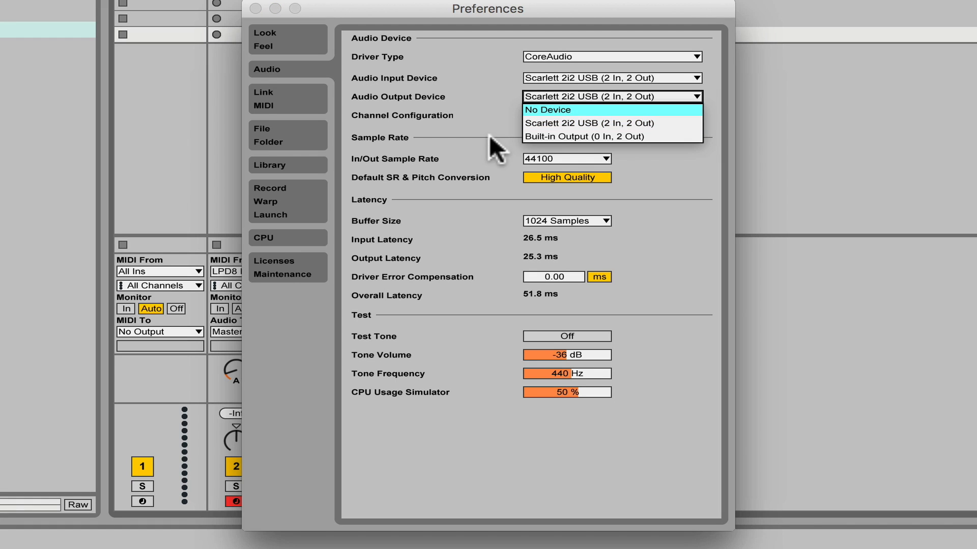
pyautogui.click(475, 71)
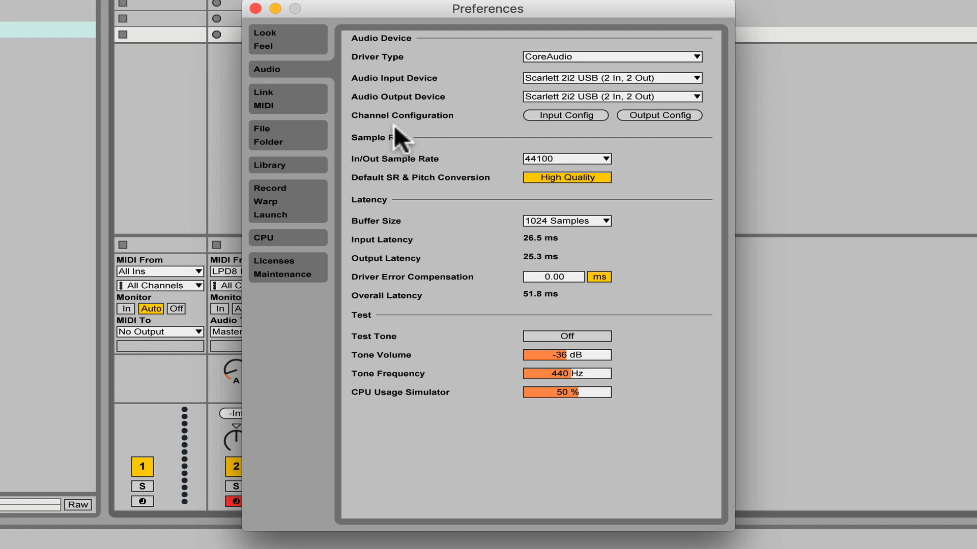
# Review the available buffer sizes and keep 1024 Samples selected
pyautogui.click(549, 219)
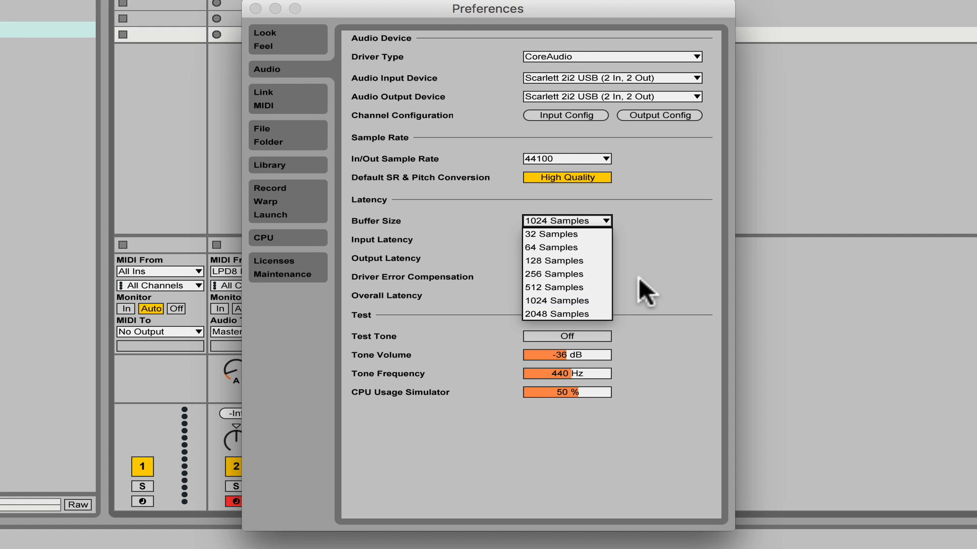
pyautogui.click(567, 297)
pyautogui.click(554, 222)
pyautogui.click(579, 300)
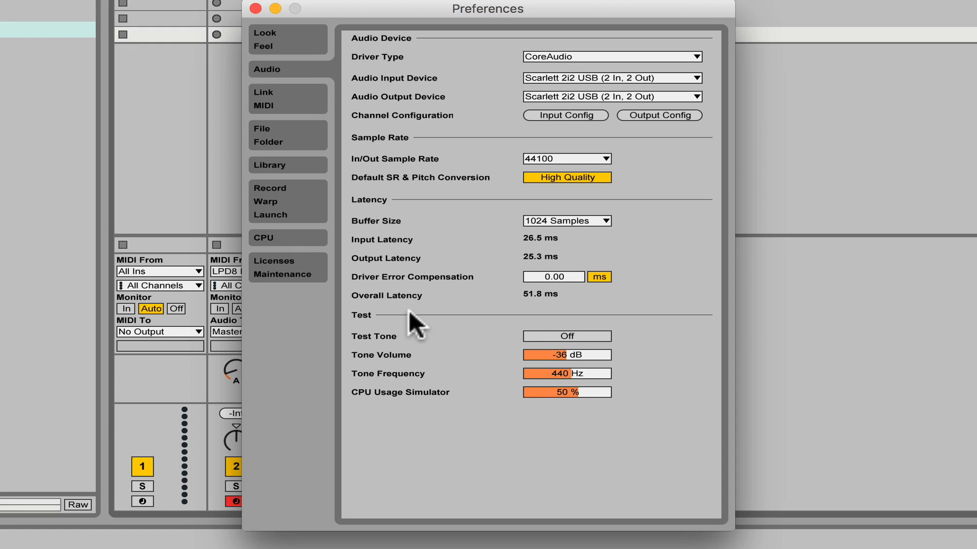
# Switch the audio test tone on and off twice to check the output
pyautogui.click(557, 336)
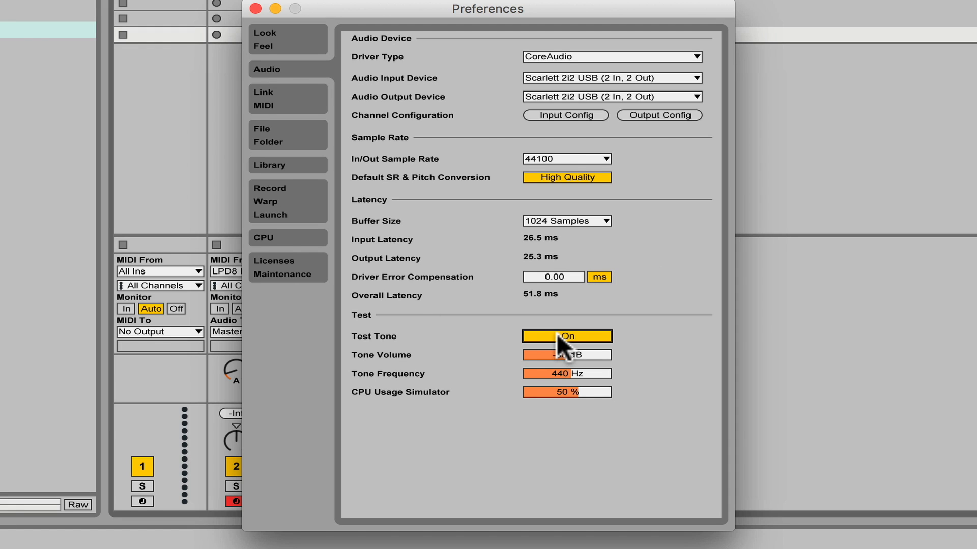
pyautogui.click(557, 336)
pyautogui.click(557, 336)
pyautogui.click(568, 338)
# Open the Link MIDI preferences to examine the control surfaces and MIDI ports
pyautogui.click(279, 89)
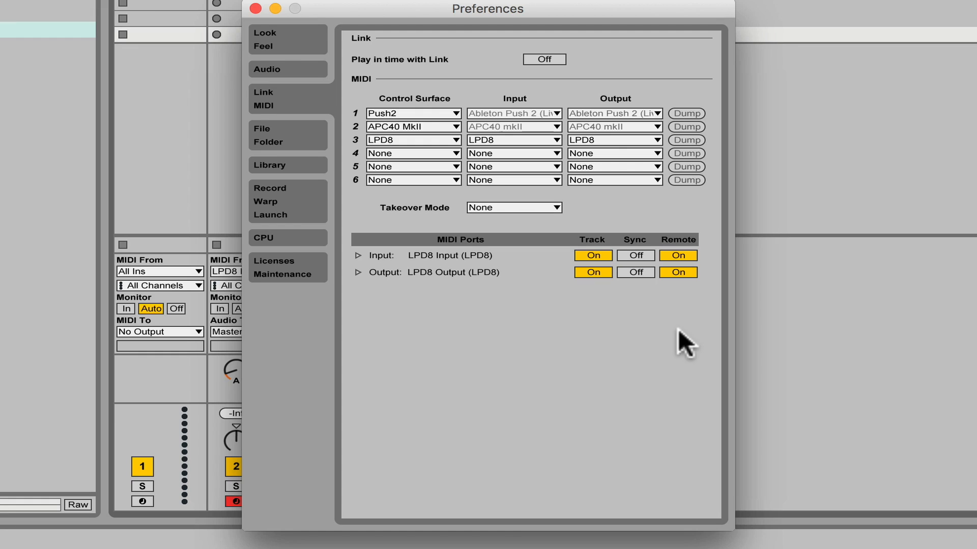
# Expand and collapse the LPD8 MIDI port entries to examine their clock and sync settings
pyautogui.click(354, 254)
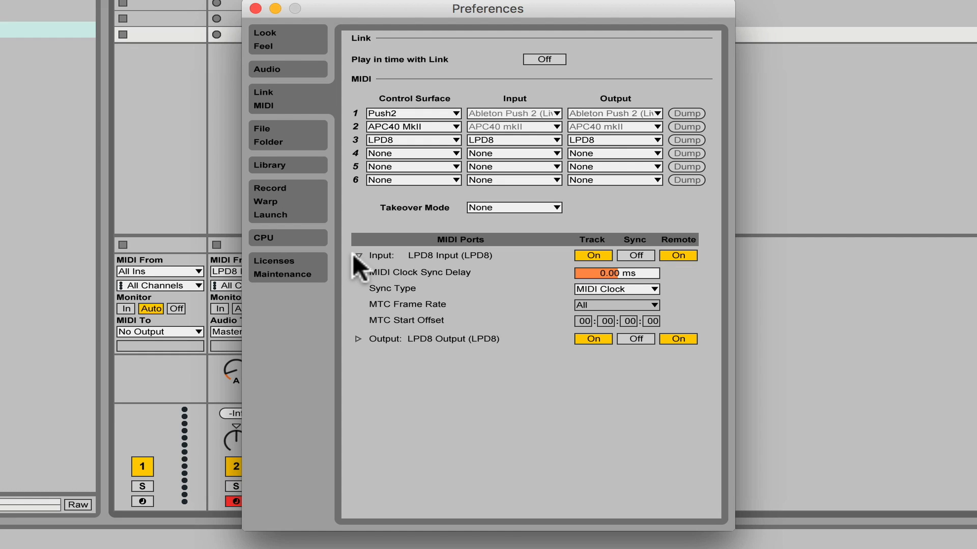
pyautogui.click(352, 253)
pyautogui.click(355, 272)
pyautogui.click(356, 273)
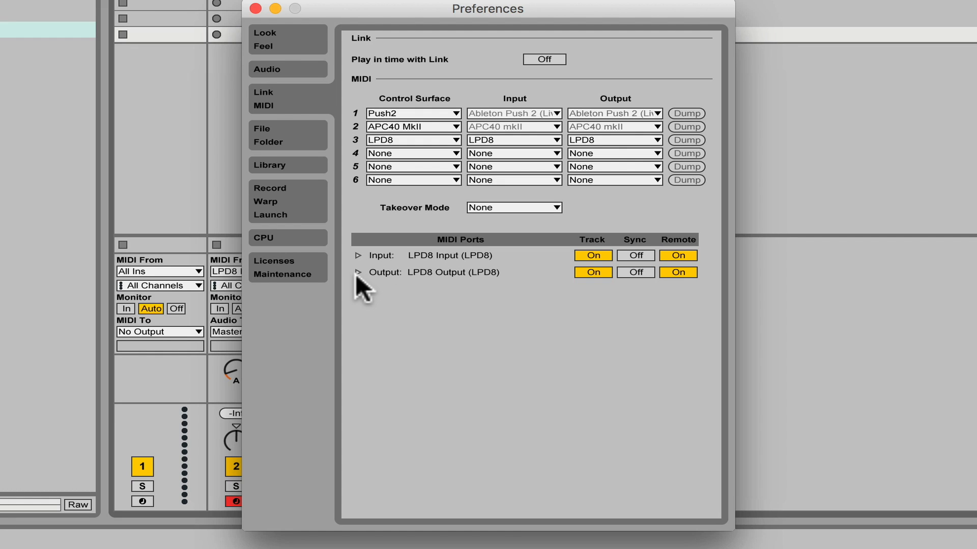
pyautogui.click(356, 255)
pyautogui.click(356, 255)
# Review the list of supported control surfaces for slot 3 and keep LPD8 selected
pyautogui.click(418, 138)
pyautogui.scroll(-10, 439, 372)
pyautogui.scroll(10, 439, 371)
pyautogui.scroll(-12, 438, 371)
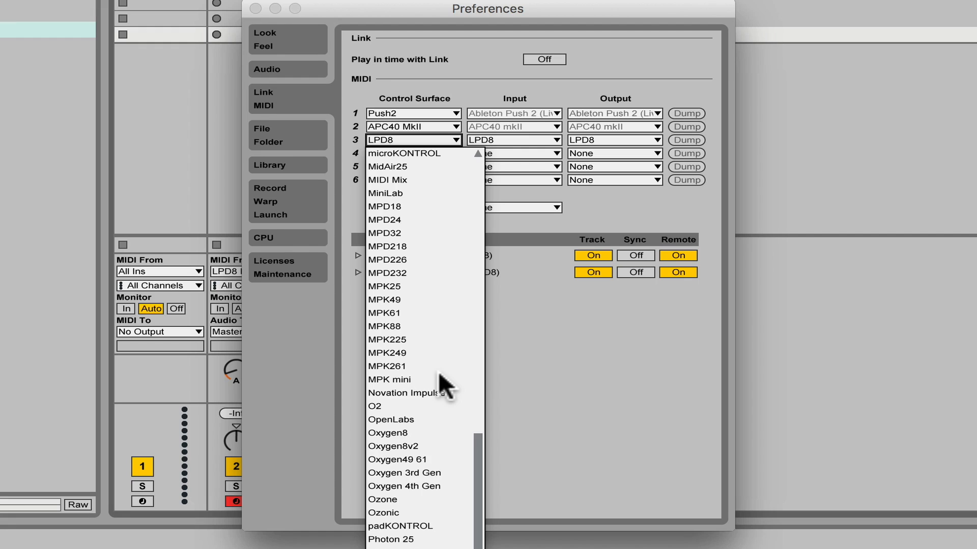
pyautogui.scroll(12, 438, 371)
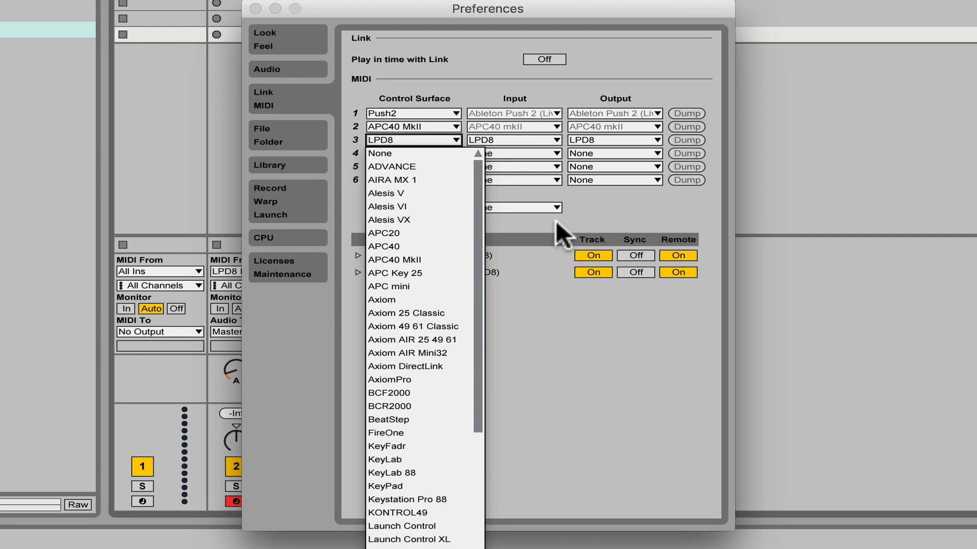
pyautogui.click(589, 203)
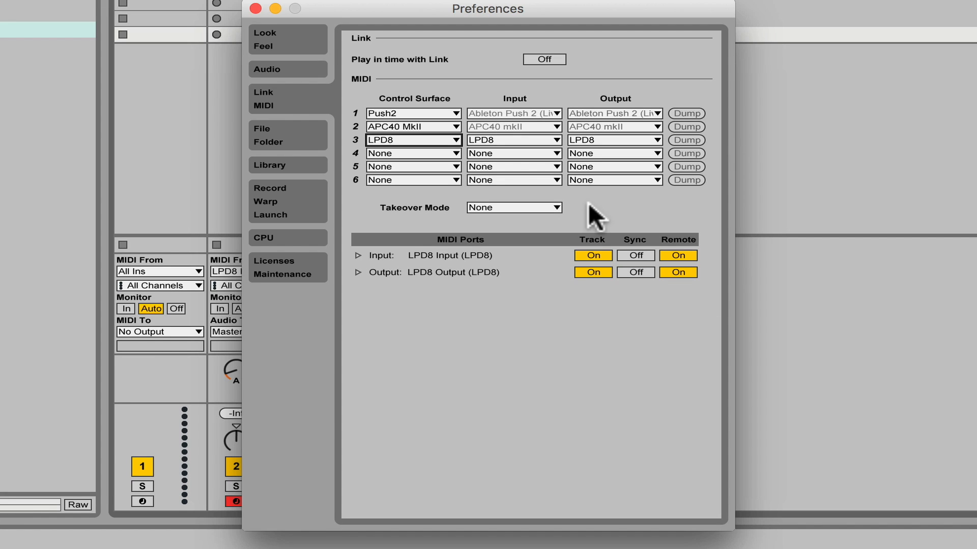
# Examine the File Folder preferences and the Record Warp Launch preferences
pyautogui.click(263, 121)
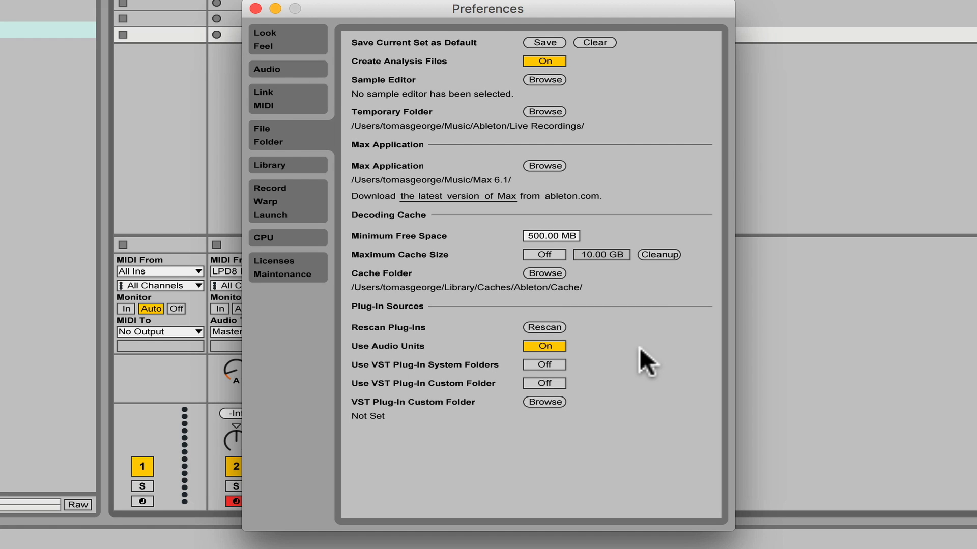
pyautogui.click(274, 154)
pyautogui.click(302, 189)
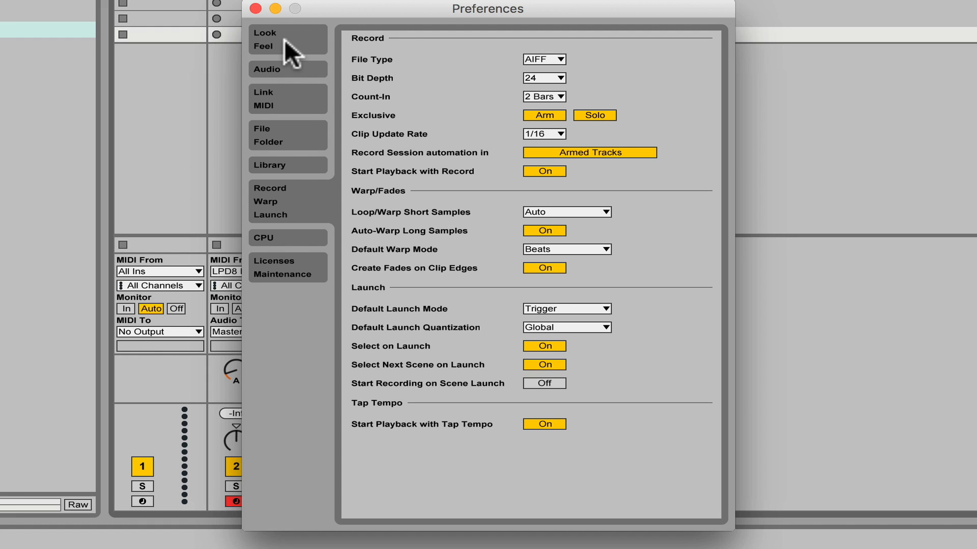
# Revisit the Audio and Link MIDI preferences, and close the Preferences window
pyautogui.click(289, 67)
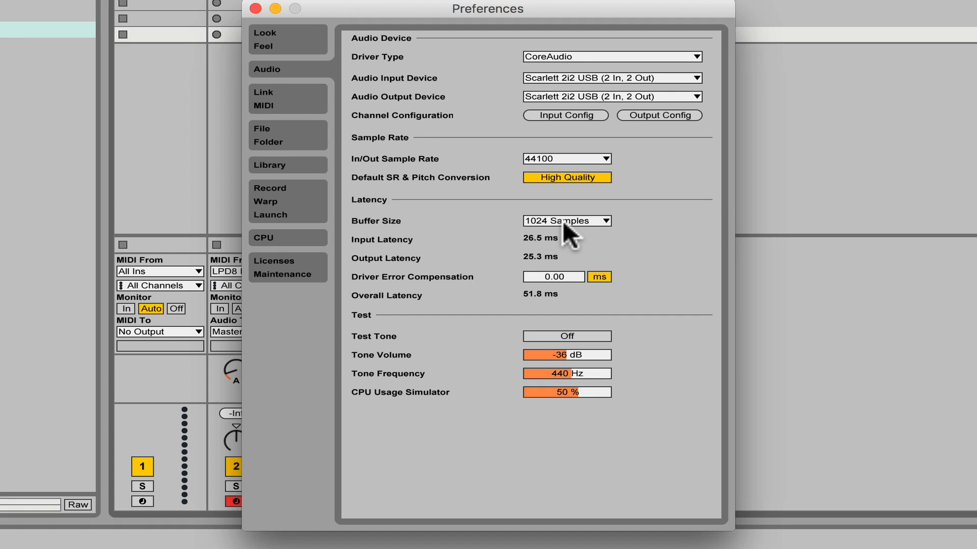
pyautogui.click(279, 90)
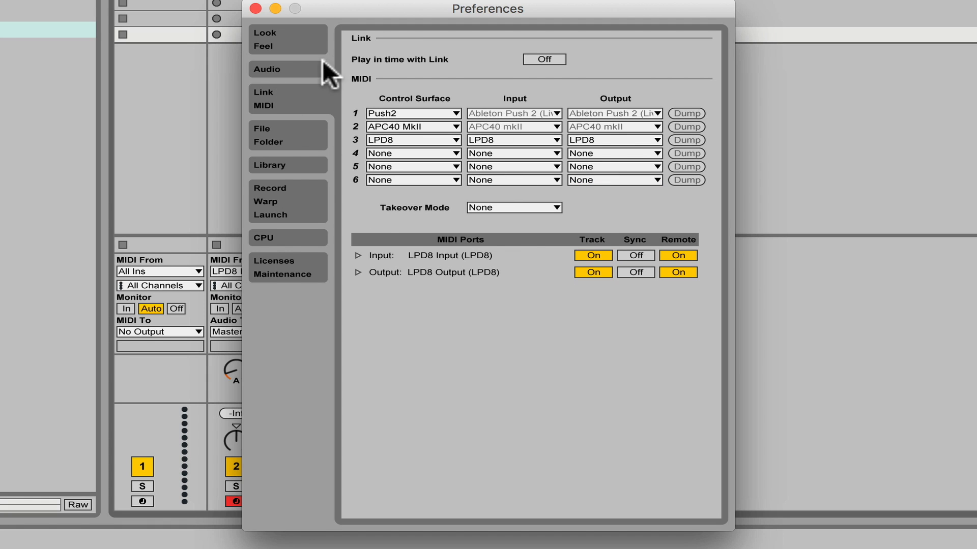
pyautogui.click(256, 9)
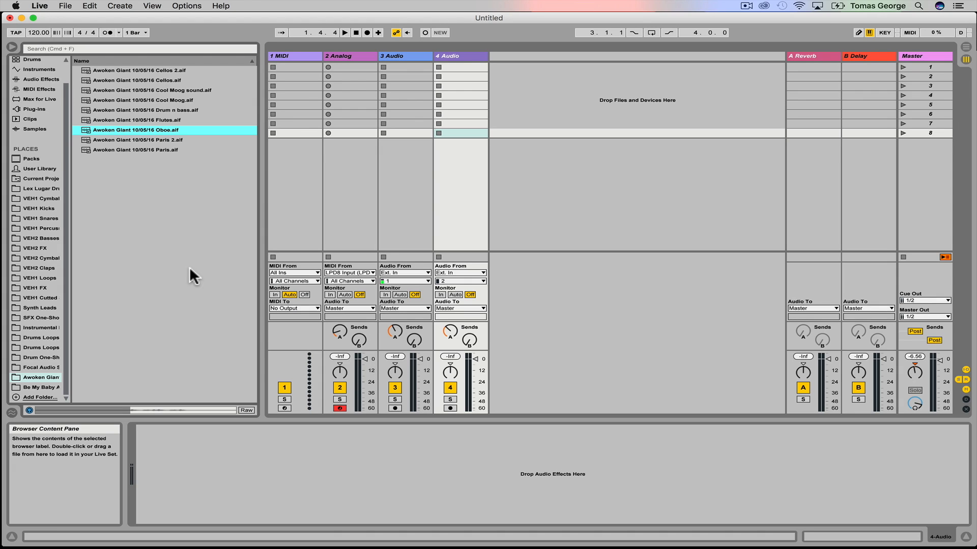
# Turn on the metronome and keep its recording count-in at 2 Bars
pyautogui.click(604, 192)
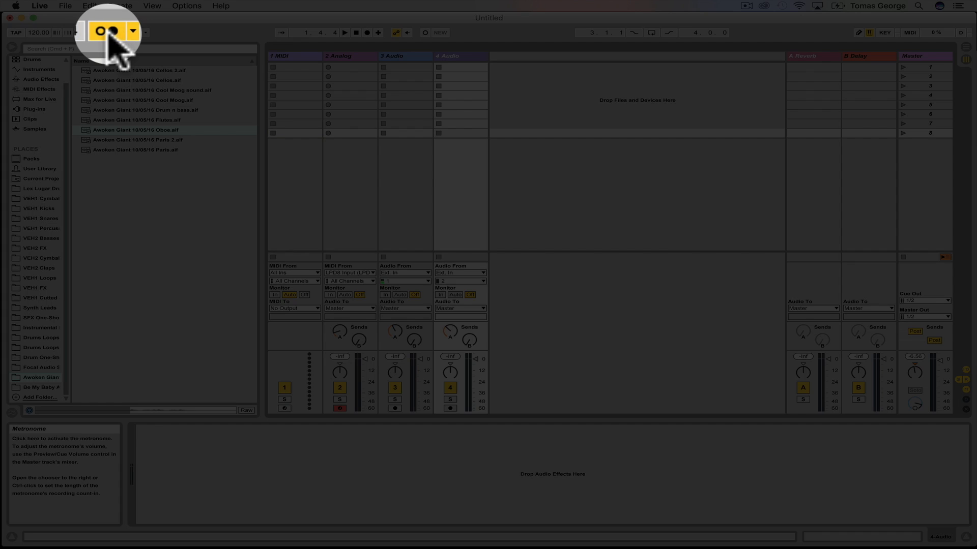
pyautogui.click(107, 31)
pyautogui.click(108, 32)
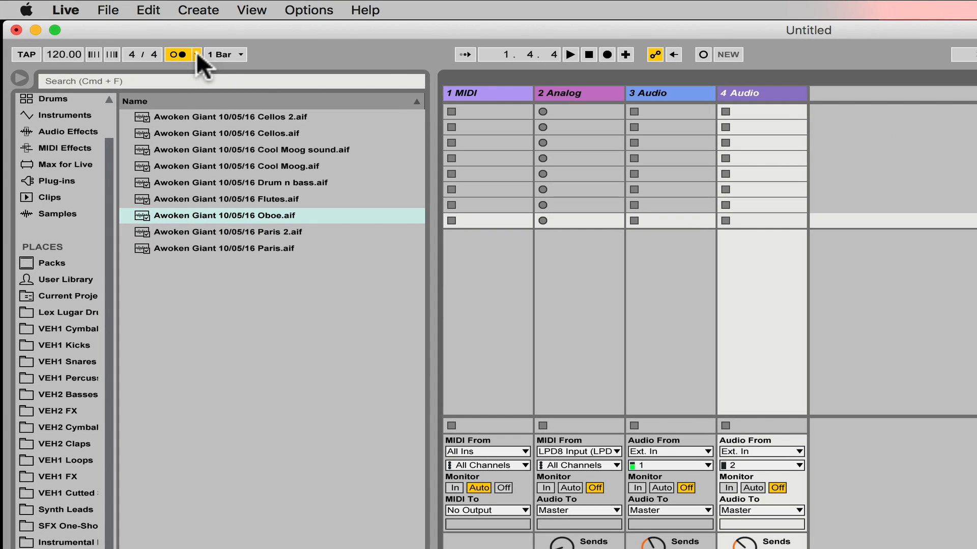
pyautogui.click(161, 43)
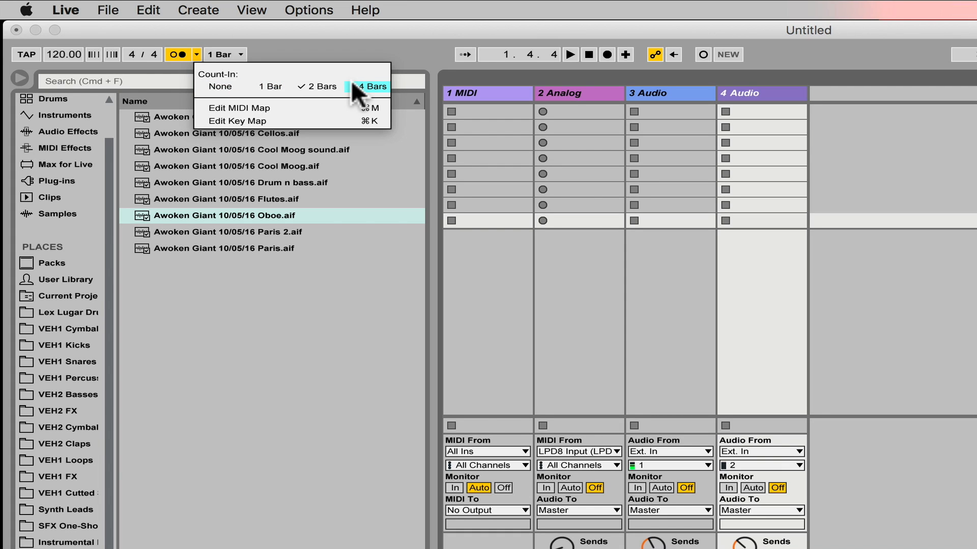
pyautogui.click(315, 87)
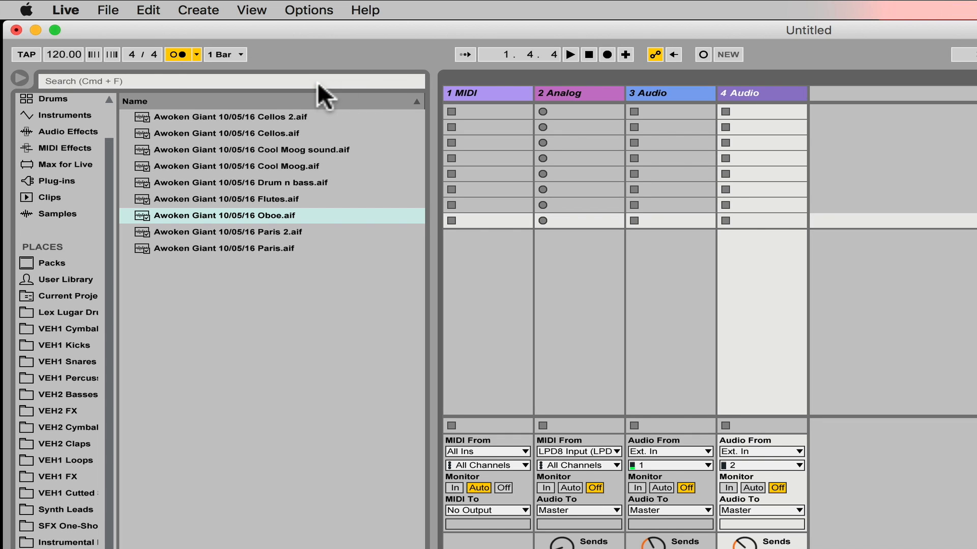
# Arm the 4 Audio track for recording and set its external input channel to 1 after trying 1/2
pyautogui.click(748, 95)
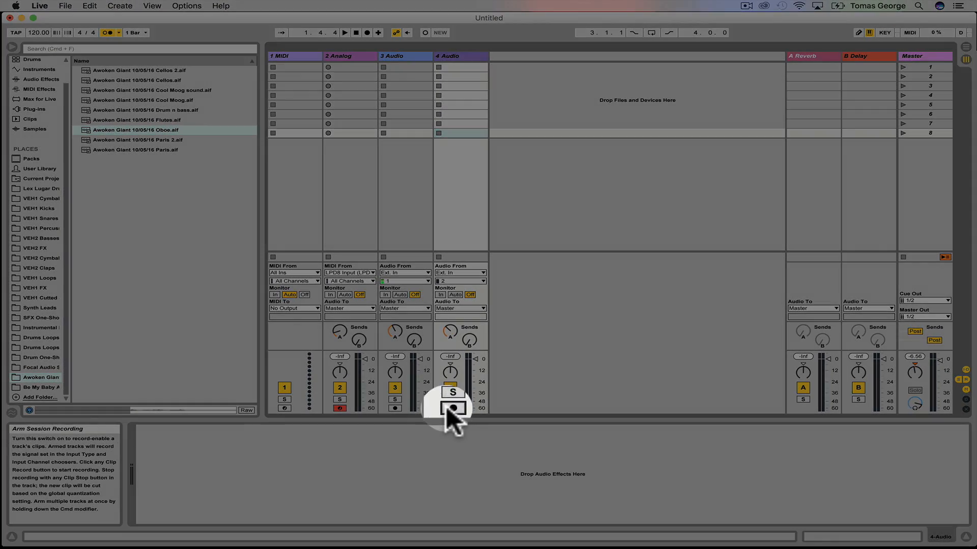
pyautogui.click(449, 408)
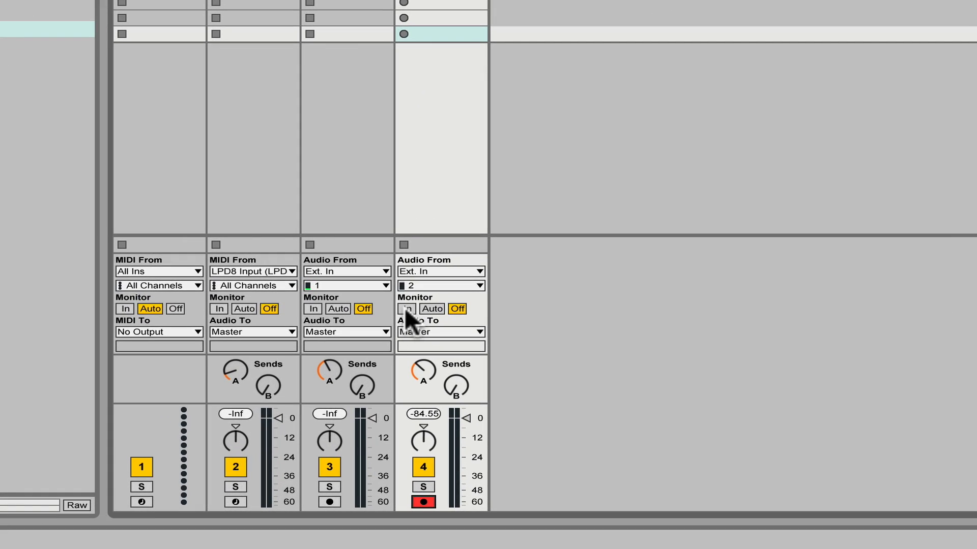
pyautogui.click(452, 286)
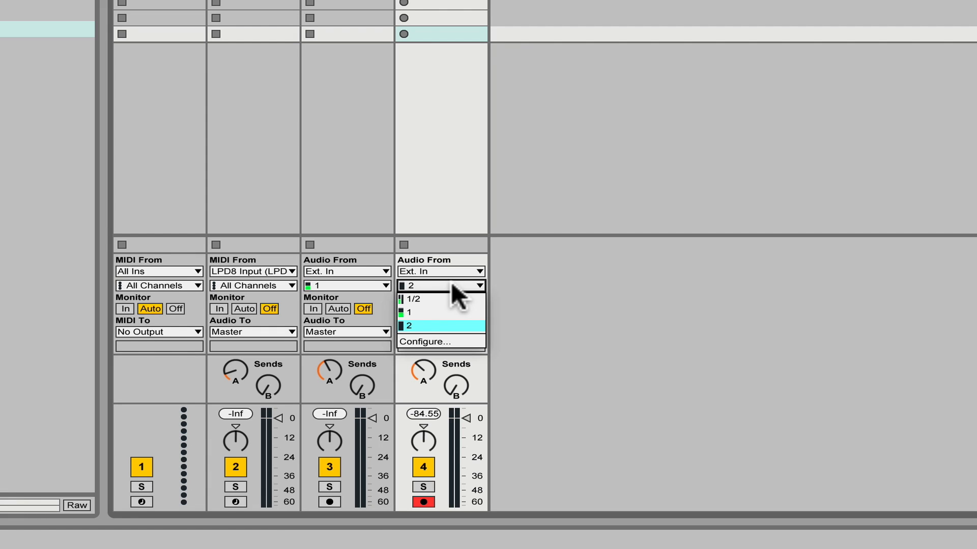
pyautogui.click(418, 299)
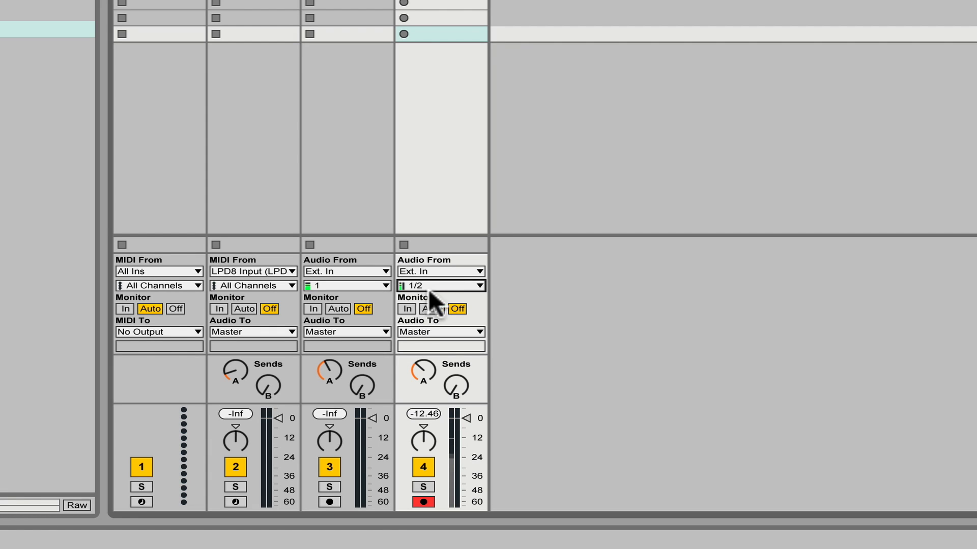
pyautogui.click(423, 284)
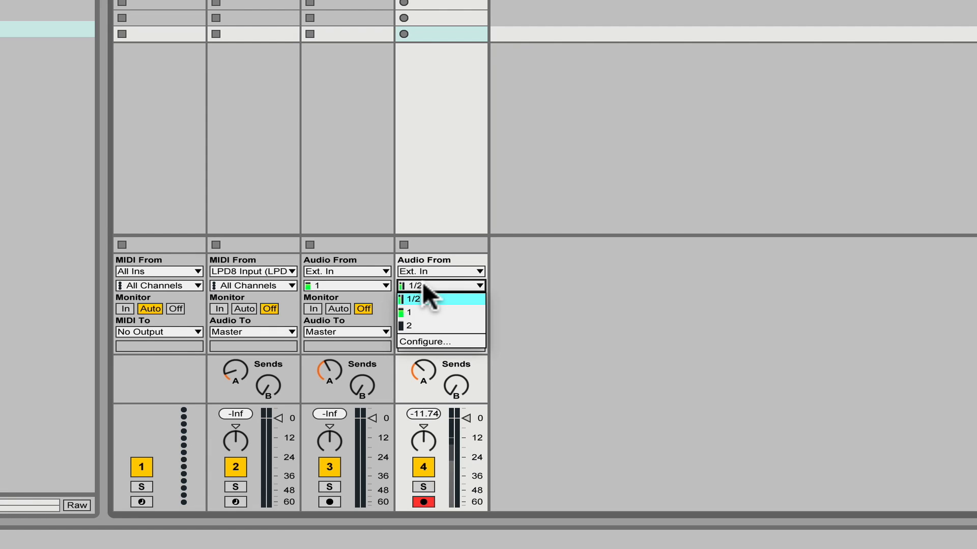
pyautogui.click(425, 312)
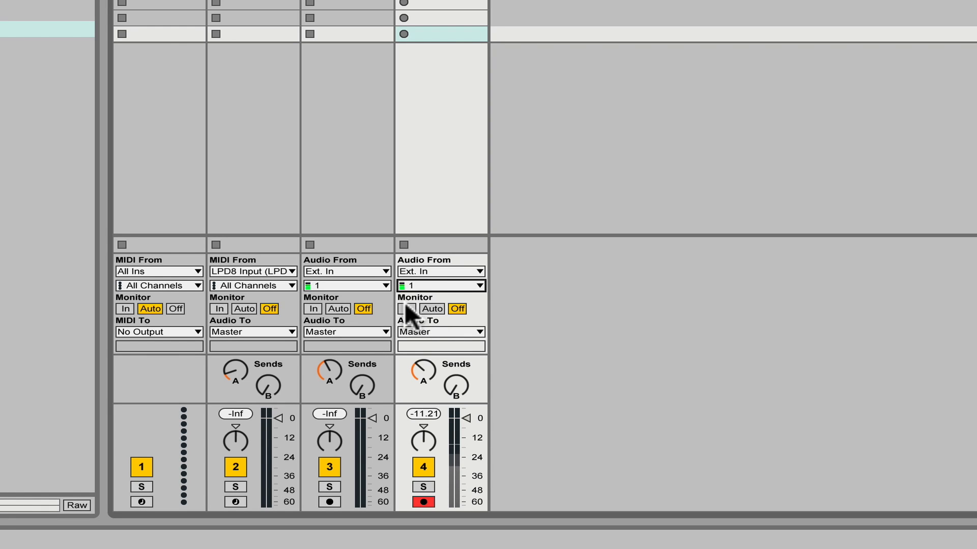
# Turn send A of the 4 Audio track fully down while monitoring its input, leaving monitoring set to Off
pyautogui.click(408, 309)
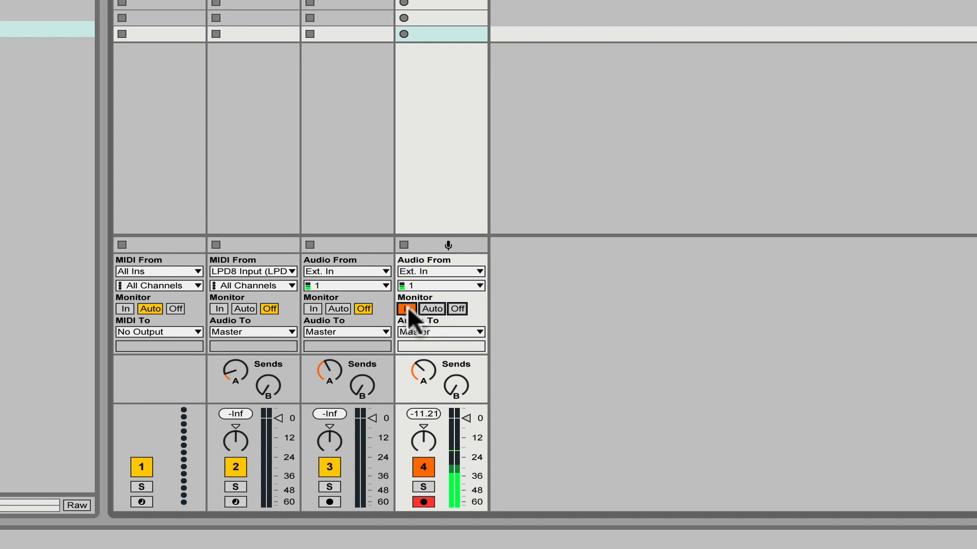
pyautogui.click(423, 372)
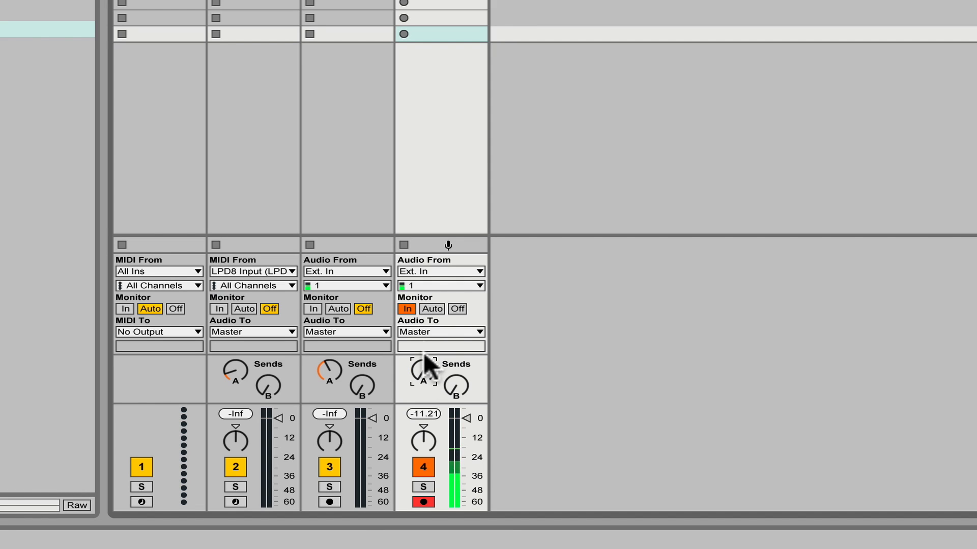
pyautogui.click(457, 309)
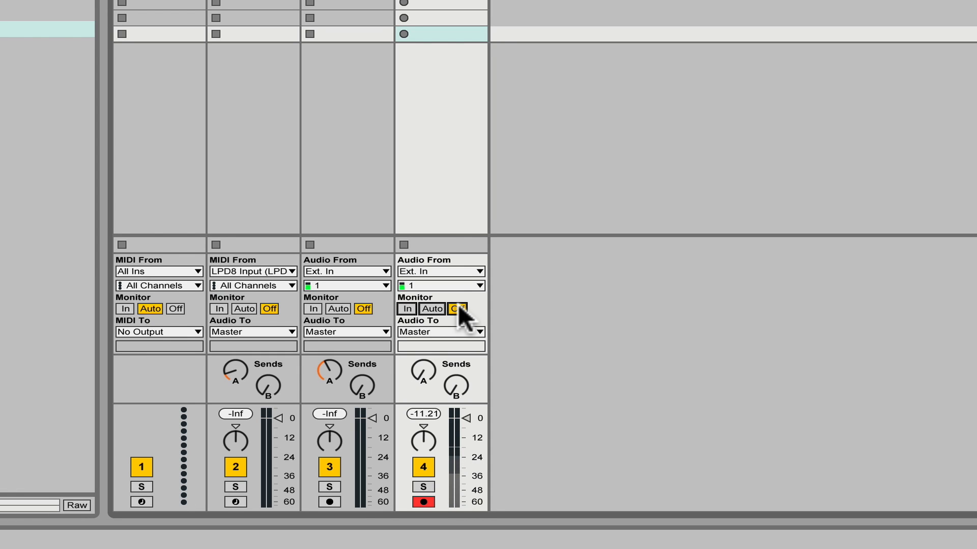
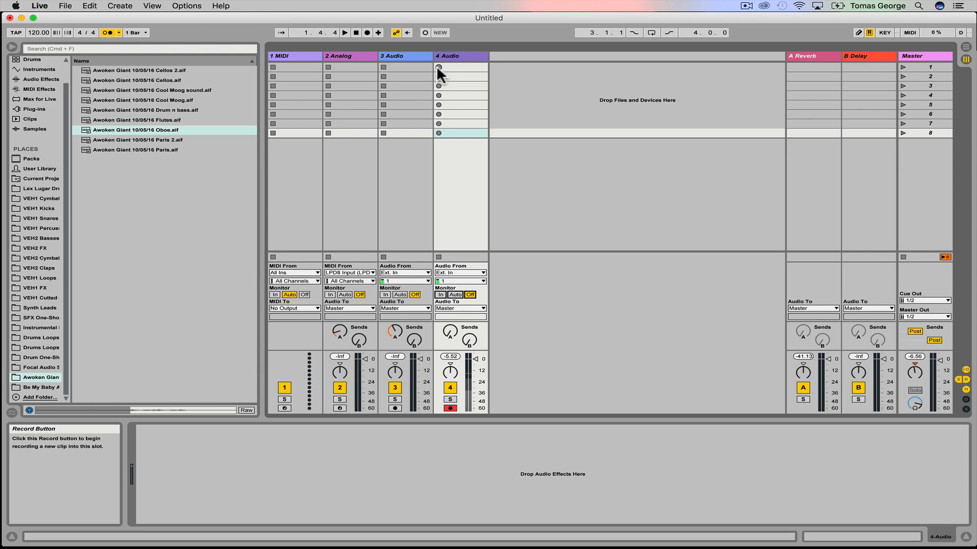
# Record a clip into the first slot of the 4 Audio track and play it back with the metronome switched off
pyautogui.click(438, 67)
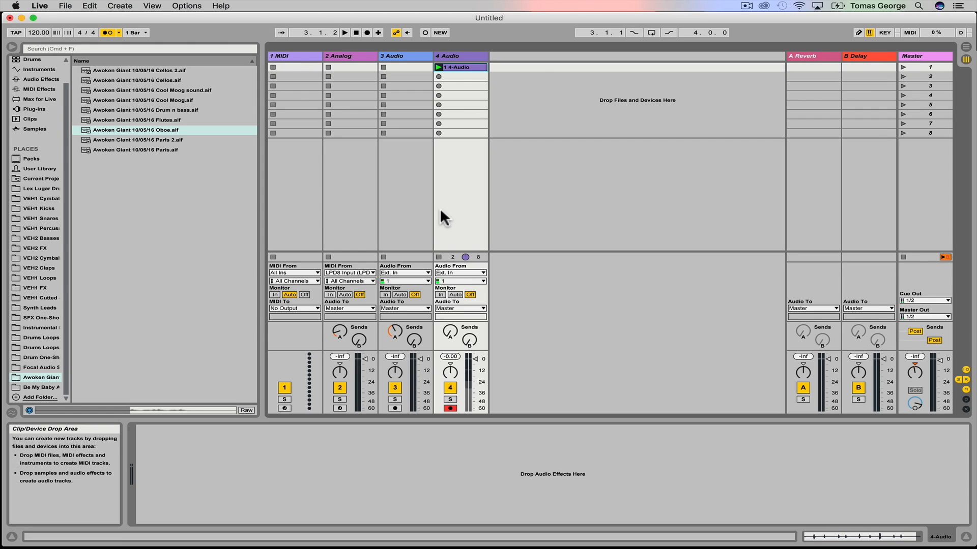
pyautogui.click(436, 67)
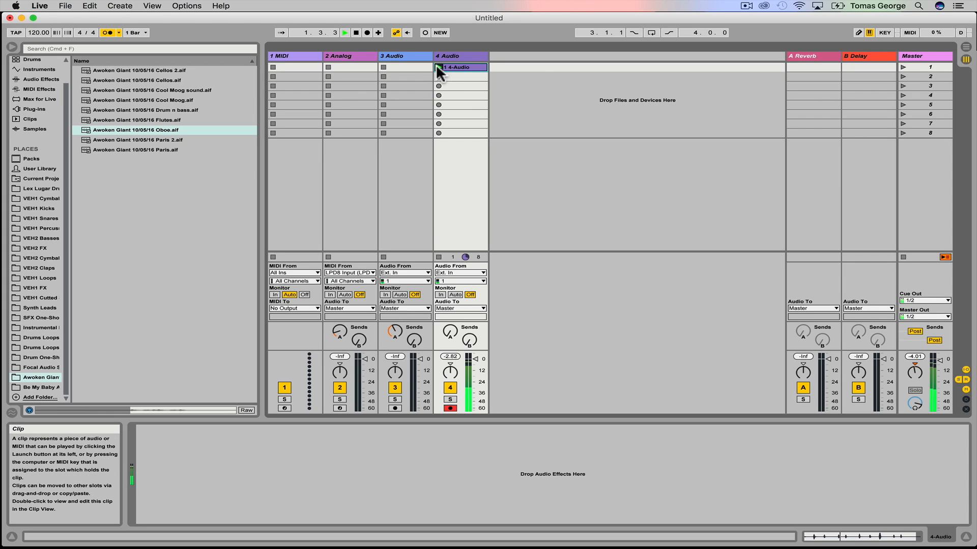
pyautogui.click(109, 32)
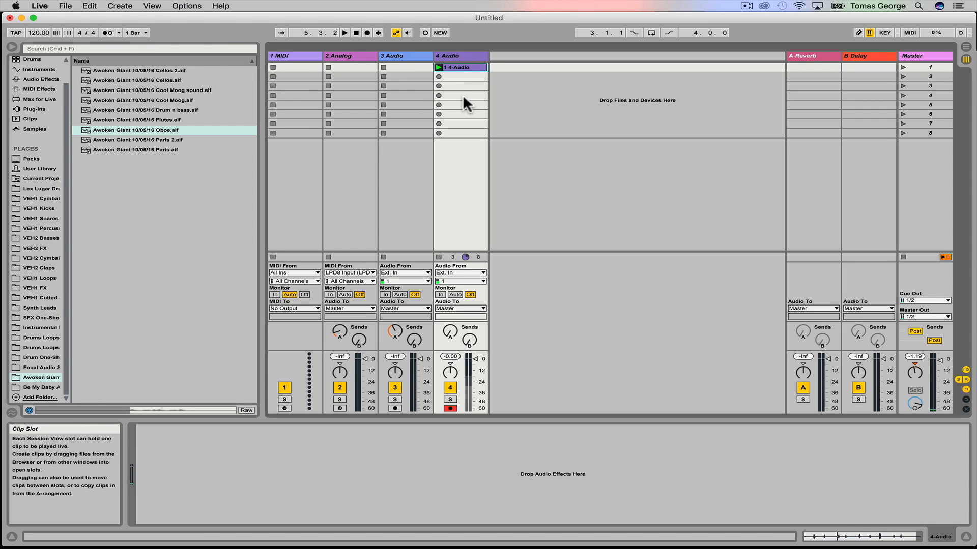
# Open the recorded clip's waveform and shift the transient just before bar 2 slightly earlier
pyautogui.click(457, 64)
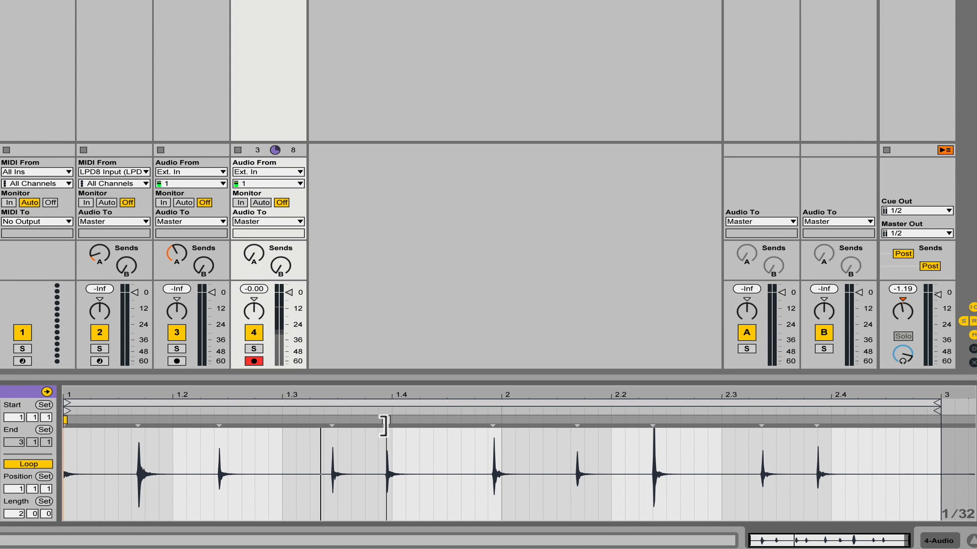
pyautogui.moveTo(489, 425); pyautogui.dragTo(484, 425)
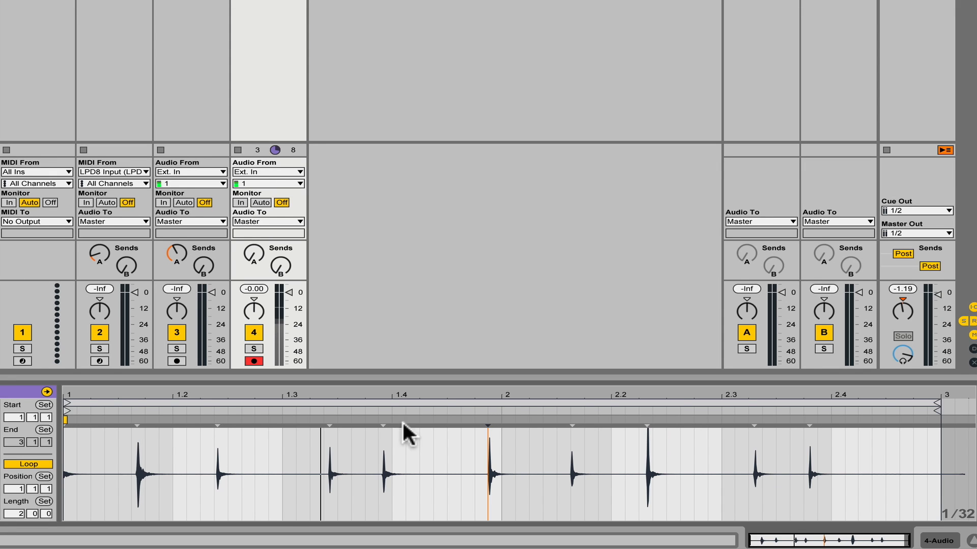
# Warp the opening transients of the recorded clip, shifting the second and third and placing the first at 1.1.4
pyautogui.moveTo(98, 392); pyautogui.dragTo(121, 461)
pyautogui.moveTo(83, 397); pyautogui.dragTo(127, 460)
pyautogui.hscroll(-1, 122, 449)
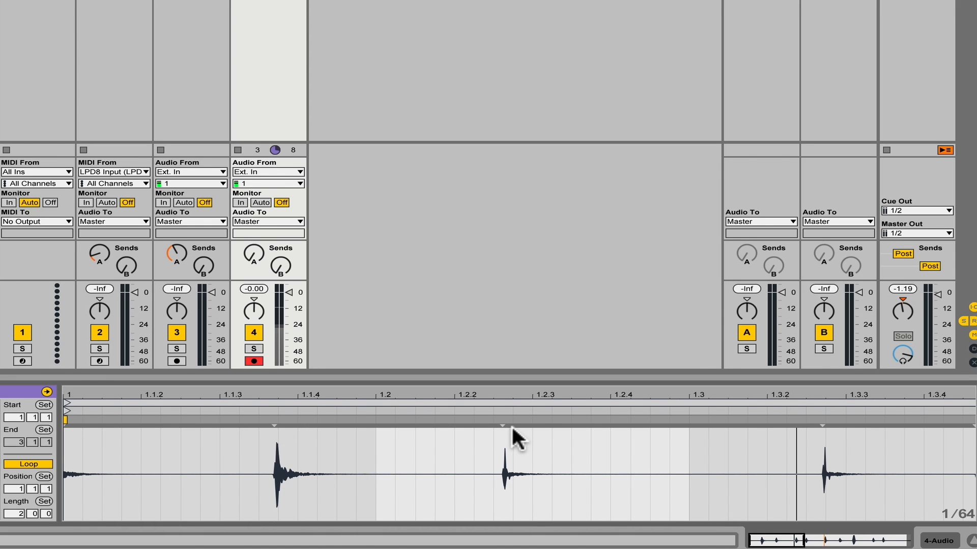
pyautogui.moveTo(503, 425); pyautogui.dragTo(494, 426)
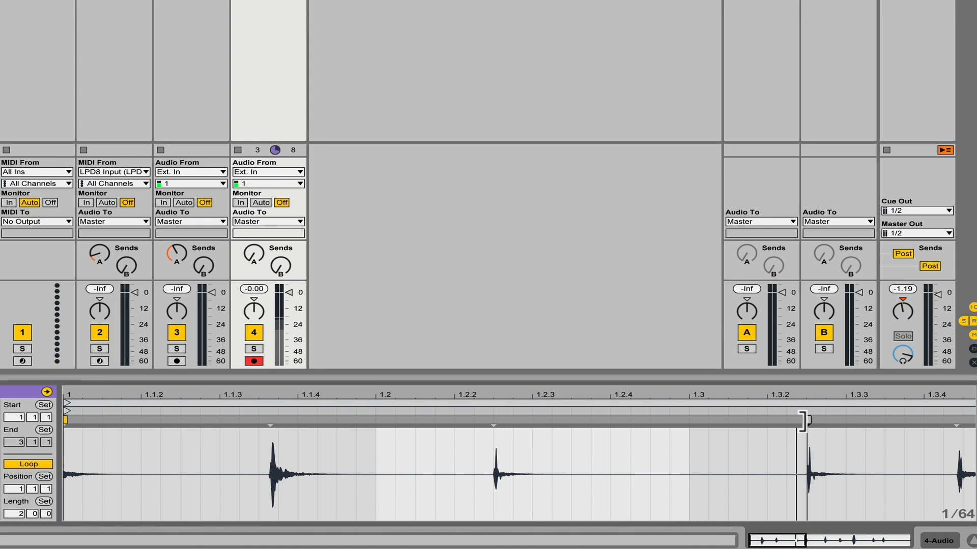
pyautogui.moveTo(805, 423); pyautogui.dragTo(825, 423)
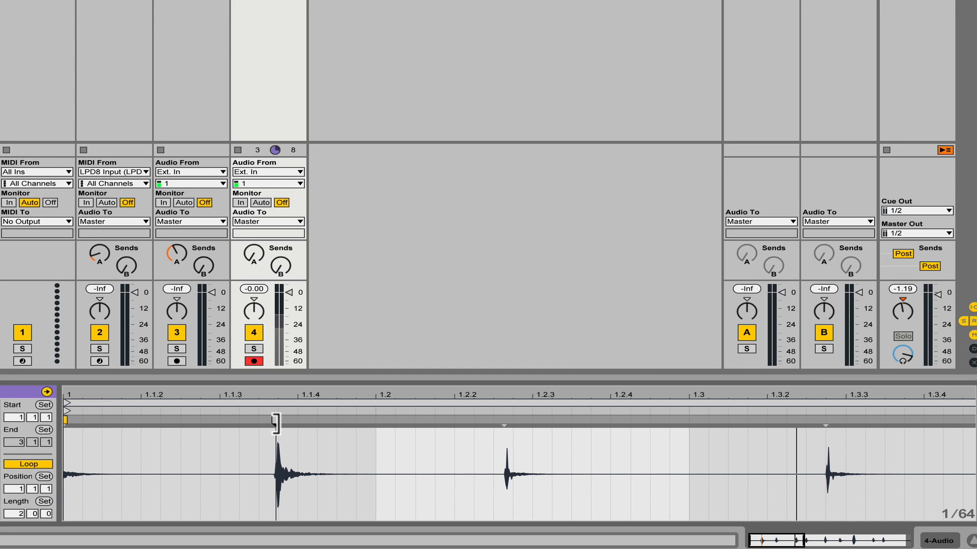
pyautogui.moveTo(276, 418); pyautogui.dragTo(292, 421)
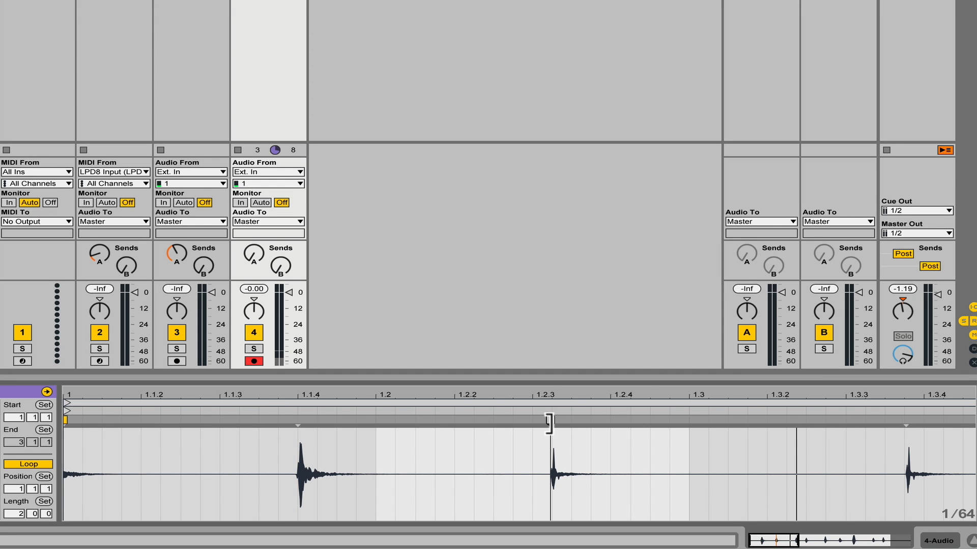
# Shift the clip's fourth transient slightly later onto the 1.4.2 grid position
pyautogui.hscroll(5, 550, 422)
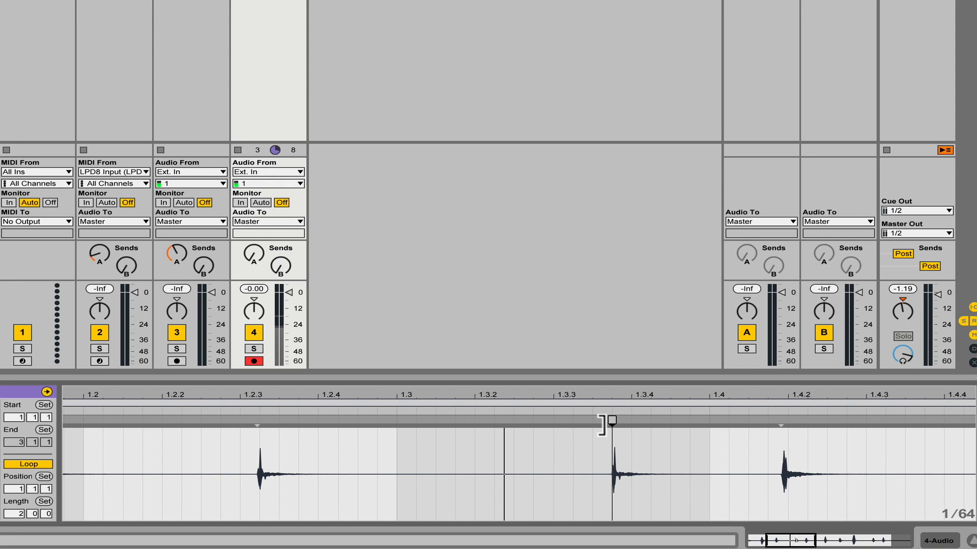
pyautogui.moveTo(780, 425); pyautogui.dragTo(787, 425)
pyautogui.hscroll(3, 730, 430)
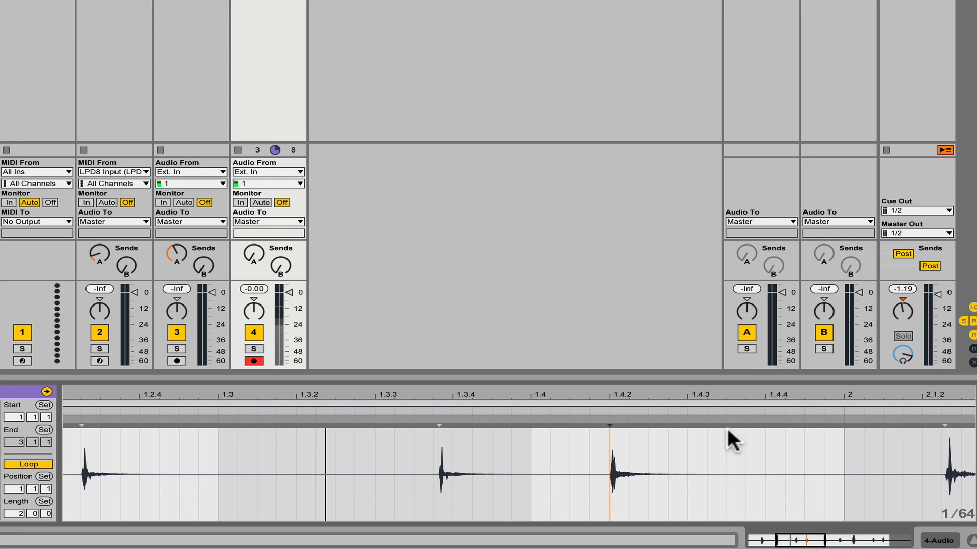
# Pin the clip's transients in the first bar with warp markers at 1.2.3, 1.3.4 and 1.4.2
pyautogui.moveTo(439, 426); pyautogui.dragTo(432, 425)
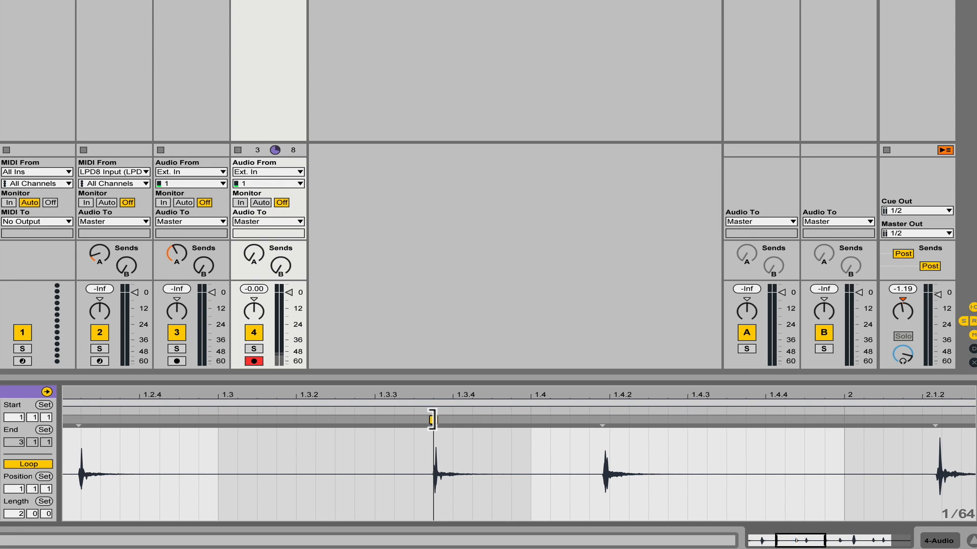
pyautogui.hscroll(-6, 402, 430)
pyautogui.doubleClick(418, 423)
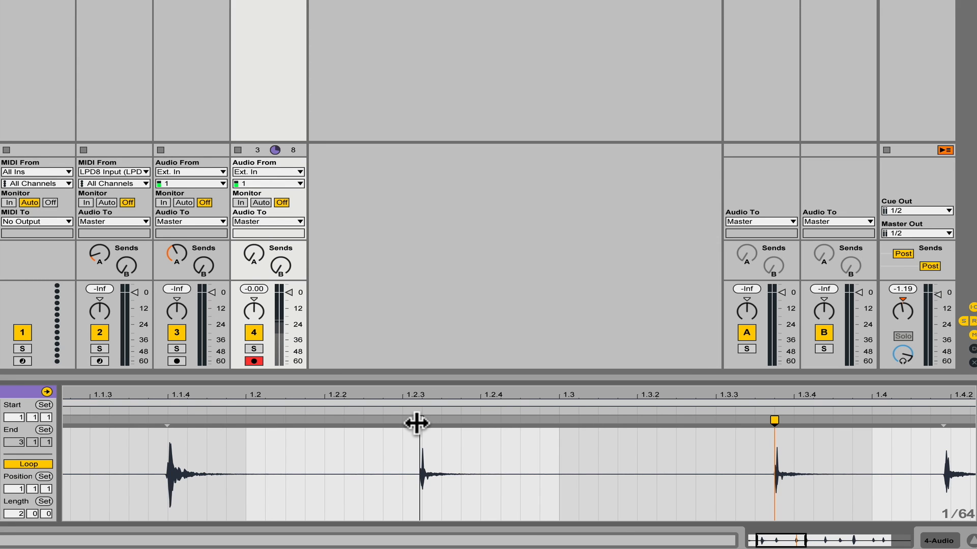
pyautogui.hscroll(-2, 416, 423)
pyautogui.moveTo(294, 425)
pyautogui.mouseDown()
pyautogui.moveTo(309, 423)
pyautogui.moveTo(190, 429)
pyautogui.moveTo(298, 428)
pyautogui.mouseUp()
pyautogui.moveTo(548, 421); pyautogui.dragTo(531, 422)
pyautogui.hscroll(3, 525, 428)
pyautogui.moveTo(704, 422)
pyautogui.mouseDown()
pyautogui.moveTo(723, 421)
pyautogui.moveTo(675, 422)
pyautogui.mouseUp()
# Warp the first two transients after bar 2 onto the 2.1.2 and 2.2 grid positions
pyautogui.hscroll(3, 723, 427)
pyautogui.hscroll(3, 669, 422)
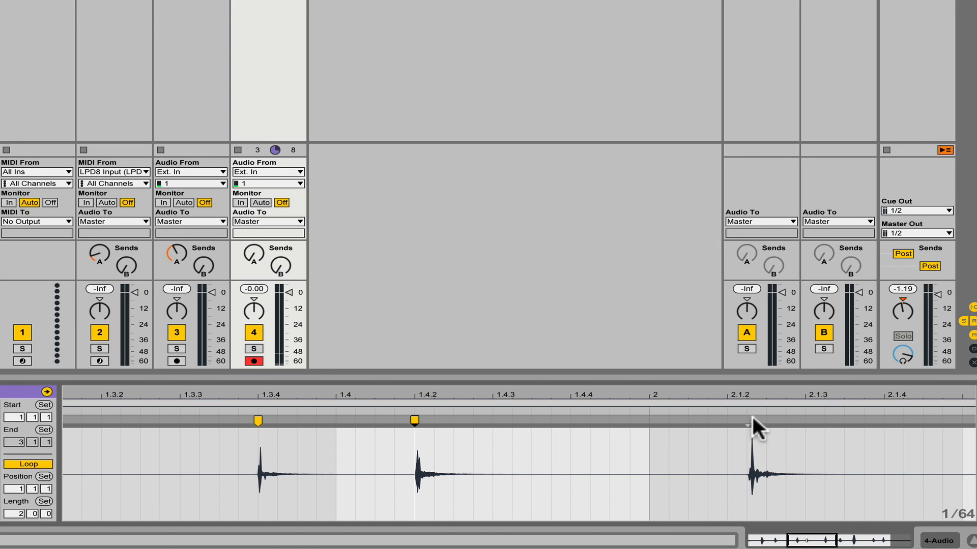
pyautogui.moveTo(744, 424); pyautogui.dragTo(703, 420)
pyautogui.hscroll(3, 721, 421)
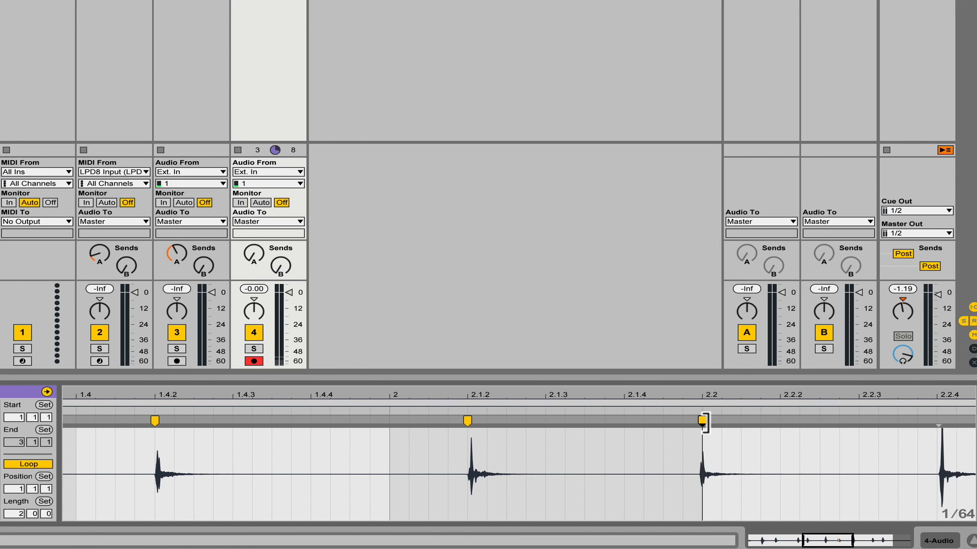
pyautogui.hscroll(2, 705, 418)
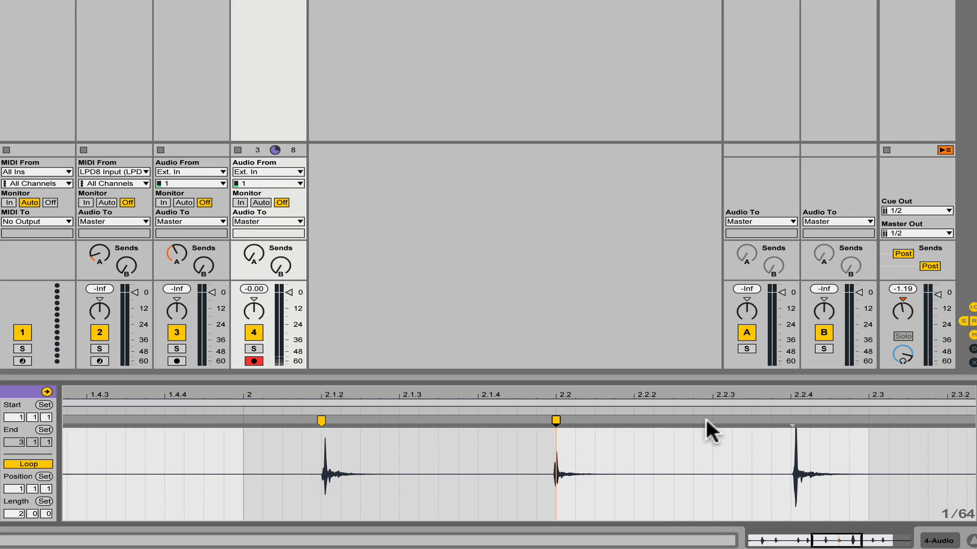
# Replace the warp marker at 2.2 with one at the exact onset of that transient, aligned to 2.2
pyautogui.doubleClick(554, 422)
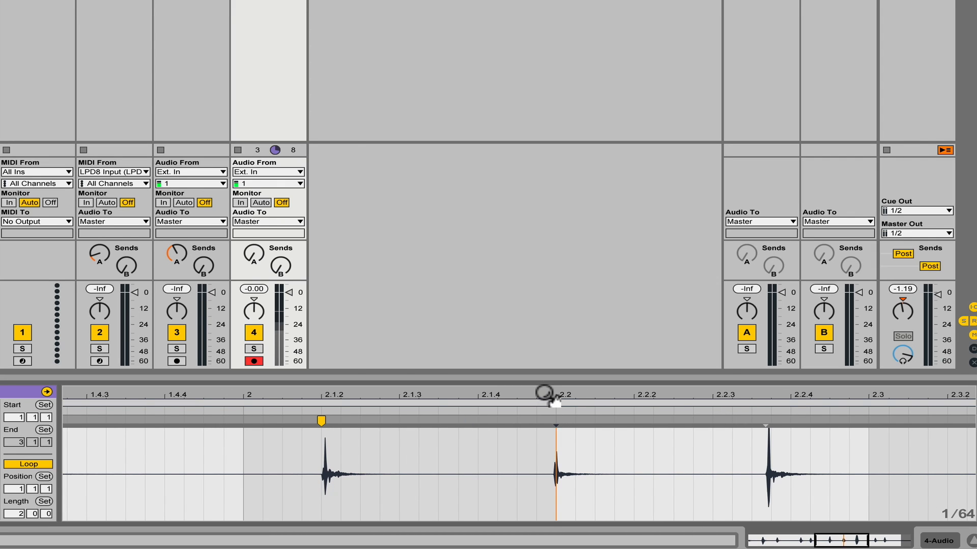
pyautogui.moveTo(544, 395); pyautogui.dragTo(544, 452)
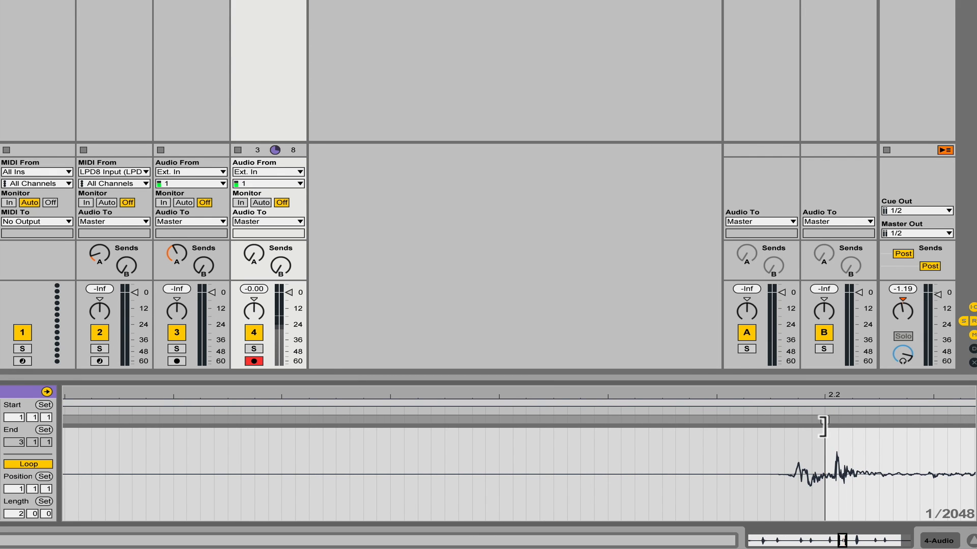
pyautogui.click(785, 460)
pyautogui.moveTo(785, 420); pyautogui.dragTo(823, 420)
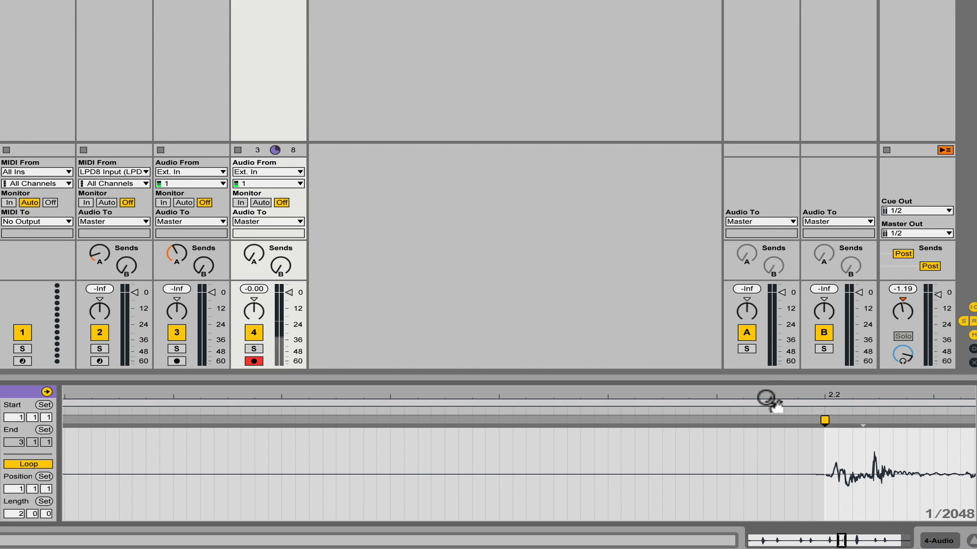
pyautogui.moveTo(759, 395); pyautogui.dragTo(759, 354)
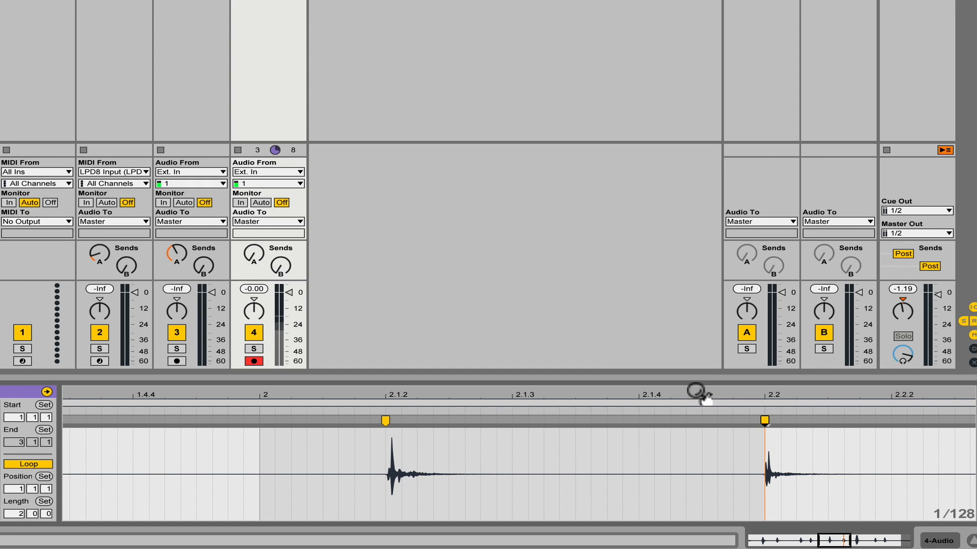
# Add a warp marker at the onset of the loud transient just before 2.2.4
pyautogui.moveTo(704, 392); pyautogui.dragTo(185, 391)
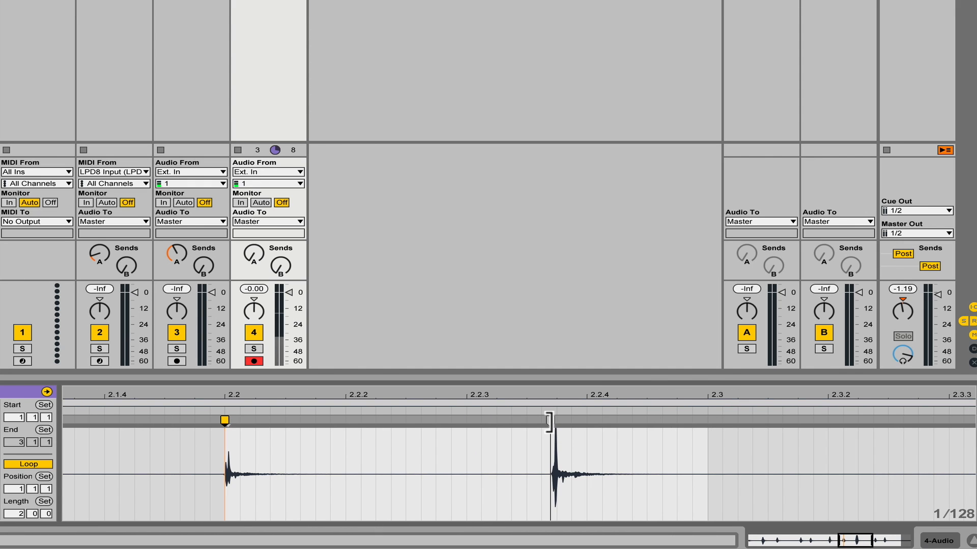
pyautogui.moveTo(549, 400); pyautogui.dragTo(549, 446)
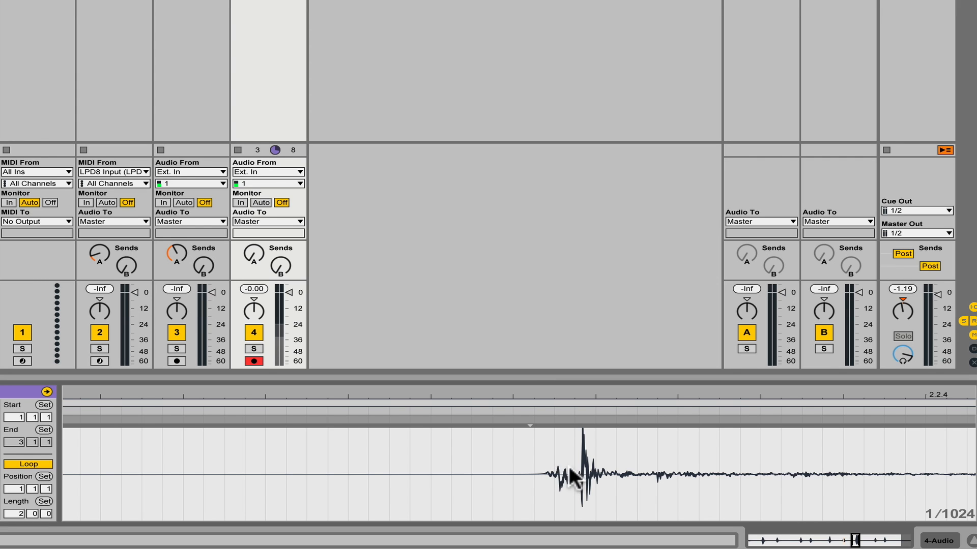
pyautogui.doubleClick(540, 472)
pyautogui.moveTo(535, 401); pyautogui.dragTo(533, 382)
pyautogui.moveTo(525, 433)
pyautogui.mouseDown()
pyautogui.moveTo(547, 432)
pyautogui.moveTo(528, 432)
pyautogui.mouseUp()
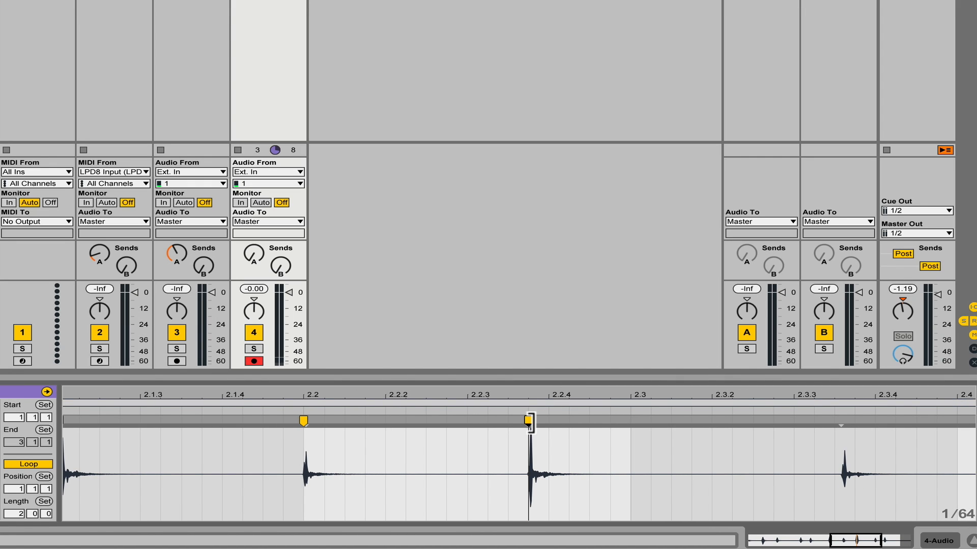
# Add a warp marker to the transient between 2.3.3 and 2.3.4, and shift the clip's last transient onto 2.4
pyautogui.doubleClick(840, 421)
pyautogui.moveTo(822, 399); pyautogui.dragTo(822, 384)
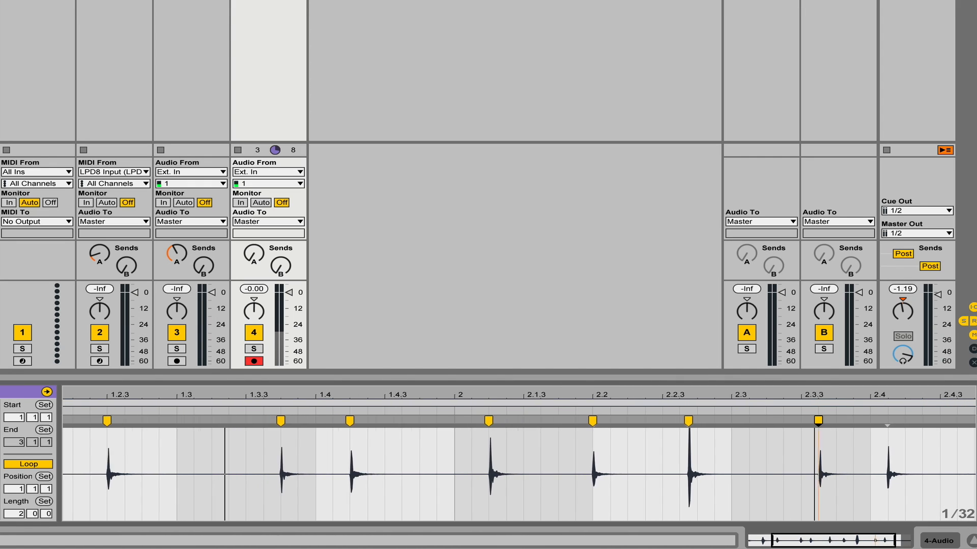
pyautogui.doubleClick(885, 421)
pyautogui.moveTo(886, 421); pyautogui.dragTo(870, 421)
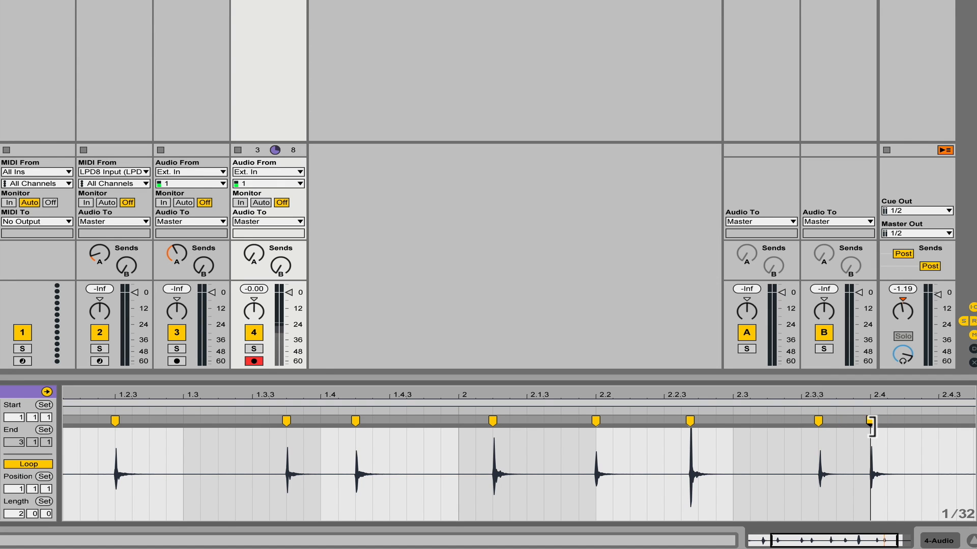
pyautogui.hscroll(3, 872, 427)
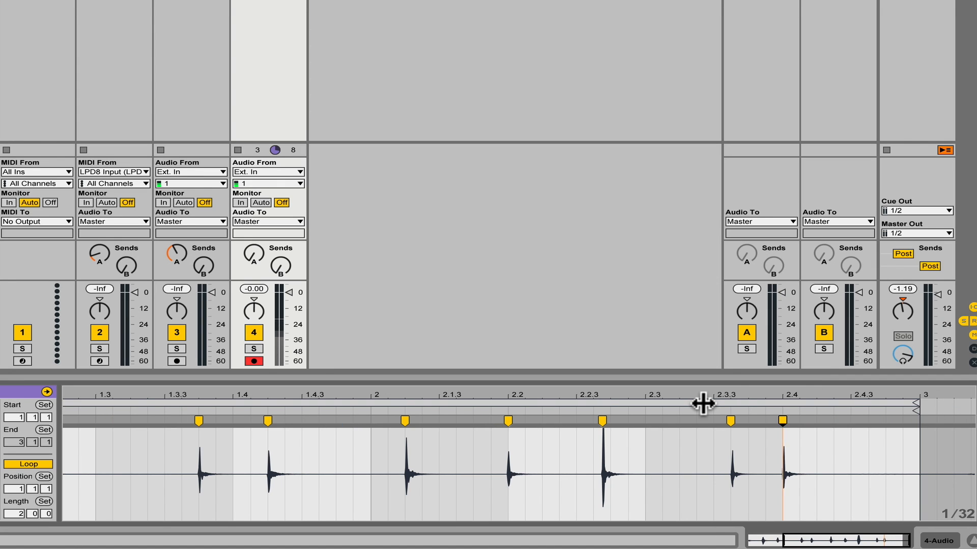
# Toggle the recorded clip's Loop and Warp settings, leaving Loop off and Warp on
pyautogui.hscroll(-8, 703, 403)
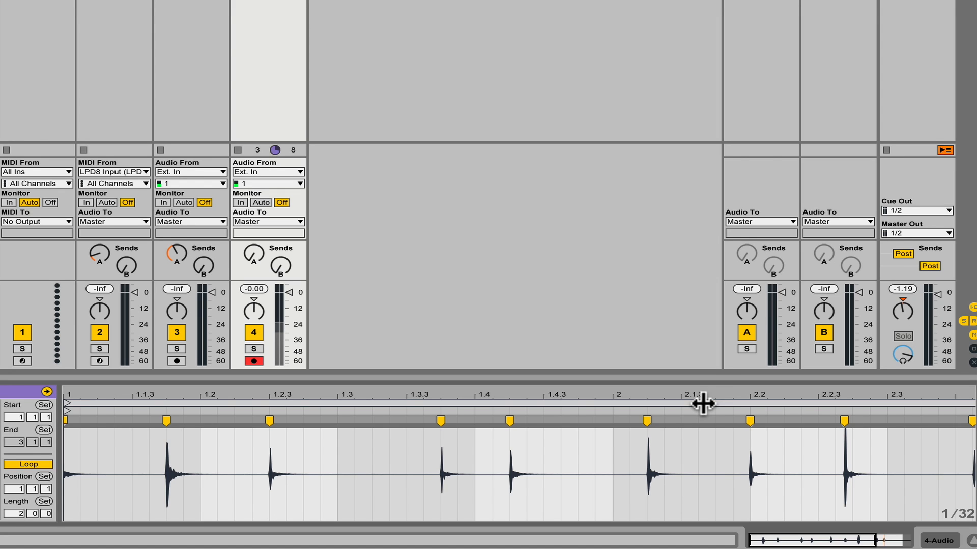
pyautogui.hscroll(5, 714, 391)
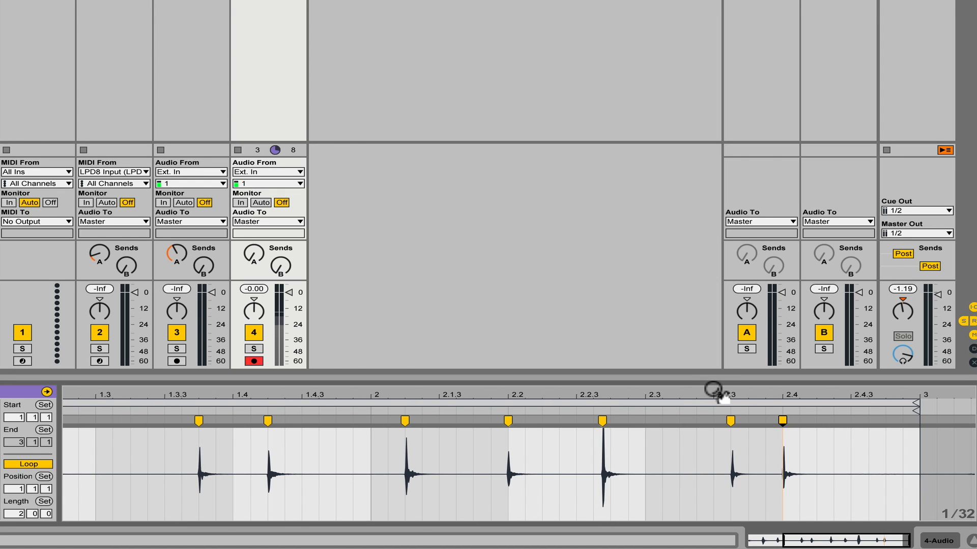
pyautogui.click(782, 421)
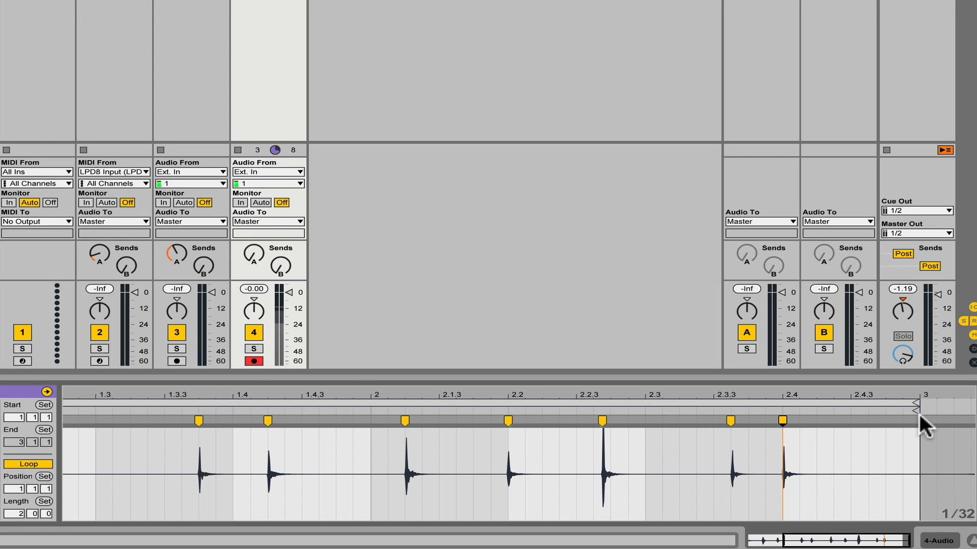
pyautogui.moveTo(912, 407)
pyautogui.mouseDown()
pyautogui.moveTo(772, 408)
pyautogui.moveTo(918, 407)
pyautogui.mouseUp()
pyautogui.click(21, 460)
pyautogui.click(21, 461)
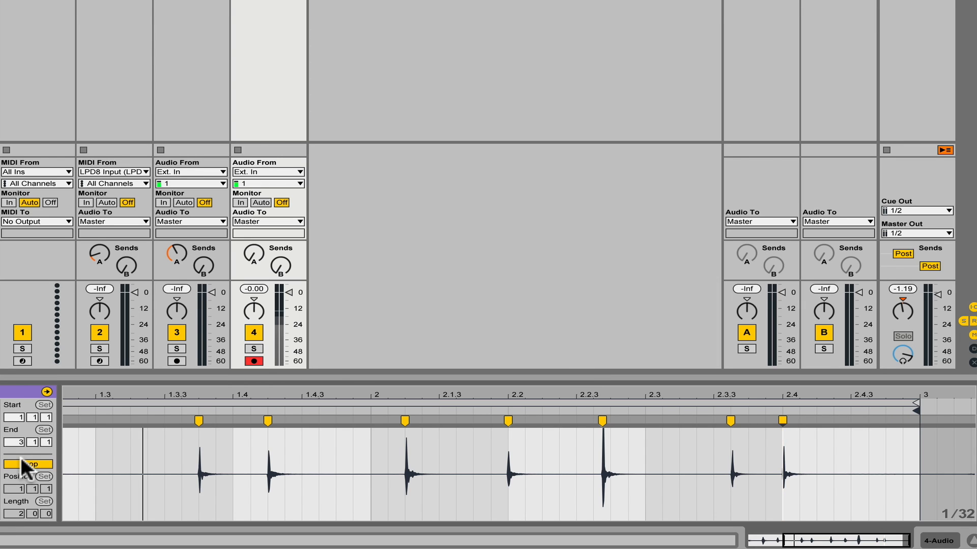
pyautogui.click(22, 460)
pyautogui.click(22, 460)
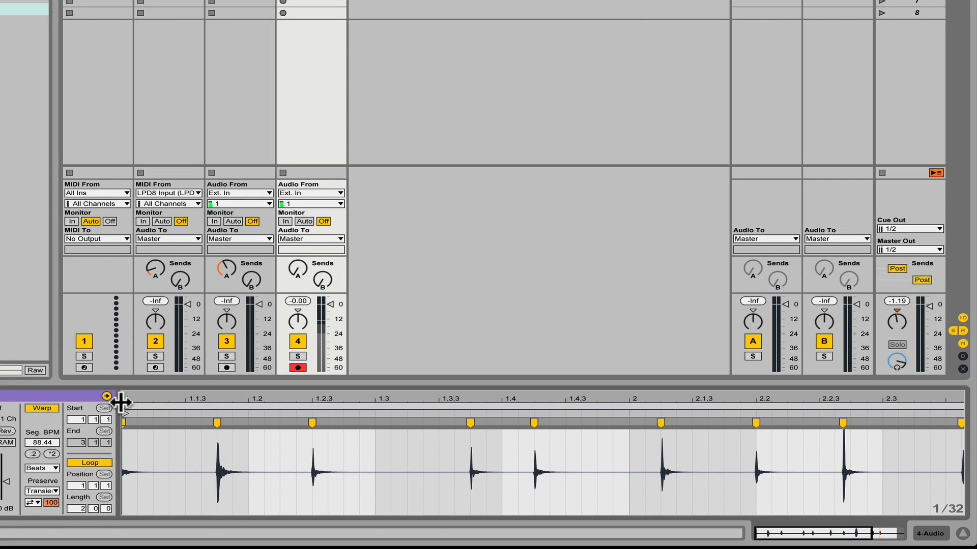
pyautogui.click(42, 408)
pyautogui.click(42, 408)
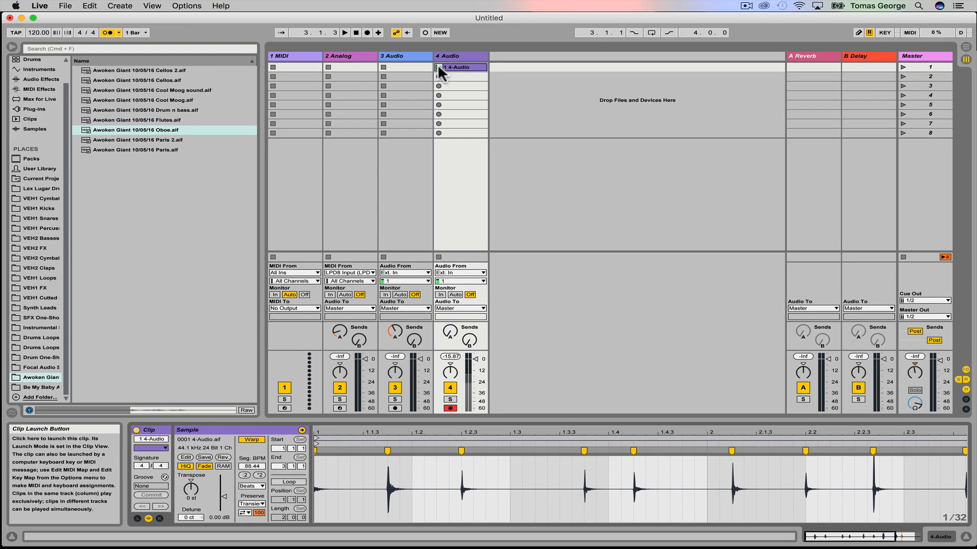
# Play the warped clip and experiment with its timing, moving the 1.3.4 transient to 1.3.2 and the 1.4.2 transient to 1.4
pyautogui.click(437, 65)
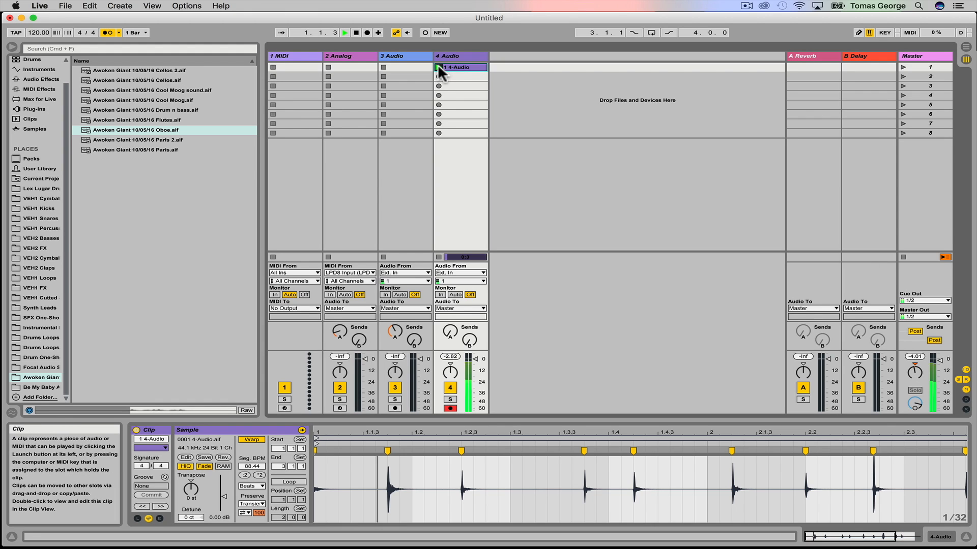
pyautogui.press('space')
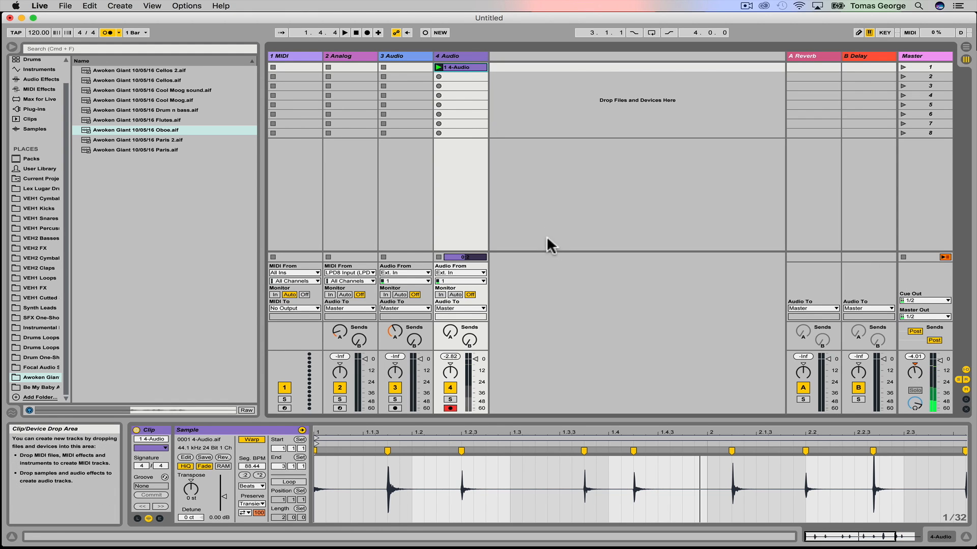
pyautogui.click(582, 452)
pyautogui.moveTo(583, 452); pyautogui.dragTo(571, 452)
pyautogui.press('space')
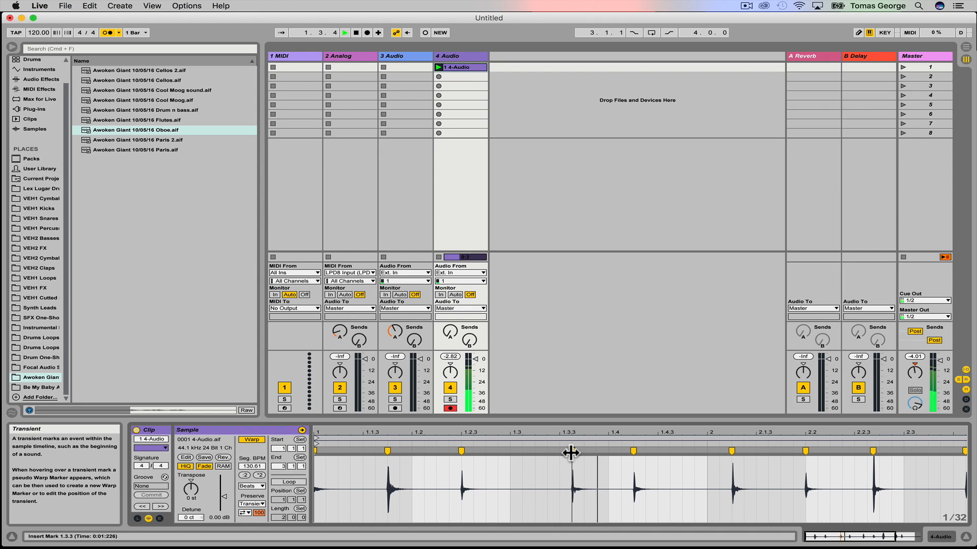
pyautogui.moveTo(633, 452); pyautogui.dragTo(539, 452)
pyautogui.press('space')
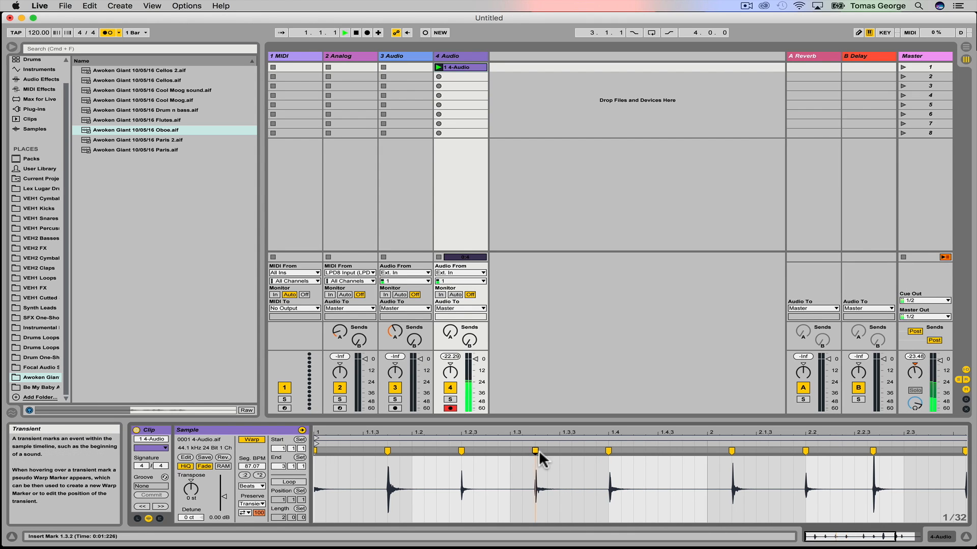
# Move the warp marker at 1.3.2 to 1.3.3 and play the clip back
pyautogui.press('space')
pyautogui.moveTo(536, 453); pyautogui.dragTo(554, 451)
pyautogui.press('space')
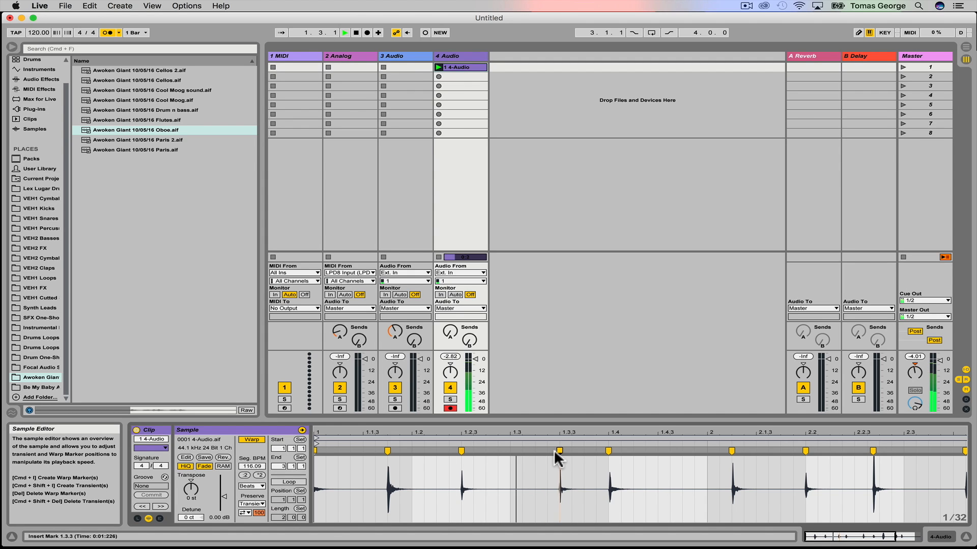
pyautogui.press('space')
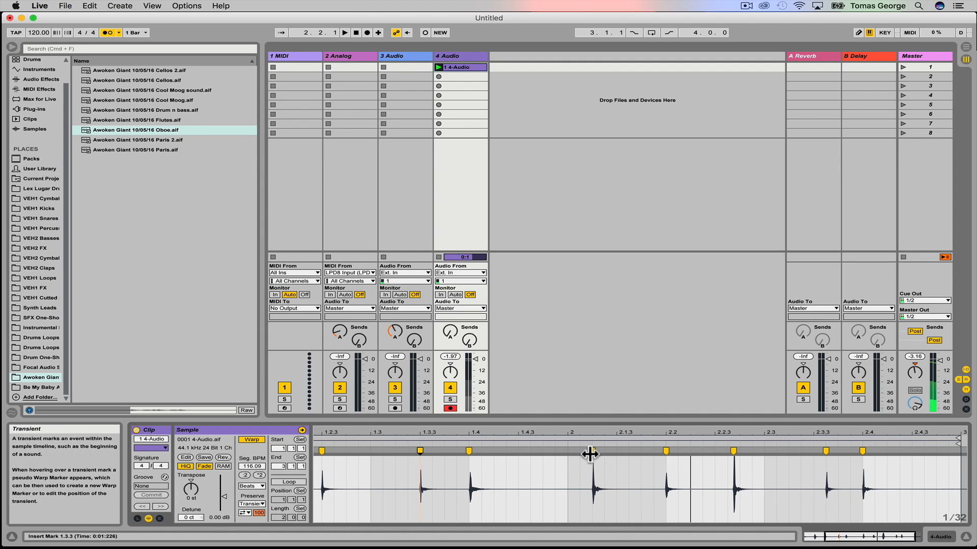
# Move the transient at 2.1.2 earlier onto the start of bar 2
pyautogui.moveTo(590, 454); pyautogui.dragTo(571, 452)
pyautogui.hscroll(-5, 663, 455)
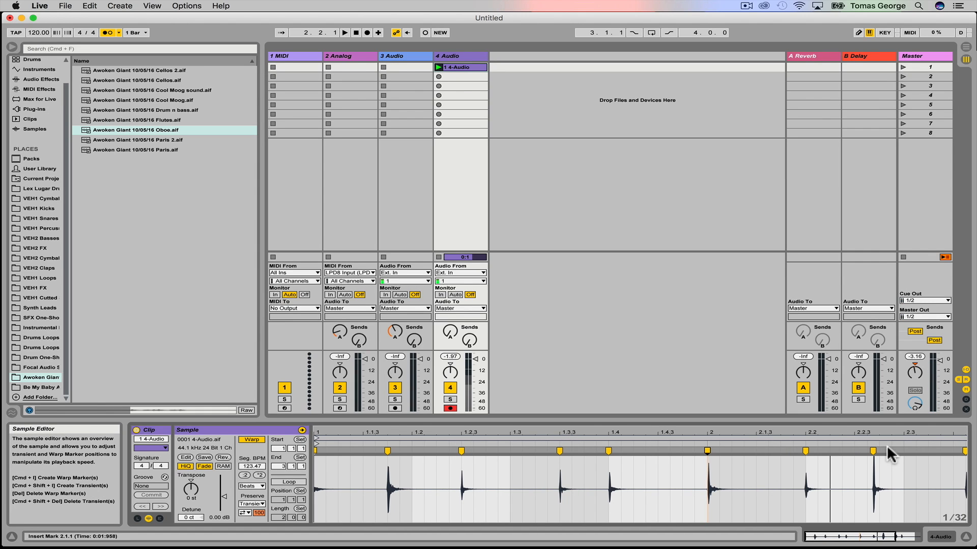
pyautogui.hscroll(3, 893, 439)
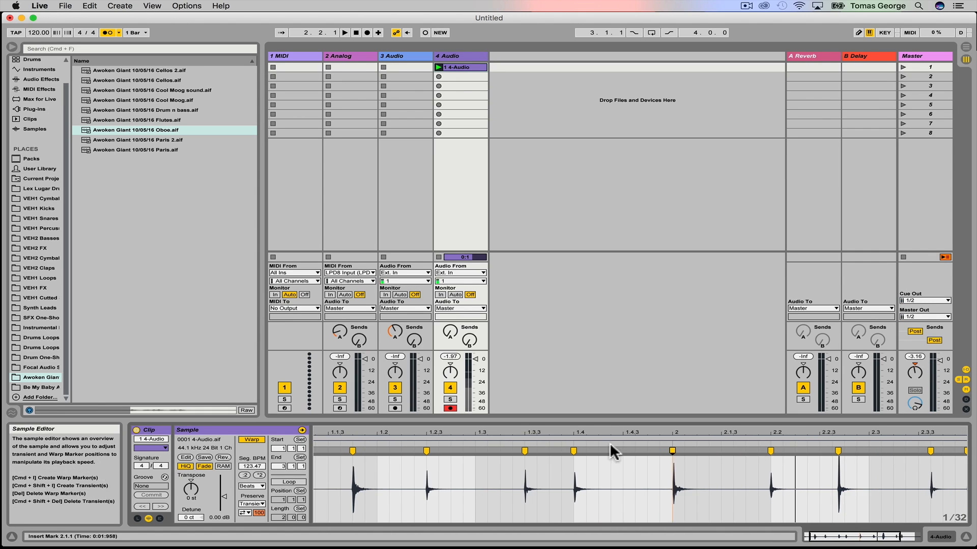
pyautogui.hscroll(-3, 577, 445)
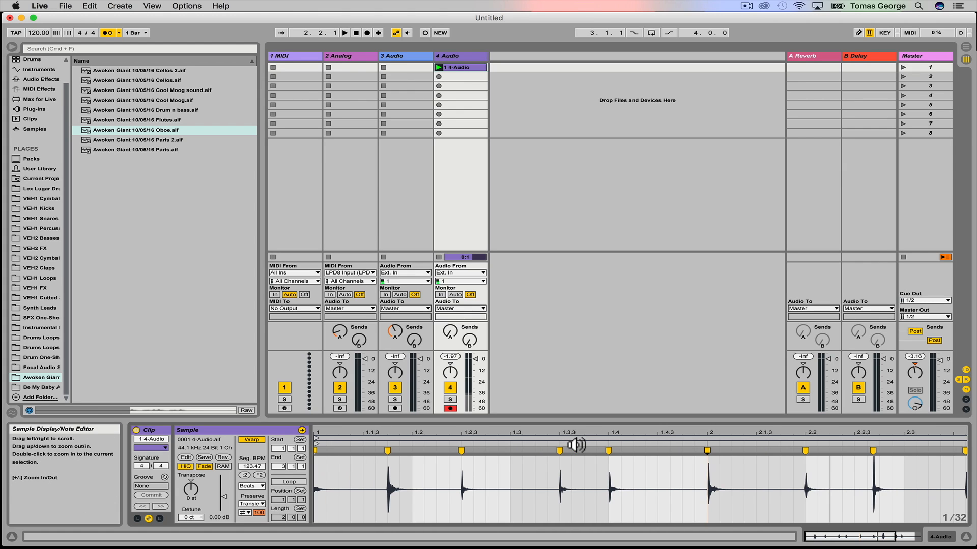
# Shorten the clip by setting its end to 1.4.1 and play it
pyautogui.moveTo(332, 433); pyautogui.dragTo(359, 485)
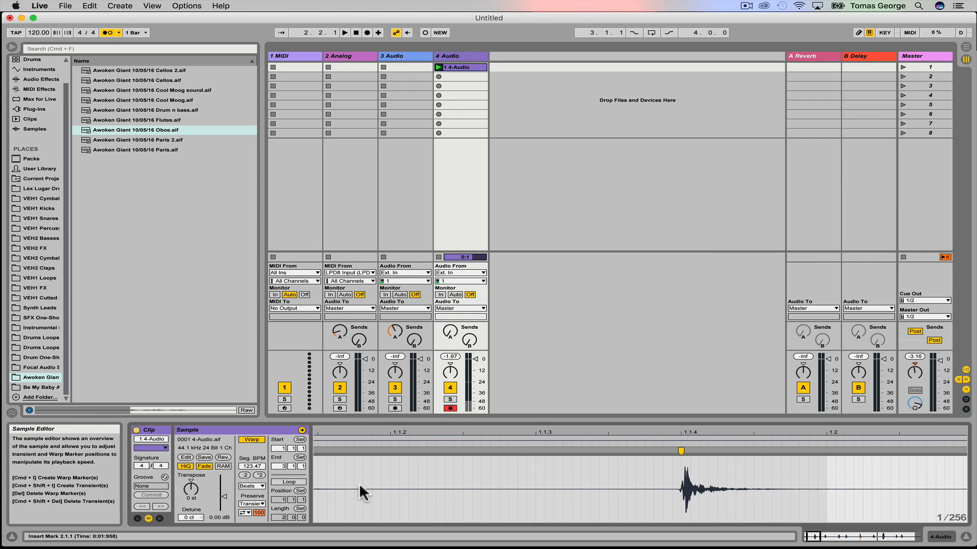
pyautogui.hscroll(-5, 360, 483)
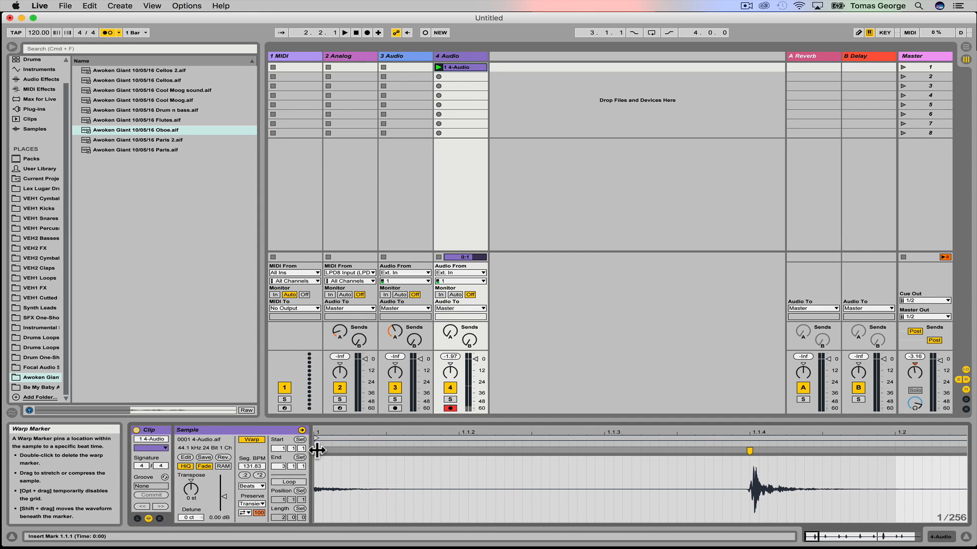
pyautogui.moveTo(388, 433); pyautogui.dragTo(388, 380)
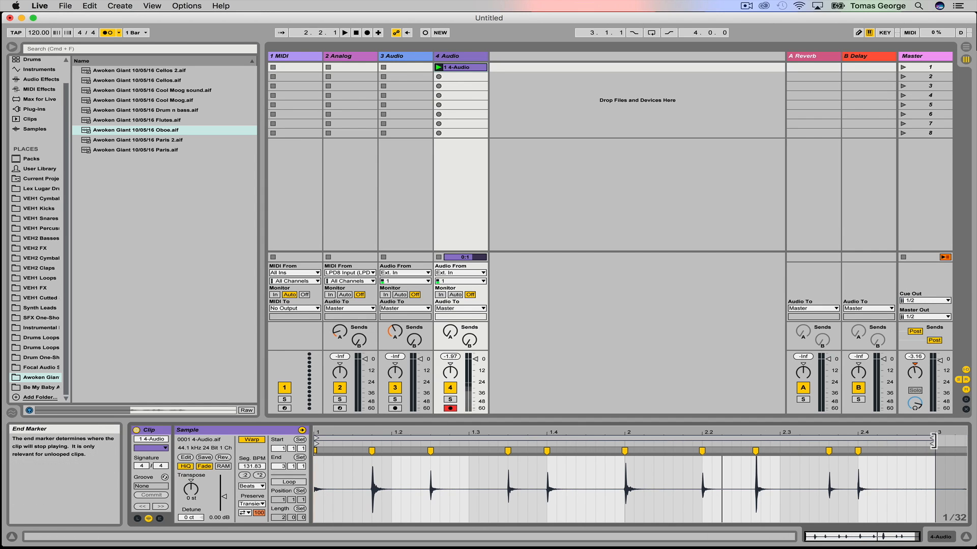
pyautogui.moveTo(935, 438)
pyautogui.mouseDown()
pyautogui.moveTo(748, 441)
pyautogui.moveTo(557, 463)
pyautogui.mouseUp()
pyautogui.moveTo(932, 444); pyautogui.dragTo(549, 475)
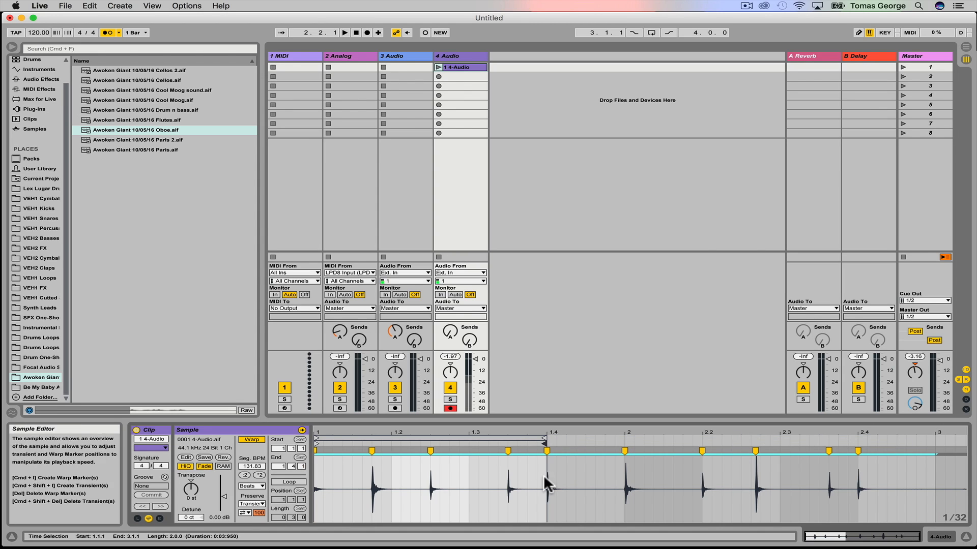
pyautogui.click(438, 66)
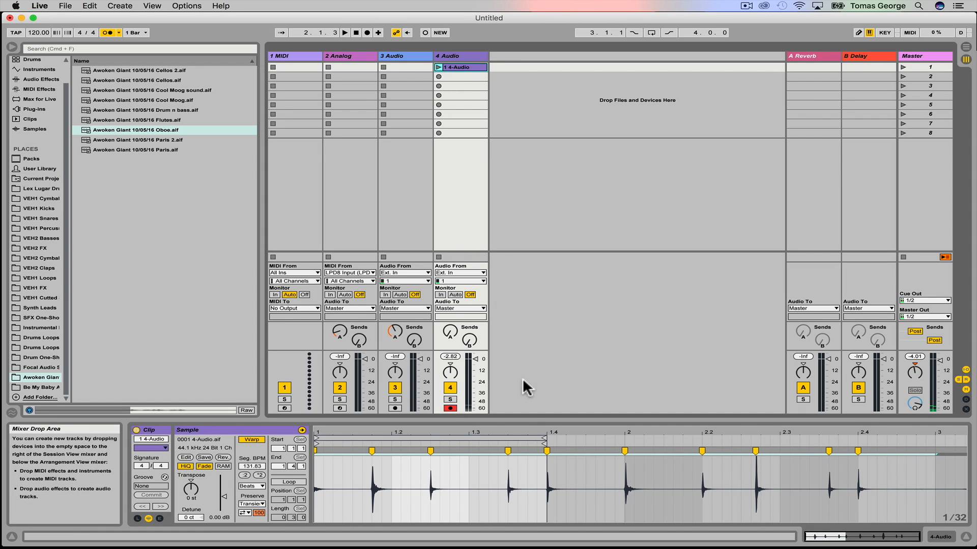
# Extend the clip's end to 2.1.1 and launch the clip to hear the full bar
pyautogui.moveTo(546, 437); pyautogui.dragTo(617, 438)
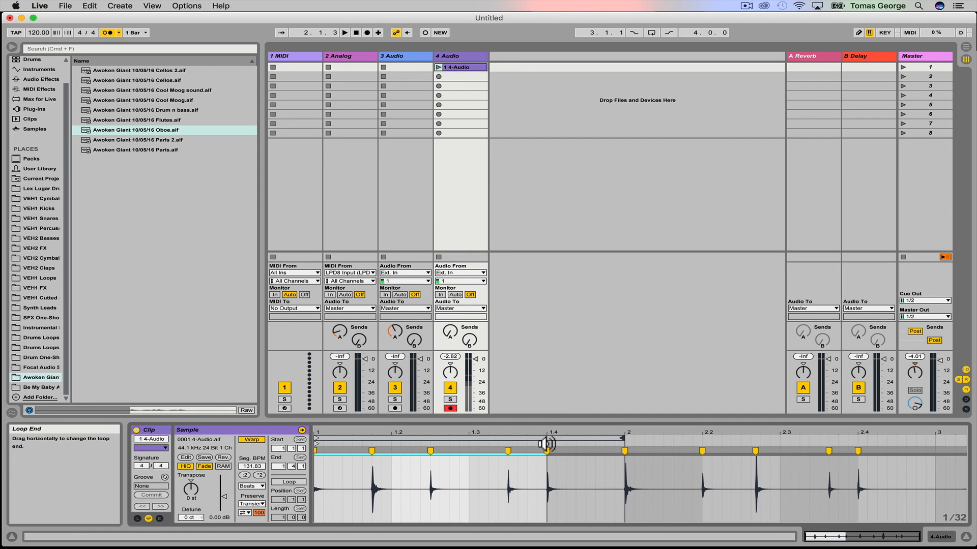
pyautogui.moveTo(546, 444); pyautogui.dragTo(557, 443)
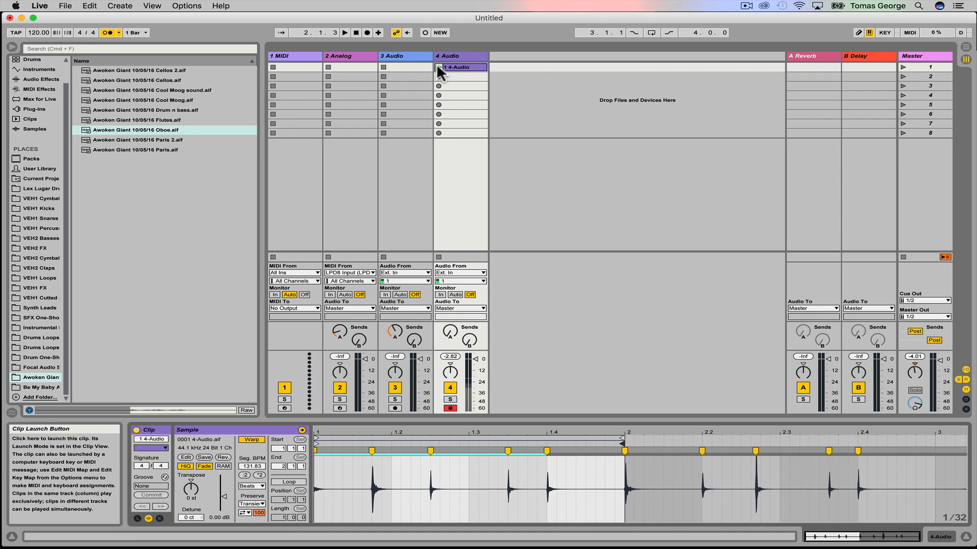
pyautogui.click(437, 66)
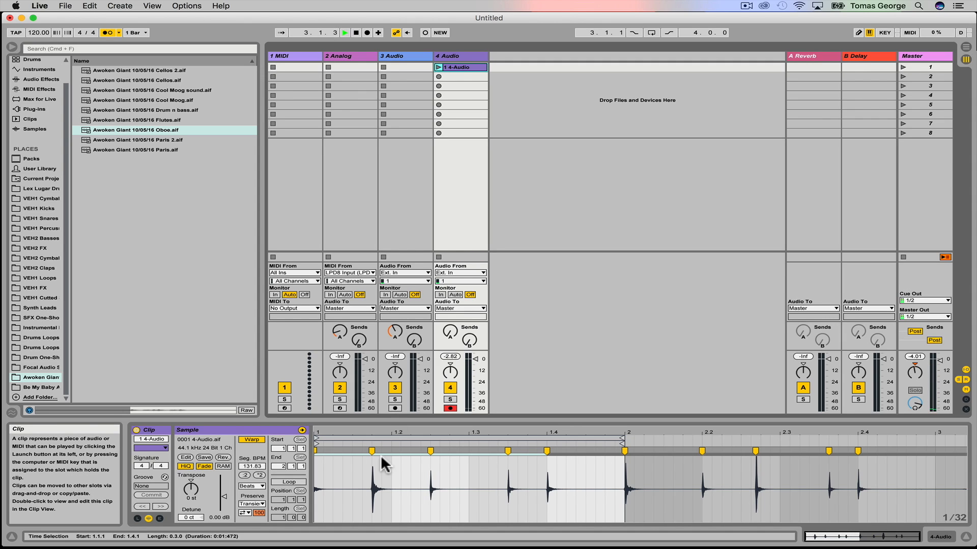
pyautogui.click(406, 439)
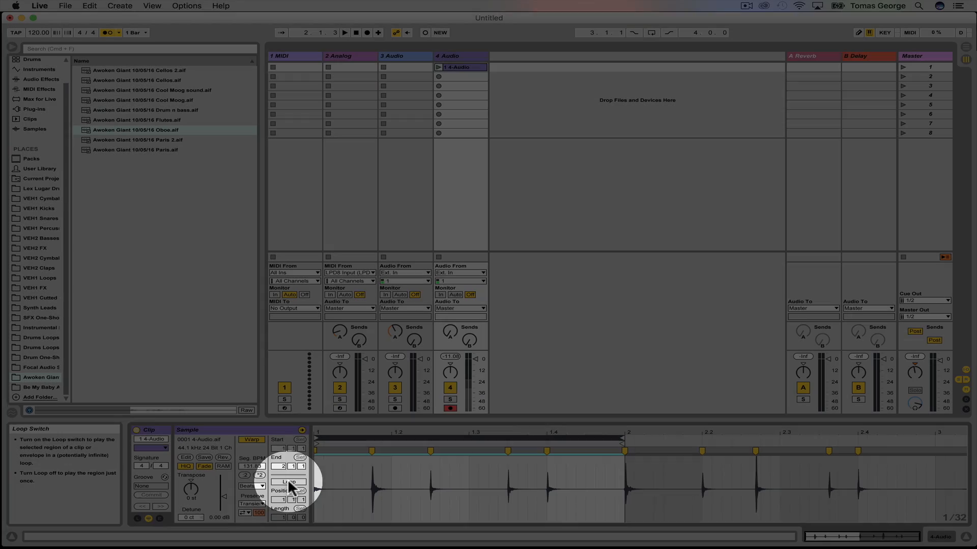
# Turn on looping for the audio clip over one bar from 1.1.1 and launch it
pyautogui.click(288, 481)
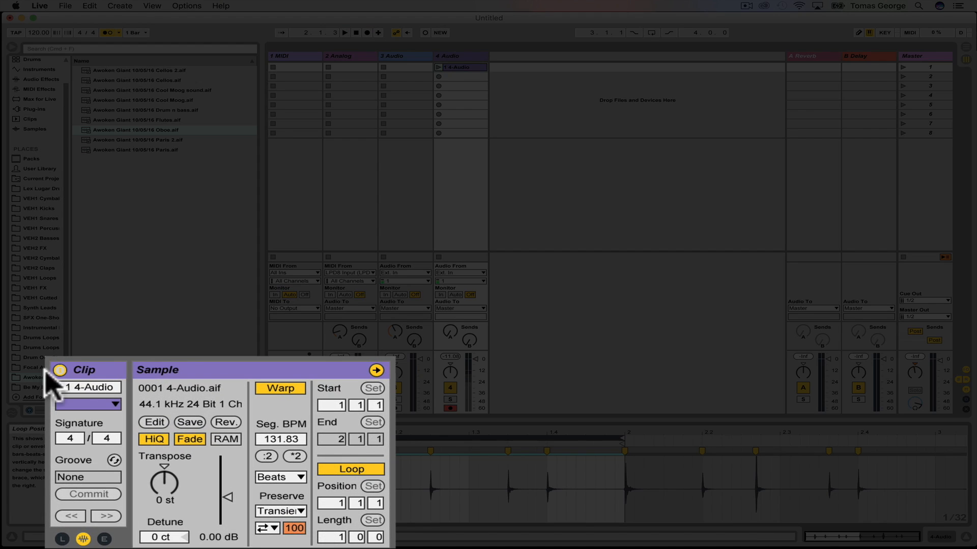
pyautogui.moveTo(338, 504)
pyautogui.mouseDown()
pyautogui.moveTo(338, 529)
pyautogui.moveTo(338, 468)
pyautogui.moveTo(337, 505)
pyautogui.mouseUp()
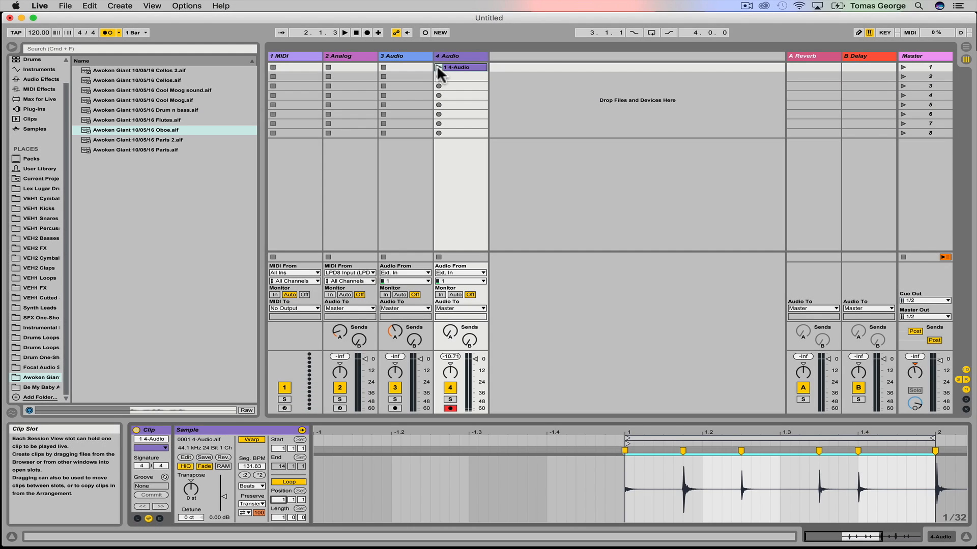
pyautogui.click(438, 67)
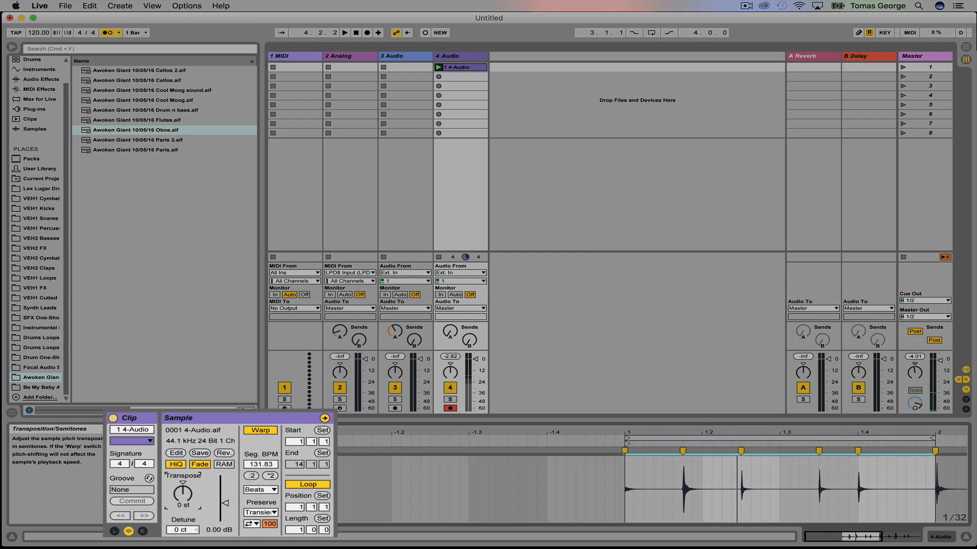
# Try transposing the looping clip upward, settle on -7 st and play it back
pyautogui.moveTo(191, 493); pyautogui.dragTo(191, 470)
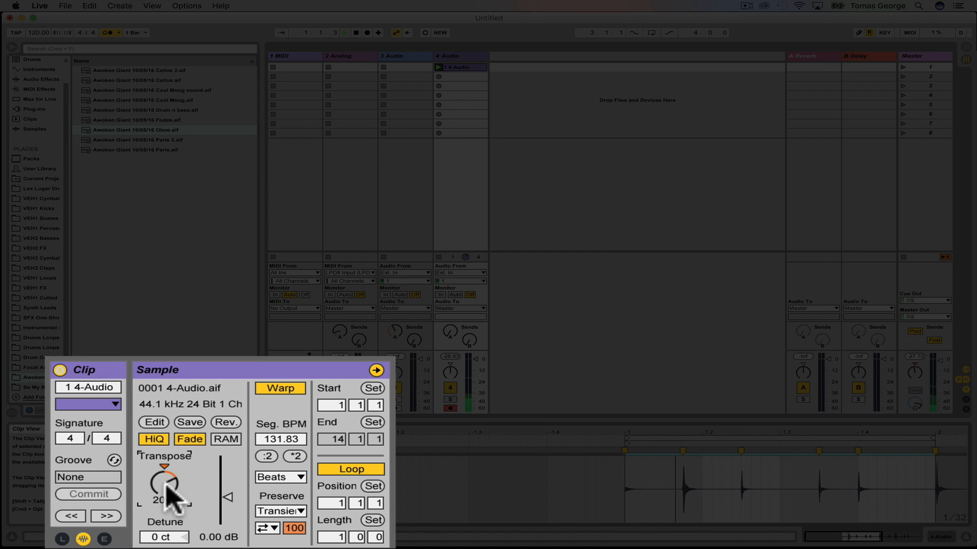
pyautogui.moveTo(171, 496); pyautogui.dragTo(171, 523)
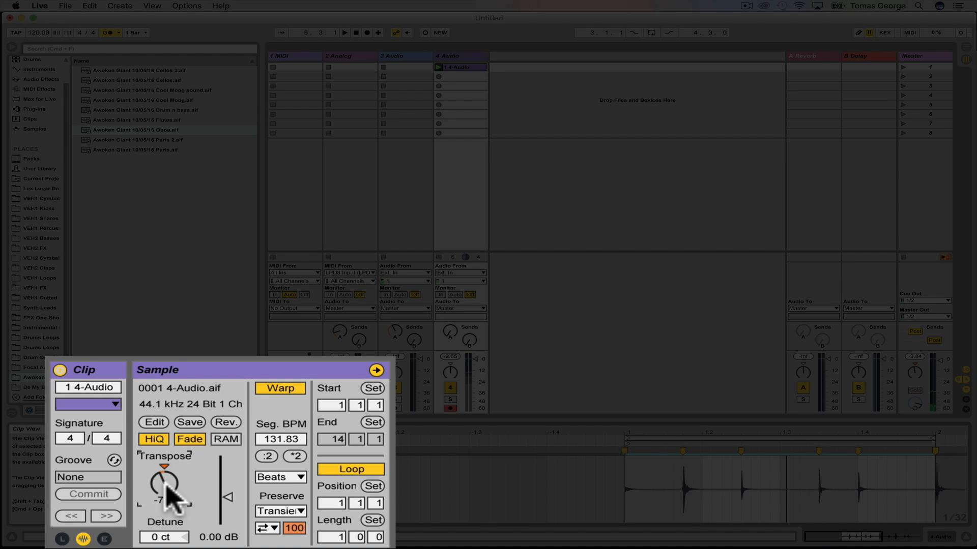
pyautogui.press('space')
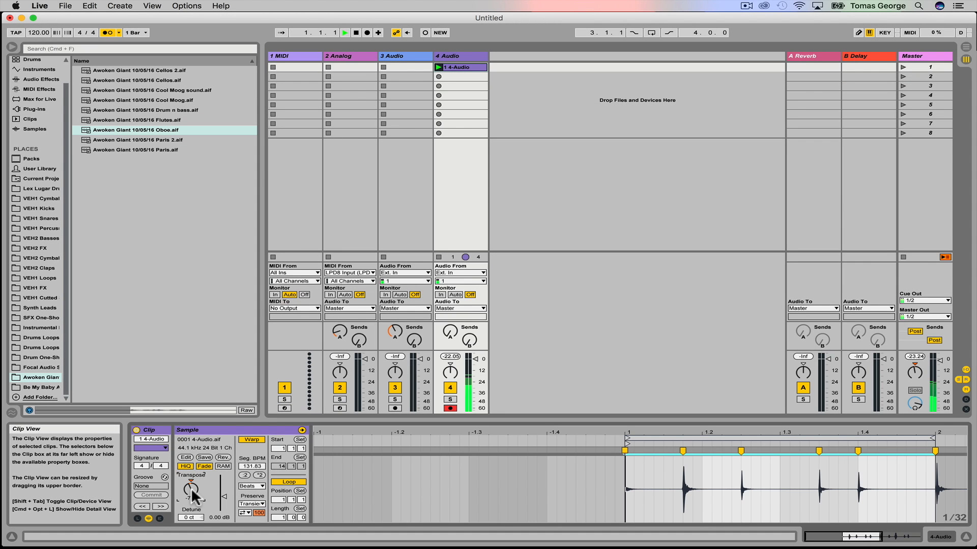
pyautogui.press('space')
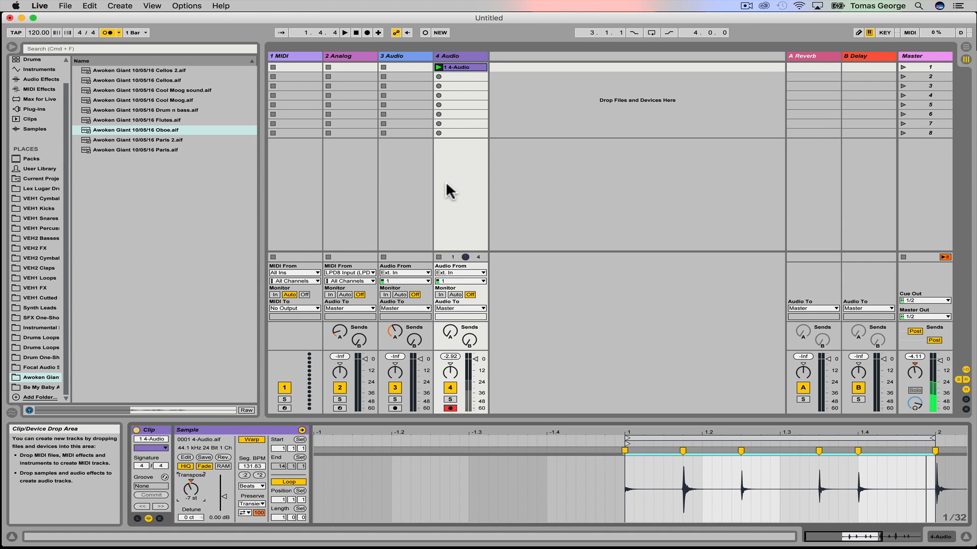
# Disarm recording on the 4 Audio track and select the 1 MIDI track
pyautogui.click(288, 53)
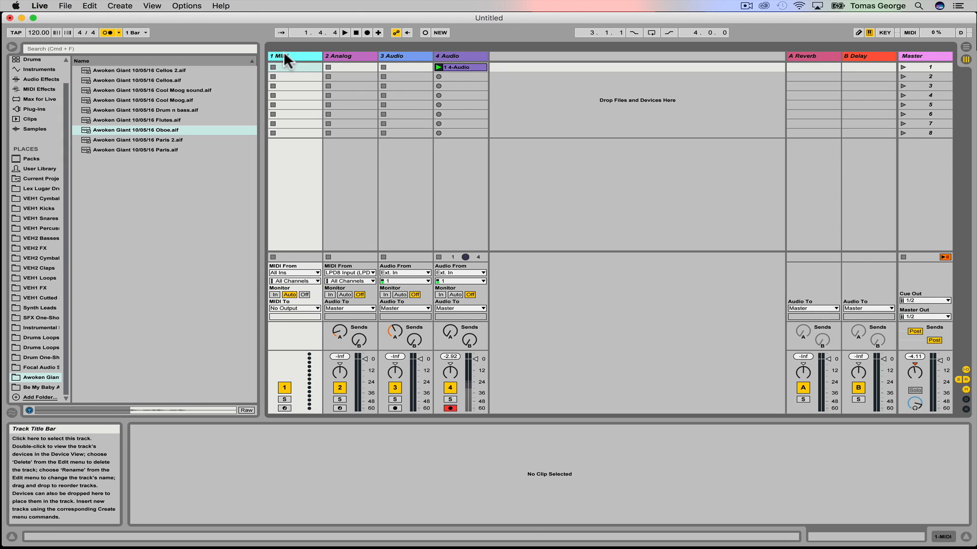
pyautogui.click(449, 407)
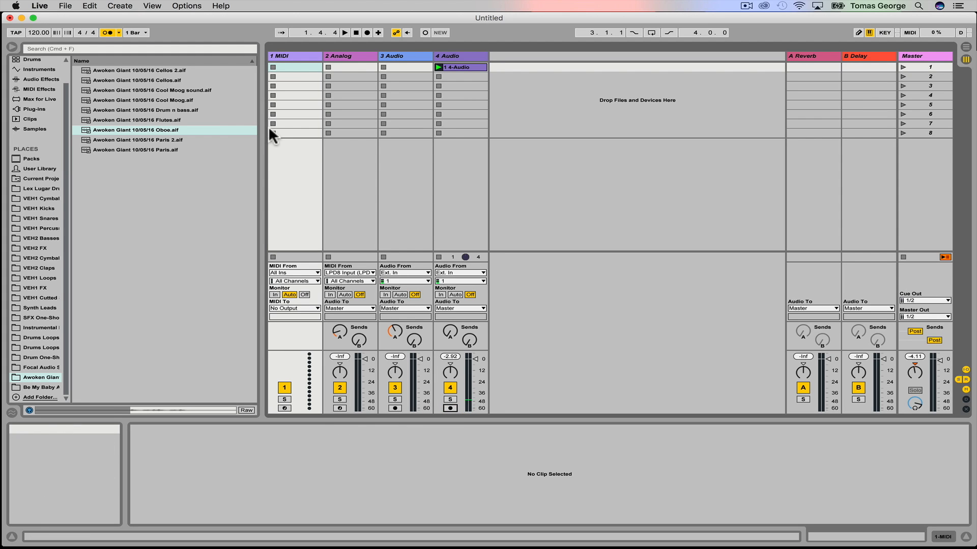
pyautogui.click(289, 53)
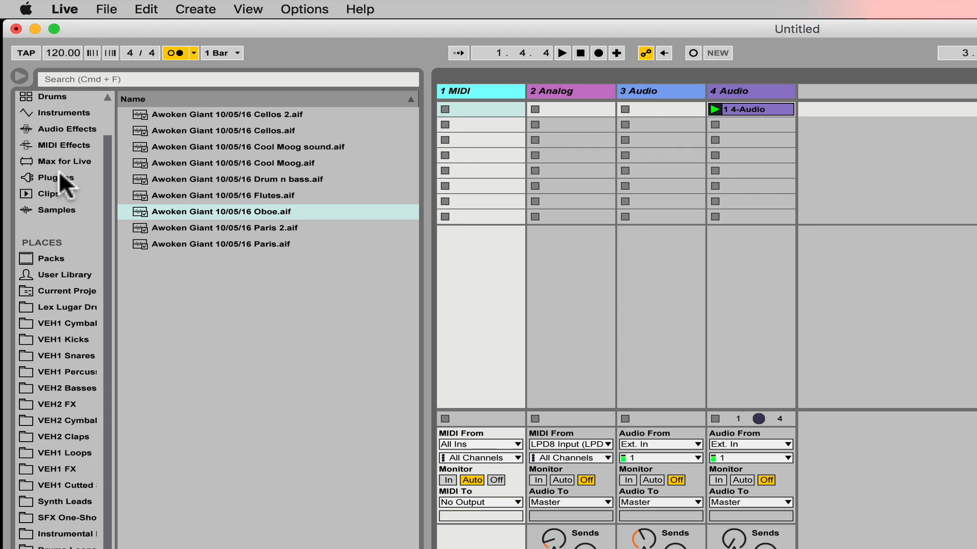
# Load the Analog instrument from the Instruments category onto the 1 MIDI track
pyautogui.scroll(2, 59, 176)
pyautogui.click(57, 148)
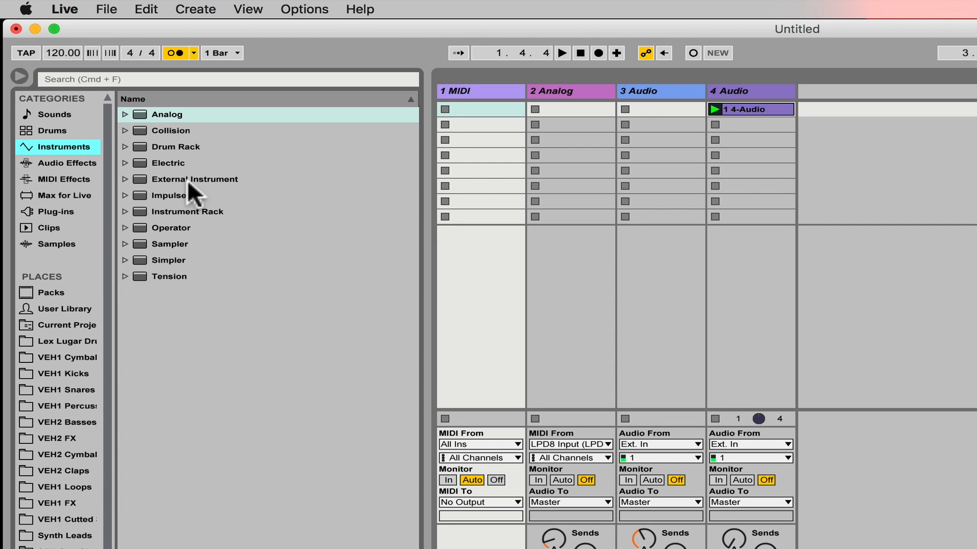
pyautogui.click(169, 113)
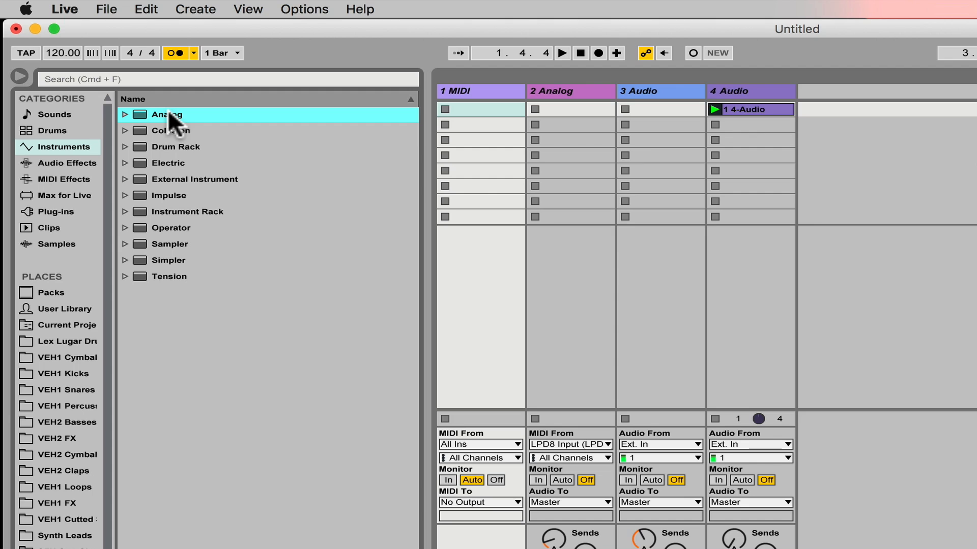
pyautogui.moveTo(168, 109); pyautogui.dragTo(469, 87)
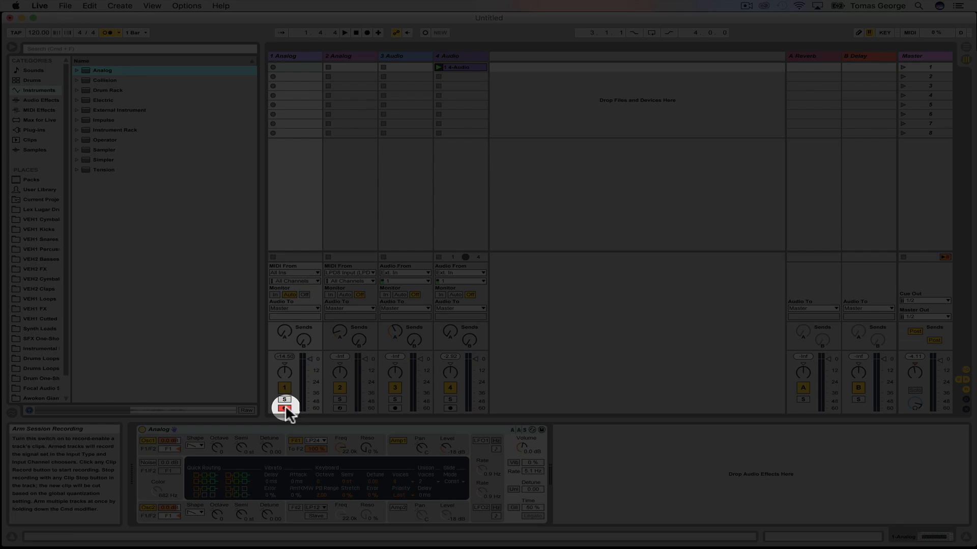
# Record a MIDI clip in the first slot of the 1 Analog track, stop playback and open the clip's notes
pyautogui.click(272, 67)
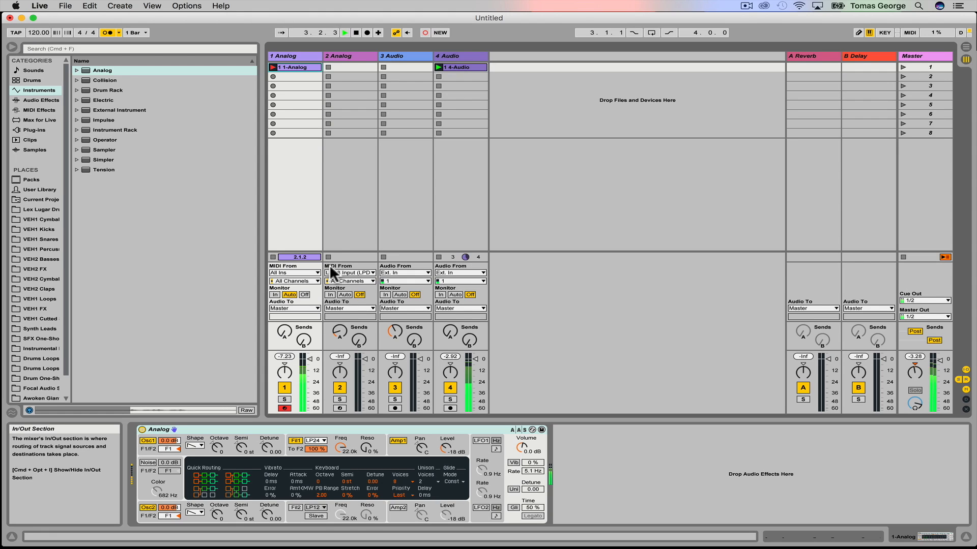
pyautogui.press('space')
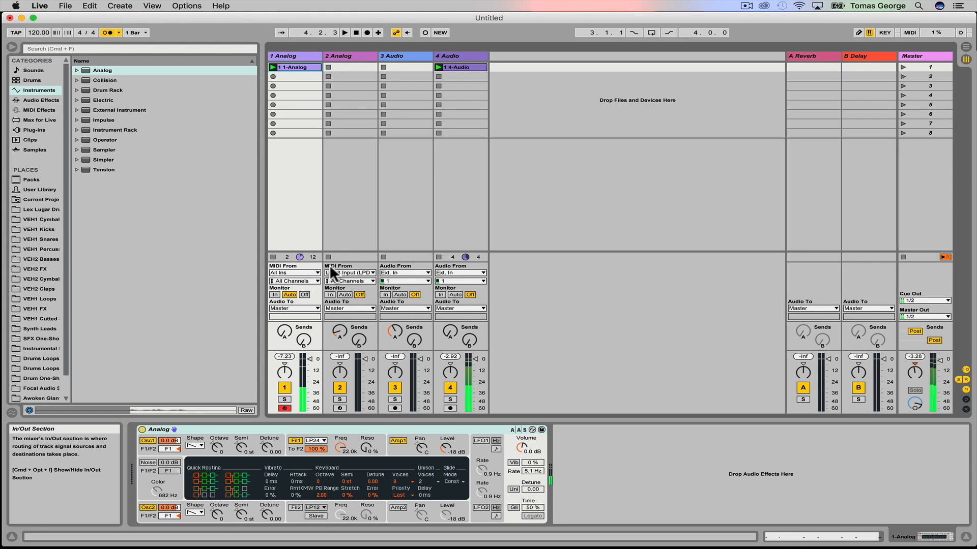
pyautogui.click(295, 65)
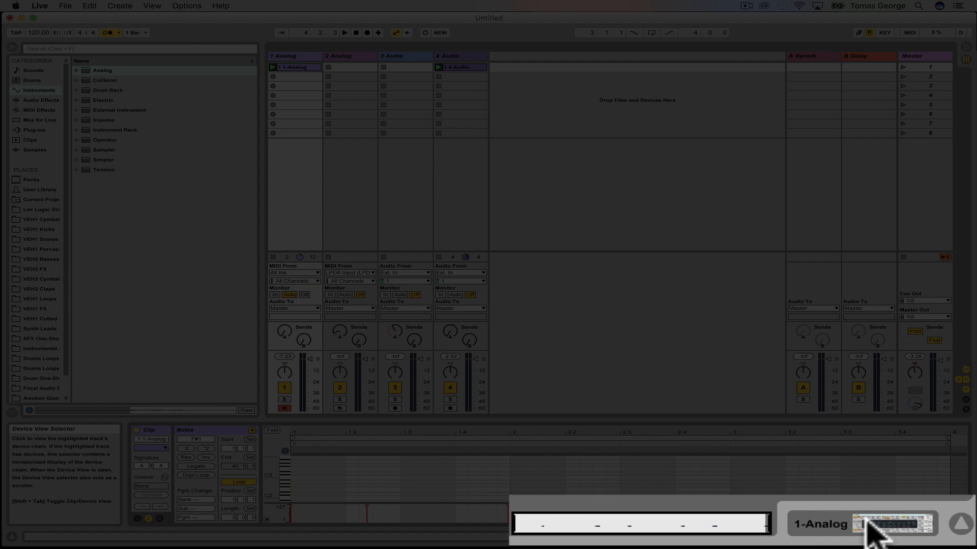
# Switch to the Analog device and back to the clip's notes, and enlarge the note editor to show the full pitch range
pyautogui.click(868, 521)
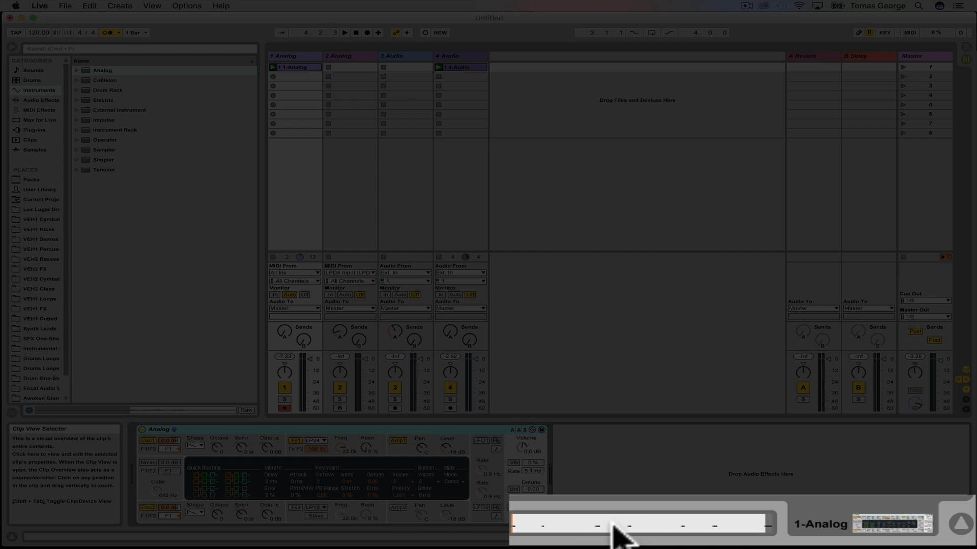
pyautogui.click(703, 526)
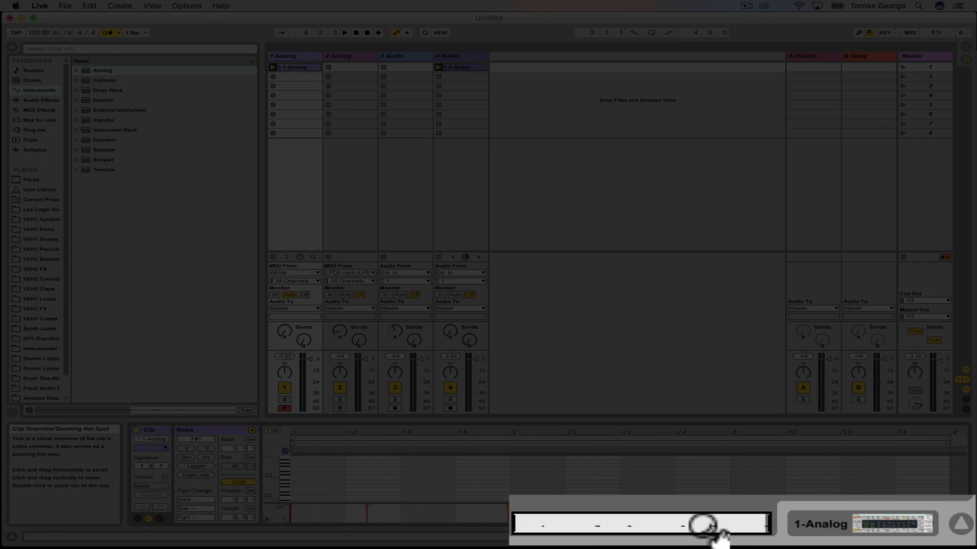
pyautogui.scroll(-2, 557, 475)
pyautogui.scroll(-2, 557, 475)
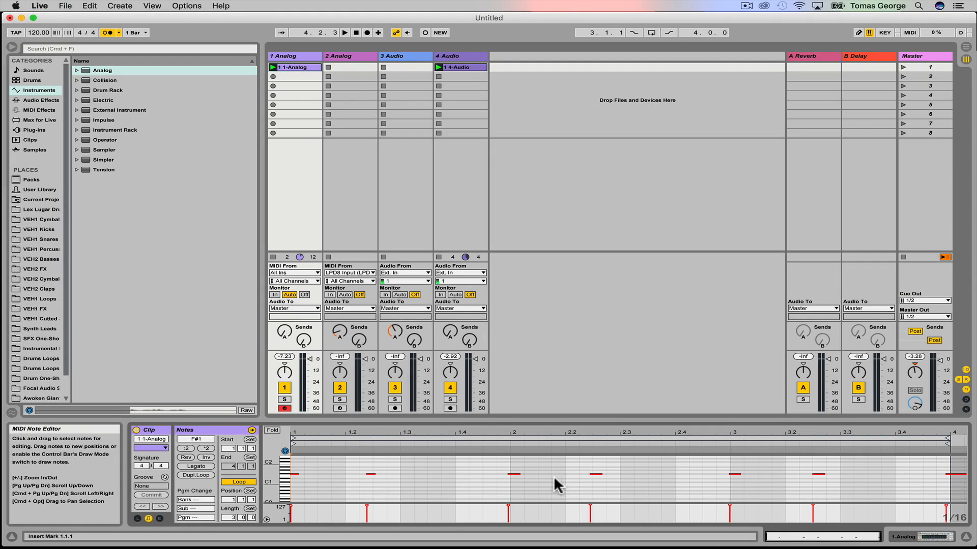
pyautogui.click(515, 475)
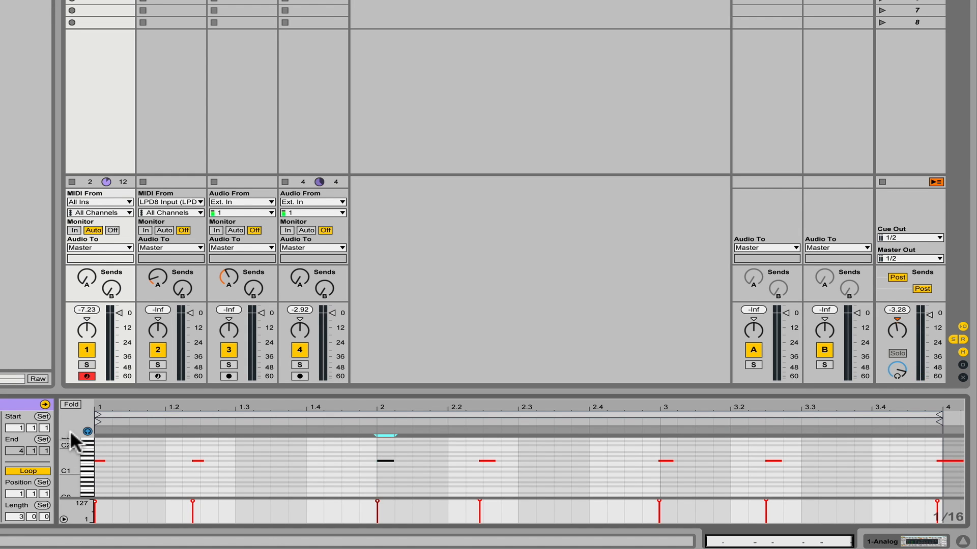
pyautogui.moveTo(103, 389); pyautogui.dragTo(91, 5)
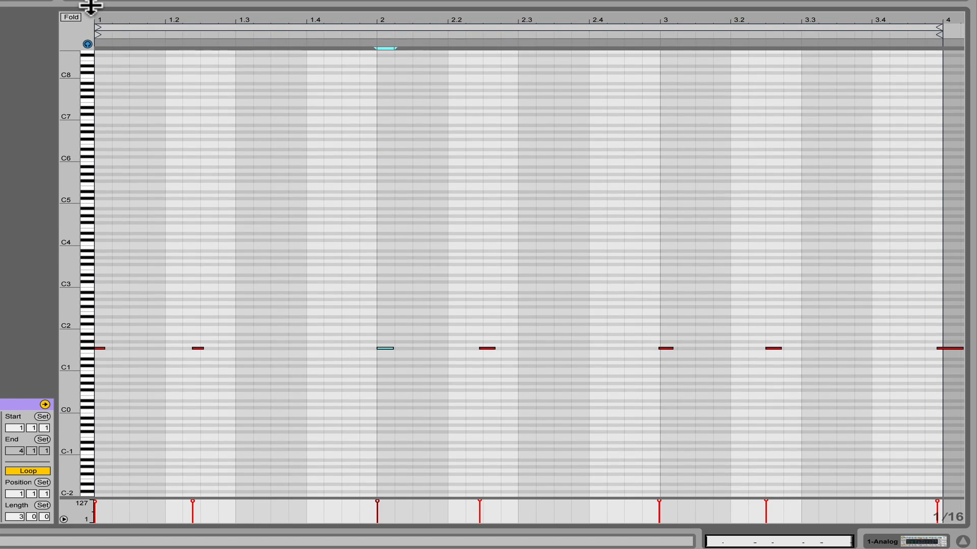
# Move the clip's first note up one semitone to G1 and delete the last note near bar 4
pyautogui.moveTo(97, 344)
pyautogui.mouseDown()
pyautogui.moveTo(100, 255)
pyautogui.moveTo(98, 383)
pyautogui.moveTo(101, 346)
pyautogui.mouseUp()
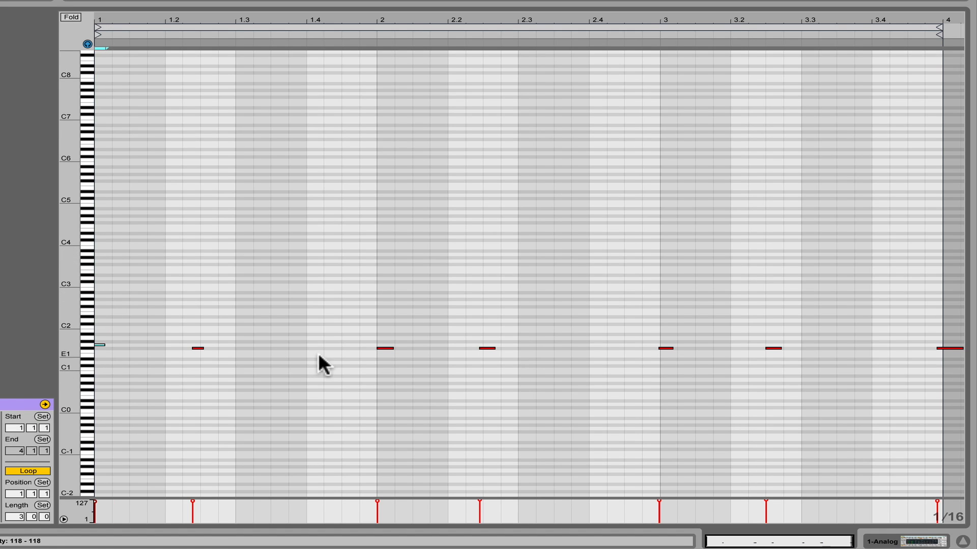
pyautogui.click(950, 349)
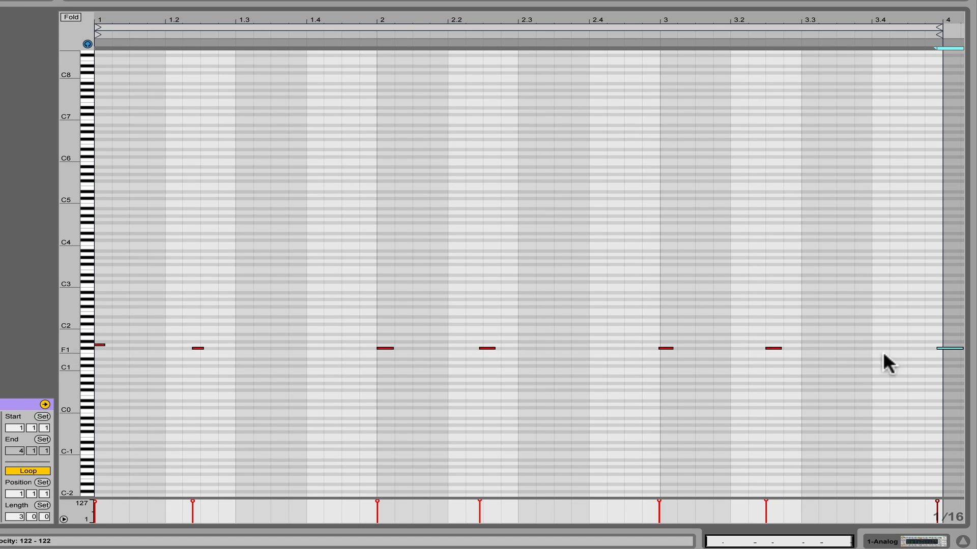
pyautogui.click(770, 343)
pyautogui.doubleClick(950, 347)
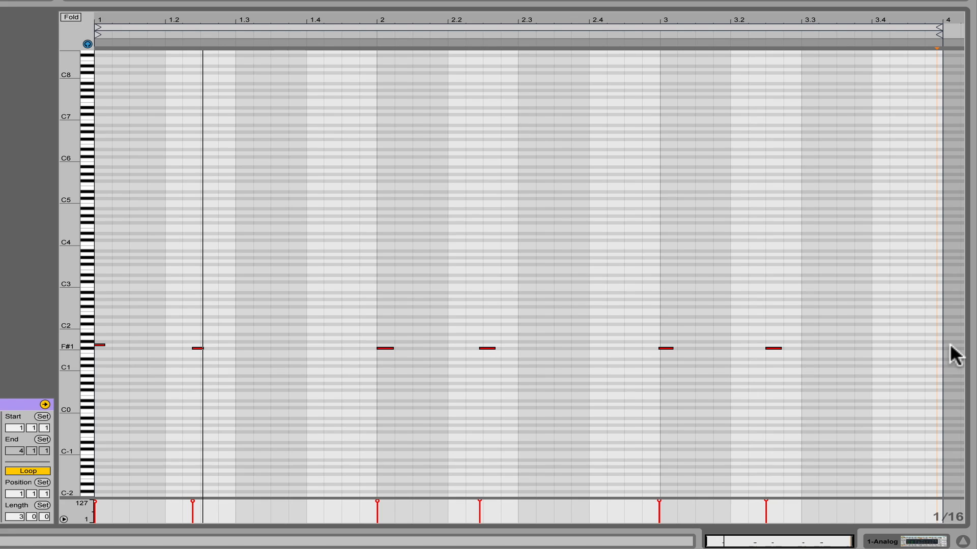
pyautogui.click(770, 346)
pyautogui.moveTo(770, 347)
pyautogui.mouseDown()
pyautogui.moveTo(787, 347)
pyautogui.moveTo(769, 349)
pyautogui.mouseUp()
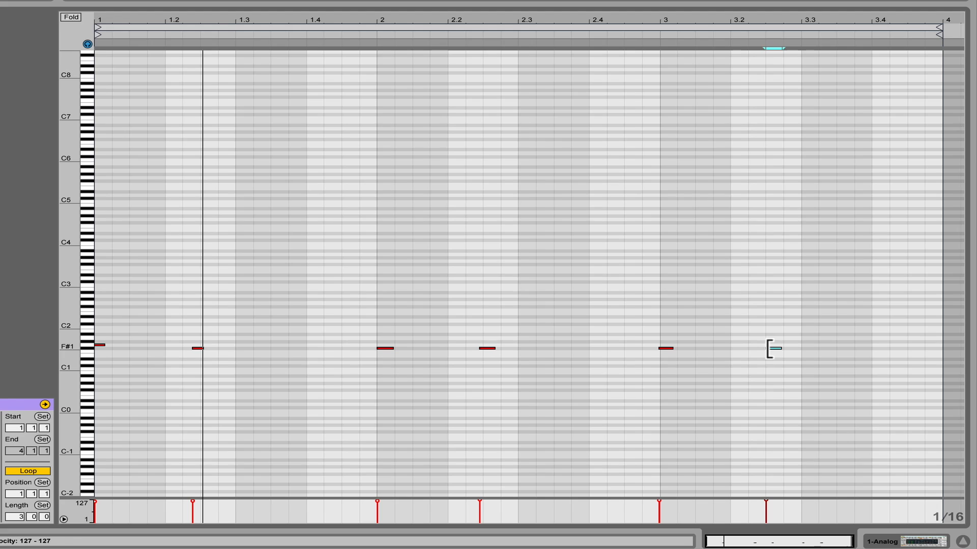
pyautogui.click(767, 391)
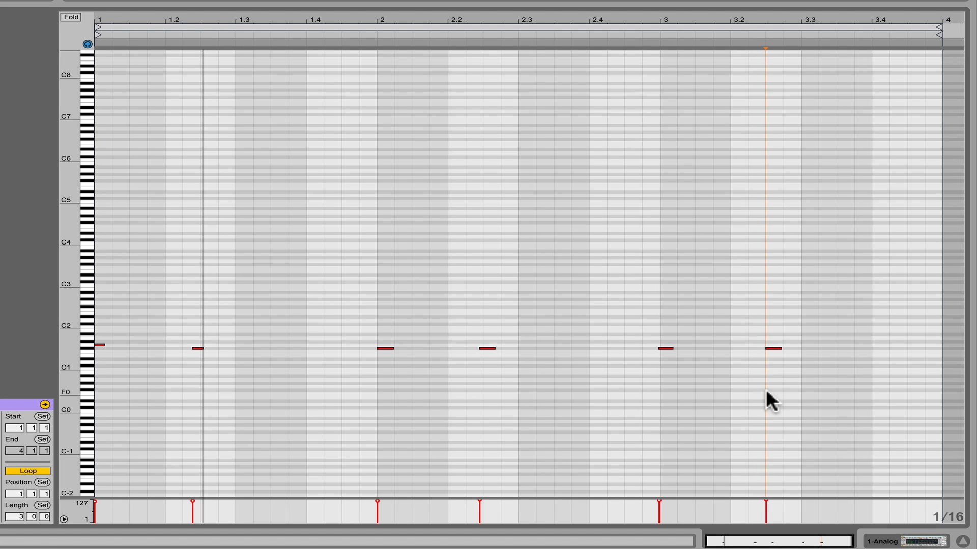
pyautogui.moveTo(837, 434); pyautogui.dragTo(86, 293)
pyautogui.click(136, 301)
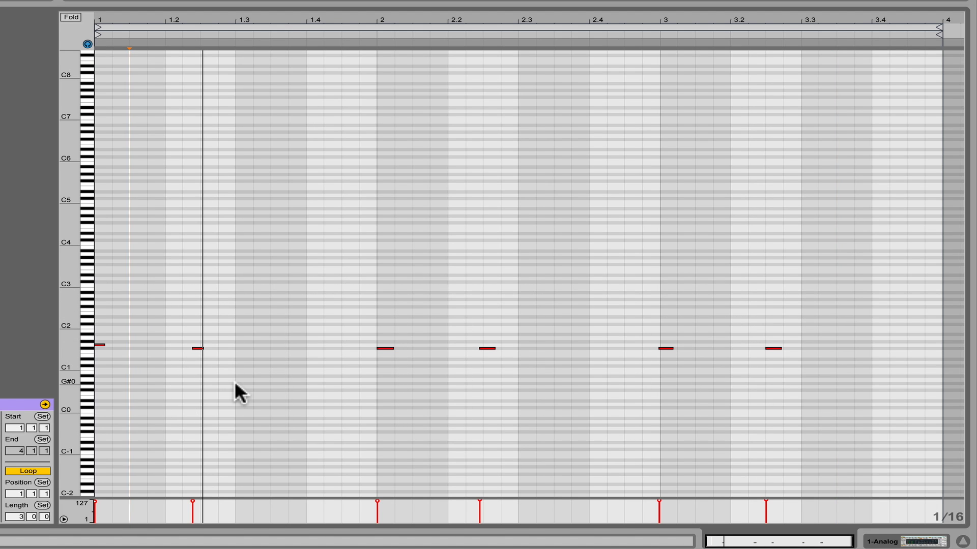
# Quantize all notes in the MIDI clip to 1/16, adjusting note starts by 100%
pyautogui.press('super+a')
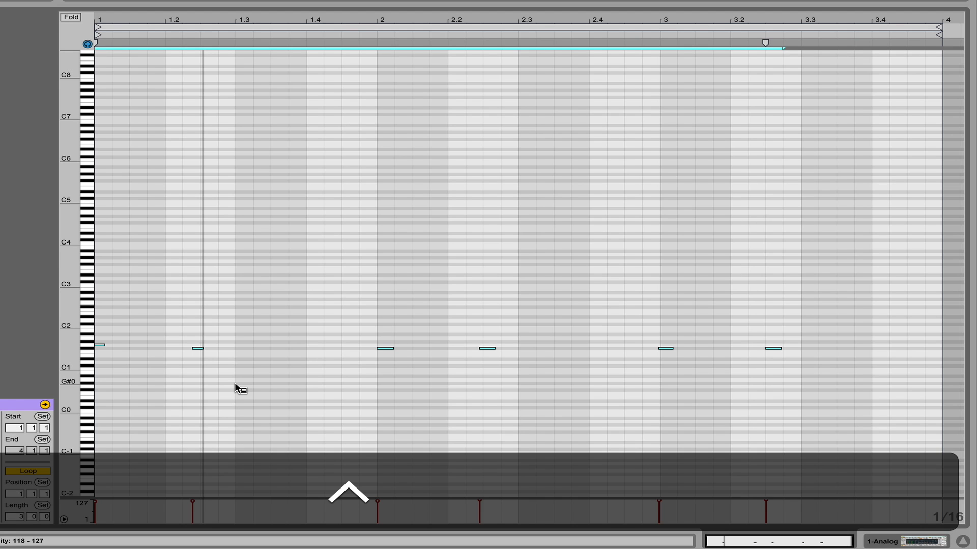
pyautogui.keyDown('ctrl'); pyautogui.click(235, 383); pyautogui.keyUp('ctrl')
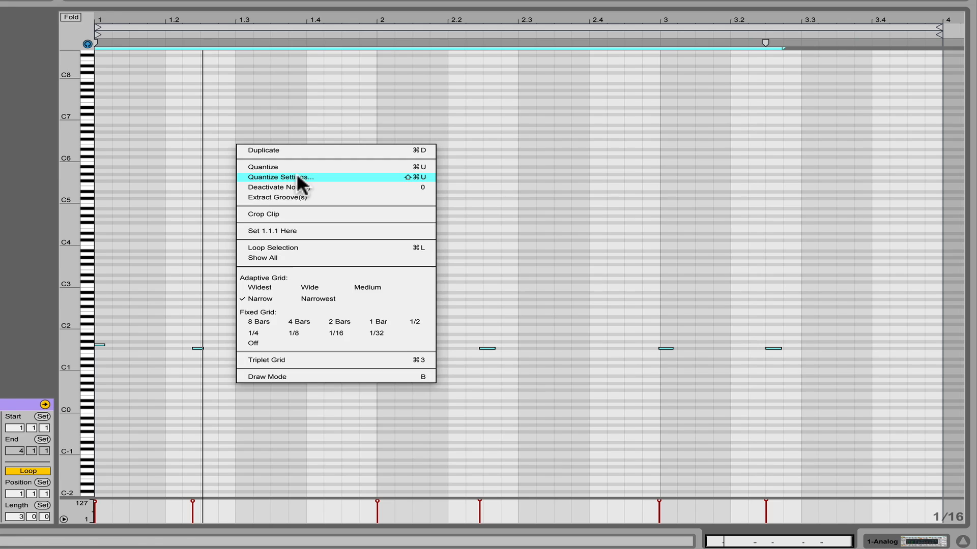
pyautogui.click(297, 173)
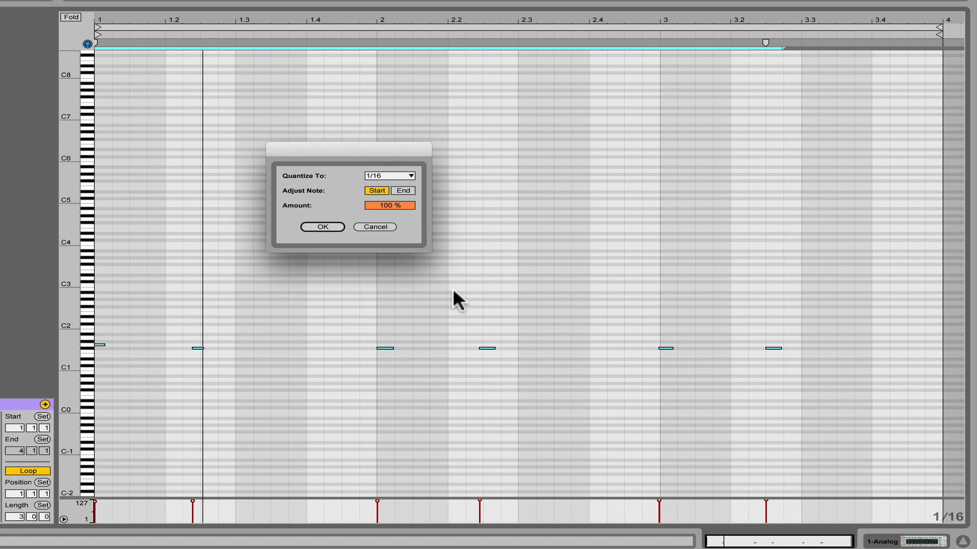
pyautogui.click(317, 227)
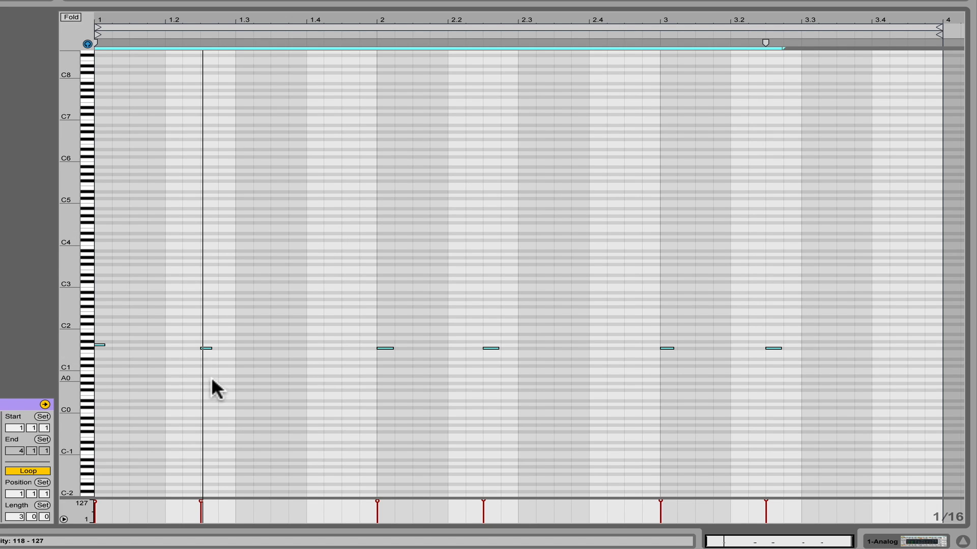
# Move the clip's first note to C2, the second and fourth notes to G#1, and the third note to B1
pyautogui.press('space')
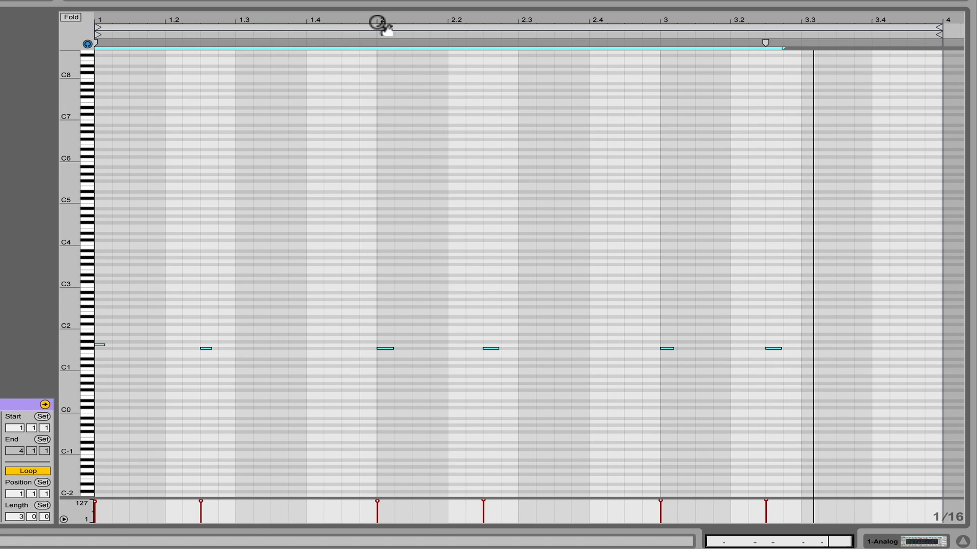
pyautogui.click(220, 27)
pyautogui.moveTo(96, 342); pyautogui.dragTo(106, 326)
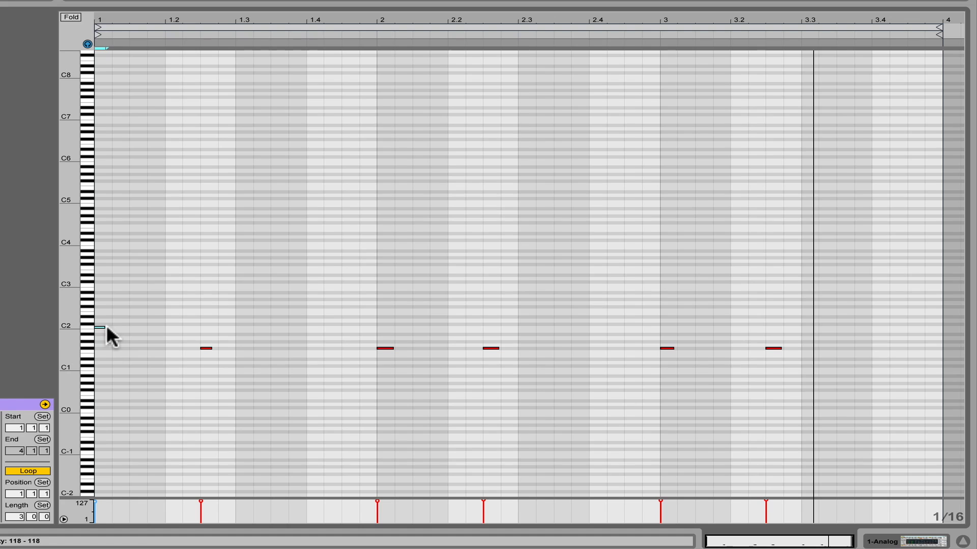
pyautogui.moveTo(204, 348); pyautogui.dragTo(204, 344)
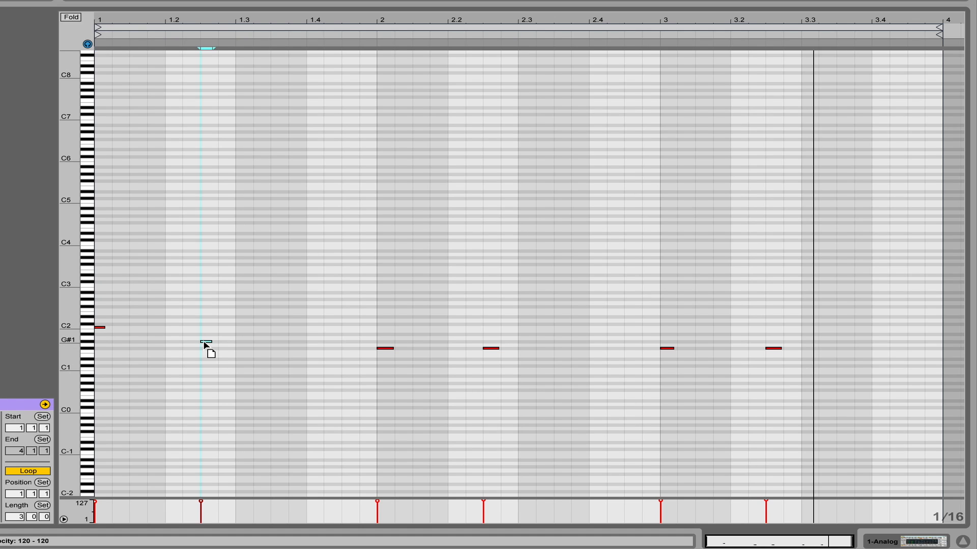
pyautogui.moveTo(383, 348); pyautogui.dragTo(383, 330)
pyautogui.moveTo(488, 348); pyautogui.dragTo(491, 328)
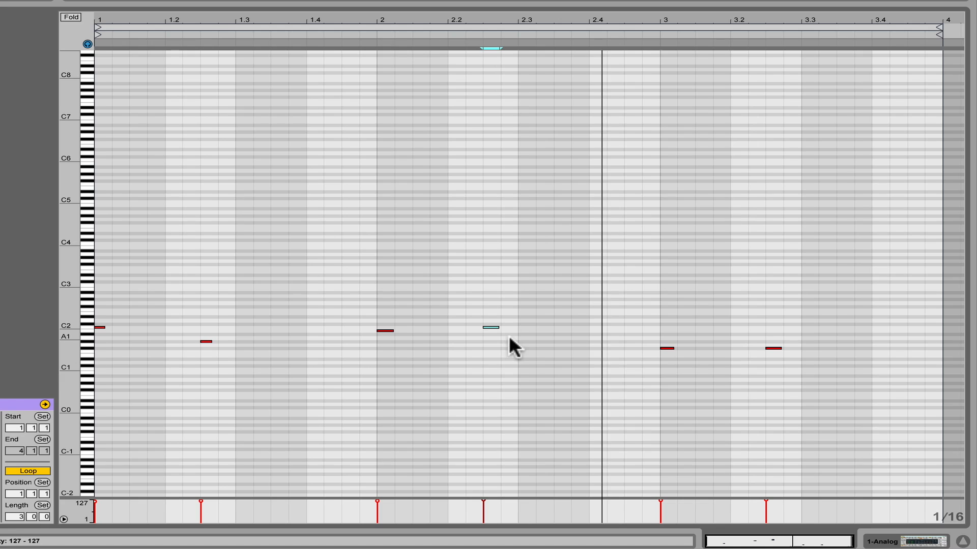
pyautogui.moveTo(487, 325); pyautogui.dragTo(487, 339)
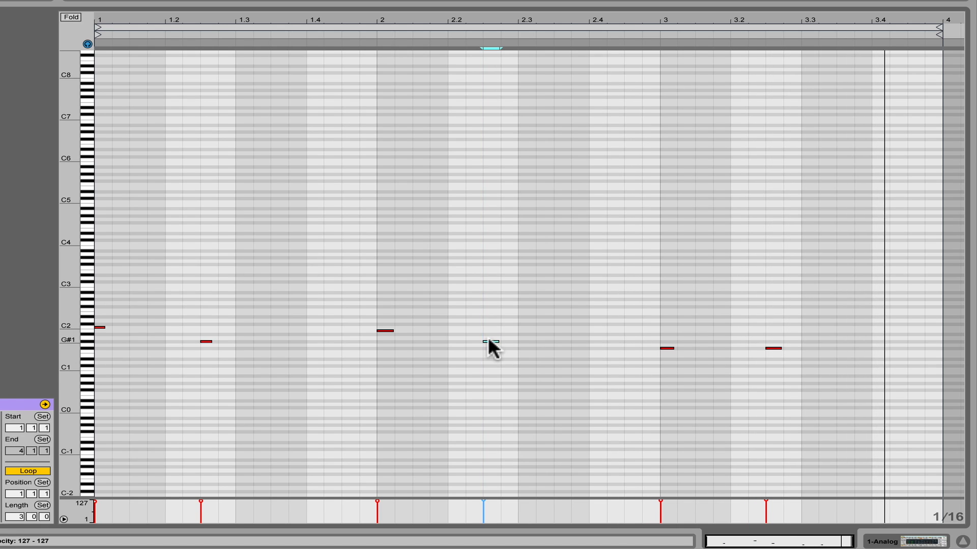
pyautogui.click(429, 284)
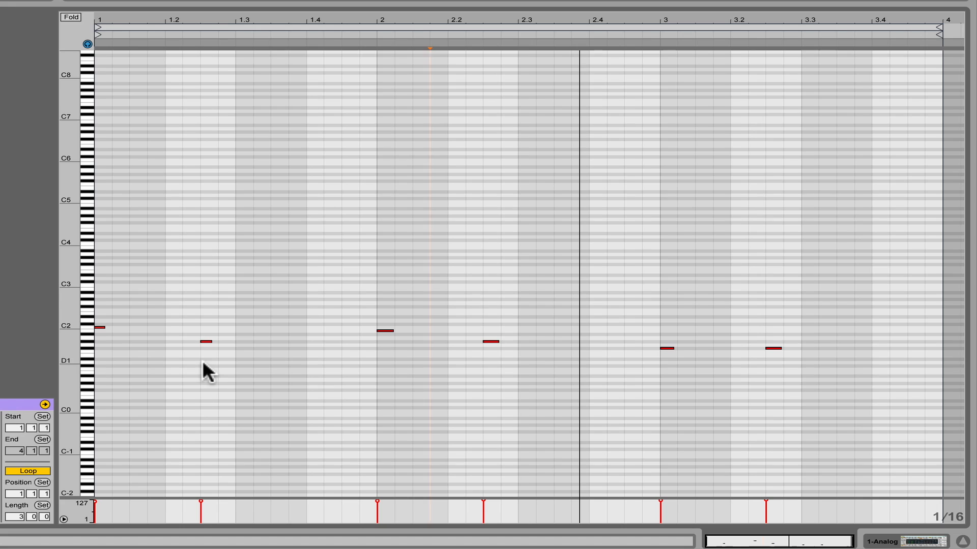
# Raise the second and fourth notes to A1 and play the clip back
pyautogui.moveTo(202, 342); pyautogui.dragTo(205, 337)
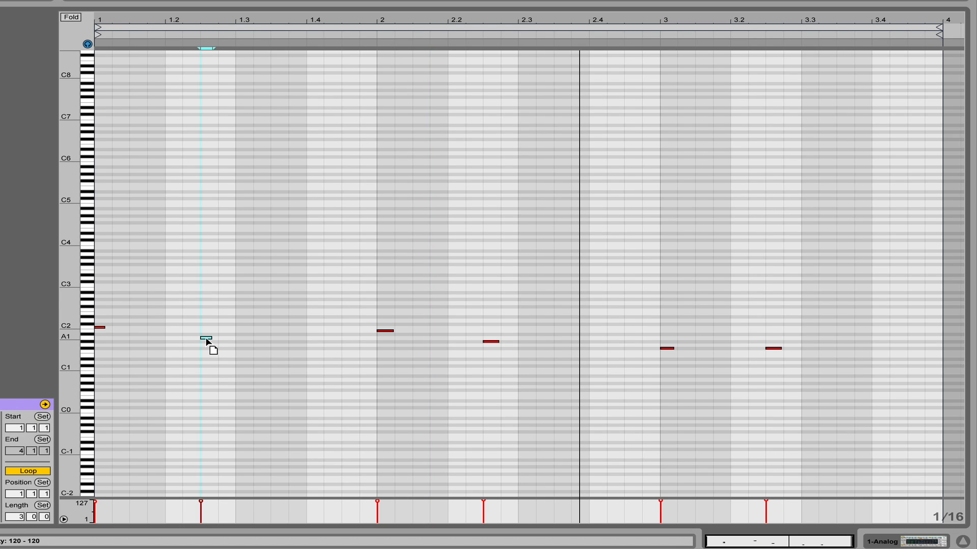
pyautogui.moveTo(492, 341); pyautogui.dragTo(493, 337)
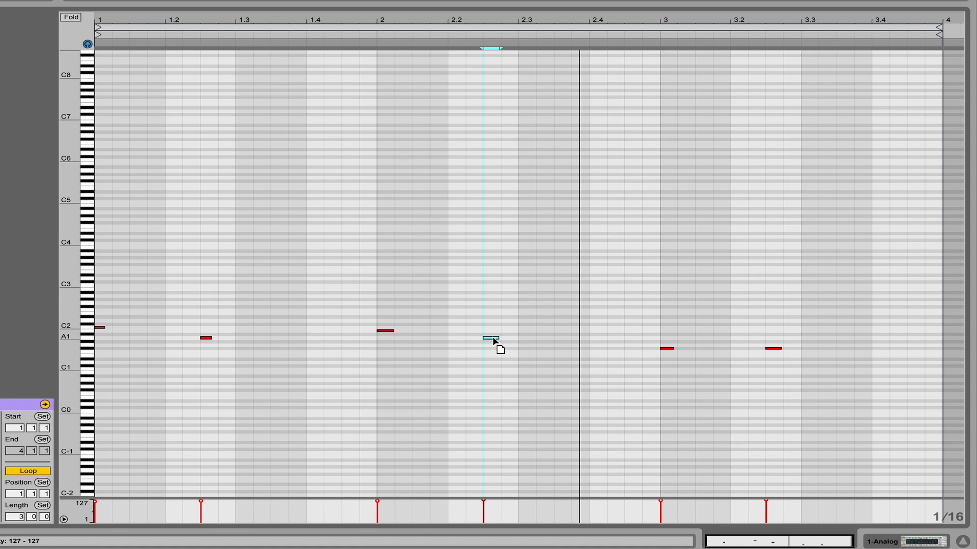
pyautogui.click(351, 261)
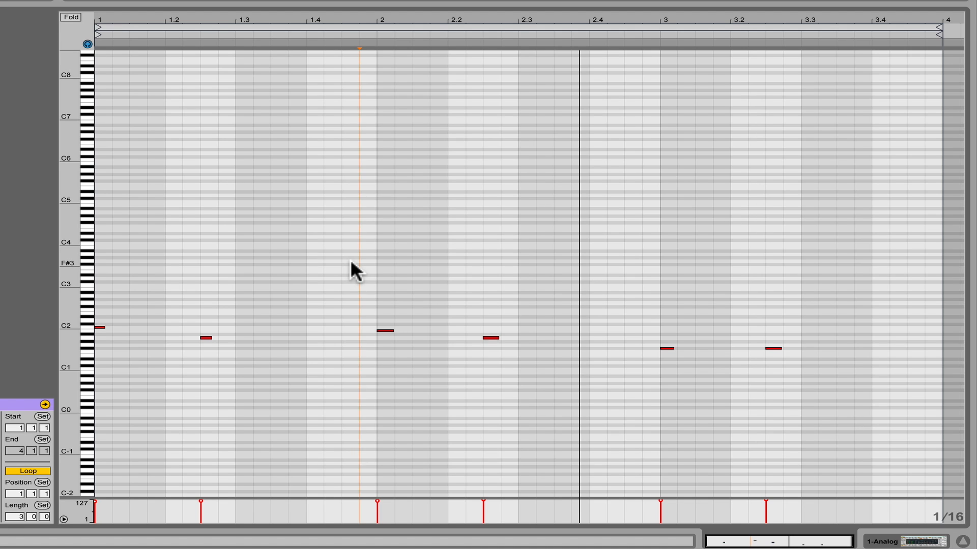
pyautogui.press('space')
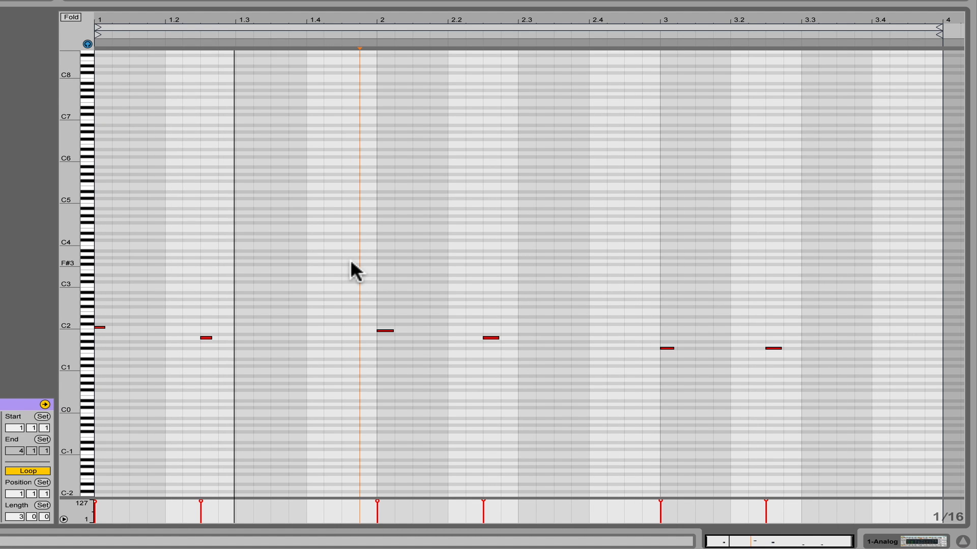
pyautogui.press('space')
# Move the second and fourth notes down to C1 and the third note up to C2, and shrink the note editor
pyautogui.click(205, 337)
pyautogui.moveTo(204, 337); pyautogui.dragTo(204, 369)
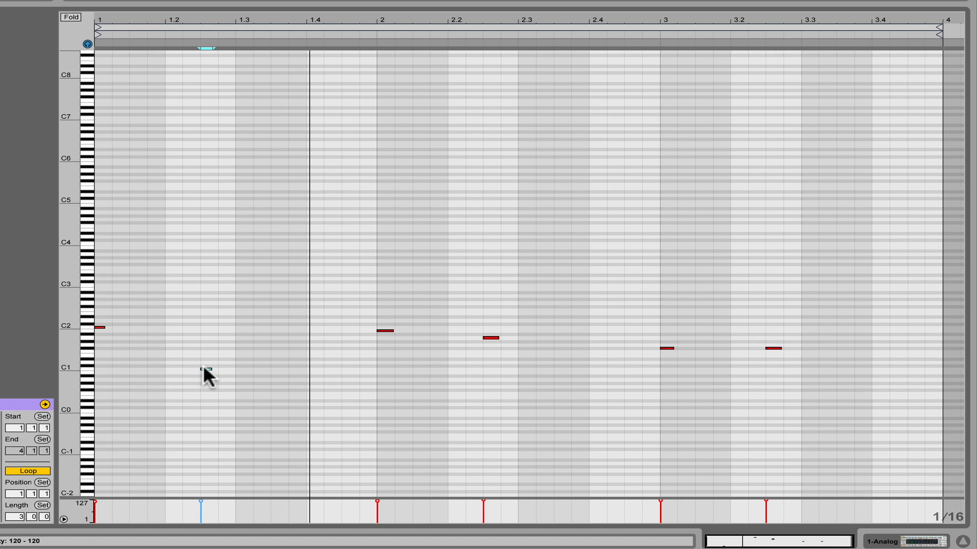
pyautogui.moveTo(487, 337); pyautogui.dragTo(488, 370)
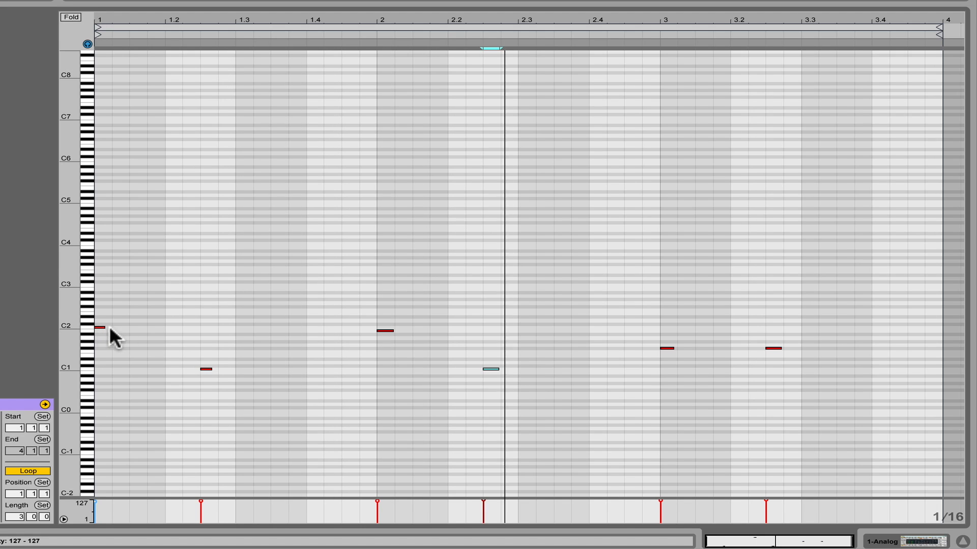
pyautogui.moveTo(383, 330); pyautogui.dragTo(383, 326)
pyautogui.click(404, 364)
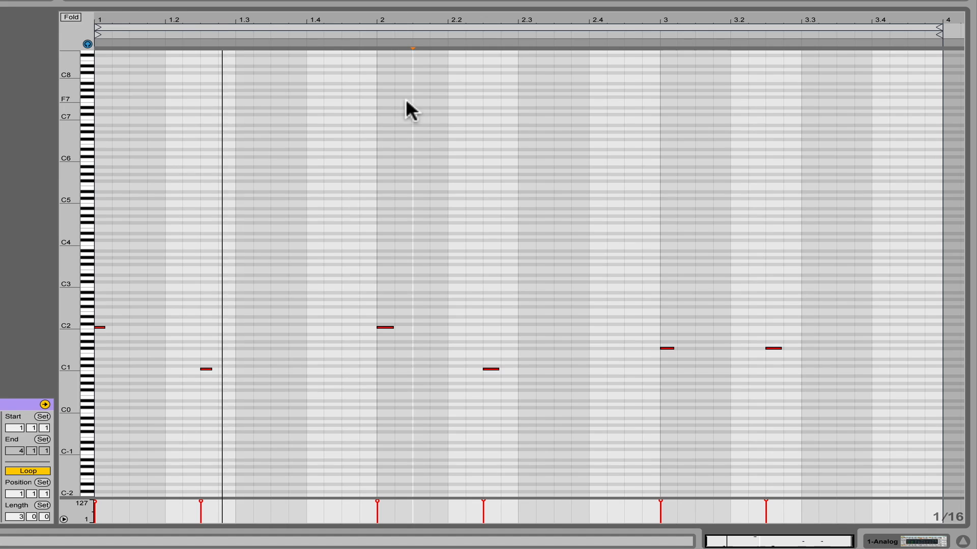
pyautogui.moveTo(390, 6); pyautogui.dragTo(321, 344)
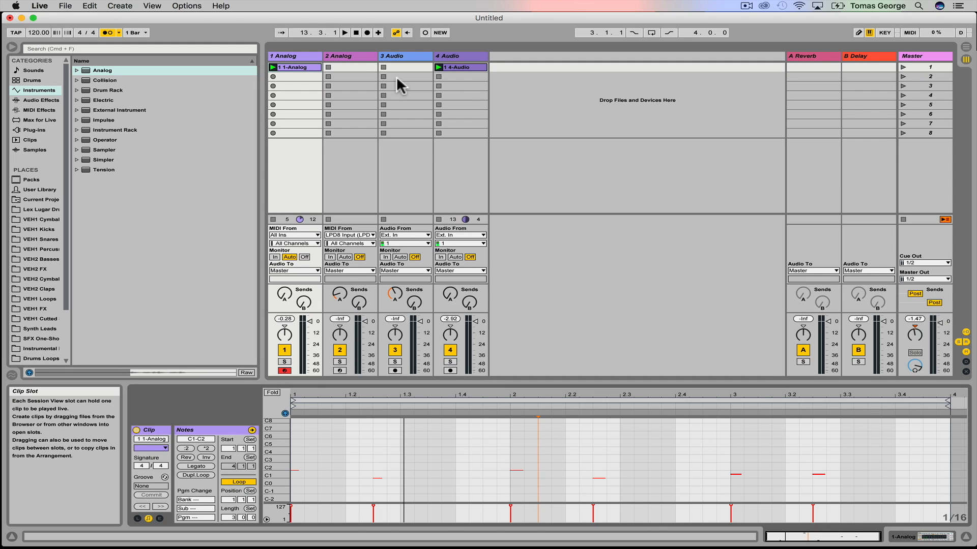
# Browse the audio effects and add Simple Delay to the 4 Audio track
pyautogui.click(458, 56)
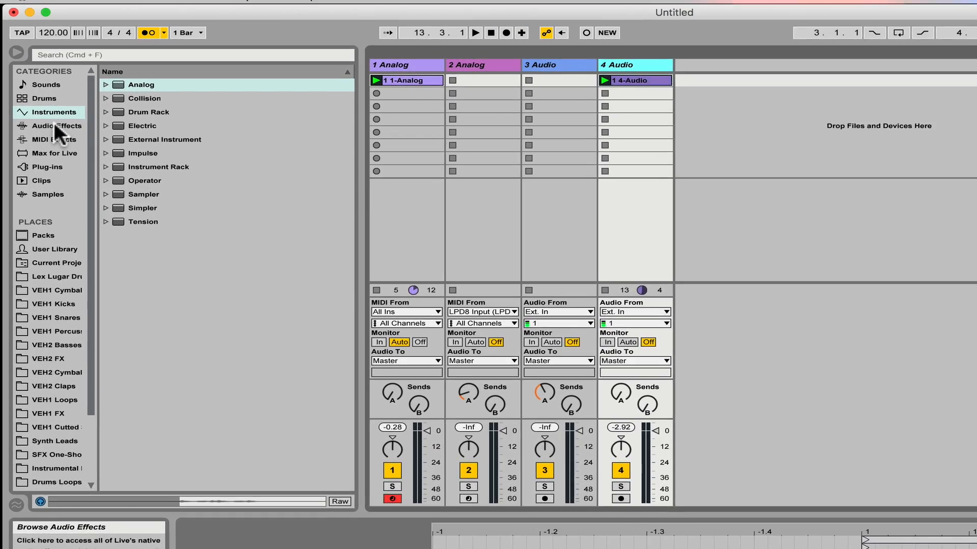
pyautogui.click(40, 100)
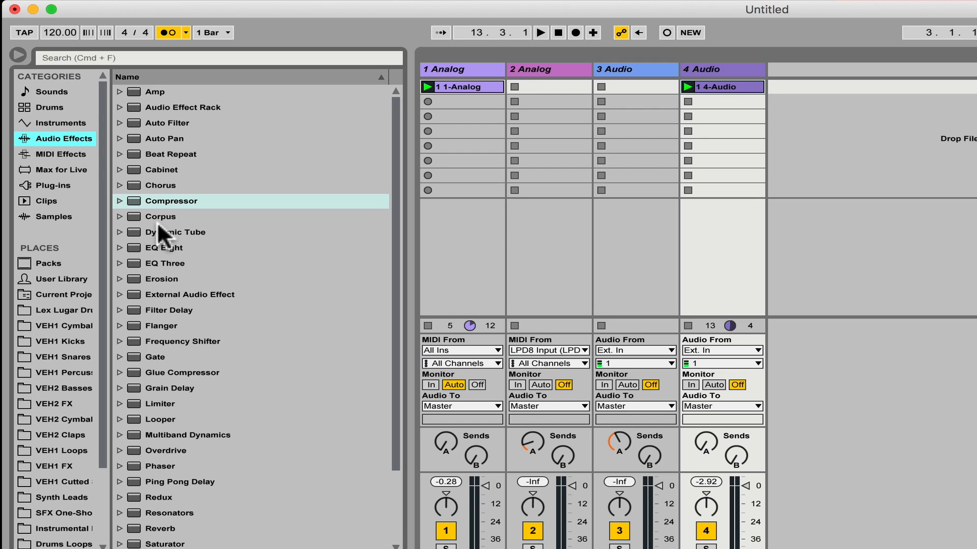
pyautogui.scroll(-5, 156, 221)
pyautogui.scroll(5, 156, 222)
pyautogui.scroll(-5, 157, 222)
pyautogui.scroll(5, 157, 221)
pyautogui.scroll(-3, 253, 439)
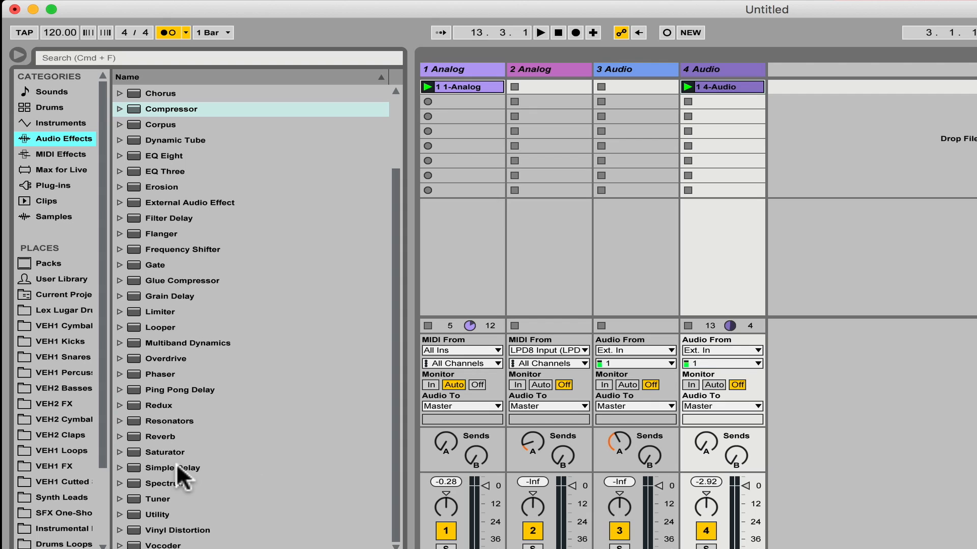
pyautogui.click(161, 465)
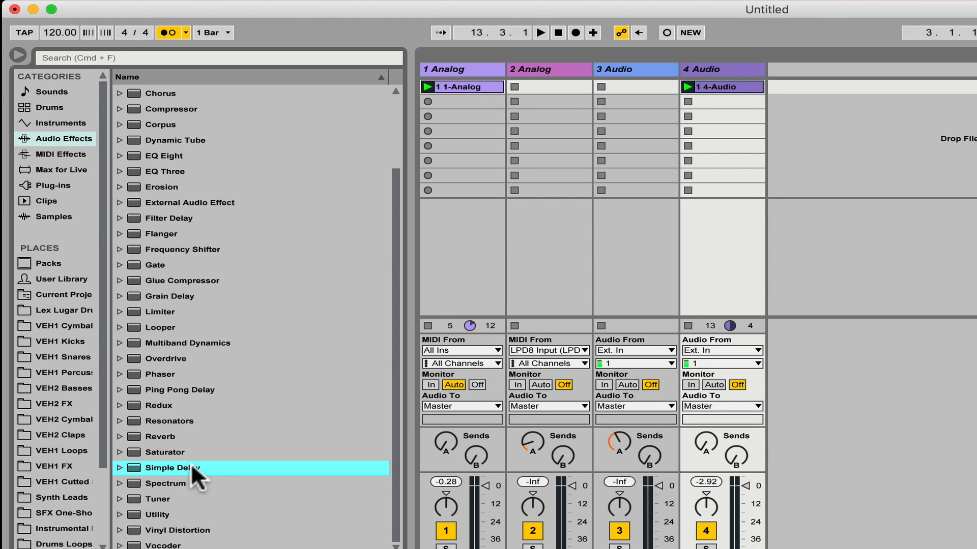
pyautogui.moveTo(664, 87); pyautogui.dragTo(725, 80)
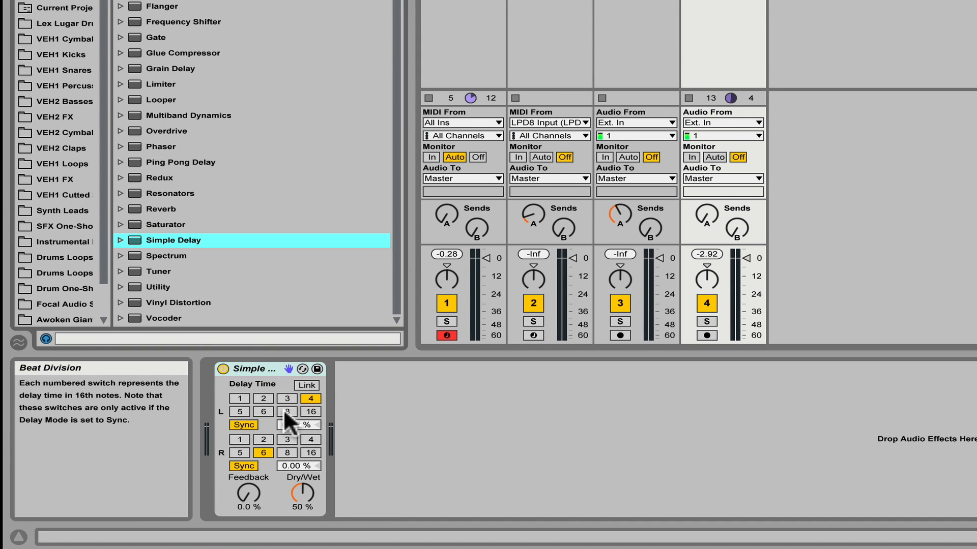
# Raise Simple Delay's Dry/Wet to 92% during playback and set the 1 Analog track's volume slightly below 0 dB
pyautogui.click(249, 493)
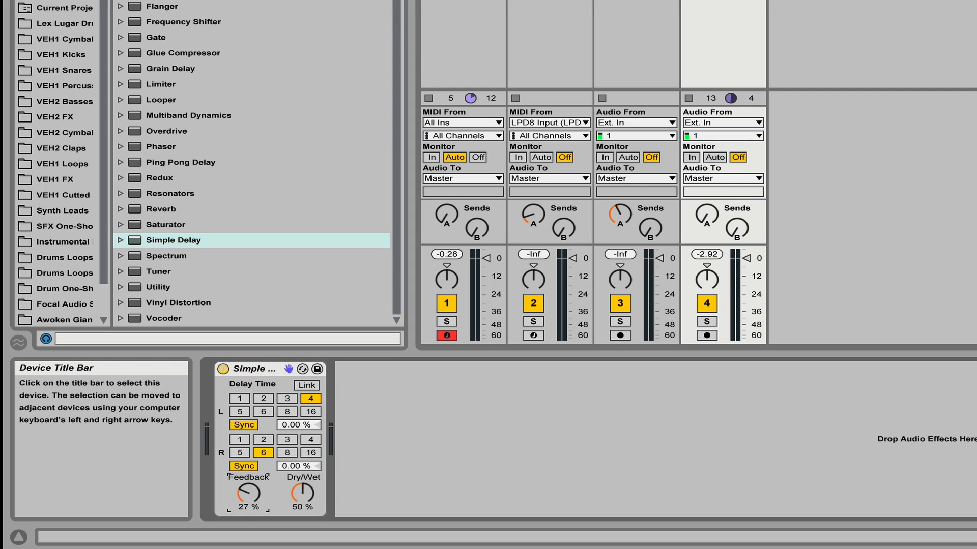
pyautogui.moveTo(302, 493)
pyautogui.mouseDown()
pyautogui.moveTo(302, 481)
pyautogui.moveTo(302, 501)
pyautogui.moveTo(302, 468)
pyautogui.moveTo(302, 508)
pyautogui.moveTo(303, 491)
pyautogui.mouseUp()
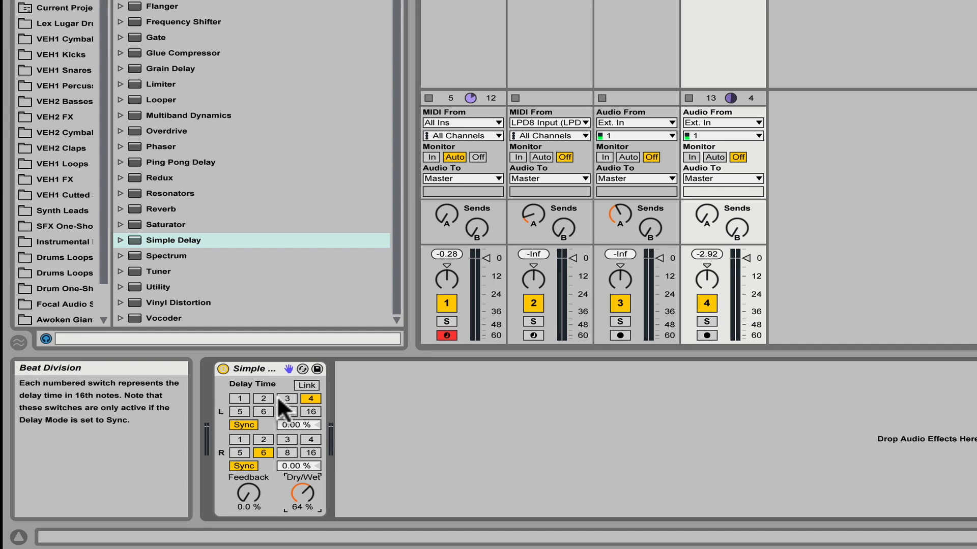
pyautogui.click(283, 451)
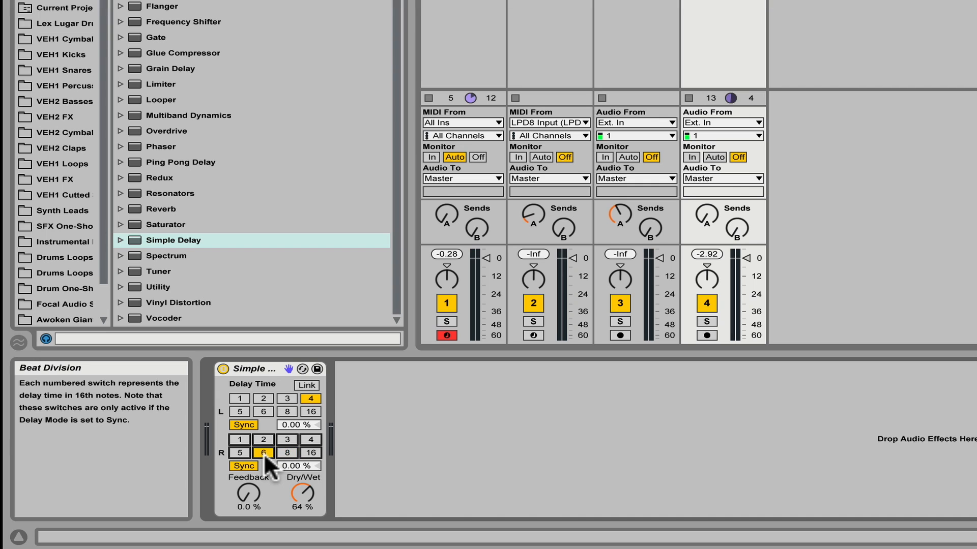
pyautogui.press('space')
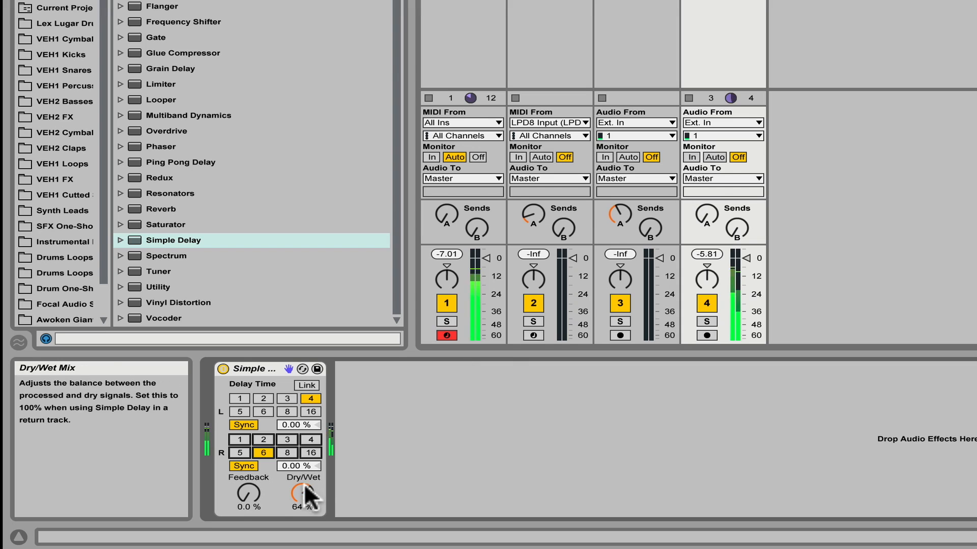
pyautogui.moveTo(303, 486); pyautogui.dragTo(304, 466)
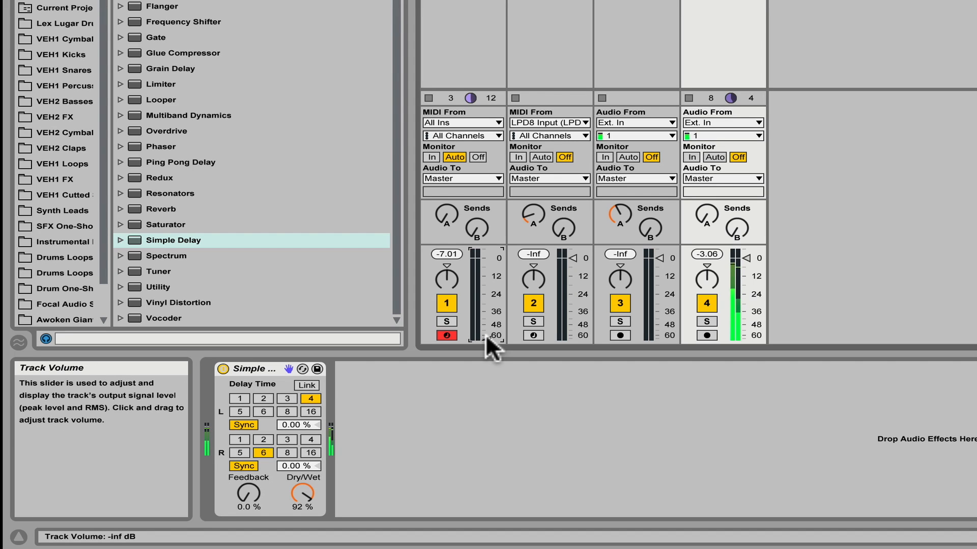
pyautogui.moveTo(486, 339); pyautogui.dragTo(487, 264)
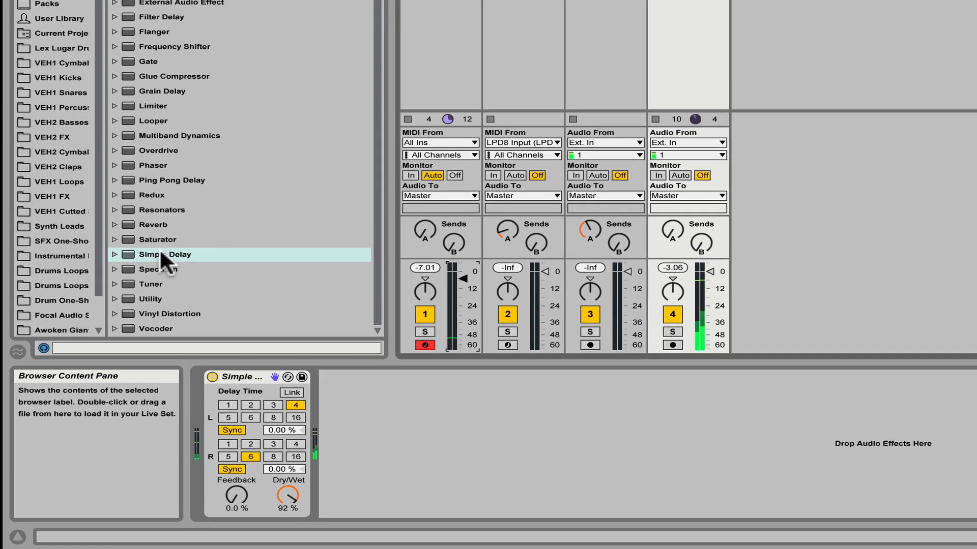
# Add a Simple Delay followed by an Overdrive effect to the 1 Analog track
pyautogui.moveTo(165, 241); pyautogui.dragTo(295, 59)
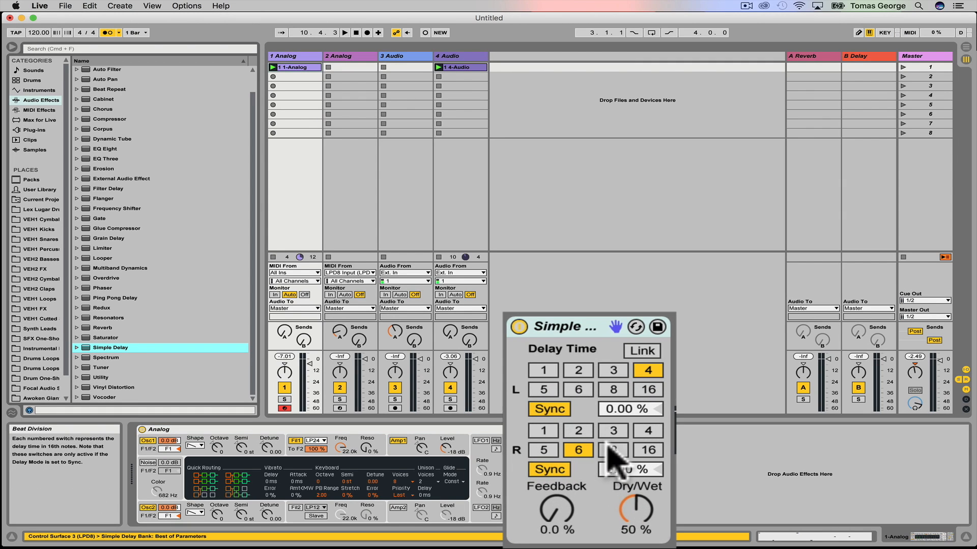
pyautogui.press('space')
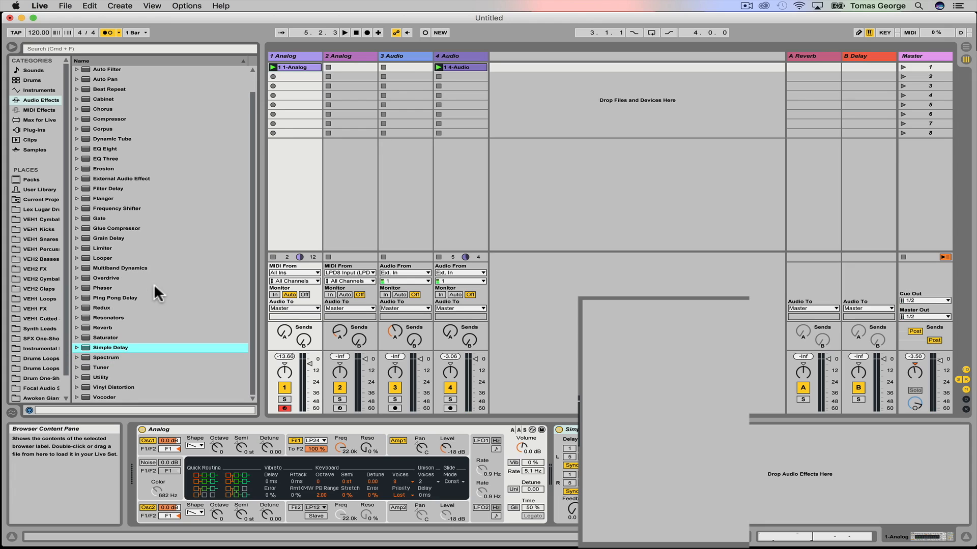
pyautogui.moveTo(105, 278); pyautogui.dragTo(141, 217)
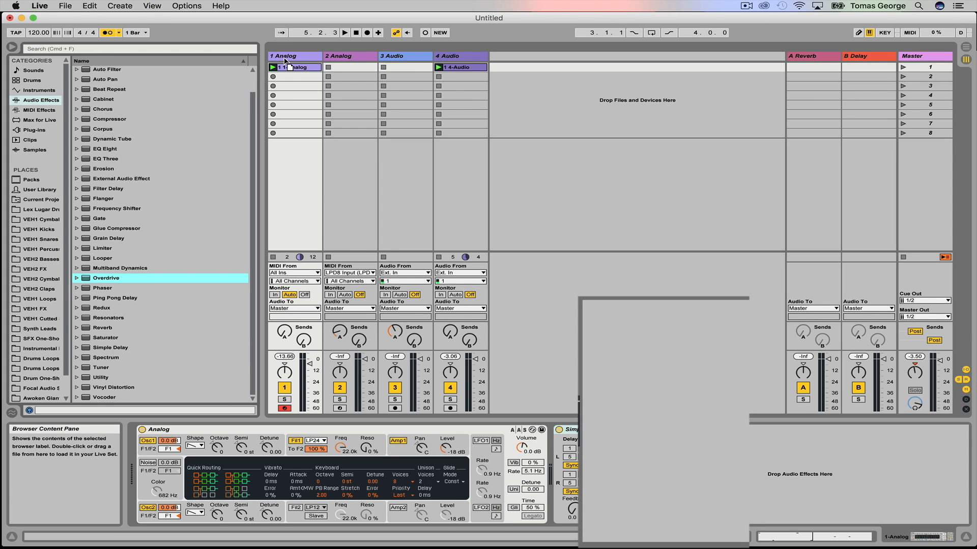
pyautogui.moveTo(289, 59); pyautogui.dragTo(286, 54)
# During playback, set Overdrive's Drive to 100% and Tone to 0%, and its bandpass filter to 20.0 kHz with a bandwidth of 8.65
pyautogui.press('space')
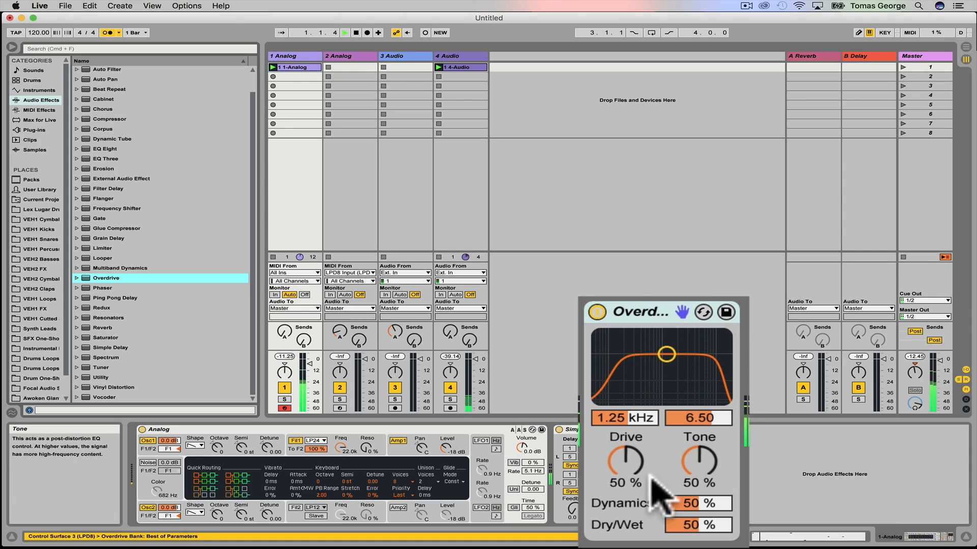
pyautogui.moveTo(623, 481); pyautogui.dragTo(631, 486)
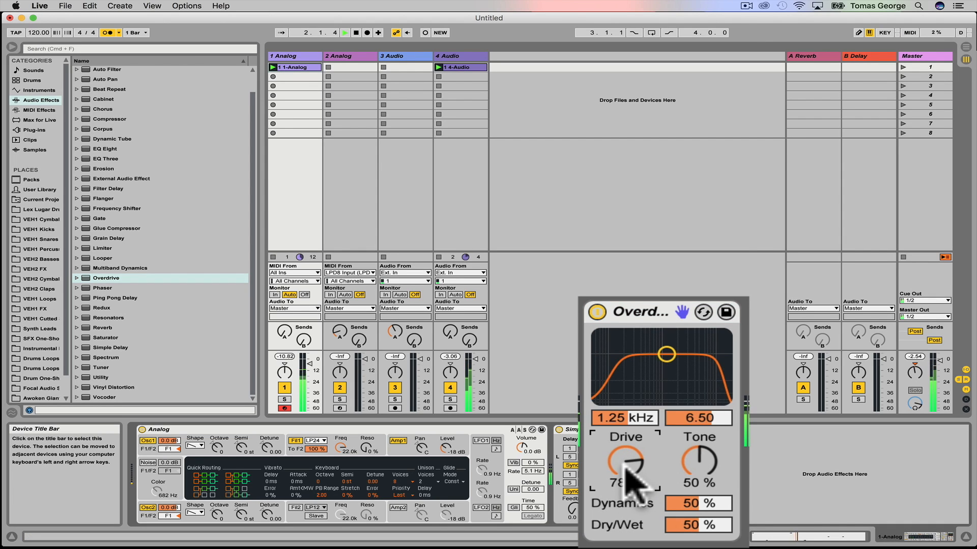
pyautogui.moveTo(700, 461); pyautogui.dragTo(700, 488)
pyautogui.moveTo(614, 458)
pyautogui.mouseDown()
pyautogui.moveTo(614, 438)
pyautogui.moveTo(614, 458)
pyautogui.mouseUp()
pyautogui.moveTo(666, 354); pyautogui.dragTo(723, 338)
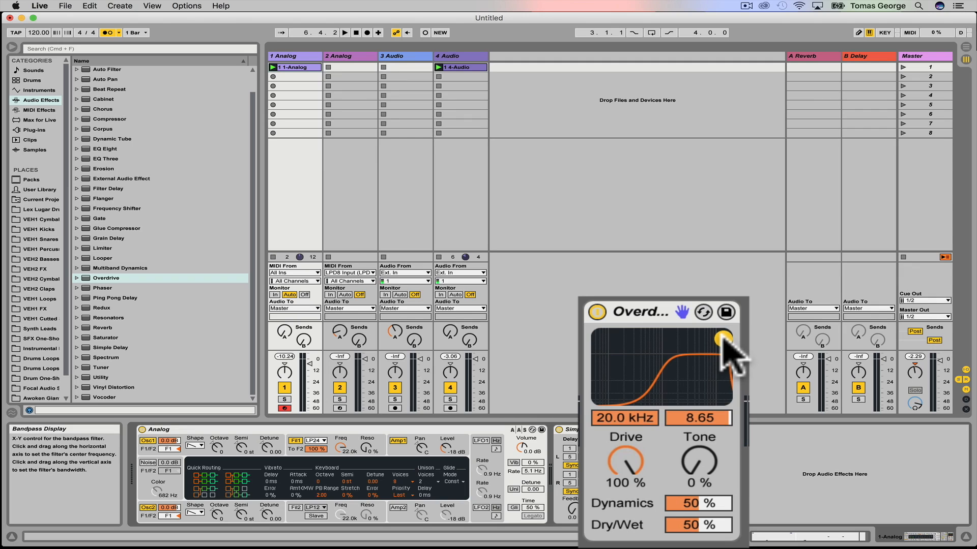
# Play the set and sweep Overdrive's bandpass filter down to 50.0 Hz and back up to 20.0 kHz with a bandwidth of 8.11
pyautogui.press('space')
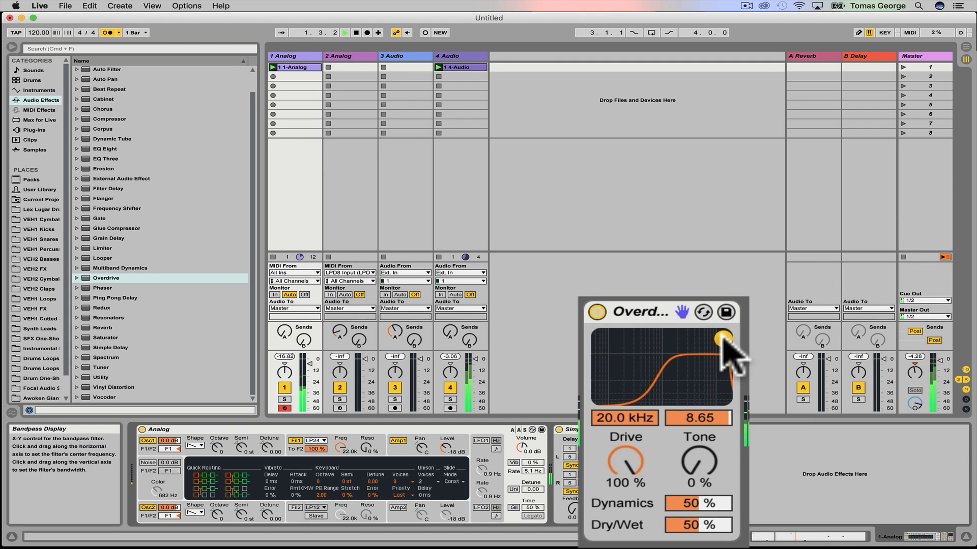
pyautogui.moveTo(722, 338); pyautogui.dragTo(600, 337)
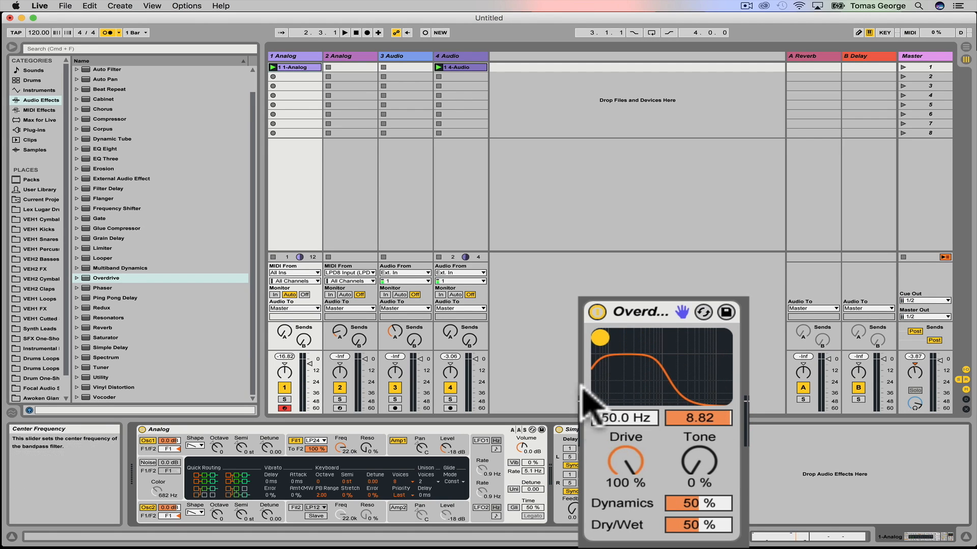
pyautogui.press('space')
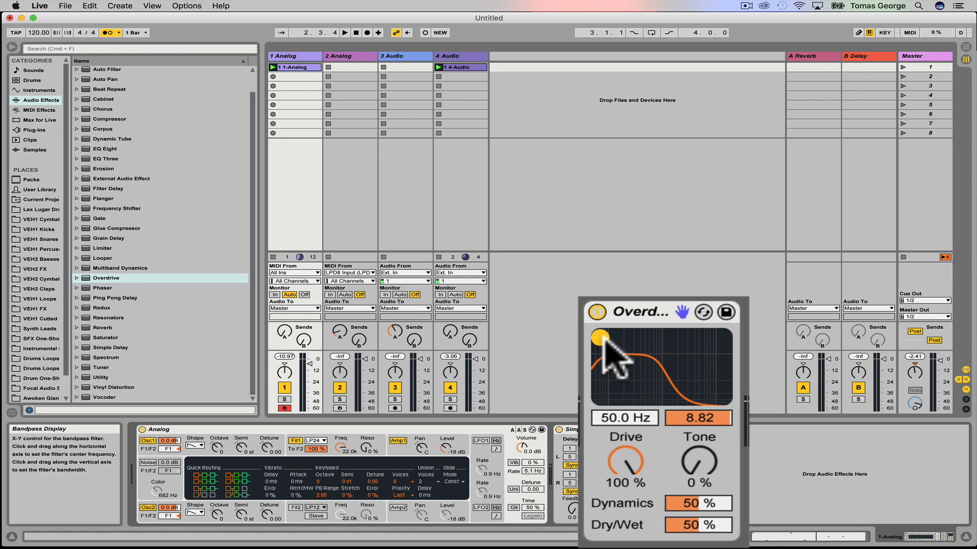
pyautogui.moveTo(600, 339); pyautogui.dragTo(723, 344)
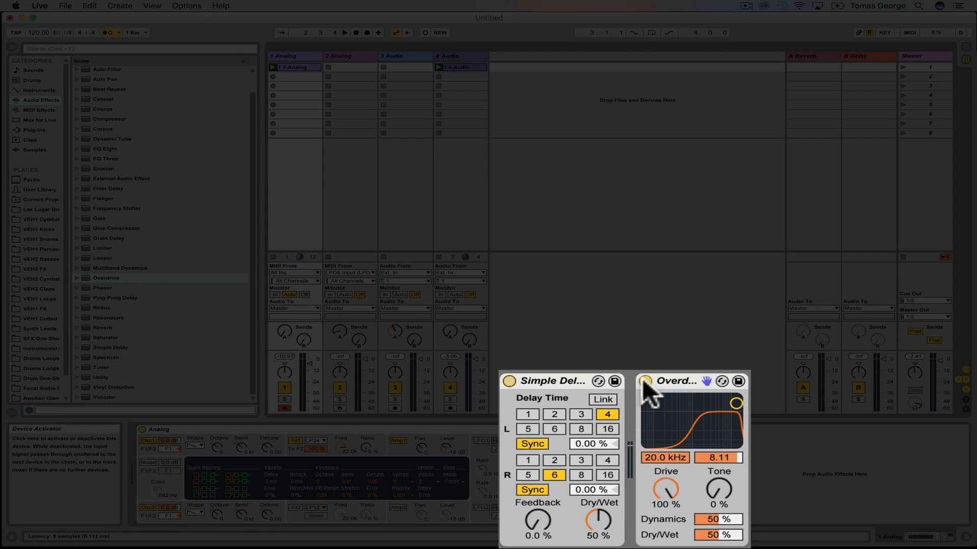
# Deactivate Simple Delay and Overdrive on the 1 Analog track and insert an Arpeggiator MIDI effect before Analog
pyautogui.click(637, 430)
pyautogui.click(509, 381)
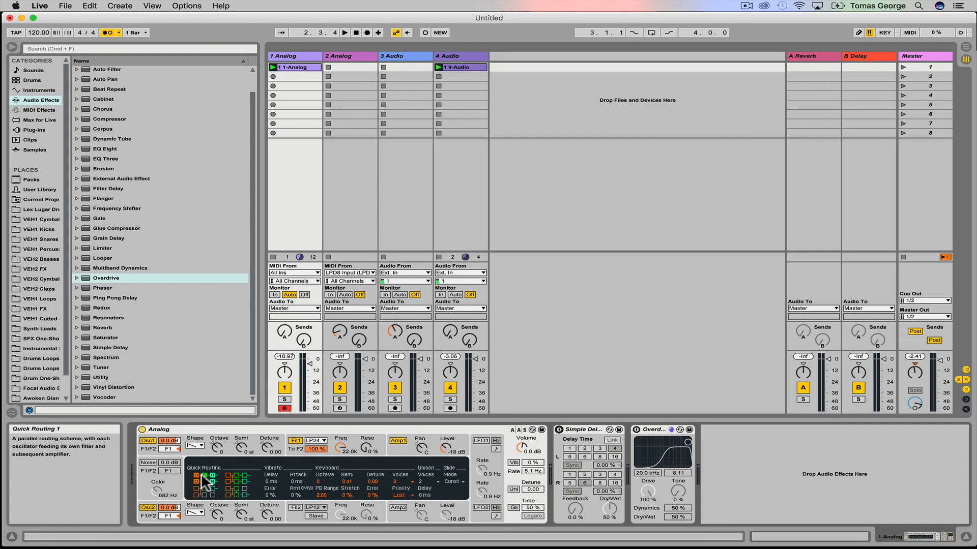
pyautogui.click(30, 109)
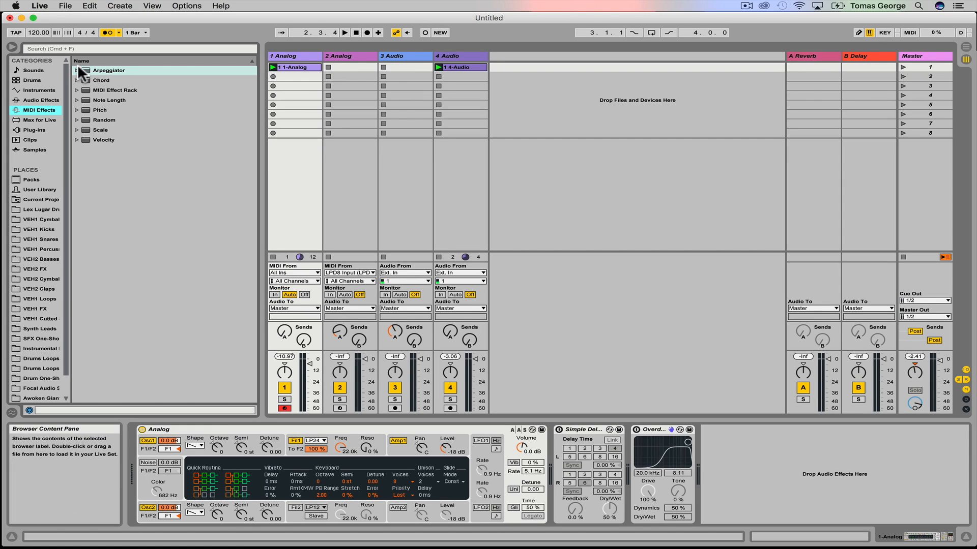
pyautogui.moveTo(115, 65); pyautogui.dragTo(95, 285)
pyautogui.moveTo(109, 432); pyautogui.dragTo(138, 473)
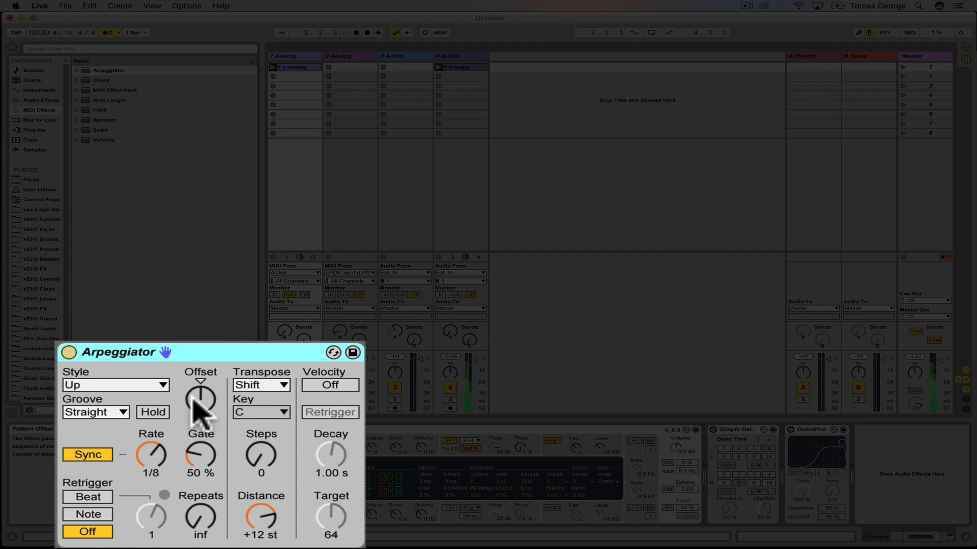
# During playback, set Arpeggiator's Rate to 1/48 and Offset to 2
pyautogui.moveTo(153, 472)
pyautogui.mouseDown()
pyautogui.moveTo(153, 448)
pyautogui.moveTo(152, 498)
pyautogui.moveTo(153, 471)
pyautogui.moveTo(152, 481)
pyautogui.mouseUp()
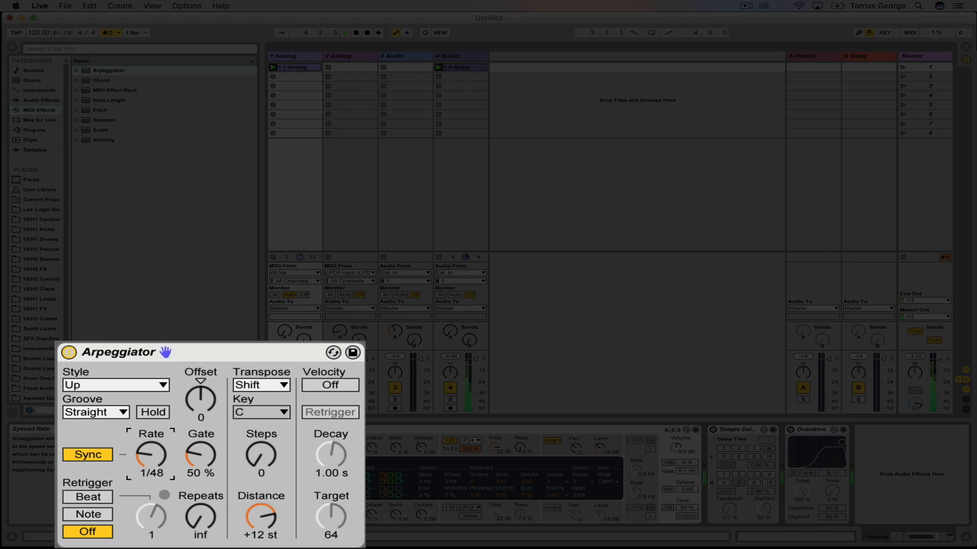
pyautogui.moveTo(196, 399); pyautogui.dragTo(197, 384)
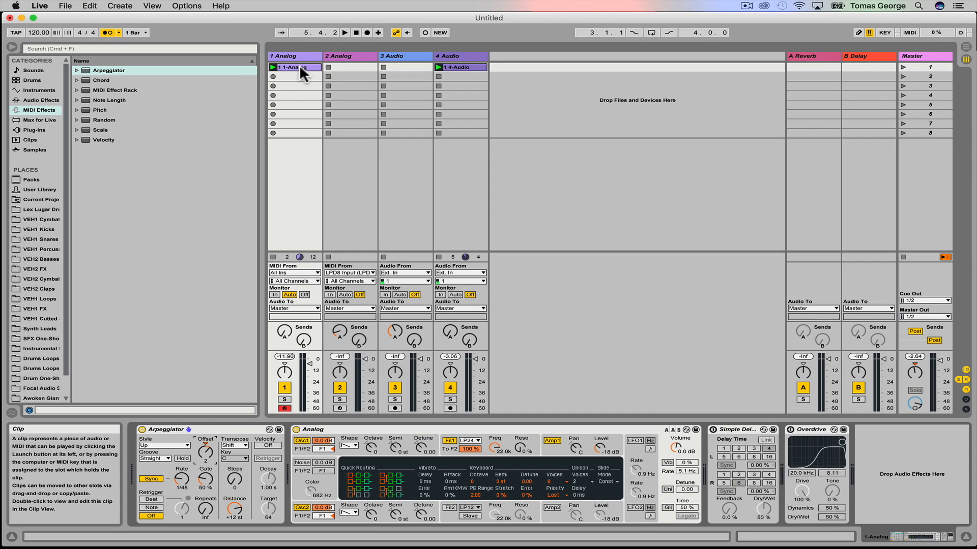
# Lengthen all notes in the 1-Analog clip together so the first one ends near 1.2.3, and play the set
pyautogui.click(299, 66)
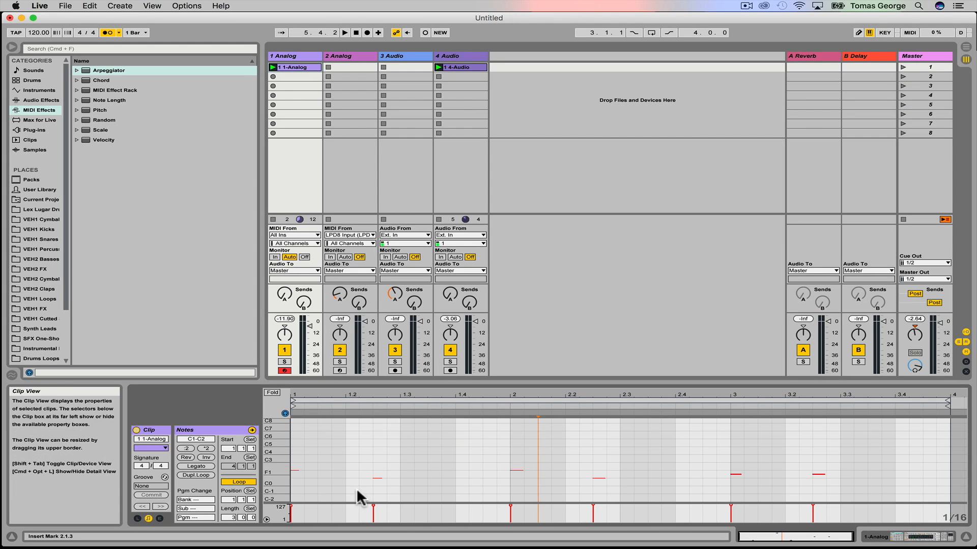
pyautogui.click(387, 472)
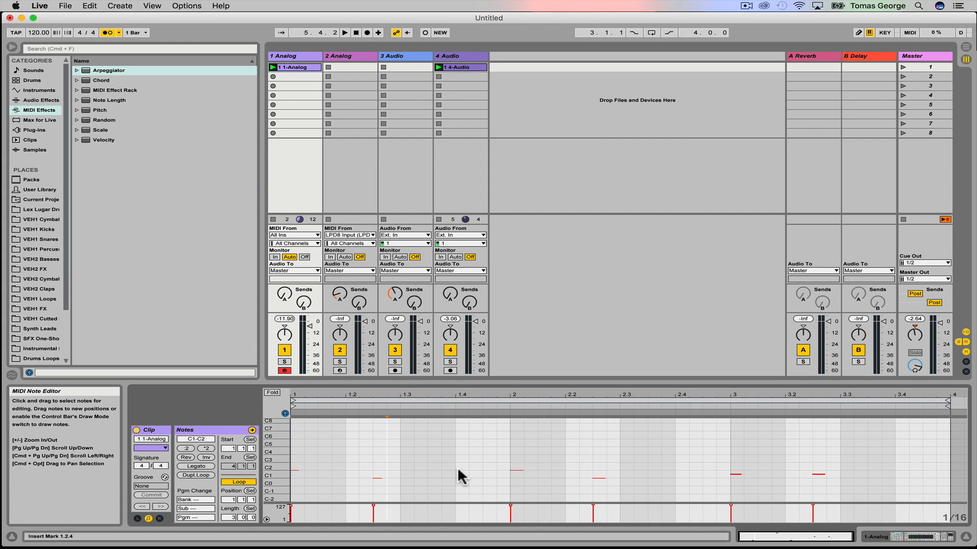
pyautogui.press('super+a')
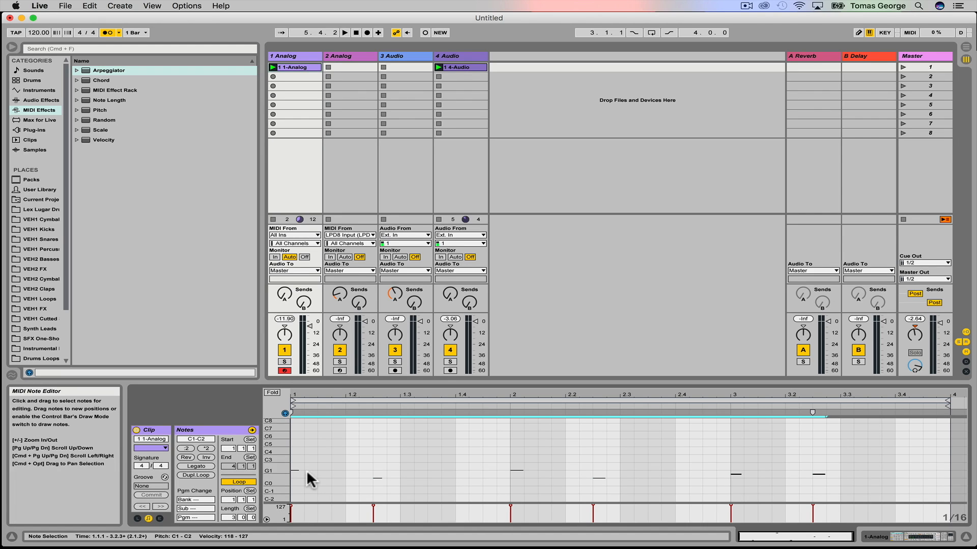
pyautogui.moveTo(308, 471); pyautogui.dragTo(359, 465)
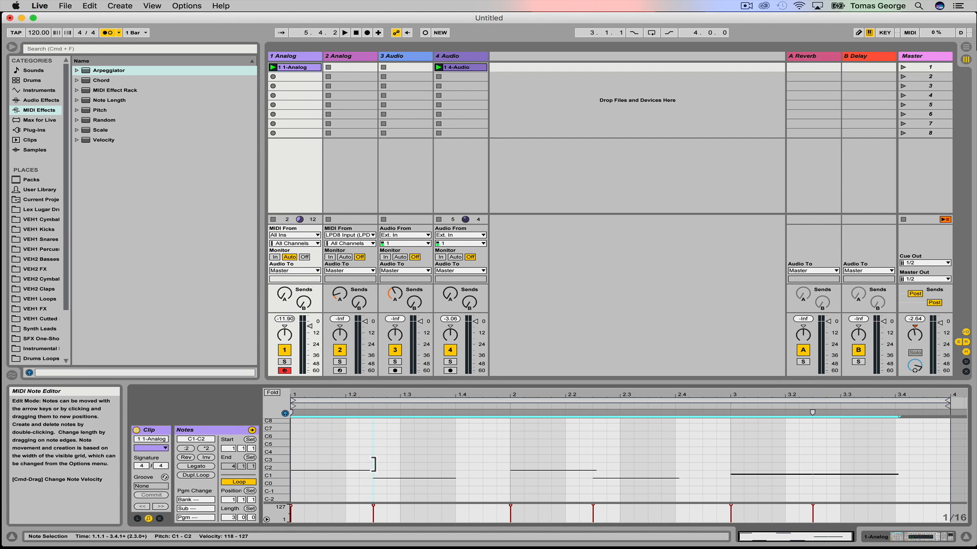
pyautogui.click(436, 450)
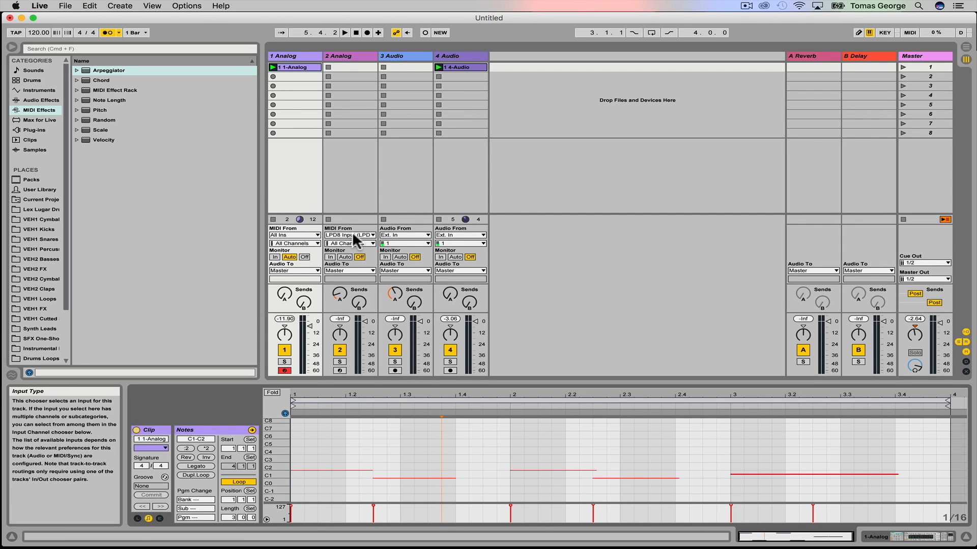
pyautogui.press('space')
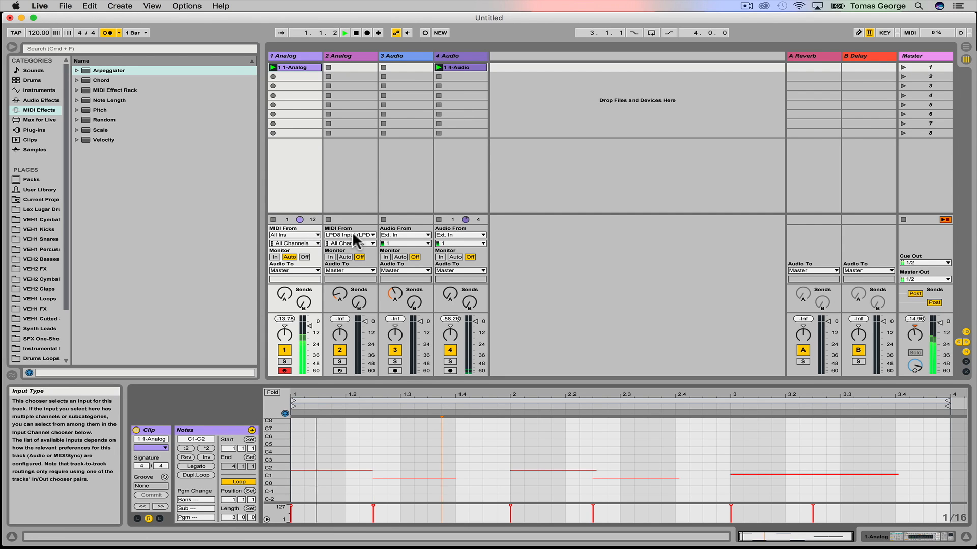
# Return to the 1 Analog track's devices and set Arpeggiator's Rate to 1/8
pyautogui.doubleClick(295, 57)
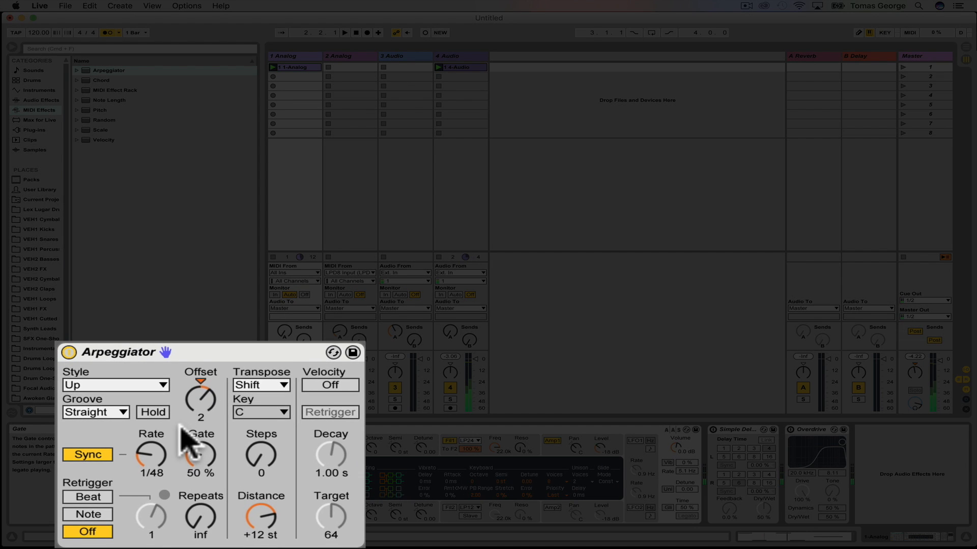
pyautogui.click(155, 480)
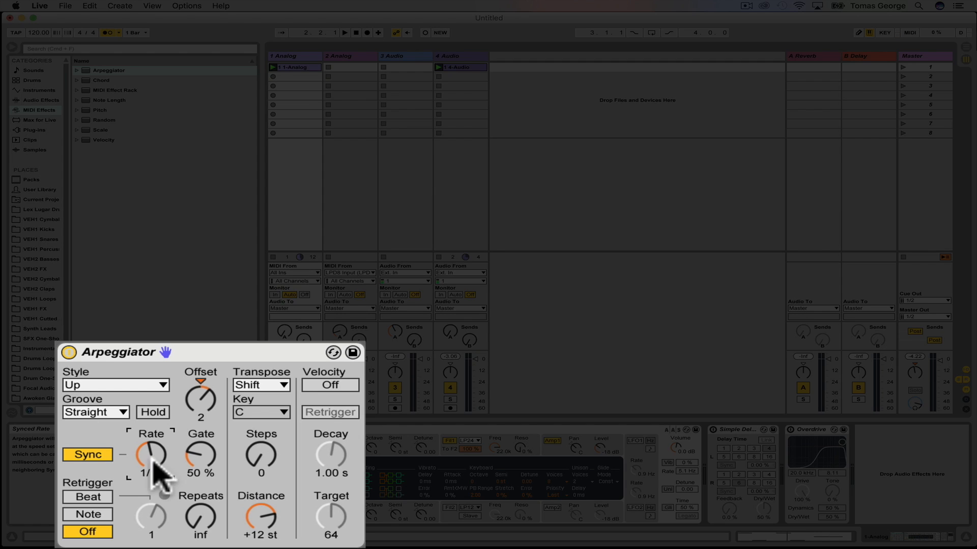
pyautogui.moveTo(134, 454); pyautogui.dragTo(134, 443)
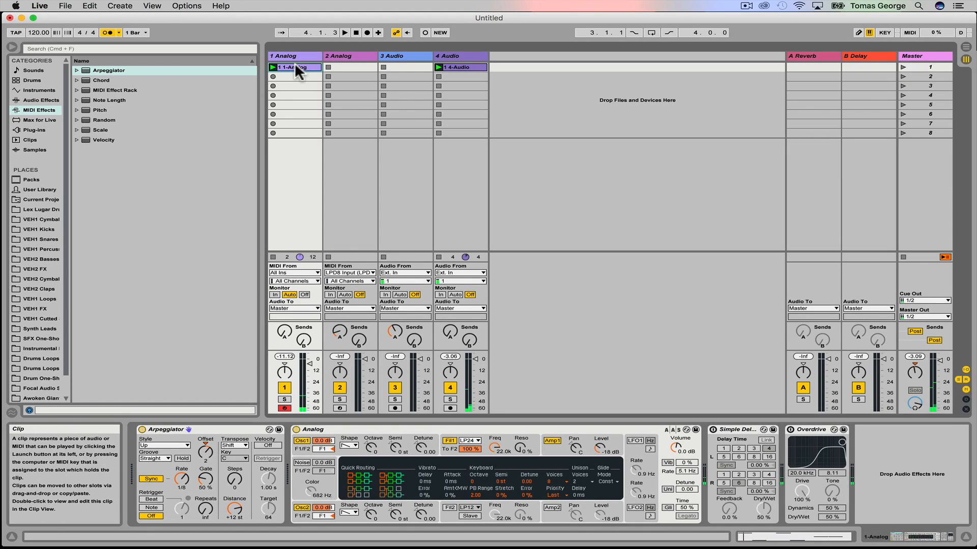
# Draw extra rows of sixteenth notes in the 1-Analog clip, from F5 at 1.1.1 to F#6 ending at 3.4.1, and play the set
pyautogui.doubleClick(295, 67)
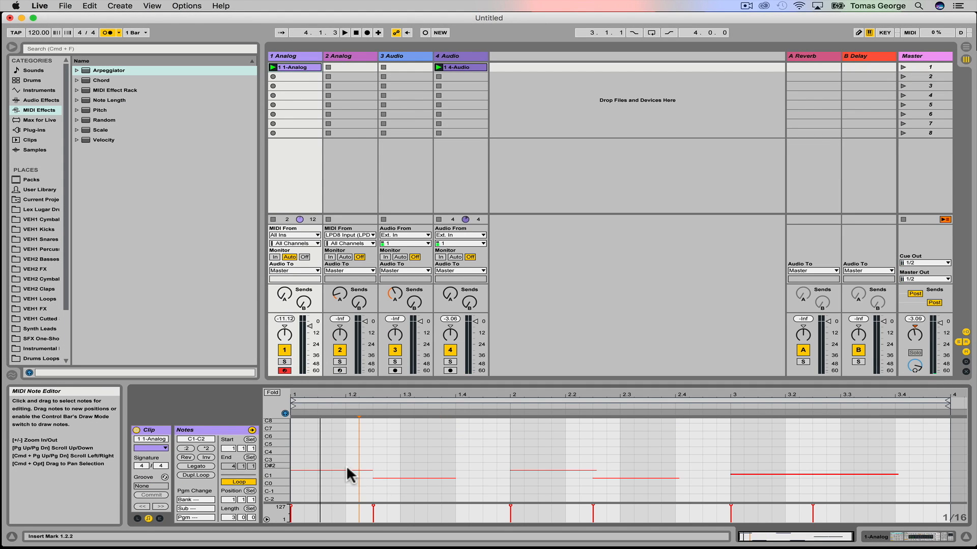
pyautogui.moveTo(323, 456); pyautogui.dragTo(774, 477)
pyautogui.click(817, 450)
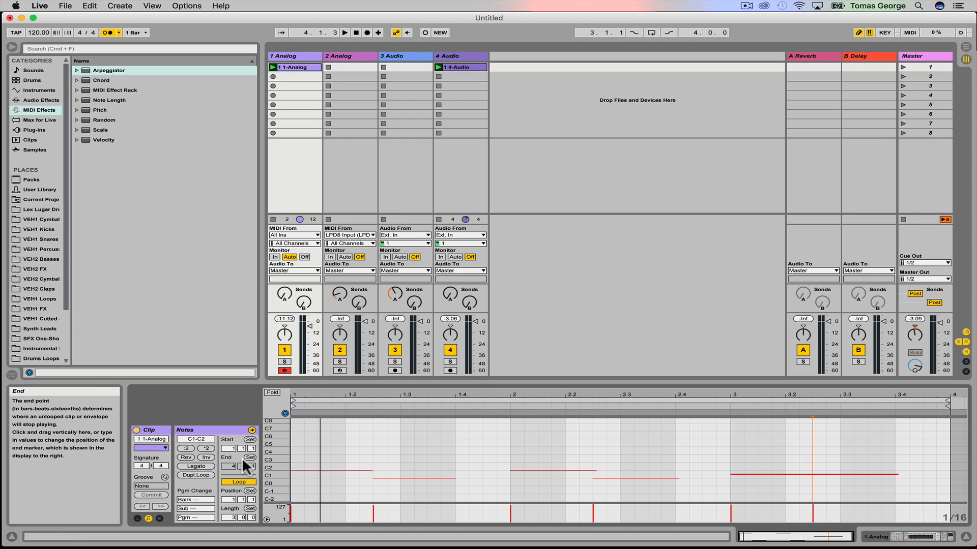
pyautogui.click(298, 442)
pyautogui.moveTo(300, 443); pyautogui.dragTo(356, 443)
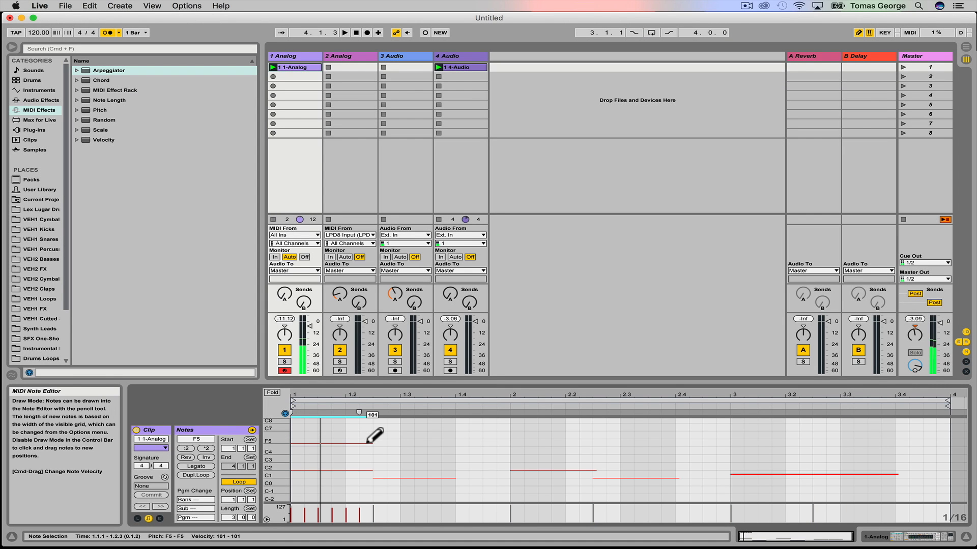
pyautogui.moveTo(374, 489); pyautogui.dragTo(448, 489)
pyautogui.moveTo(511, 437)
pyautogui.mouseDown()
pyautogui.moveTo(674, 450)
pyautogui.moveTo(893, 433)
pyautogui.mouseUp()
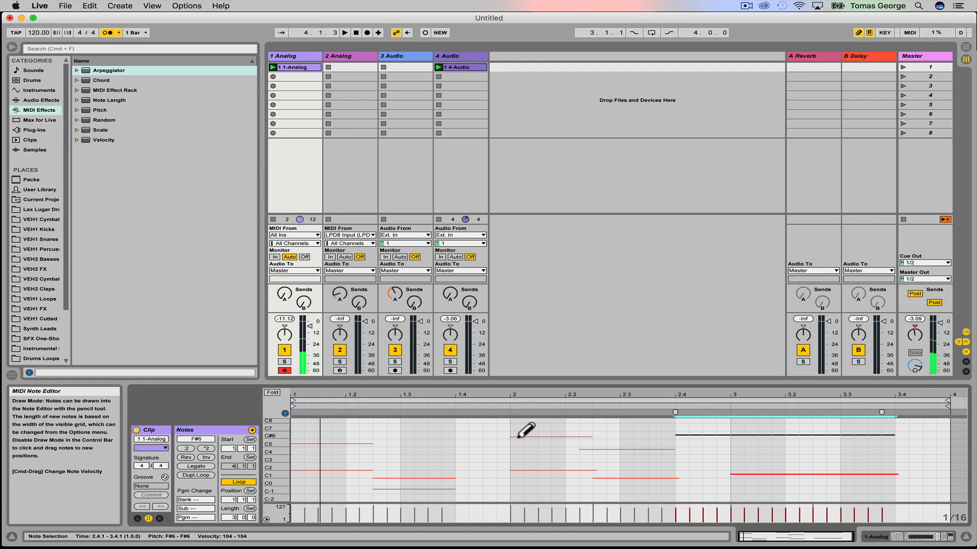
pyautogui.press('space')
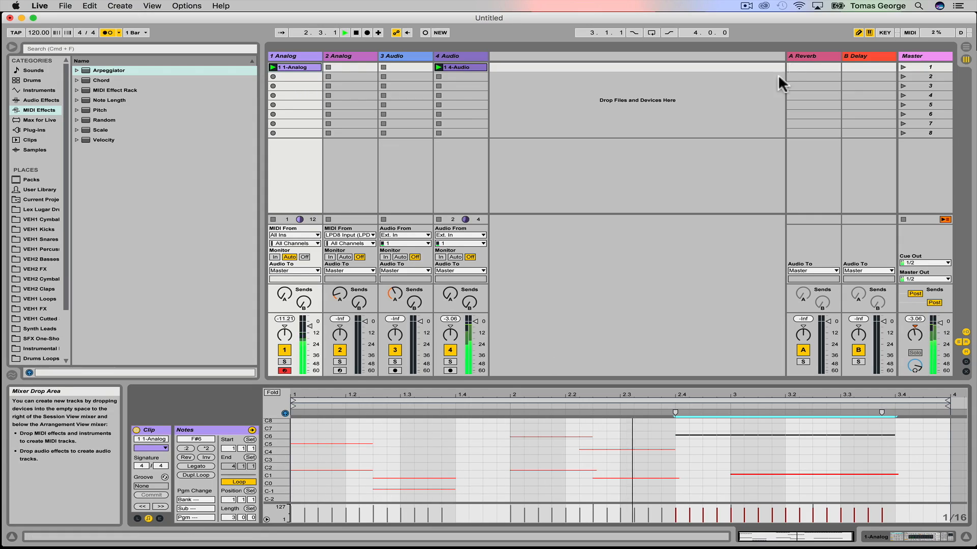
# Turn off Draw Mode, move the low note at 1.3.2 up to A0, and raise those at 1.3.3 and 1.3.4 to about B5 and A#4
pyautogui.click(858, 32)
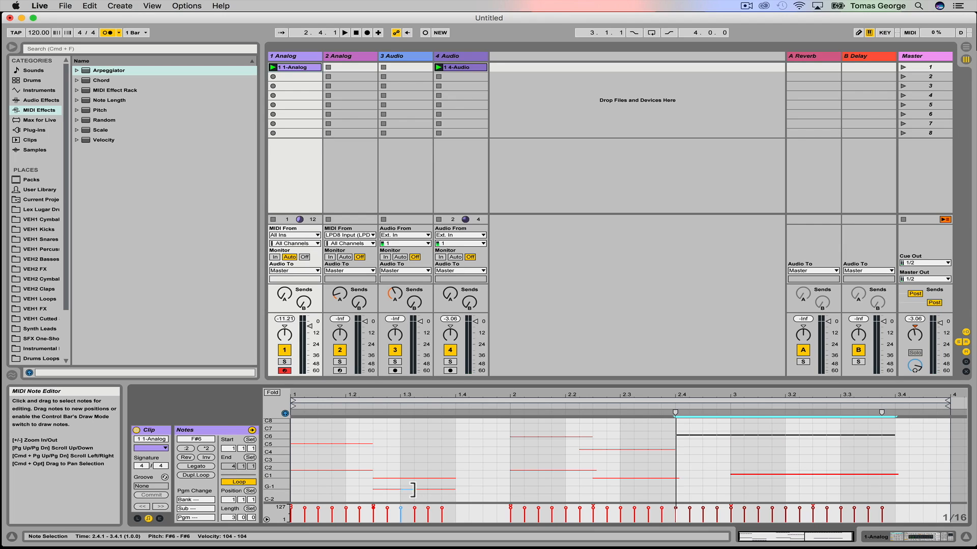
pyautogui.moveTo(413, 490); pyautogui.dragTo(441, 439)
pyautogui.click(422, 474)
pyautogui.doubleClick(420, 480)
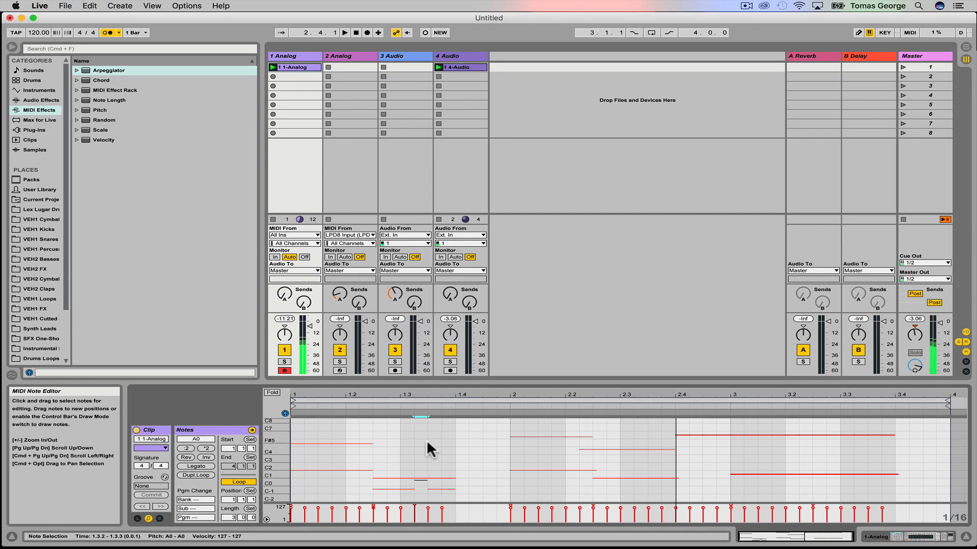
pyautogui.moveTo(415, 396); pyautogui.dragTo(432, 405)
pyautogui.click(500, 489)
pyautogui.moveTo(500, 489); pyautogui.dragTo(502, 437)
pyautogui.click(564, 487)
pyautogui.moveTo(564, 487); pyautogui.dragTo(568, 449)
pyautogui.hscroll(-3, 358, 474)
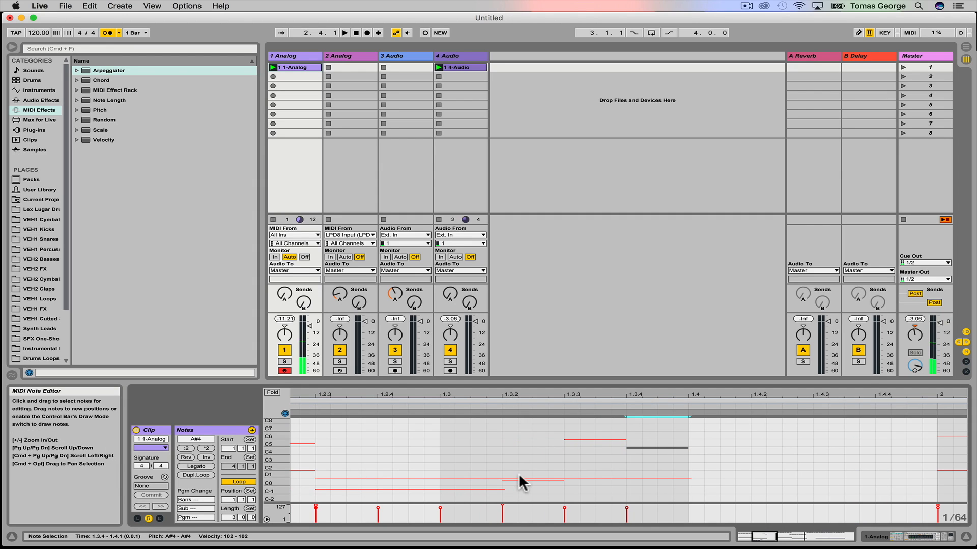
# Raise the note at 1.3.2 to G4 and move the low notes at 1.2.3, 1.2.4 and 1.3 up to around the fourth octave
pyautogui.click(527, 478)
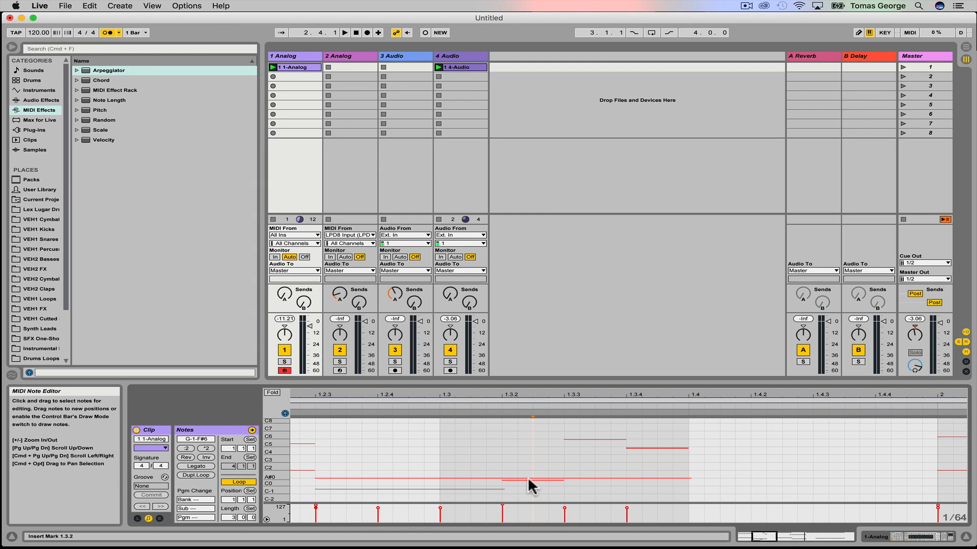
pyautogui.moveTo(527, 478); pyautogui.dragTo(527, 447)
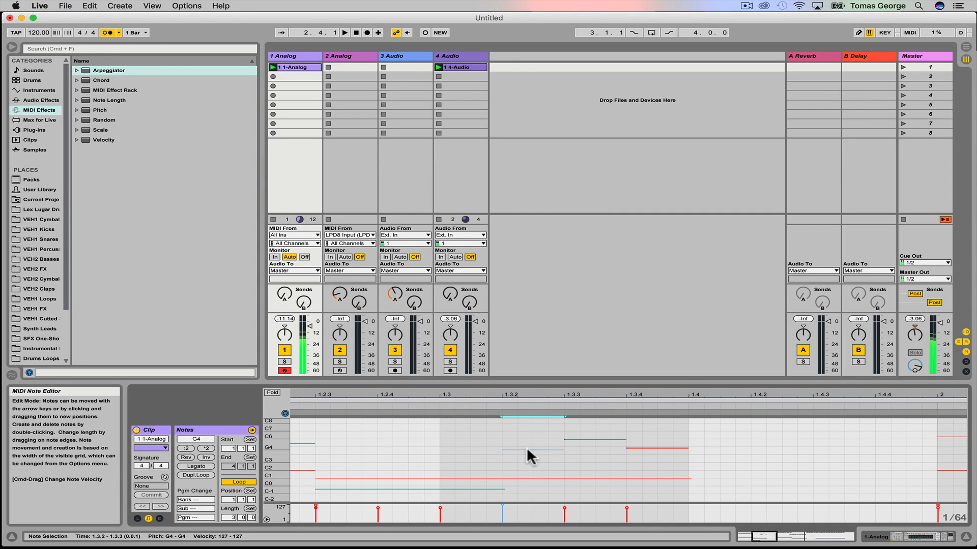
pyautogui.moveTo(400, 488); pyautogui.dragTo(401, 450)
pyautogui.moveTo(332, 488); pyautogui.dragTo(331, 453)
pyautogui.click(475, 479)
pyautogui.click(473, 486)
pyautogui.moveTo(471, 485); pyautogui.dragTo(470, 445)
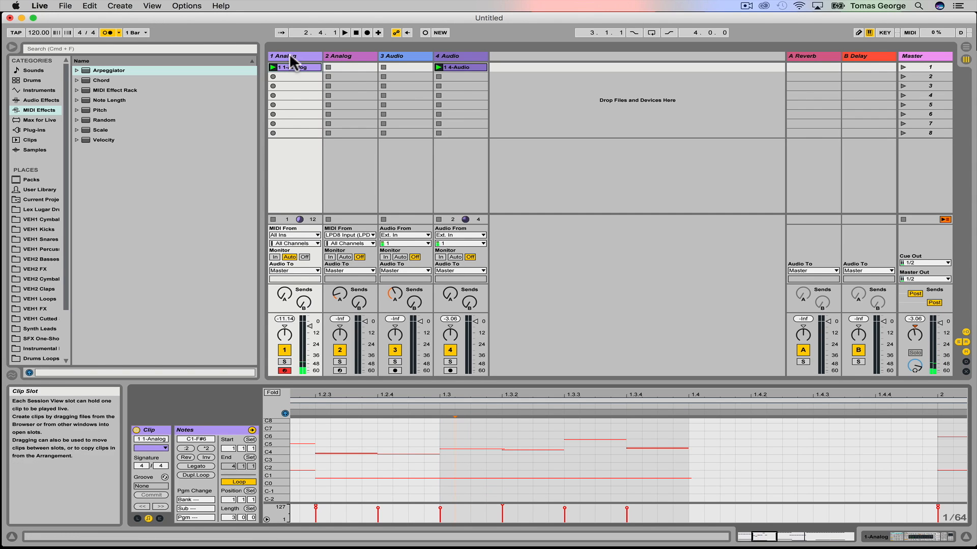
# Show the 1 Analog device chain and, during playback, set Arpeggiator's Gate to 110% and Offset to -6
pyautogui.click(295, 67)
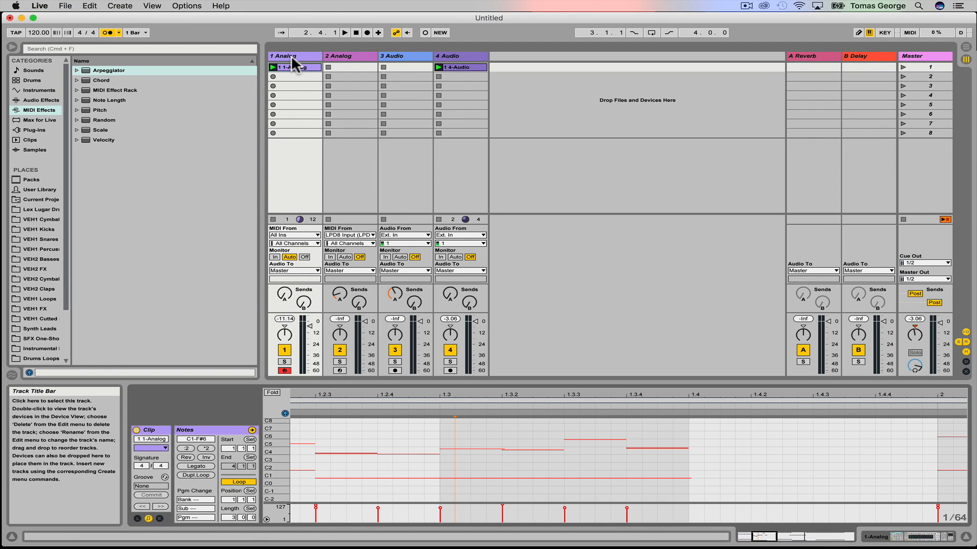
pyautogui.click(292, 56)
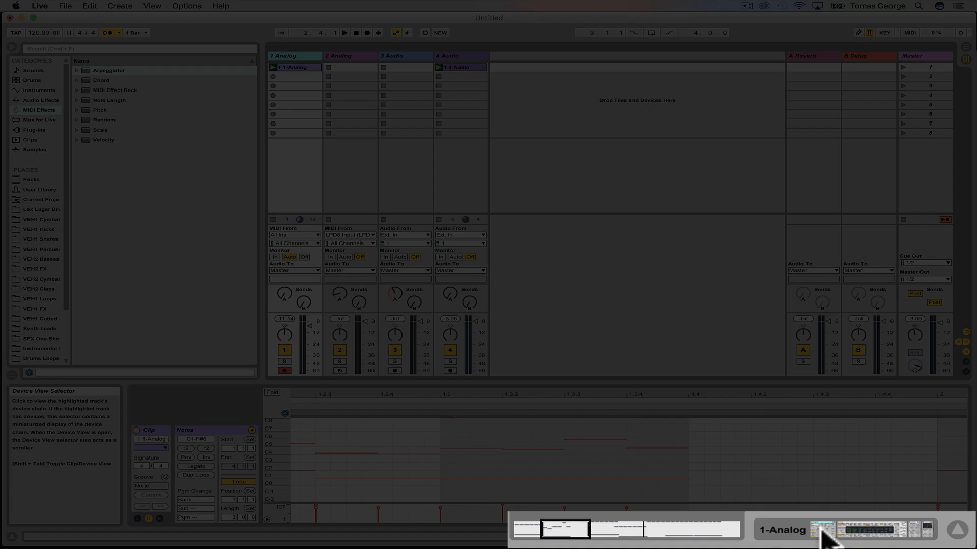
pyautogui.click(864, 531)
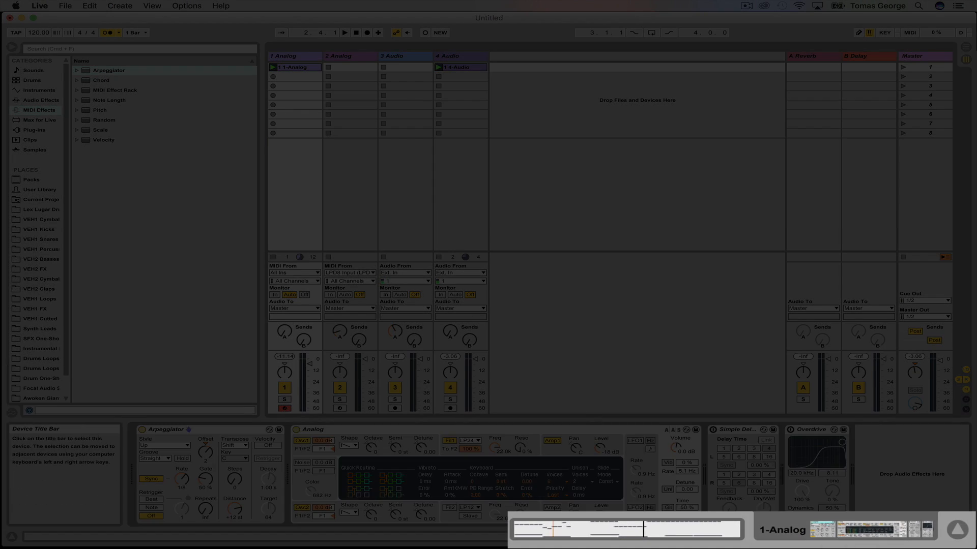
pyautogui.press('space')
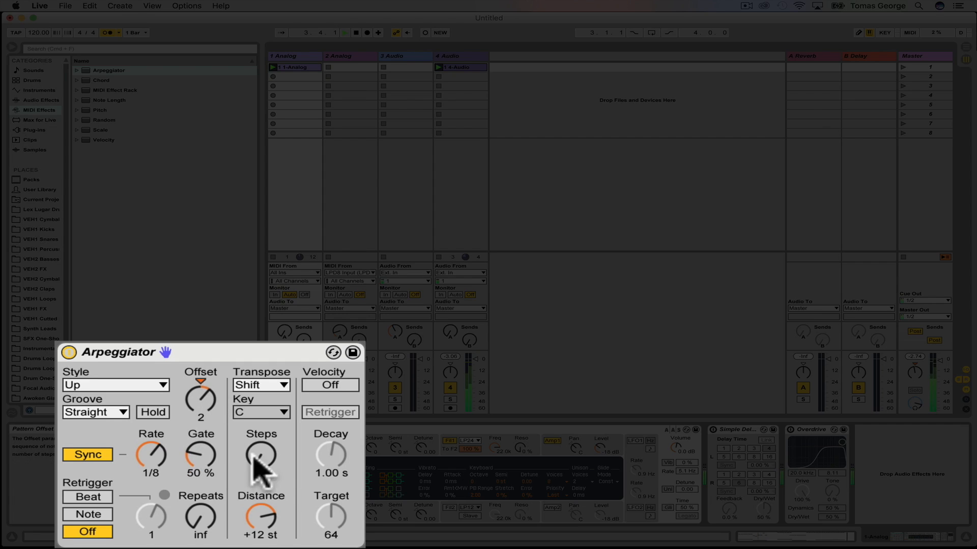
pyautogui.moveTo(201, 455); pyautogui.dragTo(194, 433)
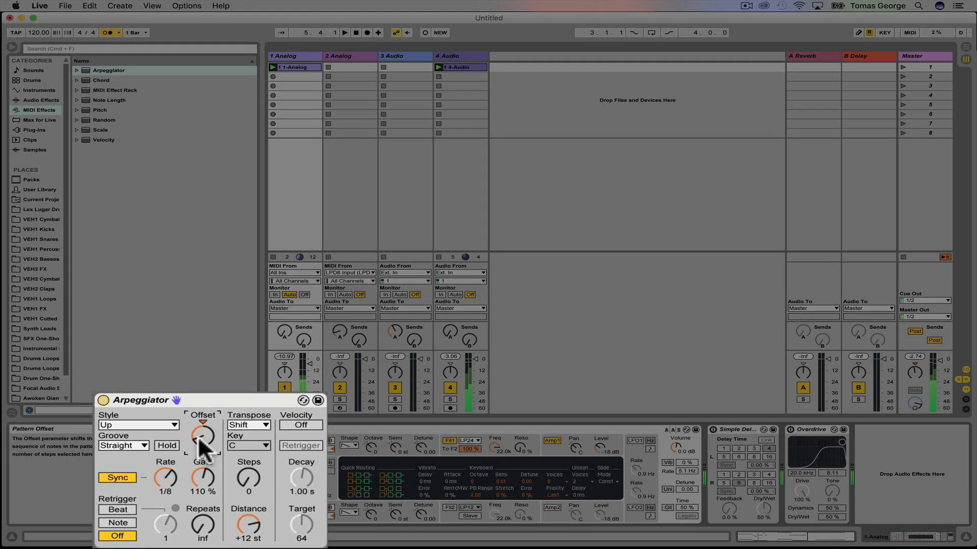
# Set Arpeggiator's Style to UpDown and its Groove to Swing 8
pyautogui.click(166, 444)
pyautogui.click(166, 443)
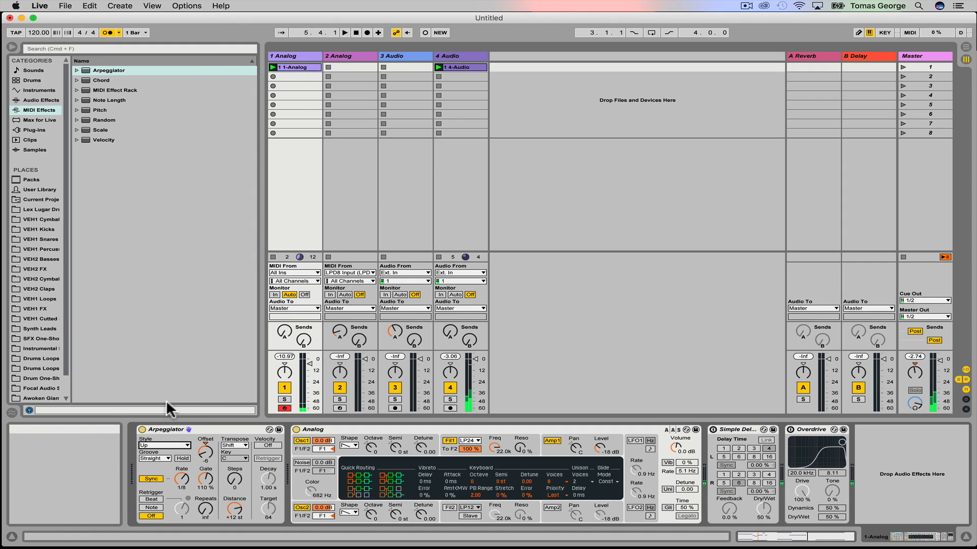
pyautogui.click(164, 444)
pyautogui.click(150, 321)
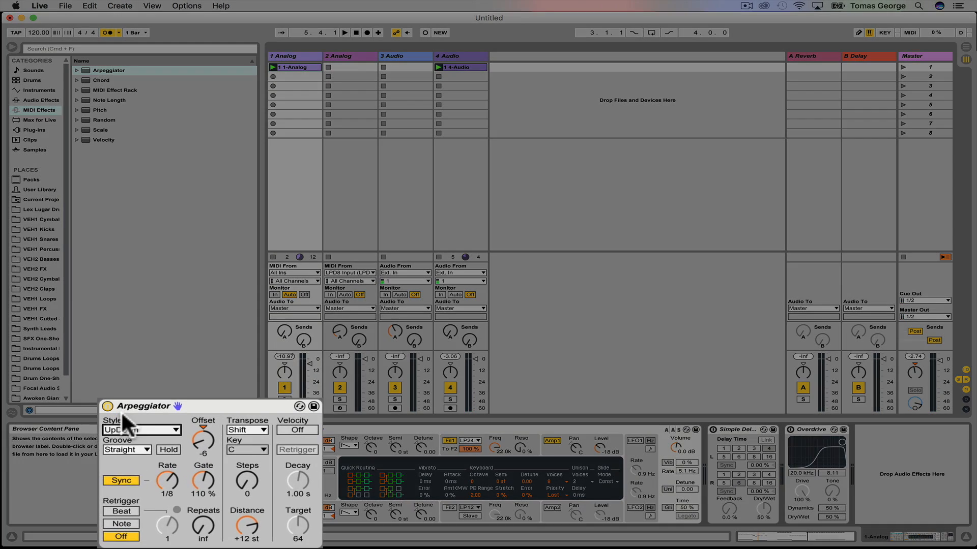
pyautogui.click(105, 413)
pyautogui.click(105, 446)
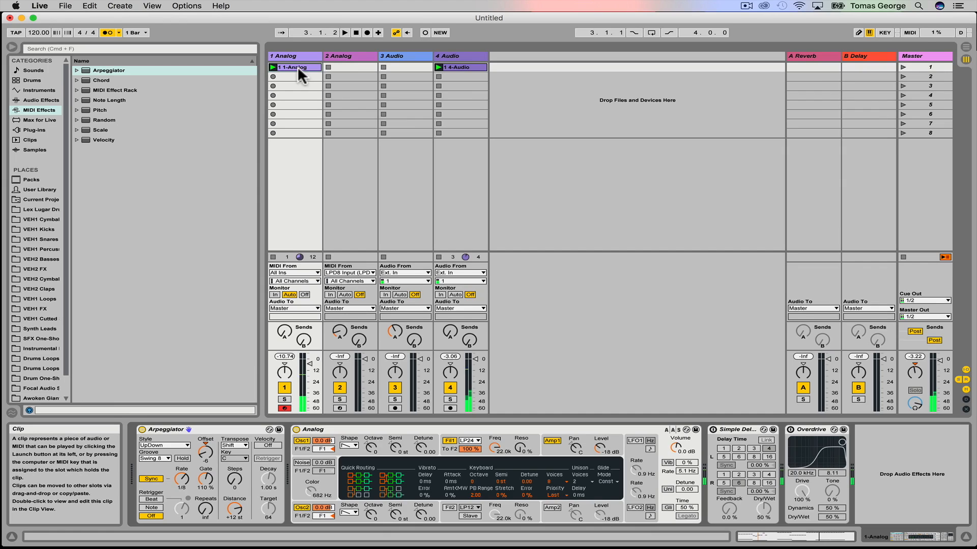
# Open the 1-Analog clip and delete all its notes between 1.2.3 and 1.4
pyautogui.click(294, 66)
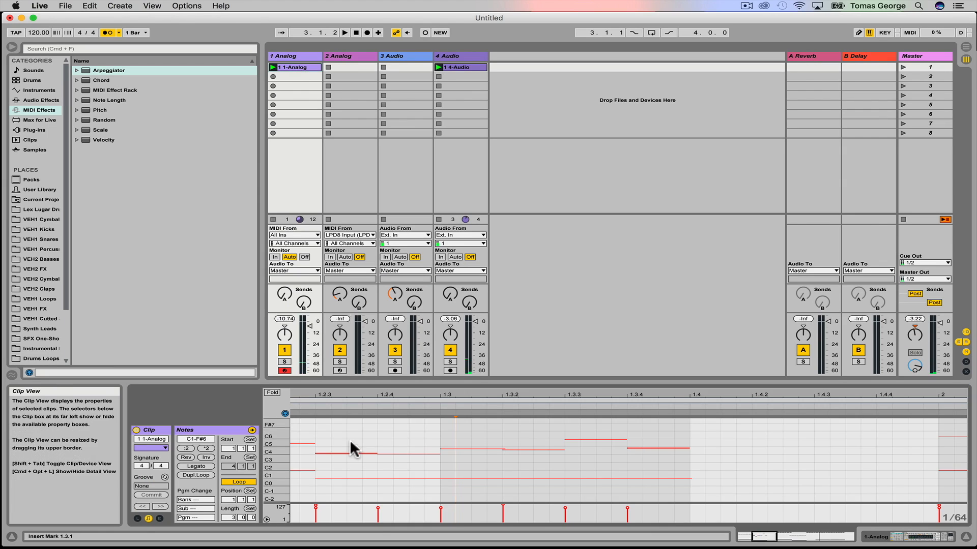
pyautogui.hscroll(-5, 353, 451)
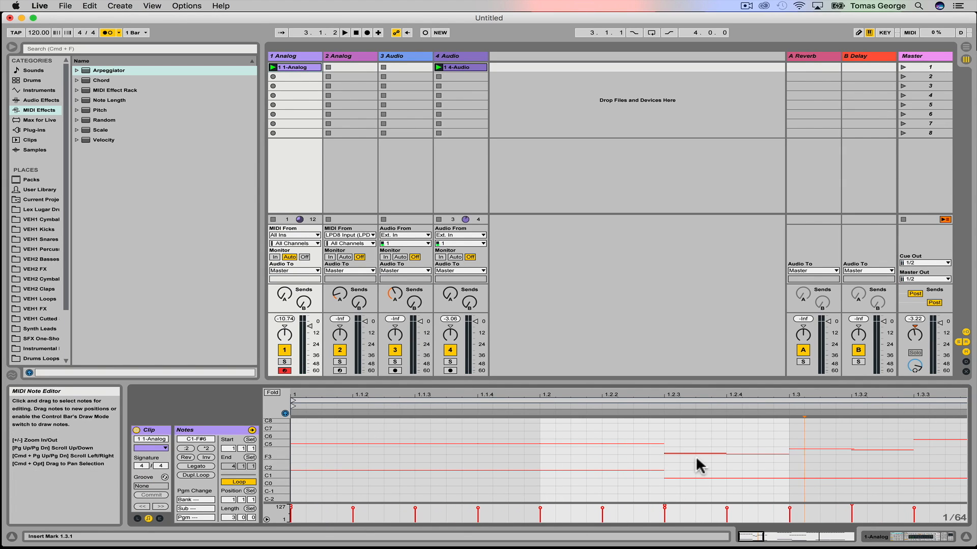
pyautogui.moveTo(680, 433); pyautogui.dragTo(955, 496)
pyautogui.press('Delete')
pyautogui.hscroll(5, 953, 497)
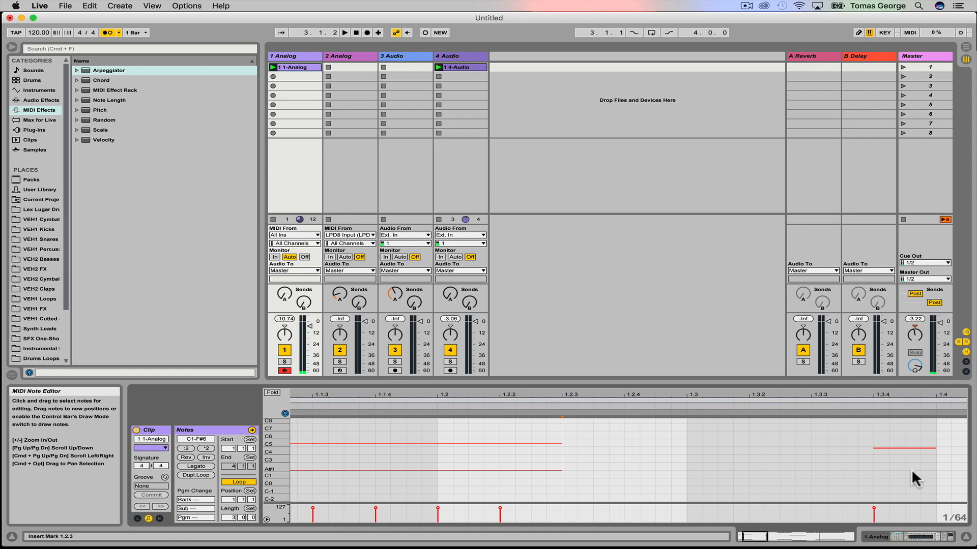
pyautogui.doubleClick(890, 447)
pyautogui.hscroll(-1, 382, 465)
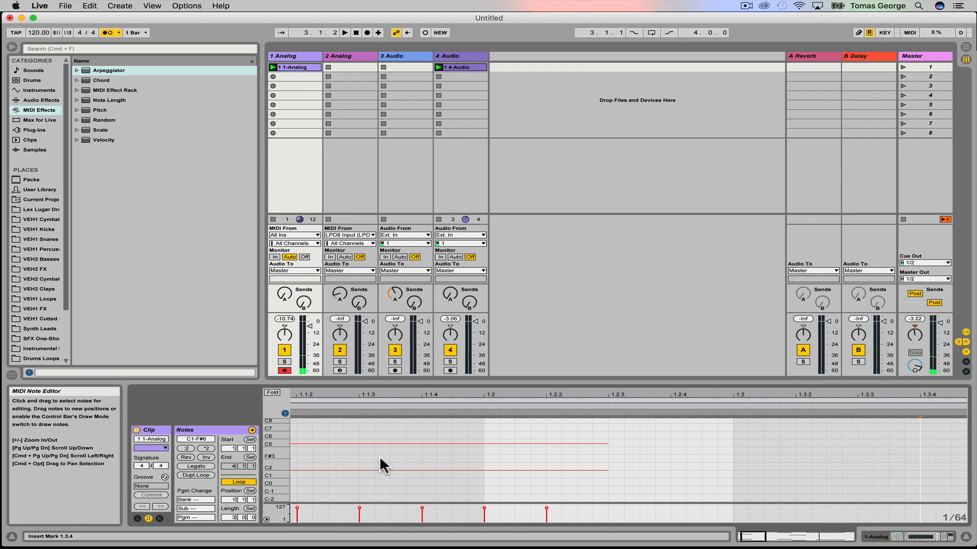
pyautogui.rightClick(380, 457)
pyautogui.click(347, 457)
pyautogui.hscroll(-2, 347, 457)
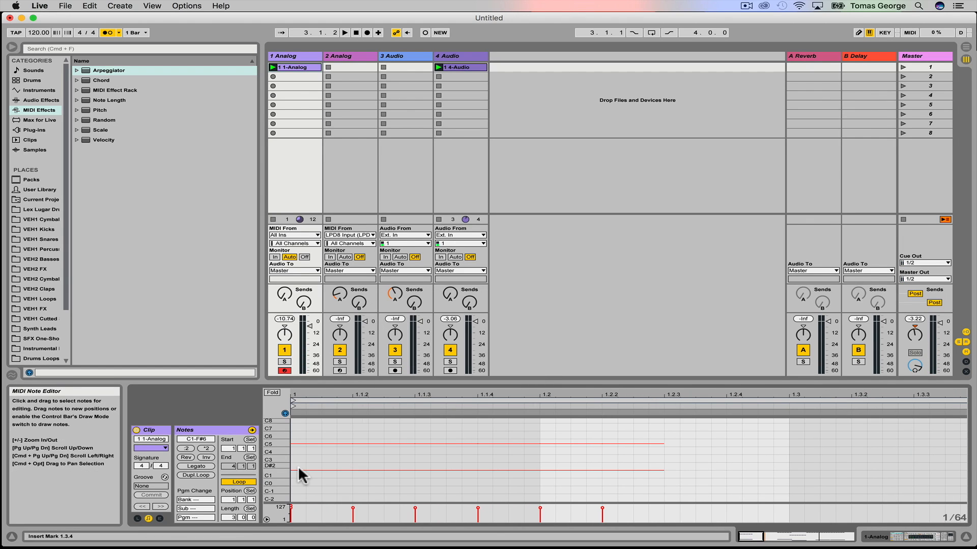
pyautogui.click(319, 470)
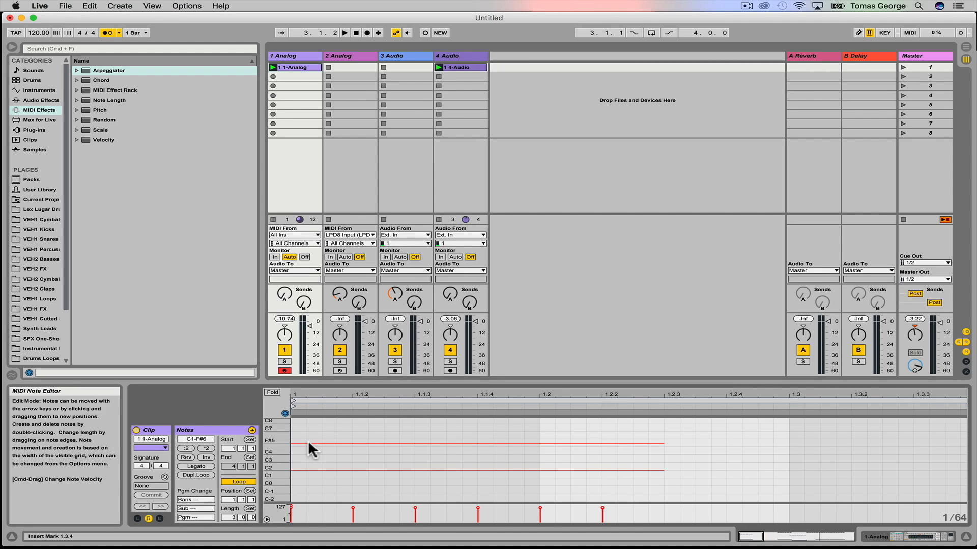
pyautogui.moveTo(303, 429); pyautogui.dragTo(475, 466)
pyautogui.click(658, 450)
pyautogui.press('super+z')
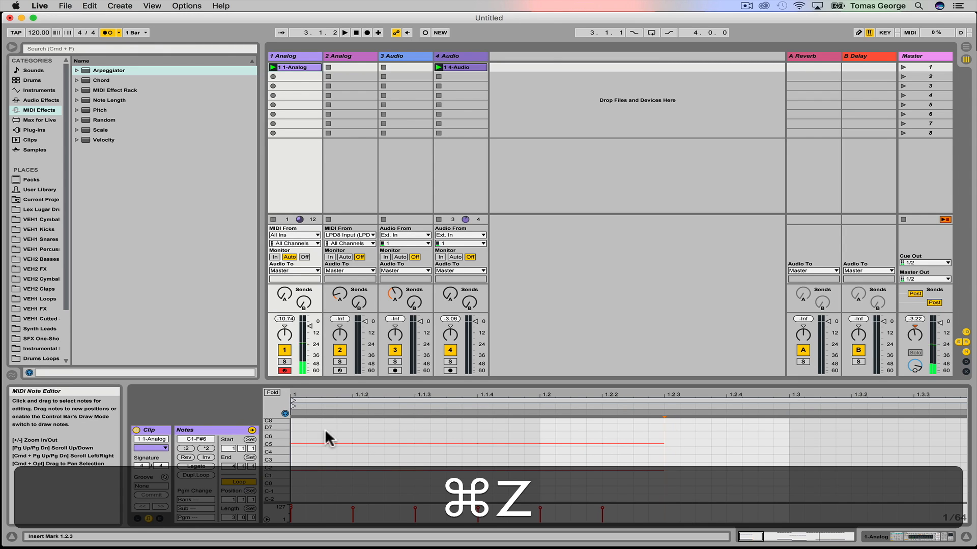
# Move the F5 notes between 1.1.1 and 1.2.3 down to C3 and play back the clip
pyautogui.moveTo(307, 429); pyautogui.dragTo(315, 450)
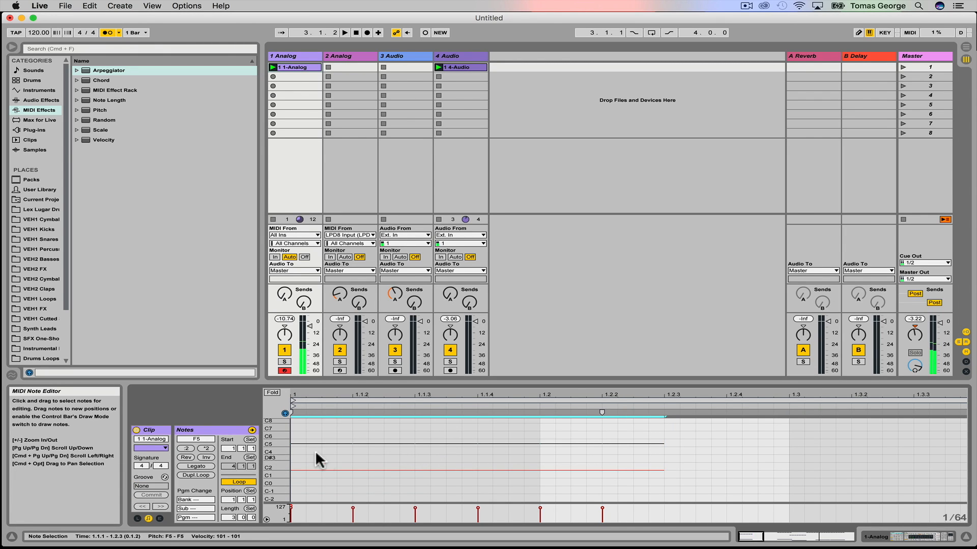
pyautogui.moveTo(311, 394); pyautogui.dragTo(328, 61)
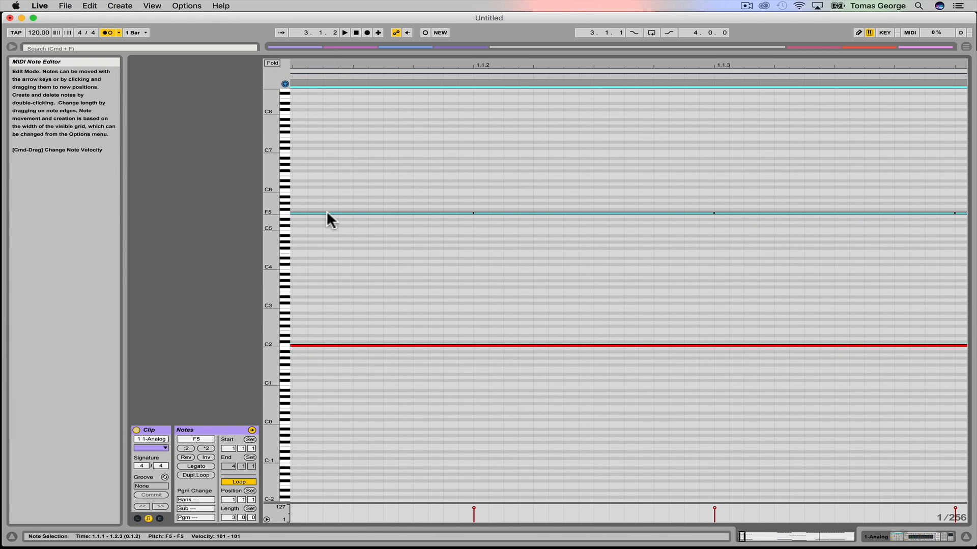
pyautogui.moveTo(325, 211); pyautogui.dragTo(324, 307)
pyautogui.click(336, 327)
pyautogui.press('space')
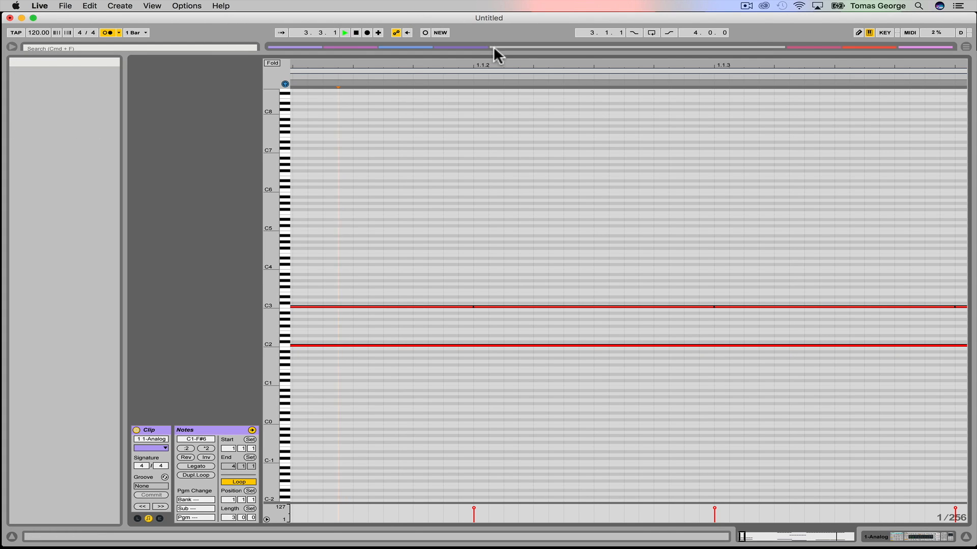
pyautogui.moveTo(498, 65); pyautogui.dragTo(307, 67)
pyautogui.press('space')
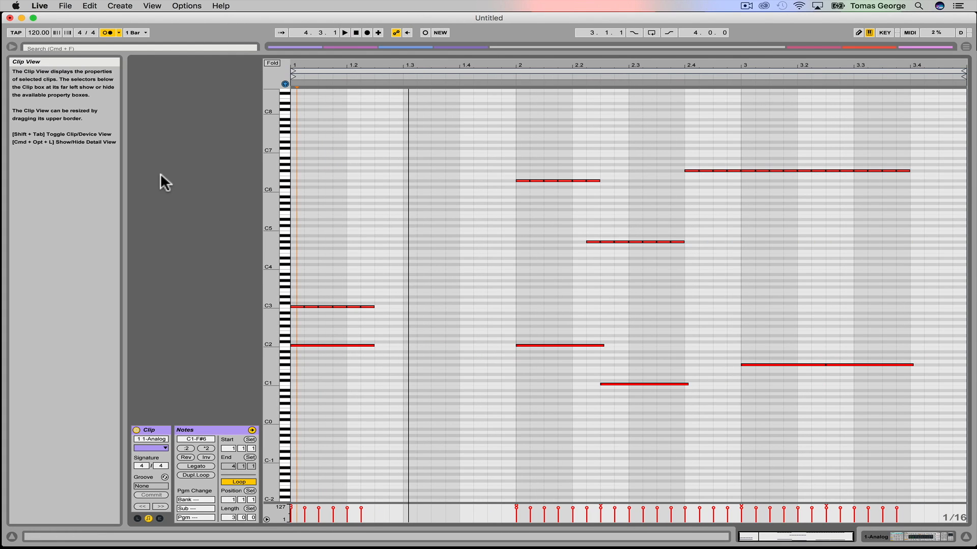
# Shorten the clip's loop to end at 1.2 and reduce the repeated C3 notes to one C3 note spanning the loop
pyautogui.moveTo(960, 76)
pyautogui.mouseDown()
pyautogui.moveTo(739, 92)
pyautogui.moveTo(340, 172)
pyautogui.mouseUp()
pyautogui.moveTo(961, 72); pyautogui.dragTo(347, 133)
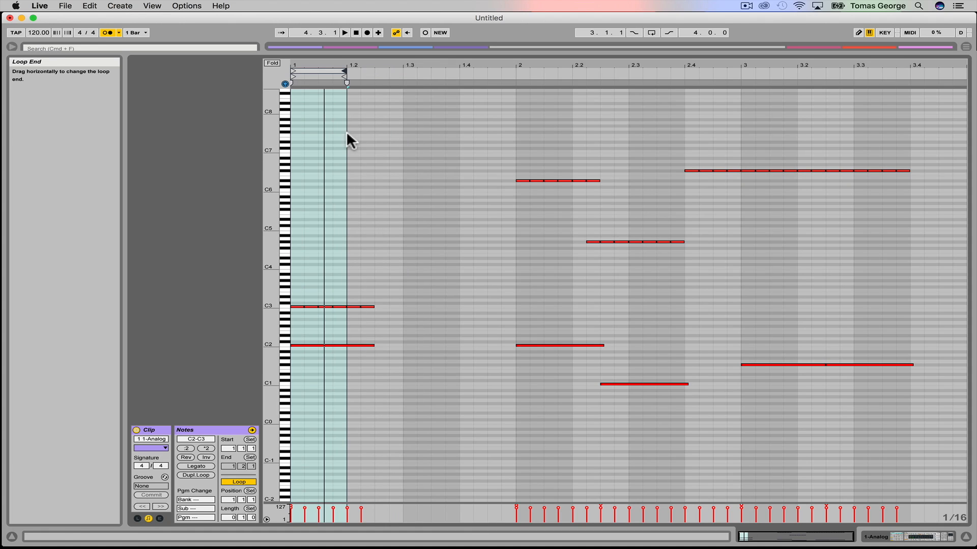
pyautogui.moveTo(314, 305); pyautogui.dragTo(343, 306)
pyautogui.press('Delete')
# During playback, show the 1 Analog device chain and set Arpeggiator's Rate to 1/32, Offset to -4, Gate to 176% and Steps to 4
pyautogui.press('space')
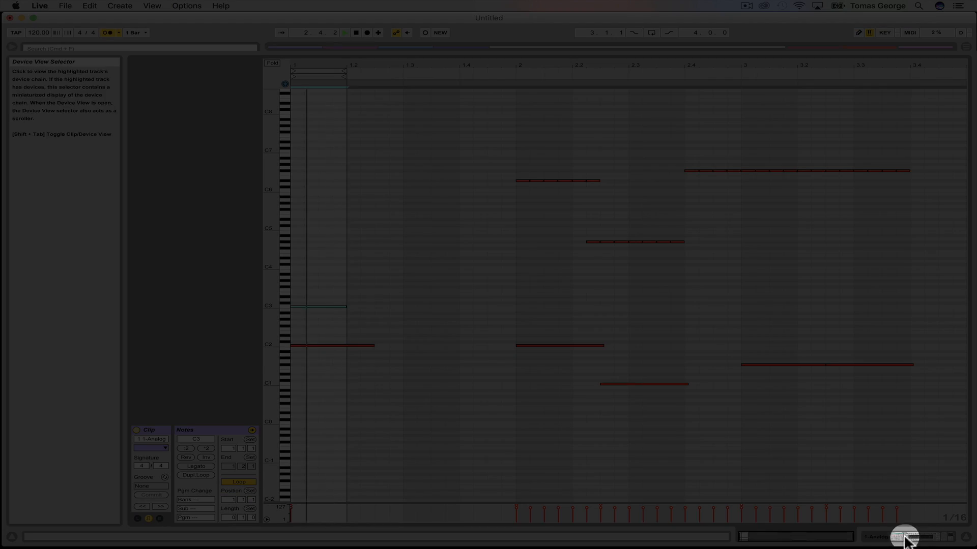
pyautogui.click(911, 536)
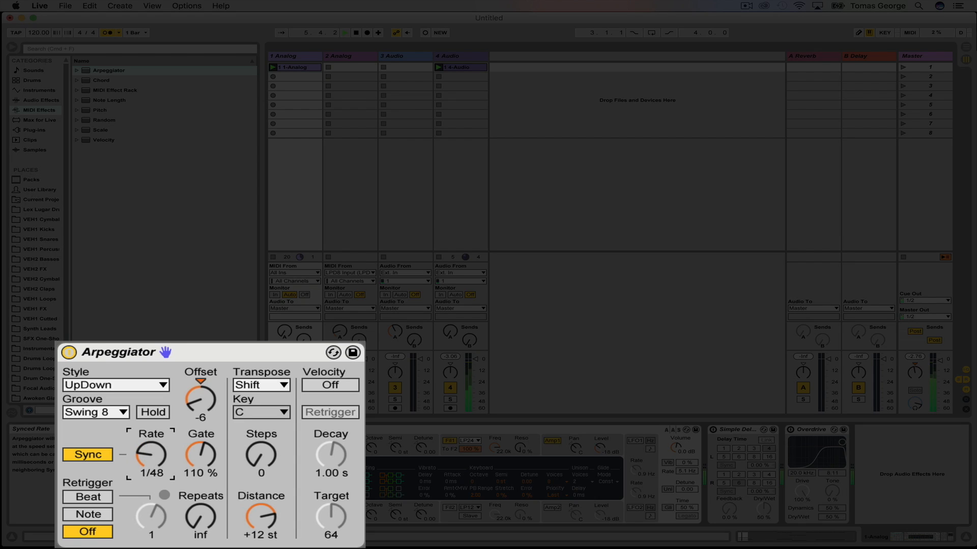
pyautogui.moveTo(201, 399)
pyautogui.mouseDown()
pyautogui.moveTo(201, 379)
pyautogui.moveTo(201, 395)
pyautogui.mouseUp()
pyautogui.moveTo(201, 453); pyautogui.dragTo(201, 443)
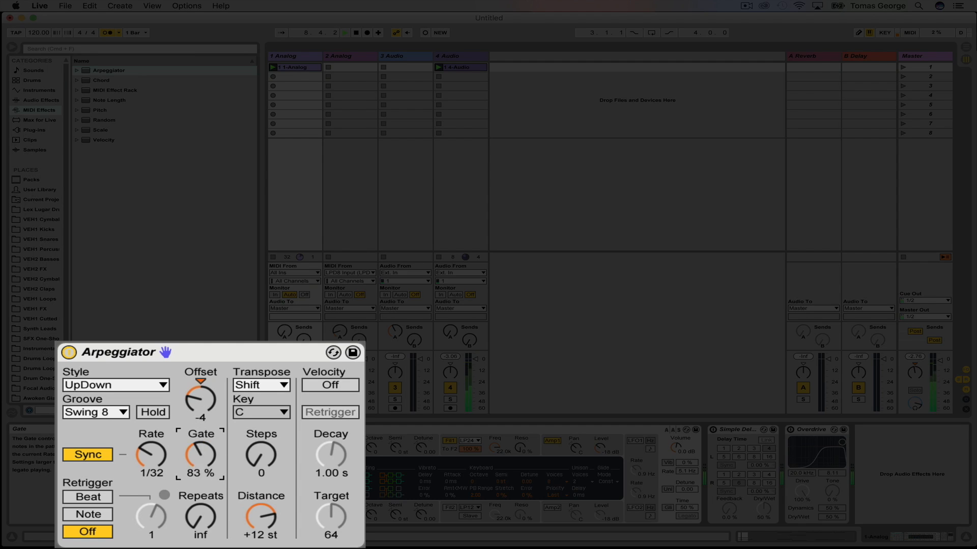
pyautogui.moveTo(201, 455); pyautogui.dragTo(261, 461)
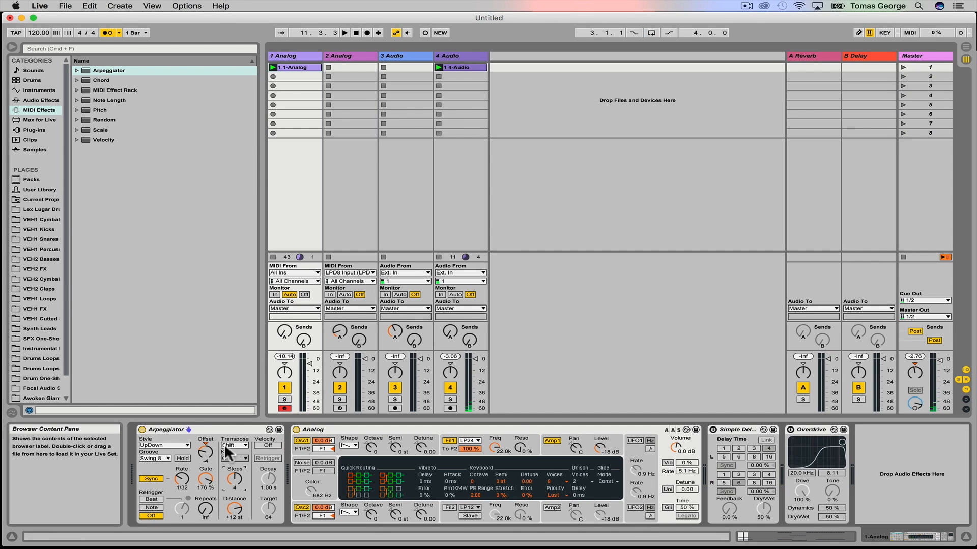
# Remove Arpeggiator from the 1 Analog track and insert the Chord MIDI effect before the Analog instrument
pyautogui.click(209, 429)
pyautogui.press('Delete')
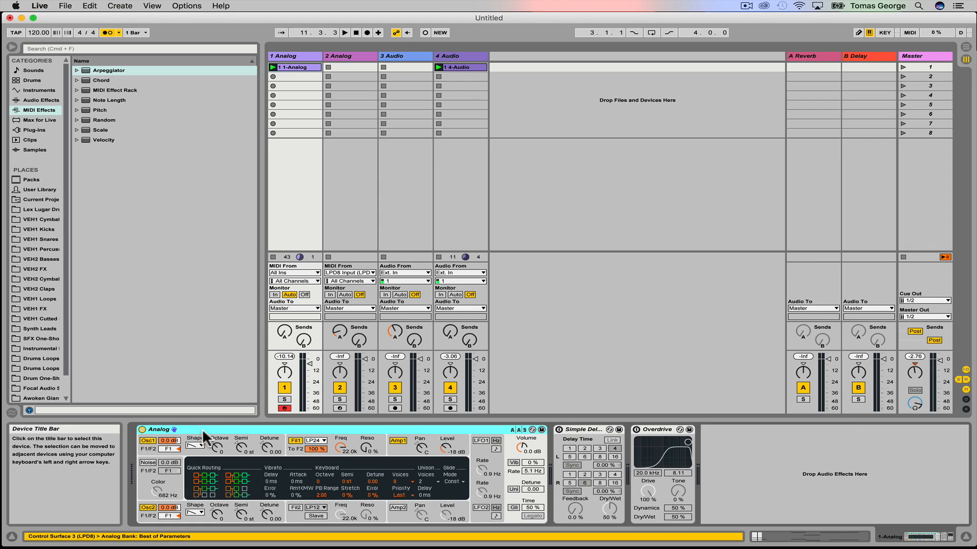
pyautogui.click(98, 80)
pyautogui.moveTo(153, 273); pyautogui.dragTo(135, 450)
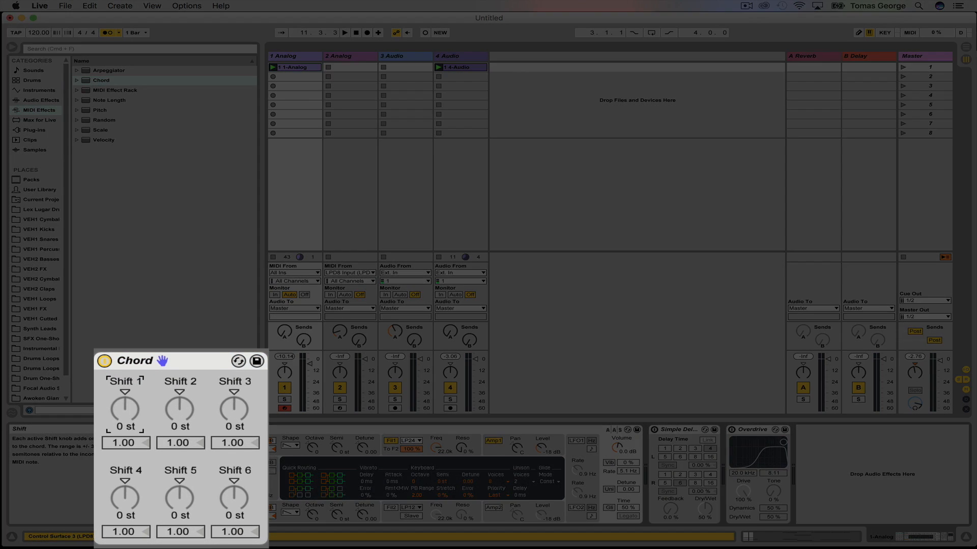
# Set Chord's Shift 1 to +12 st and Shift 2 to -12 st while listening to the clip
pyautogui.moveTo(125, 409); pyautogui.dragTo(164, 427)
pyautogui.press('space')
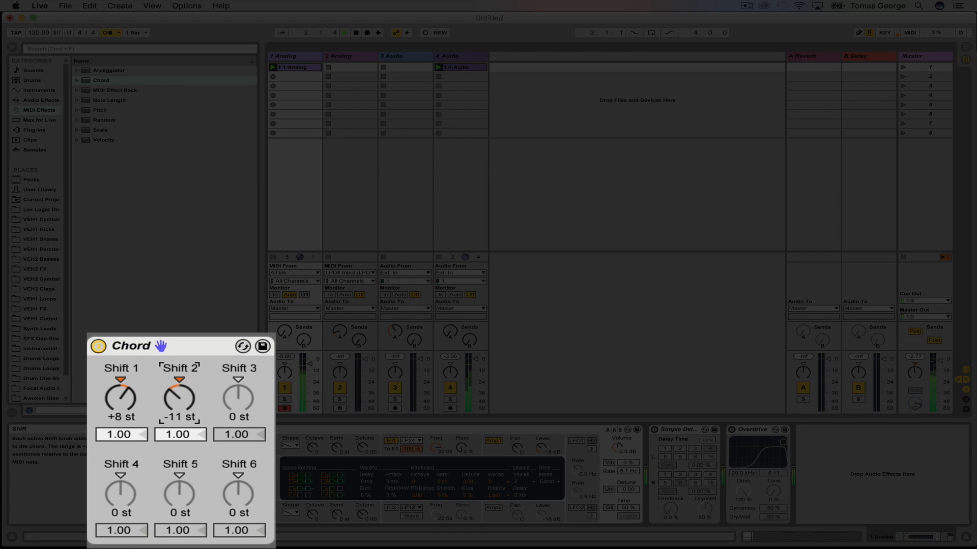
pyautogui.click(133, 394)
pyautogui.moveTo(180, 399); pyautogui.dragTo(180, 410)
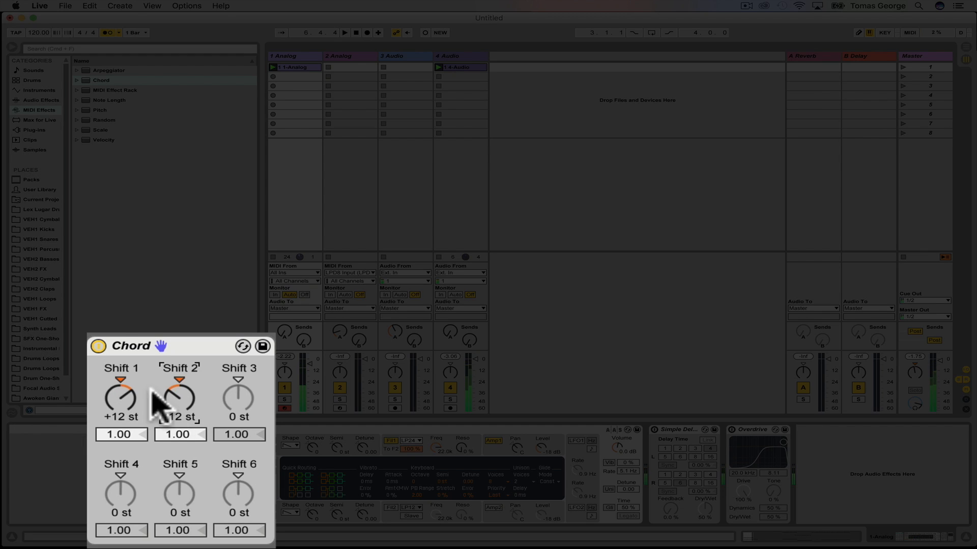
pyautogui.press('space')
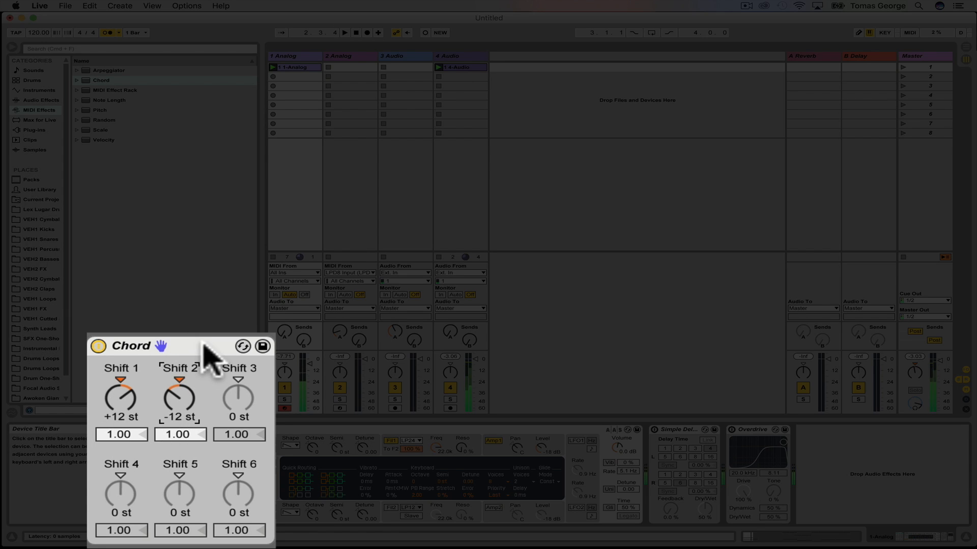
# Turn off and delete the Chord effect, and play the clip without it
pyautogui.click(98, 347)
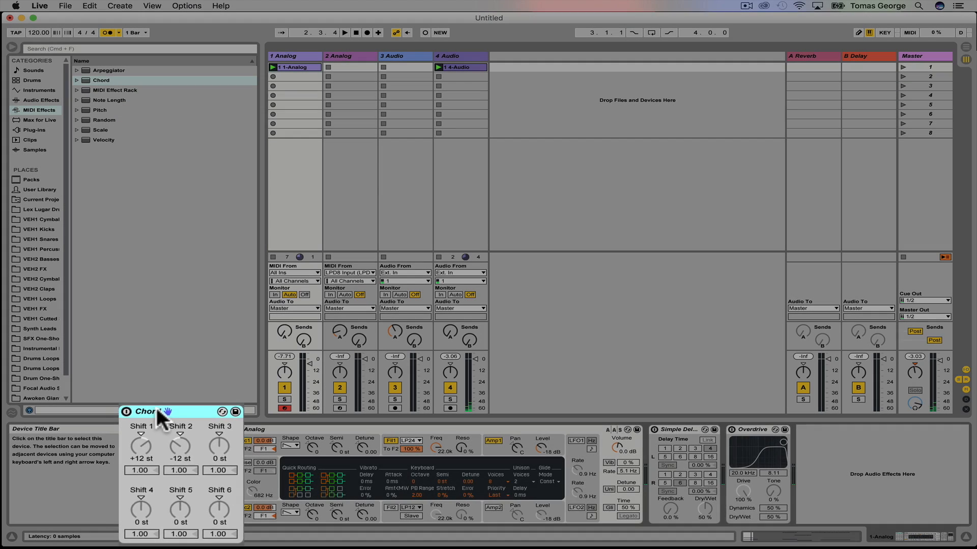
pyautogui.press('Delete')
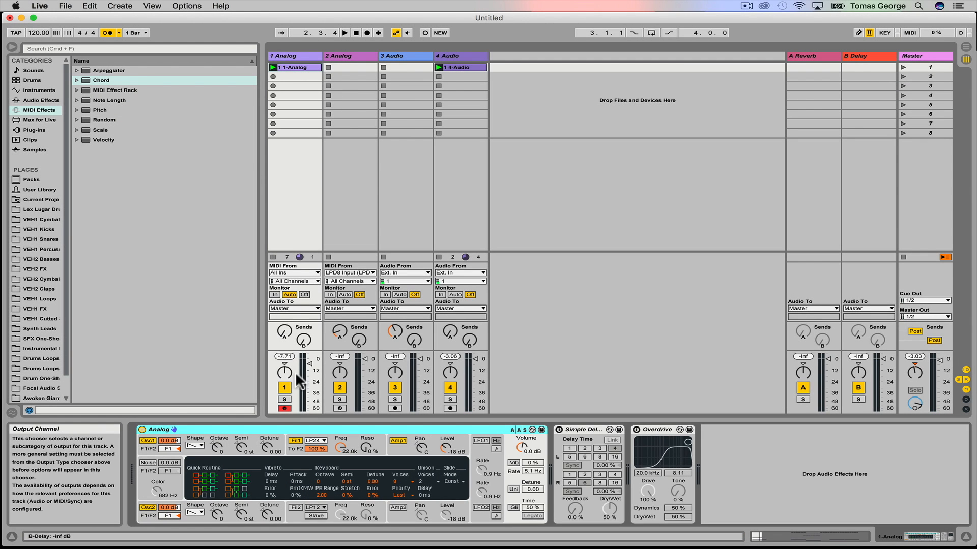
pyautogui.press('space')
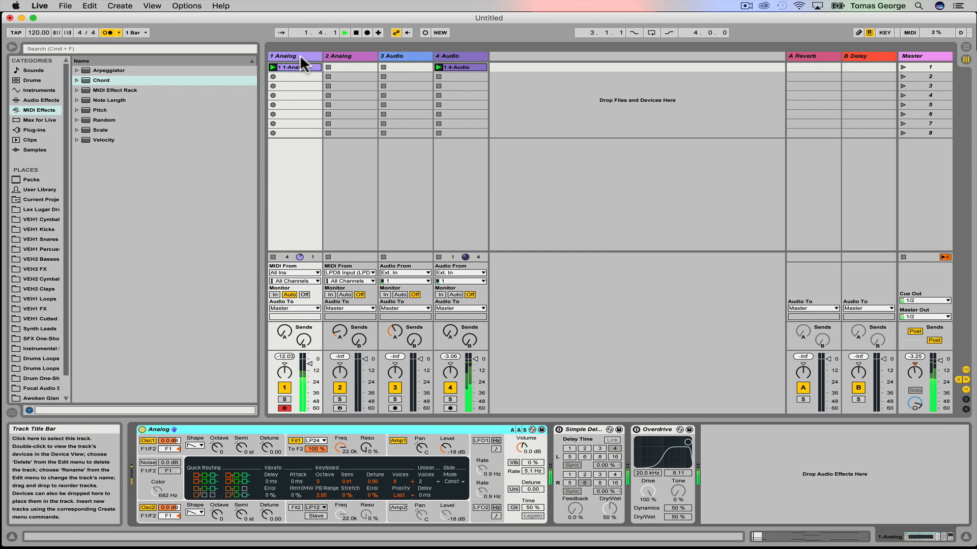
# Delete the clip in 1 Analog's first slot and record a new MIDI clip in its place
pyautogui.click(289, 65)
pyautogui.press('Delete')
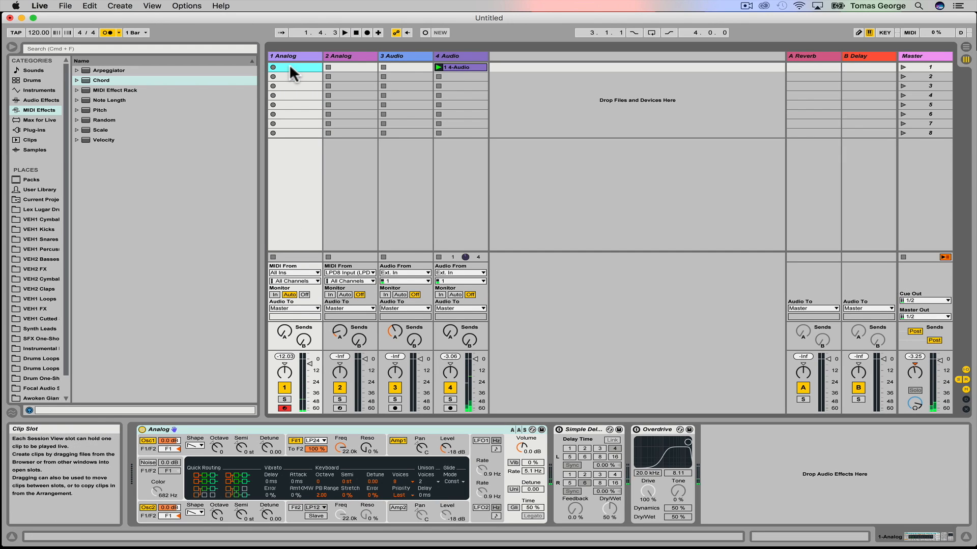
pyautogui.click(273, 67)
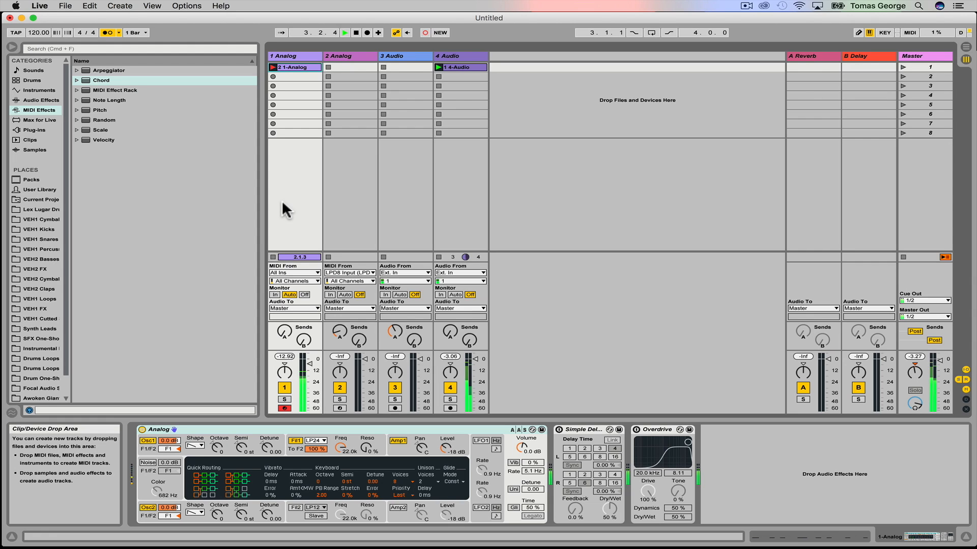
pyautogui.press('space')
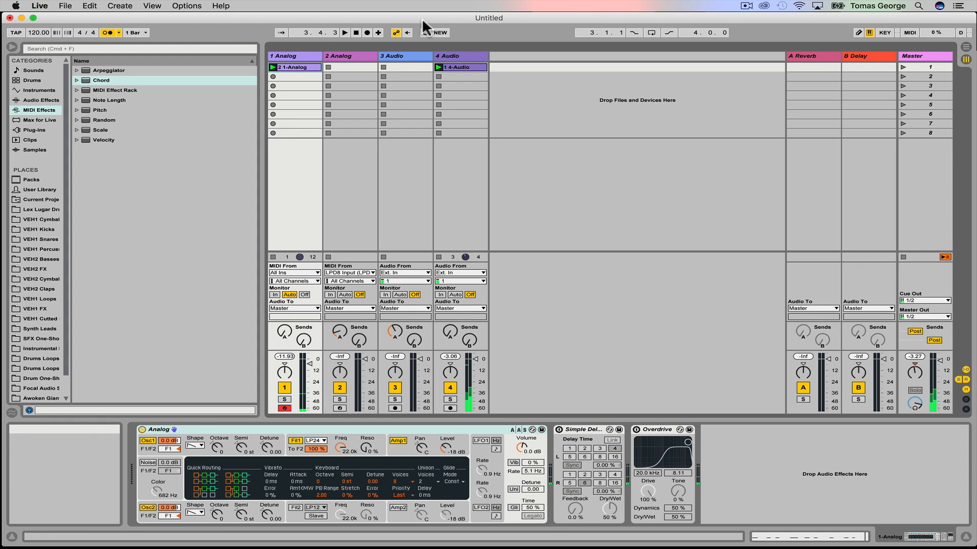
# Select the 4 Audio track and switch back and forth between Arrangement View and Session View, ending in Session View
pyautogui.click(453, 51)
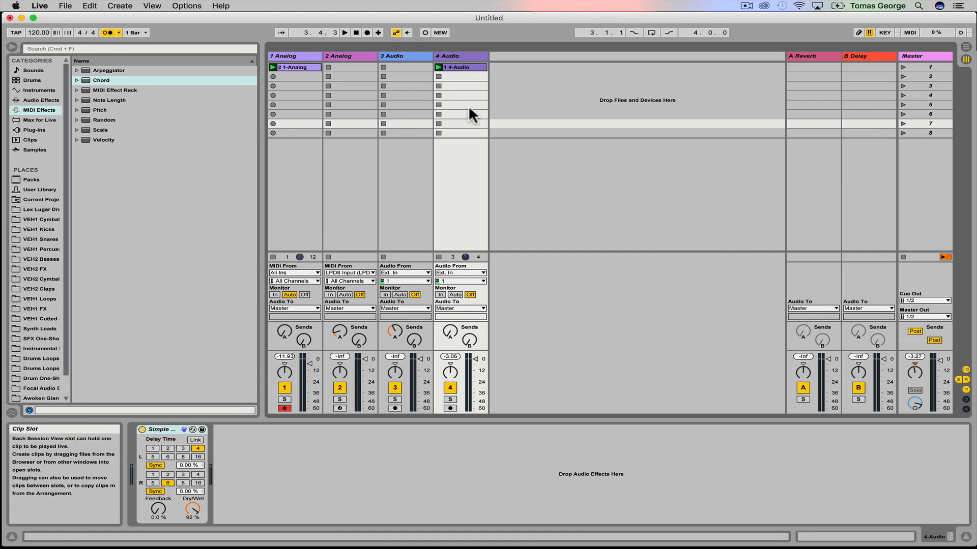
pyautogui.press('Tab')
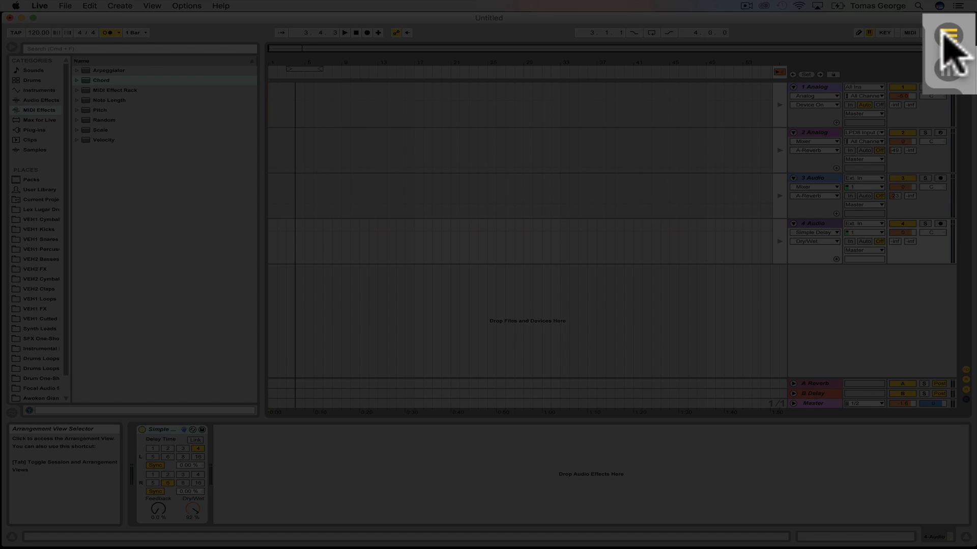
pyautogui.click(962, 45)
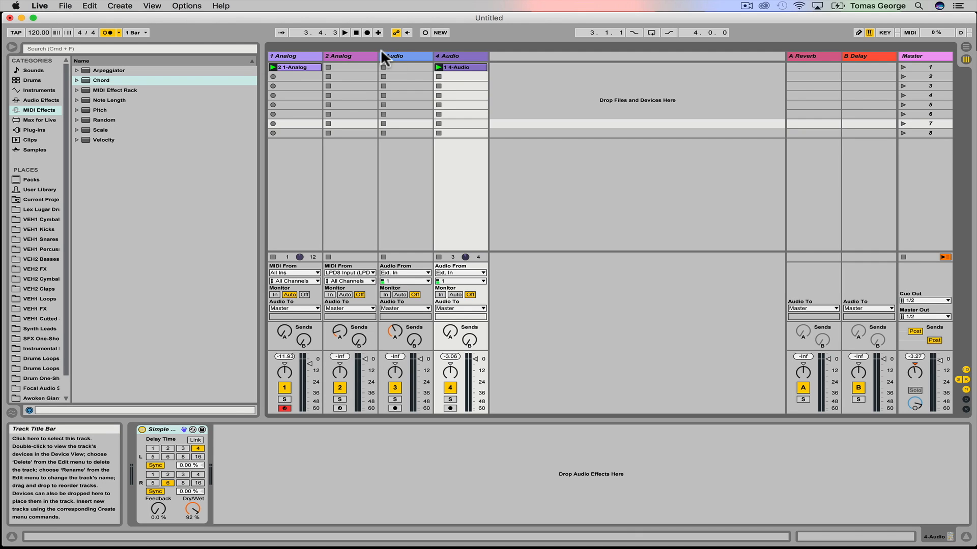
pyautogui.click(964, 48)
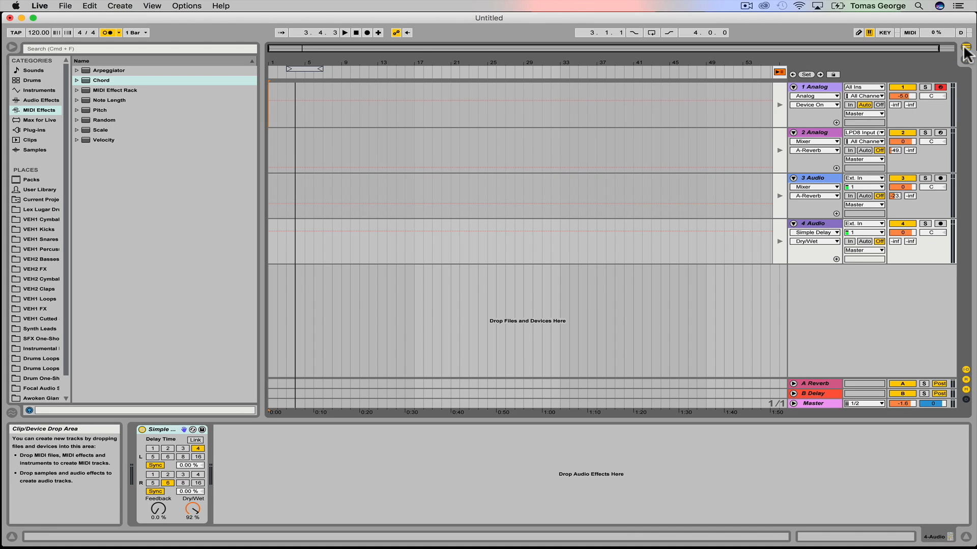
pyautogui.click(966, 59)
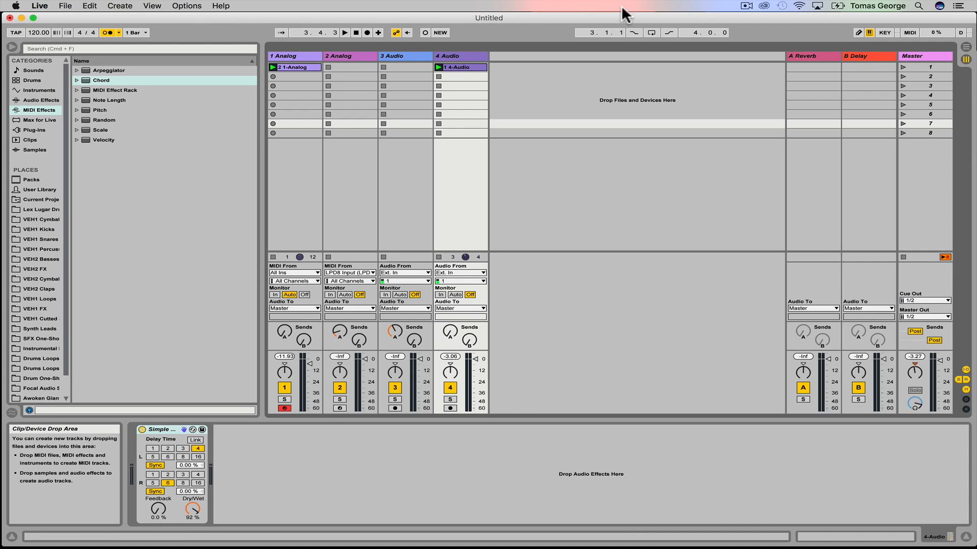
pyautogui.click(966, 49)
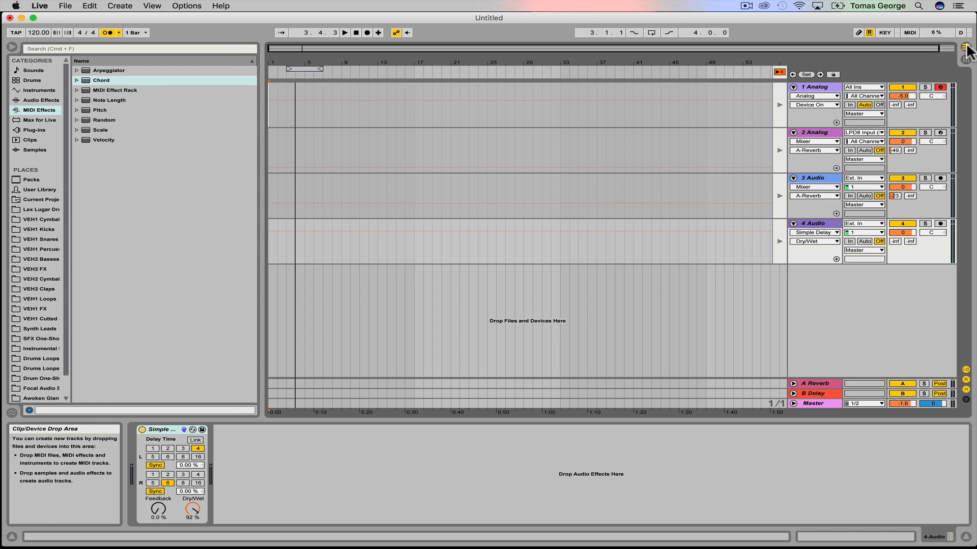
pyautogui.click(966, 60)
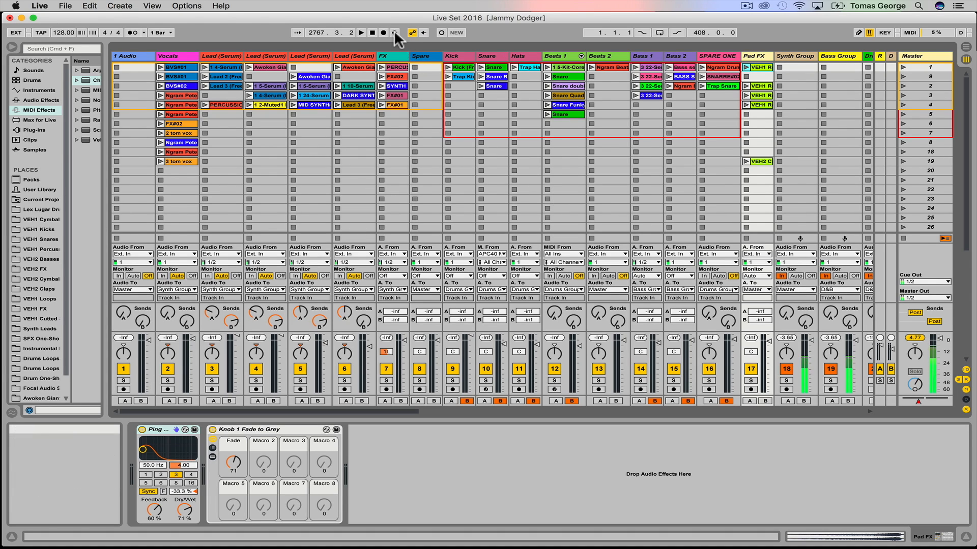
# Show the Arrangement View of Live Set 2016 and look through its tracks and clips
pyautogui.press('Tab')
pyautogui.scroll(-3, 710, 283)
pyautogui.scroll(6, 711, 286)
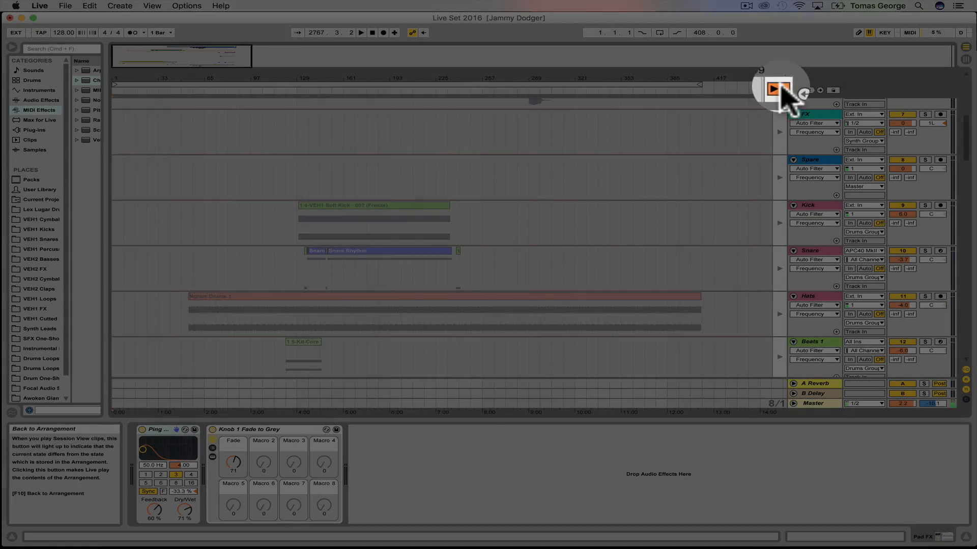
# Return playback to the Arrangement and delete all of its existing clips
pyautogui.click(774, 90)
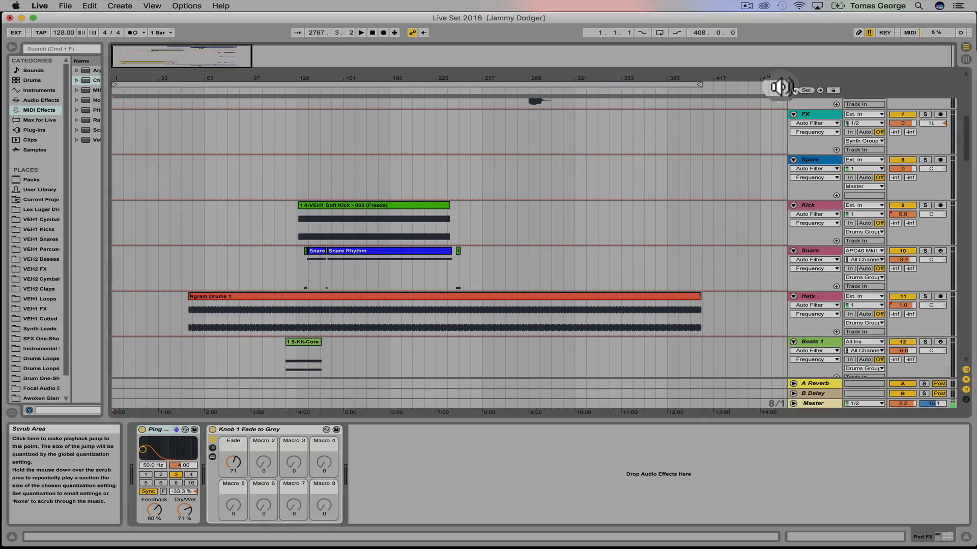
pyautogui.press('super+a')
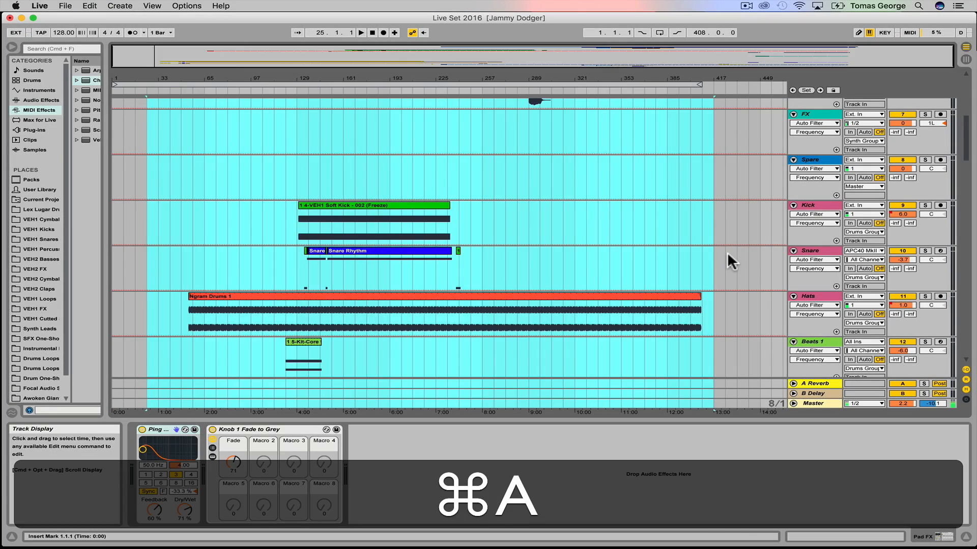
pyautogui.press('super+BackSpace')
# Switch to Session View, record a clip-launching performance into the Arrangement, and stop the recording
pyautogui.press('Tab')
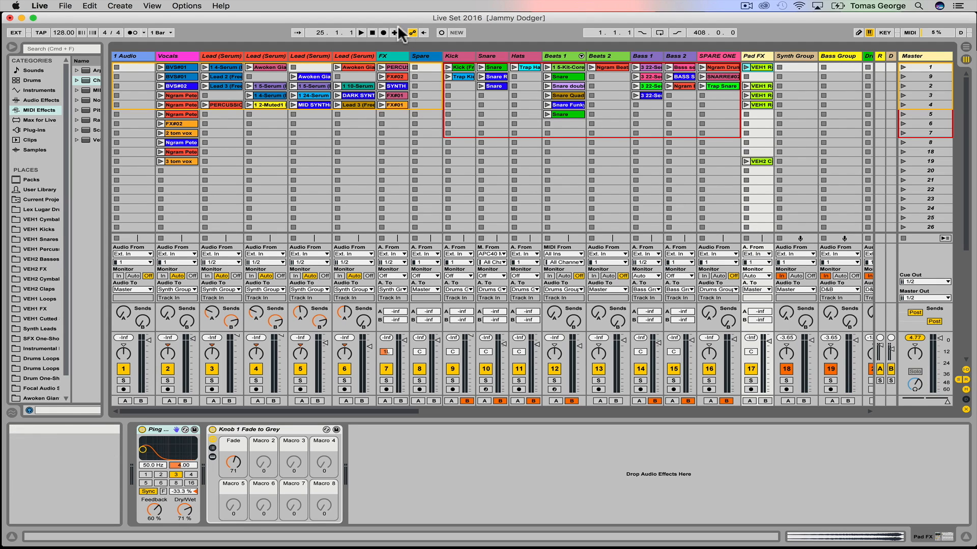
pyautogui.click(384, 32)
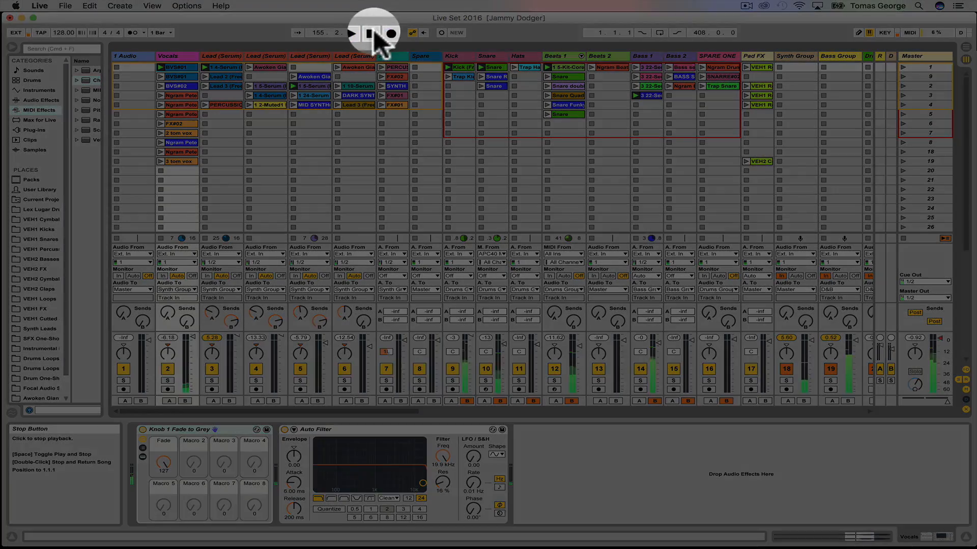
pyautogui.click(373, 34)
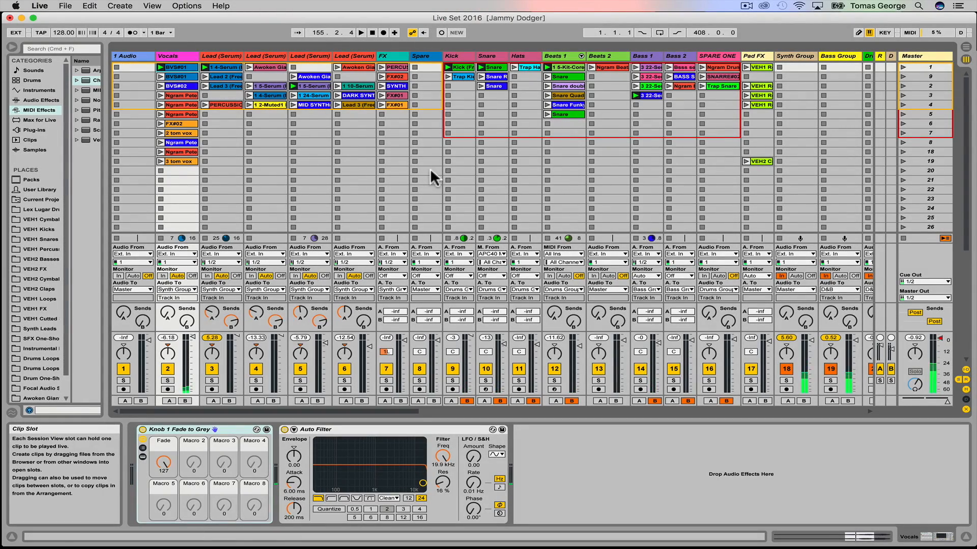
# Return playback to the newly recorded Arrangement and examine its clips and automation across the tracks
pyautogui.press('Tab')
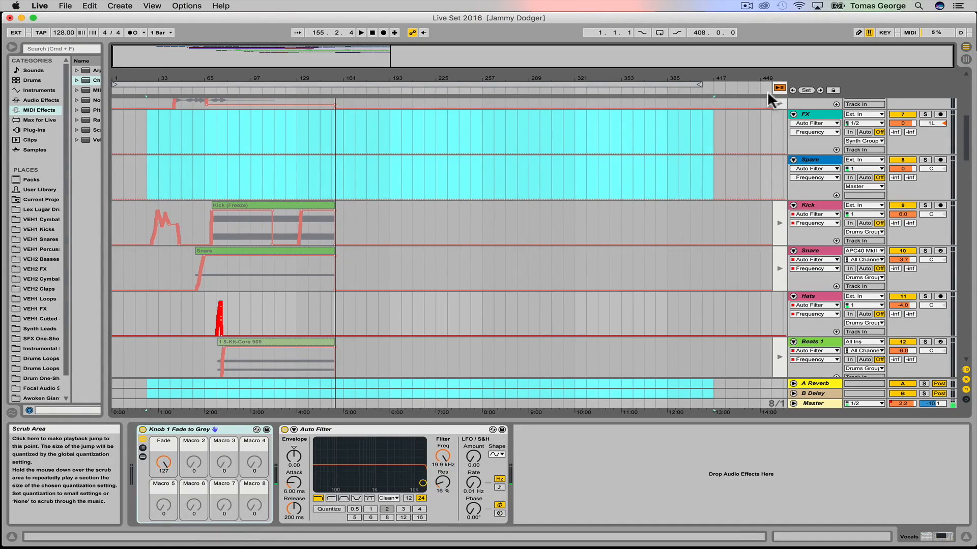
pyautogui.click(779, 87)
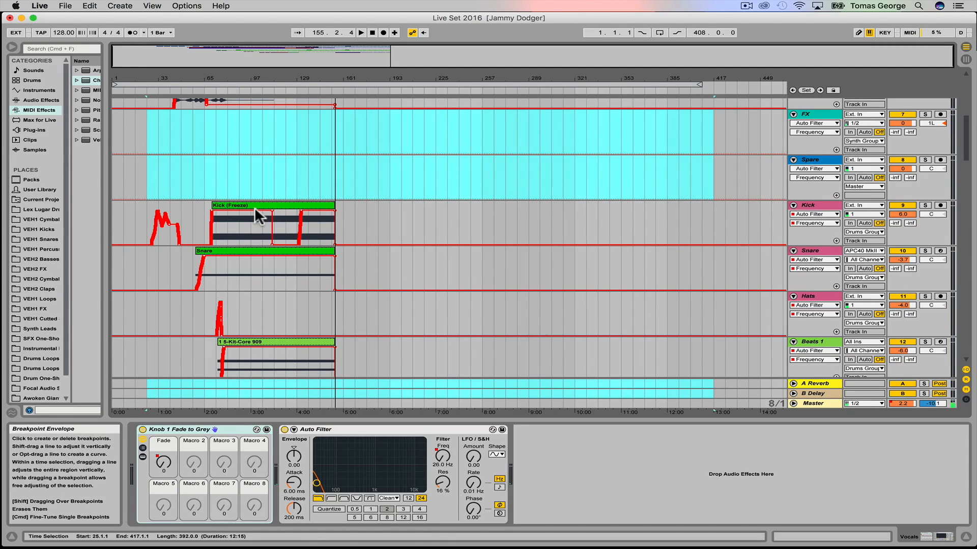
pyautogui.scroll(5, 254, 206)
pyautogui.scroll(5, 254, 206)
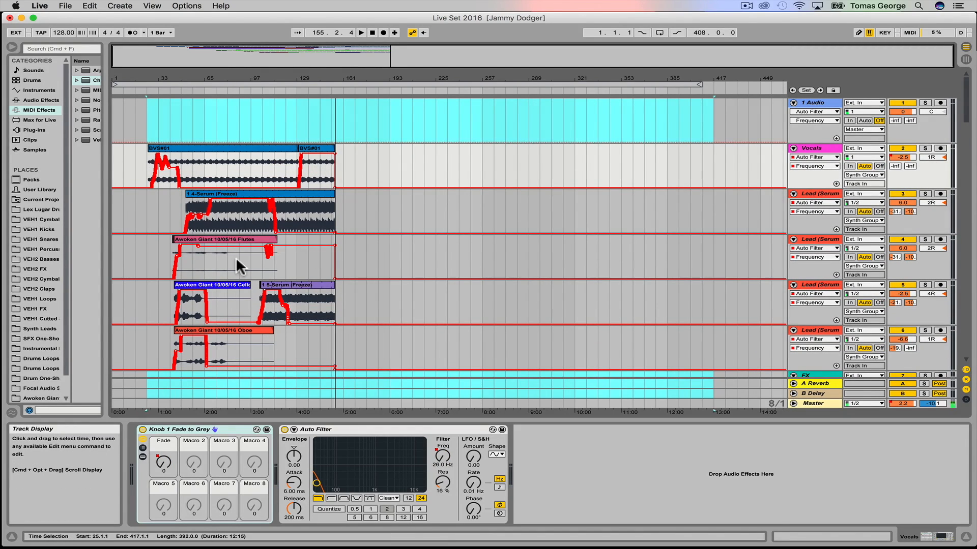
pyautogui.scroll(-15, 236, 258)
pyautogui.scroll(-20, 236, 259)
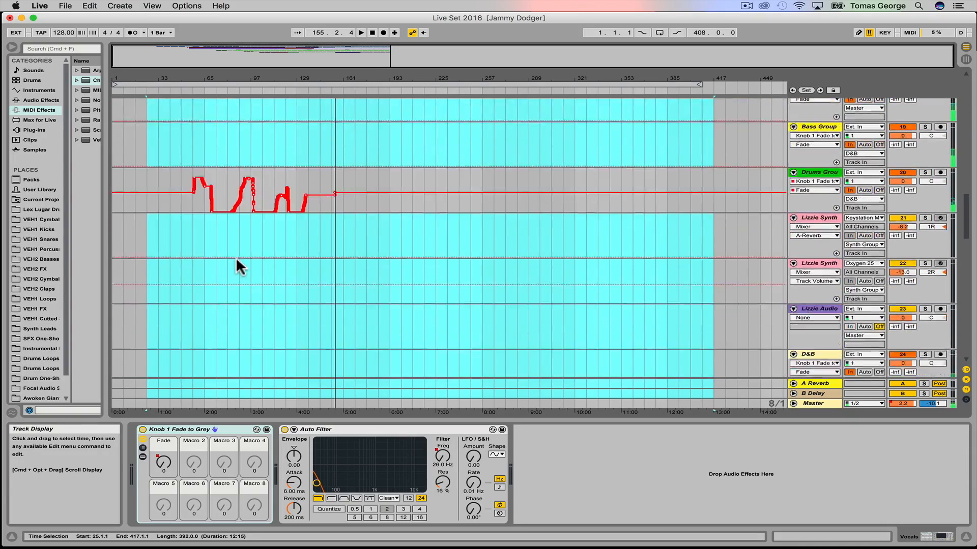
pyautogui.scroll(20, 236, 267)
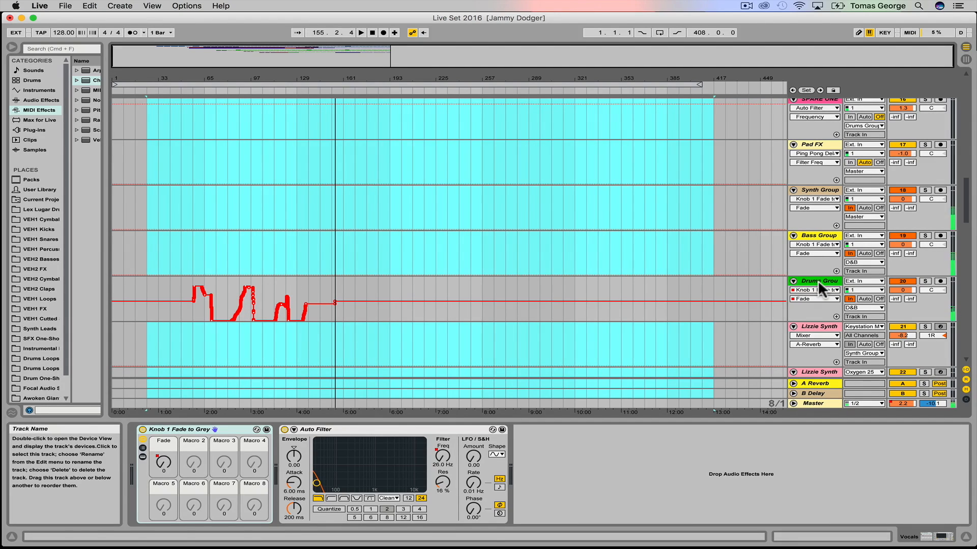
pyautogui.click(230, 211)
pyautogui.scroll(15, 230, 210)
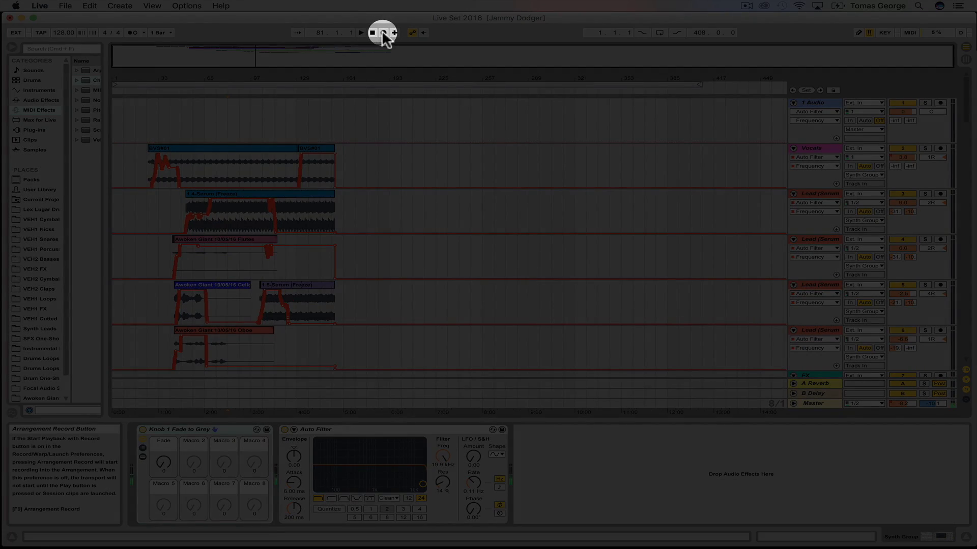
# Switch to Session View and back to Arrangement View, and play the Arrangement from bar 25
pyautogui.press('Tab')
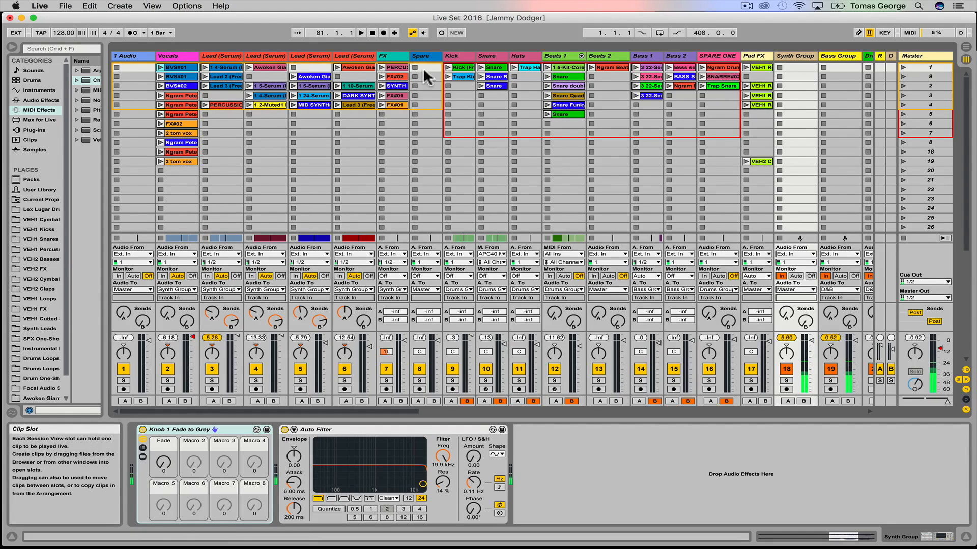
pyautogui.press('Tab')
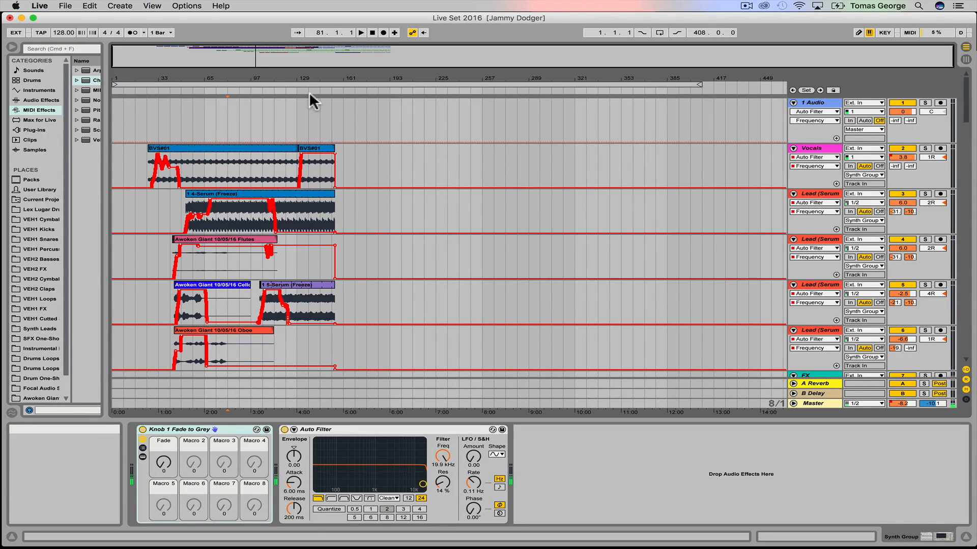
pyautogui.click(147, 162)
pyautogui.press('space')
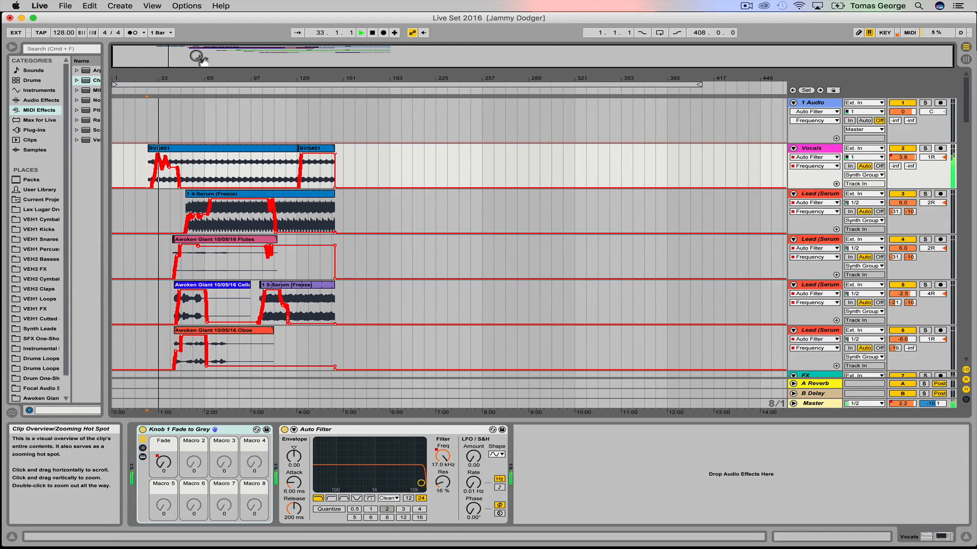
# Examine the recorded clips and filter automation of the tracks up close during playback
pyautogui.moveTo(216, 51); pyautogui.dragTo(224, 56)
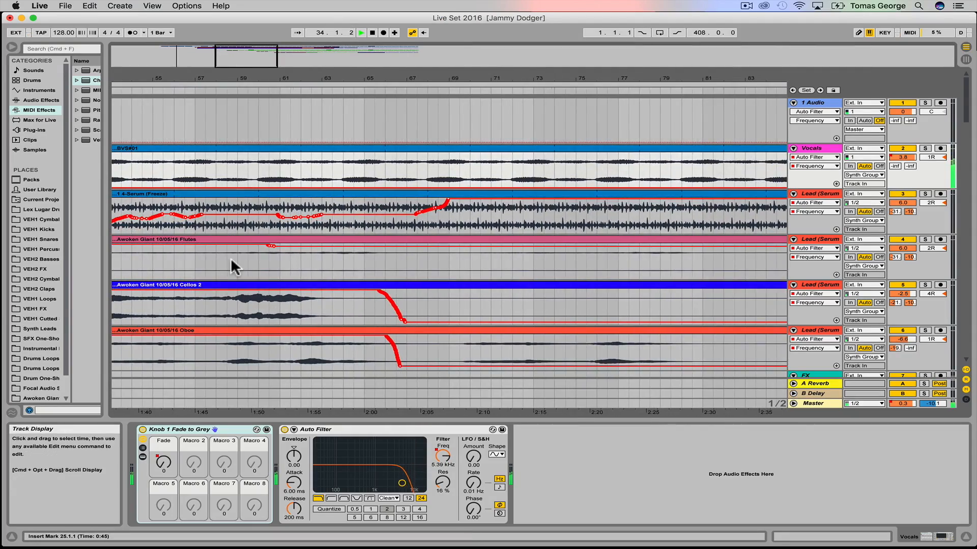
pyautogui.scroll(-10, 231, 260)
pyautogui.hscroll(-8, 231, 260)
pyautogui.scroll(-15, 232, 264)
pyautogui.hscroll(3, 231, 265)
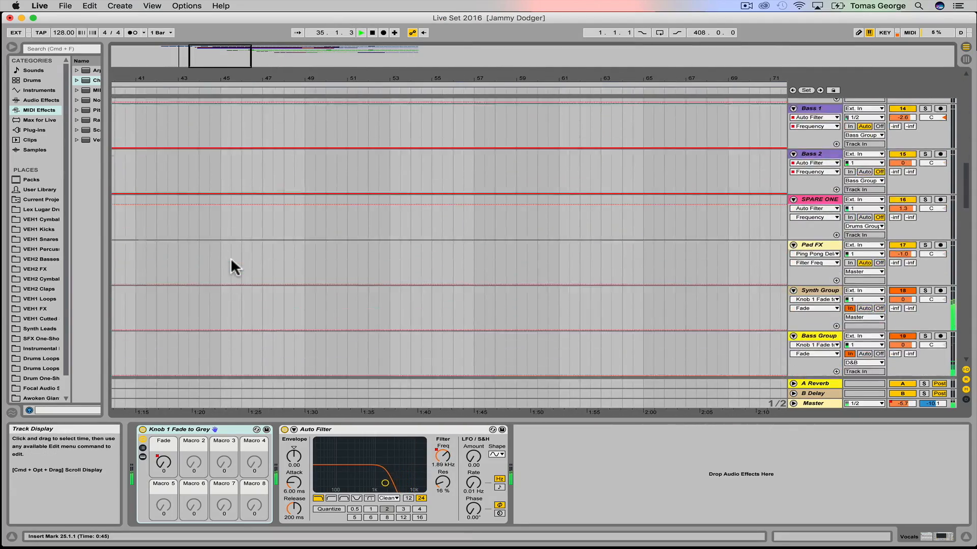
pyautogui.scroll(20, 232, 260)
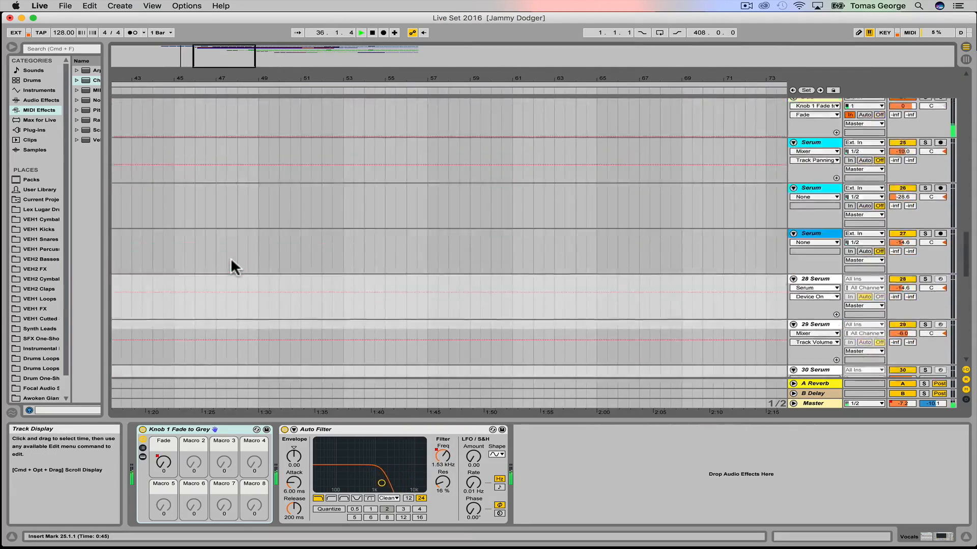
pyautogui.scroll(8, 231, 258)
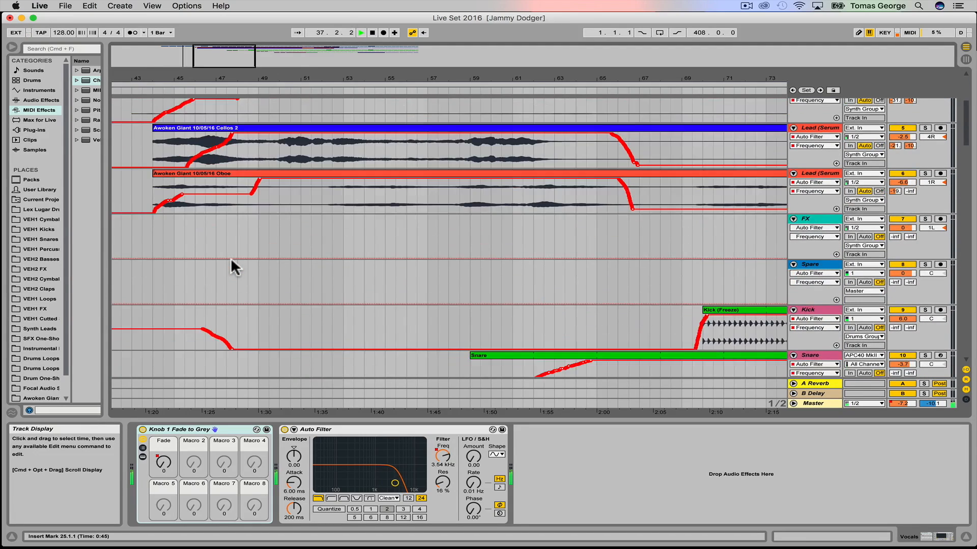
pyautogui.hscroll(5, 230, 257)
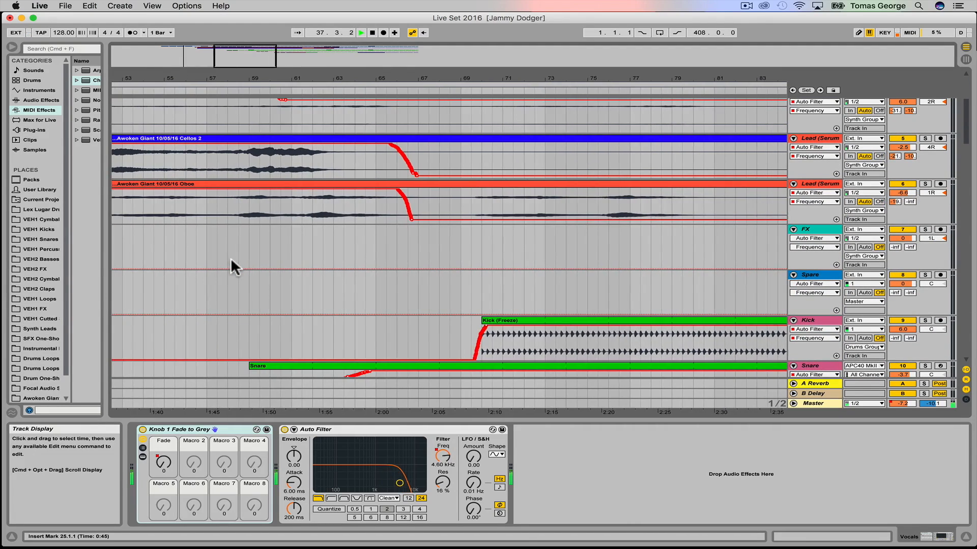
# Play the Arrangement from bar 73 and edit the Kick track's Auto Filter frequency automation near bar 76
pyautogui.click(540, 298)
pyautogui.press('space')
pyautogui.moveTo(545, 322); pyautogui.dragTo(606, 326)
pyautogui.press('space')
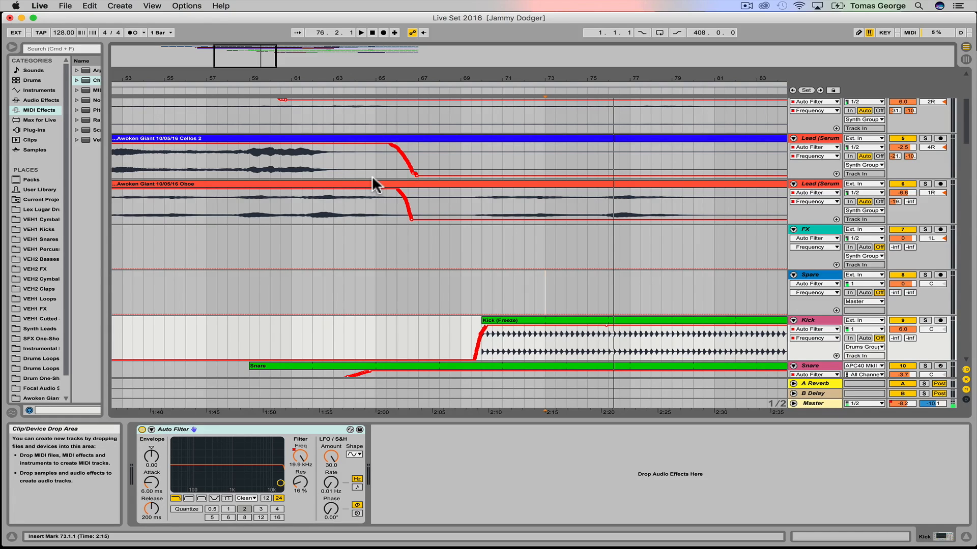
# Switch to Session View and select the first clip on the Vocals track
pyautogui.press('Tab')
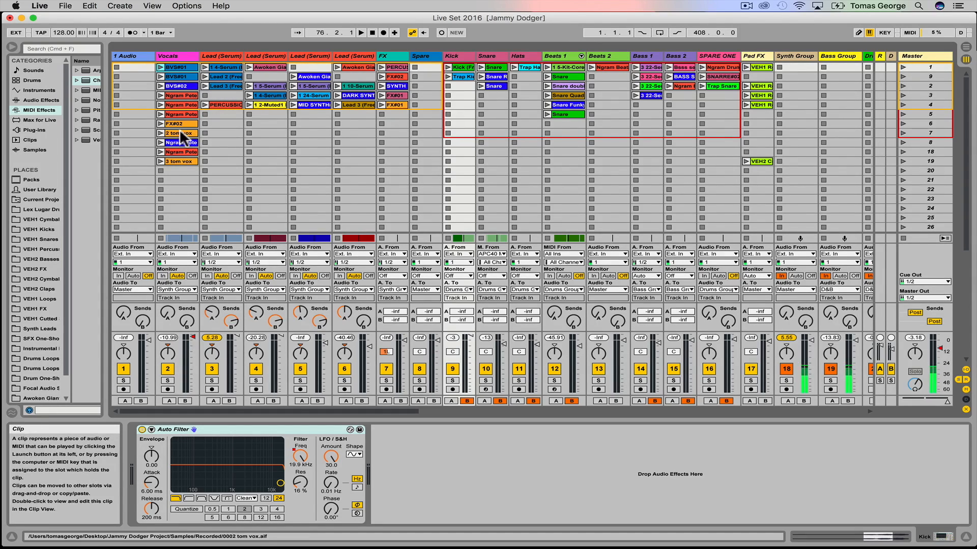
pyautogui.click(173, 65)
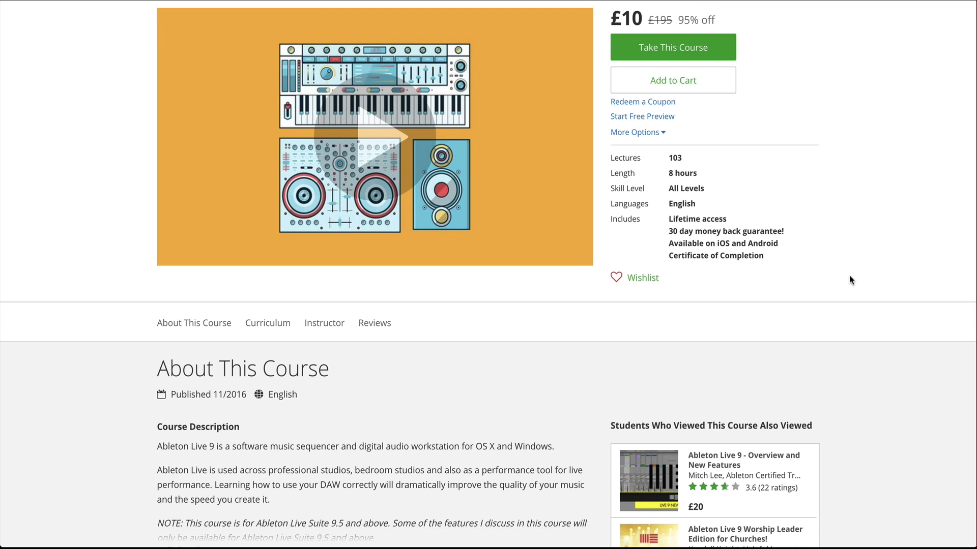
# Look through the curriculum and description on the web page of the Ableton Live 9 music production course
pyautogui.scroll(-20, 849, 276)
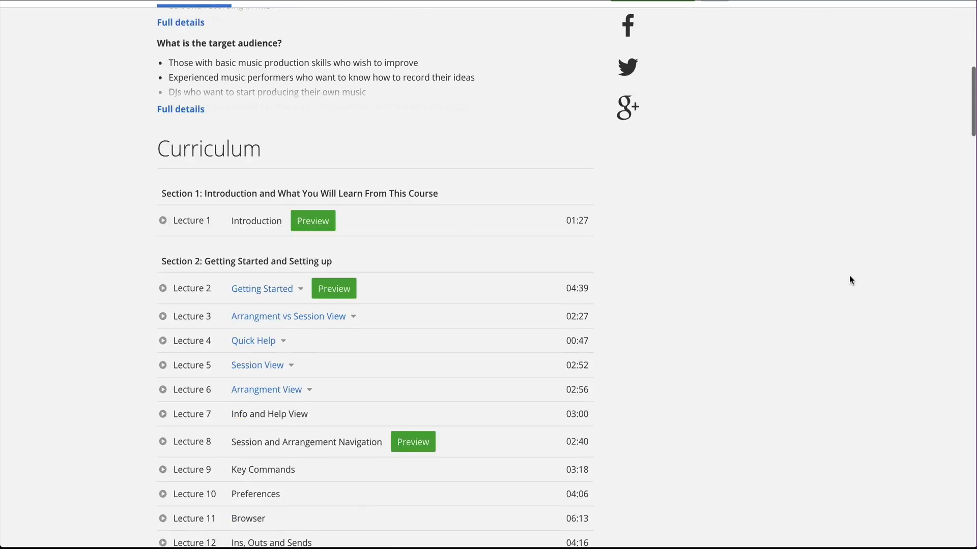
pyautogui.scroll(-20, 849, 276)
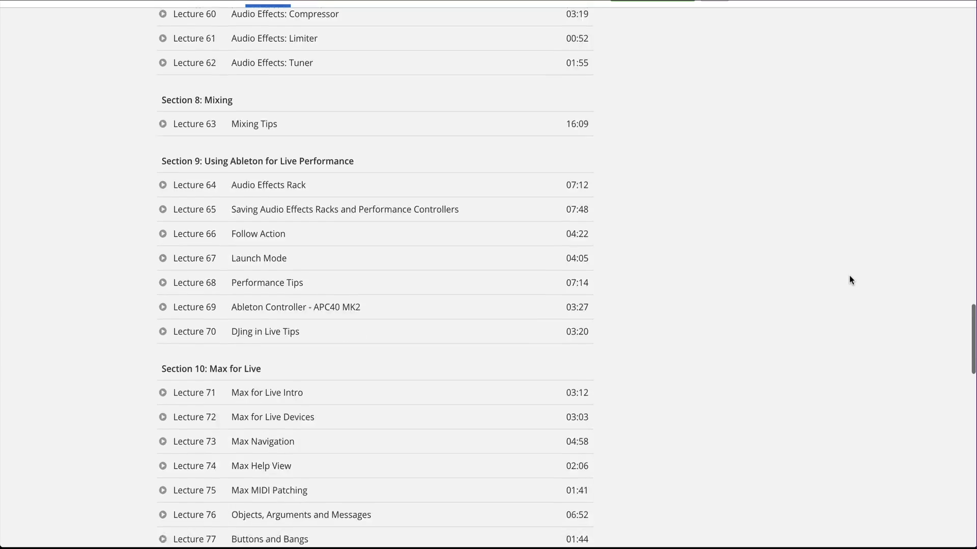
pyautogui.scroll(-5, 849, 276)
pyautogui.scroll(6, 850, 275)
pyautogui.scroll(20, 850, 276)
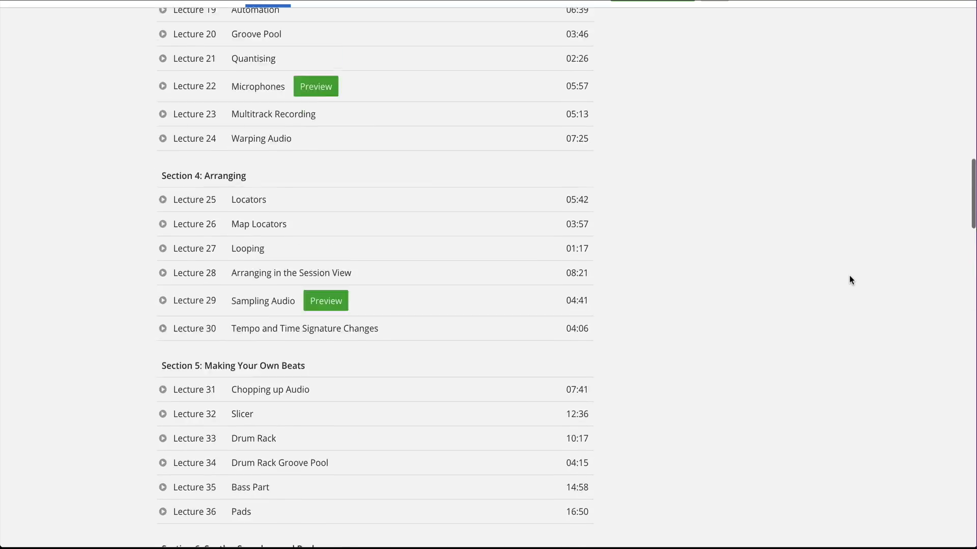
pyautogui.scroll(10, 850, 276)
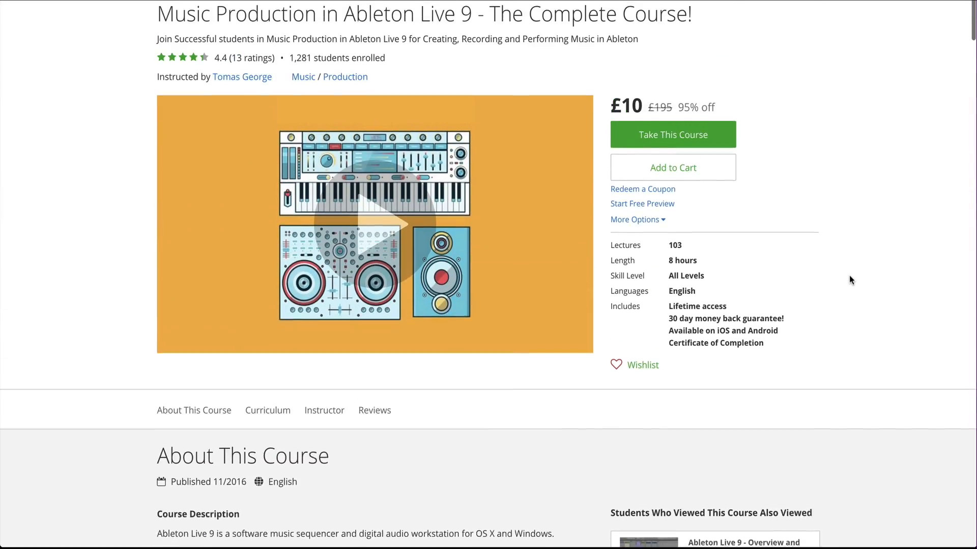
pyautogui.scroll(-3, 850, 276)
pyautogui.scroll(-3, 850, 276)
pyautogui.scroll(6, 850, 276)
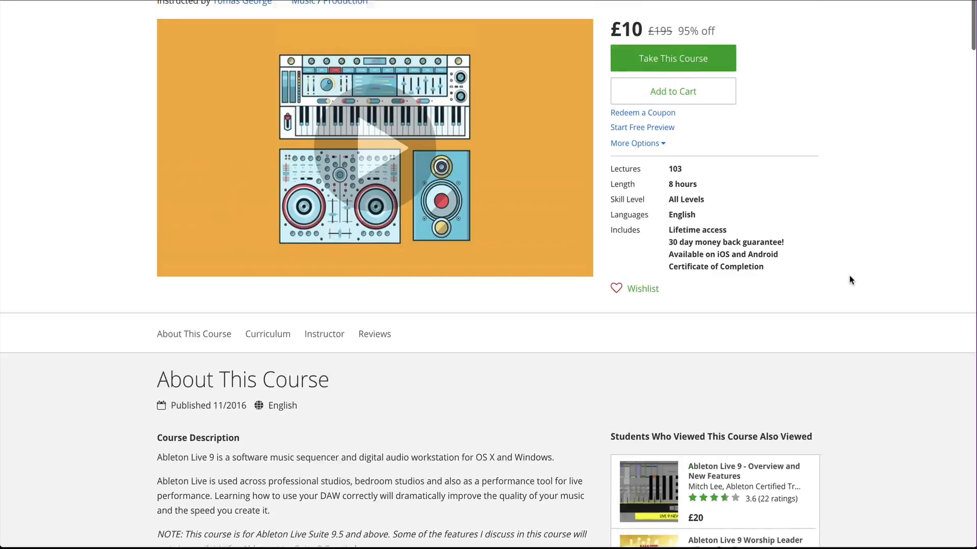